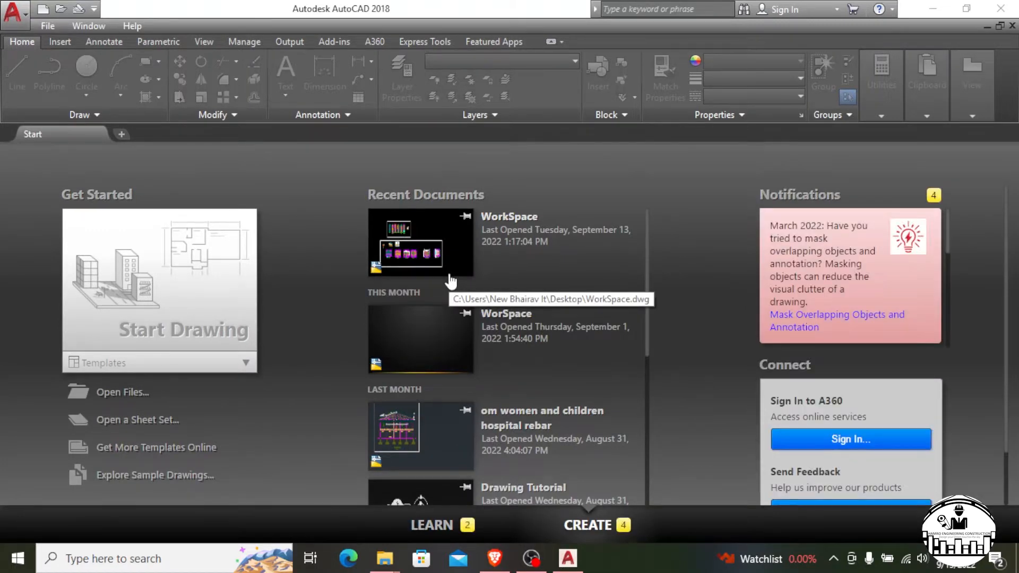
Open the WorkSpace drawing from the recent documents
{"action": "left_click", "coordinate": [419, 234]}
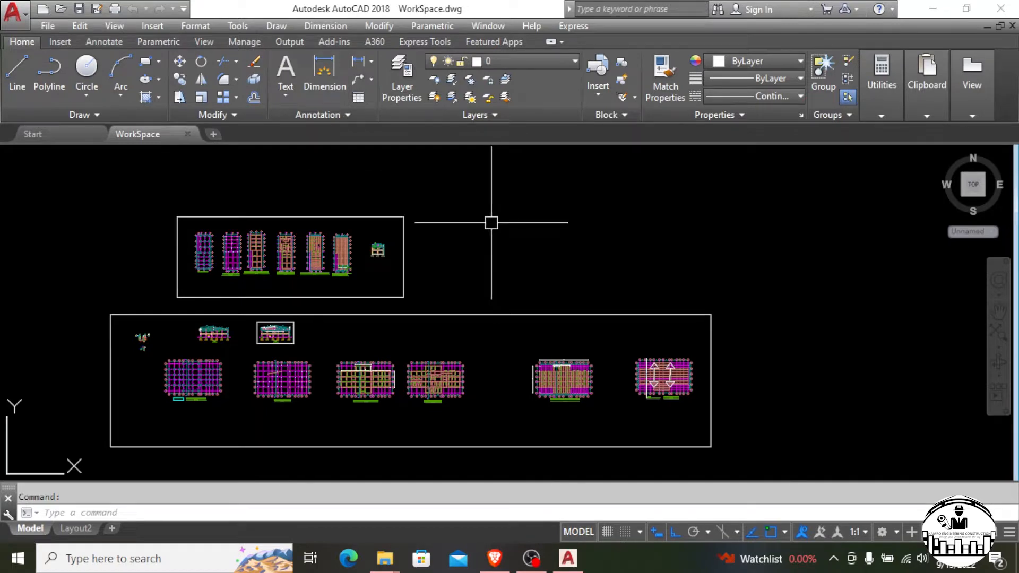
{"action": "scroll", "coordinate": [575, 218], "scroll_direction": "down", "scroll_amount": 1}
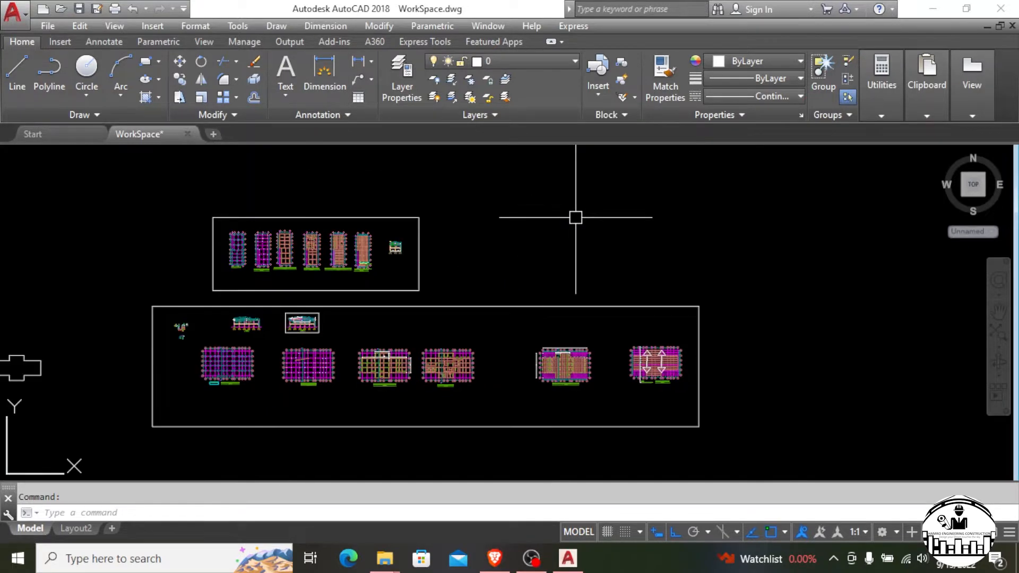
{"action": "scroll", "coordinate": [493, 269], "scroll_direction": "up", "scroll_amount": 1}
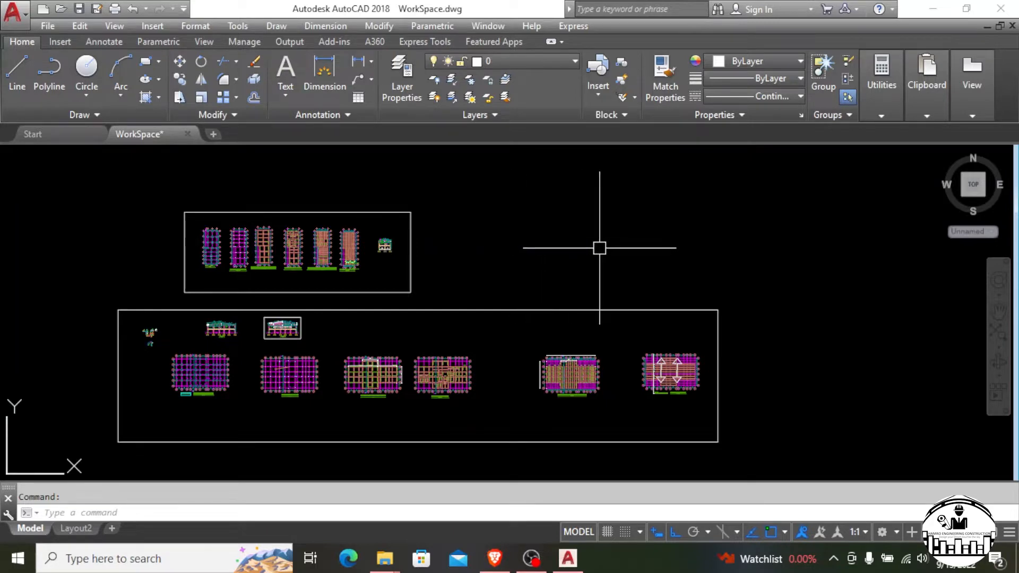
{"action": "left_click", "coordinate": [315, 28]}
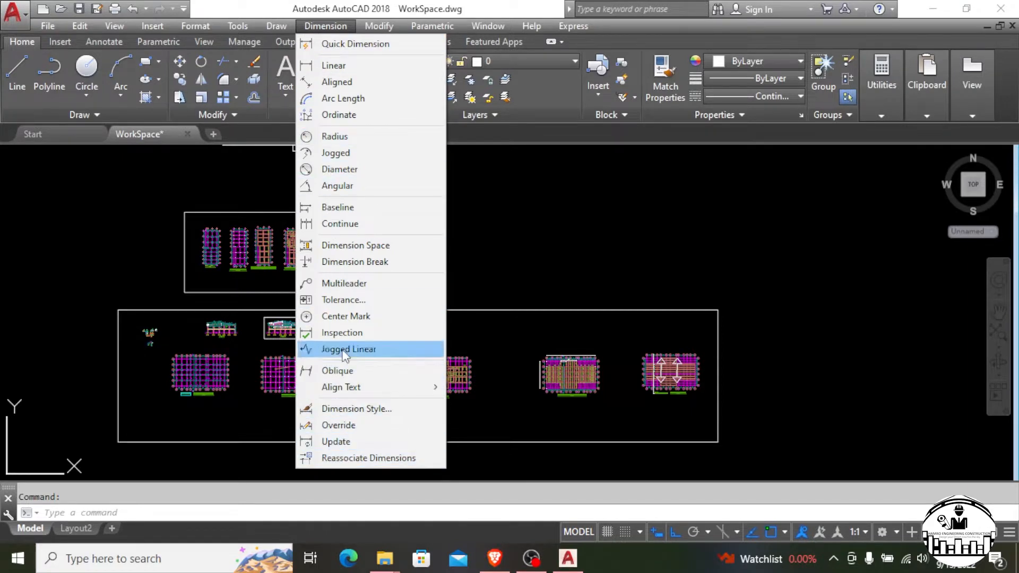
{"action": "left_click", "coordinate": [347, 26]}
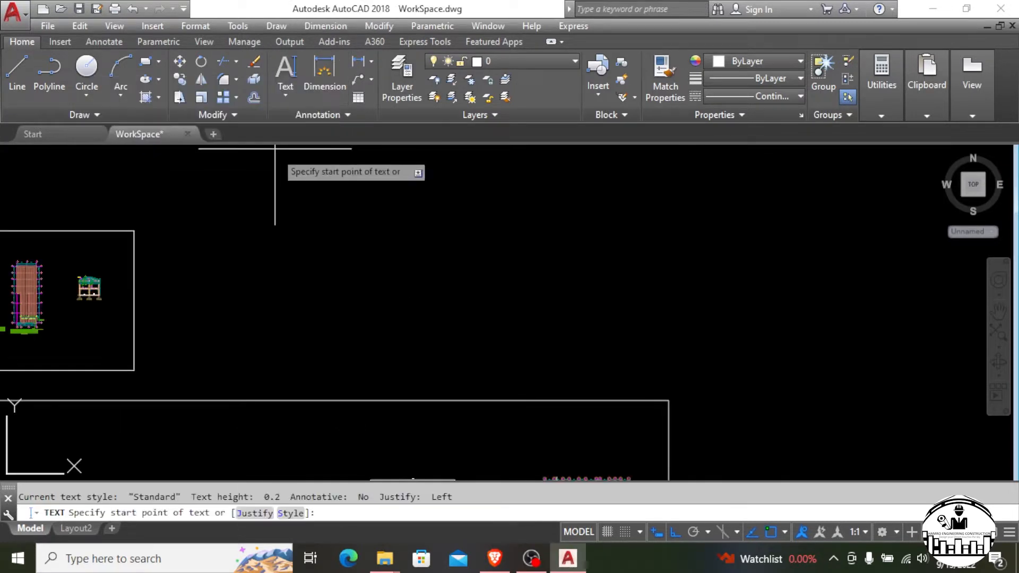
{"action": "key", "text": "Escape"}
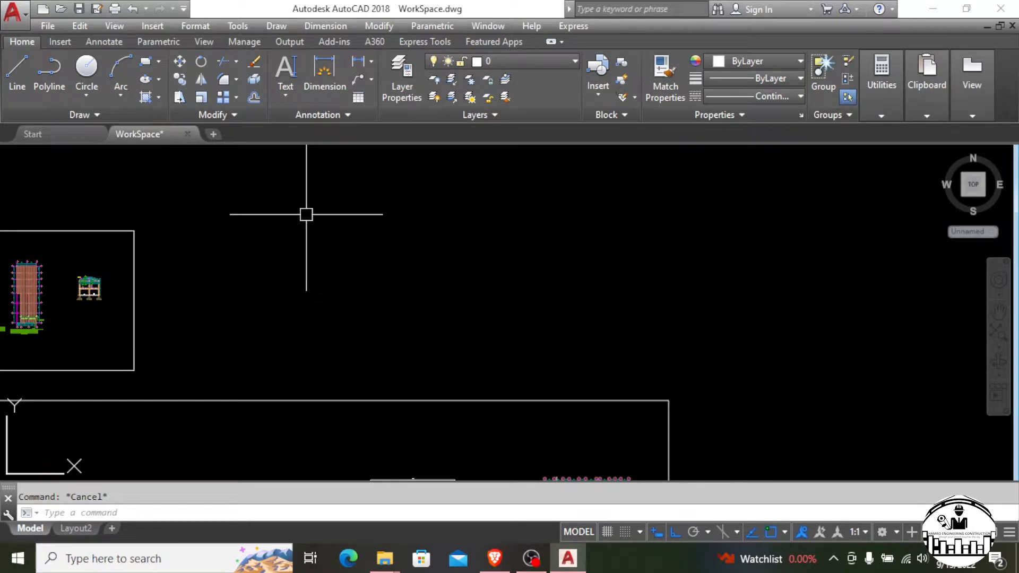
Place the single-line text "Hamro Engineering" in the empty area beside the upper frame, with height 0.5 and rotation 0
{"action": "left_click", "coordinate": [290, 80]}
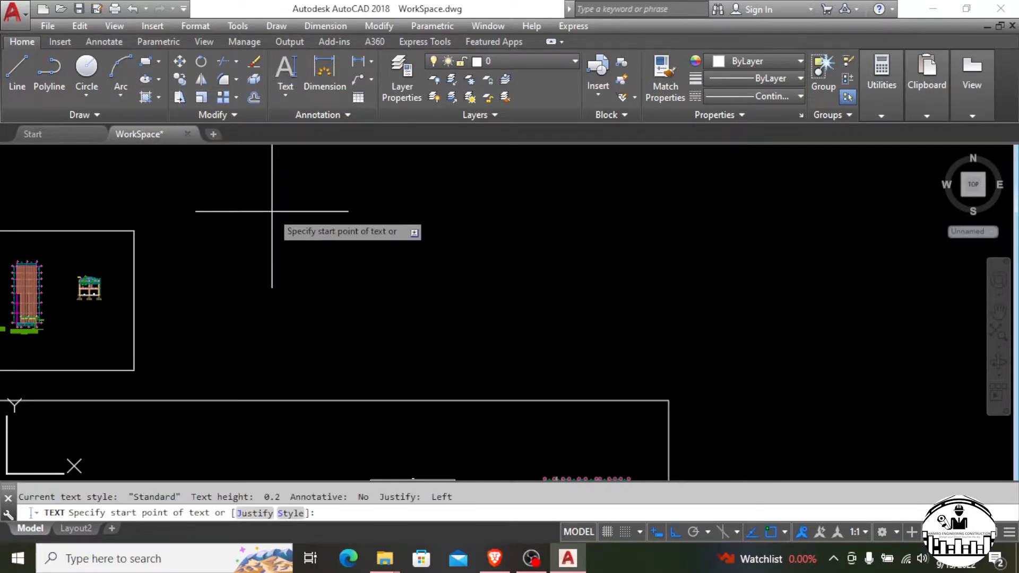
{"action": "left_click", "coordinate": [284, 98]}
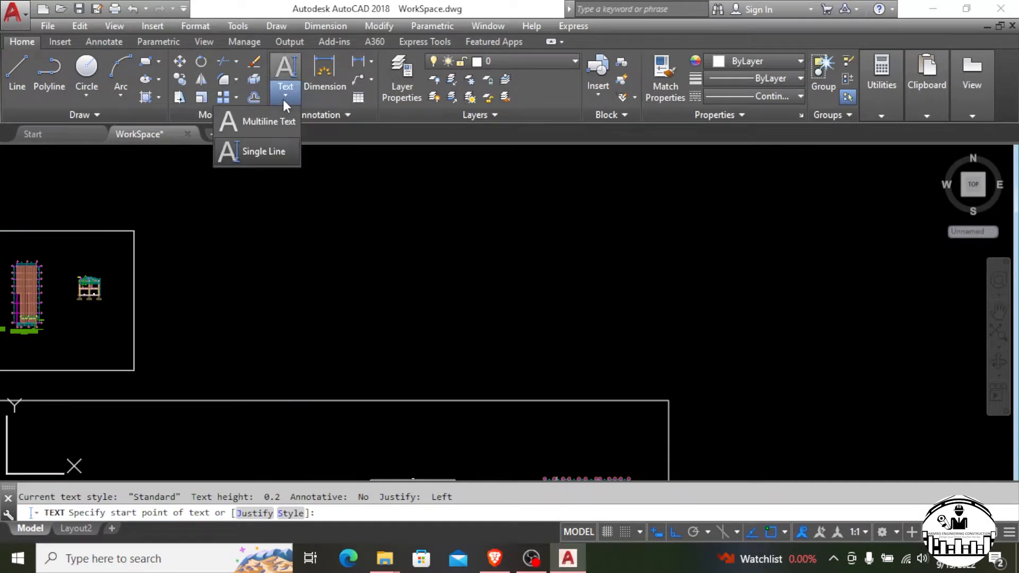
{"action": "left_click", "coordinate": [278, 152]}
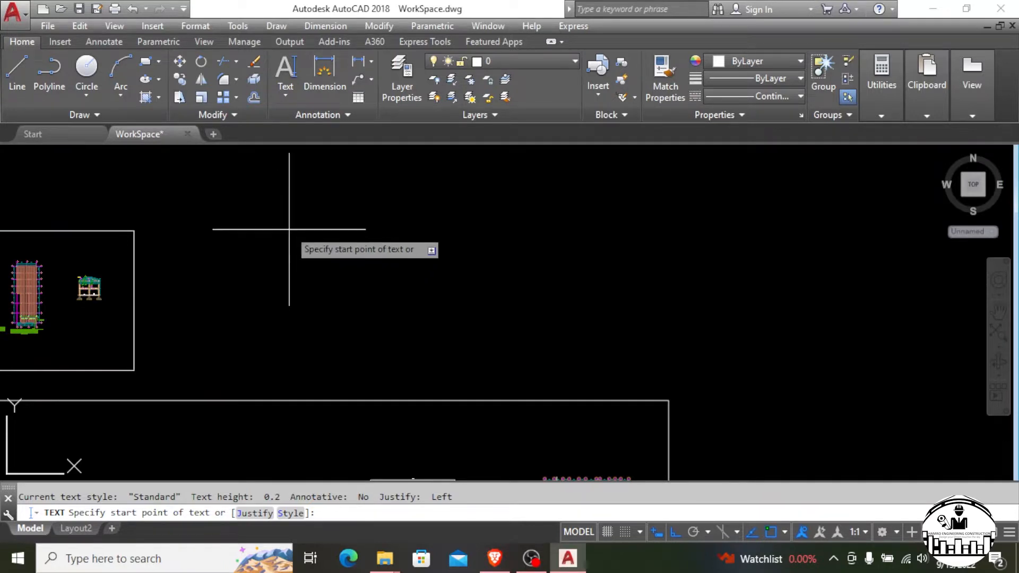
{"action": "left_click", "coordinate": [290, 229]}
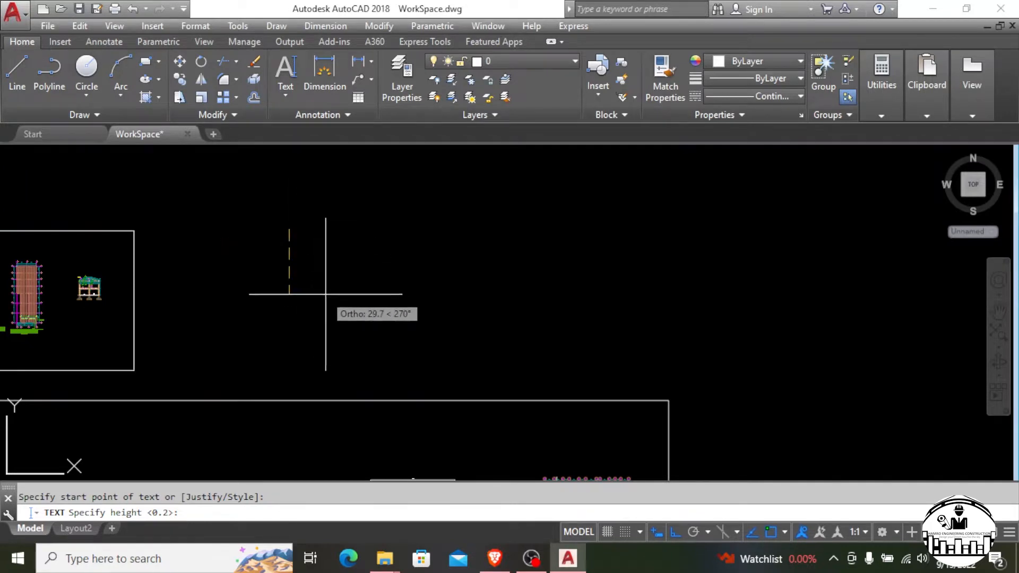
{"action": "type", "text": "0"}
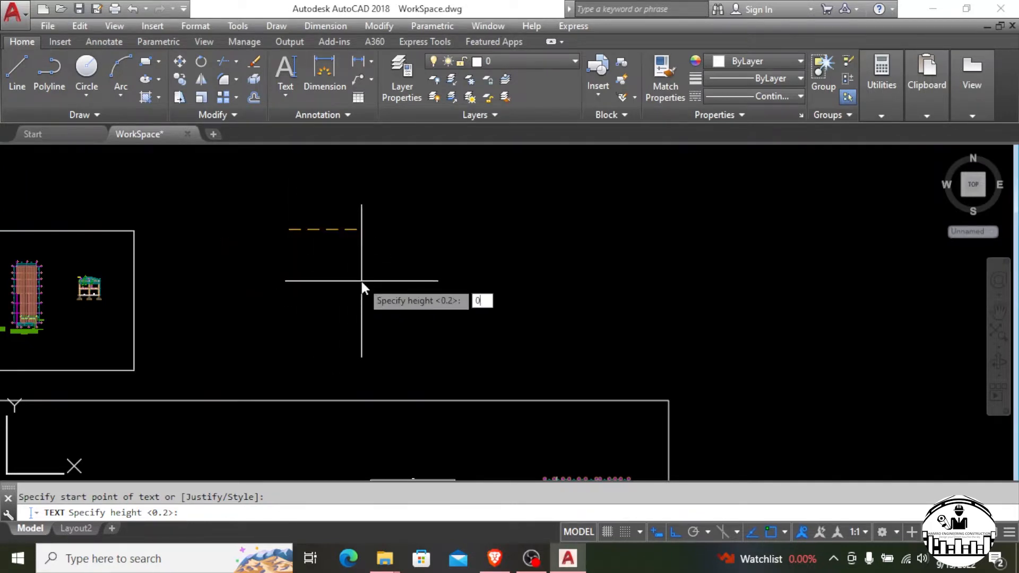
{"action": "type", "text": ".5"}
{"action": "key", "text": "Return"}
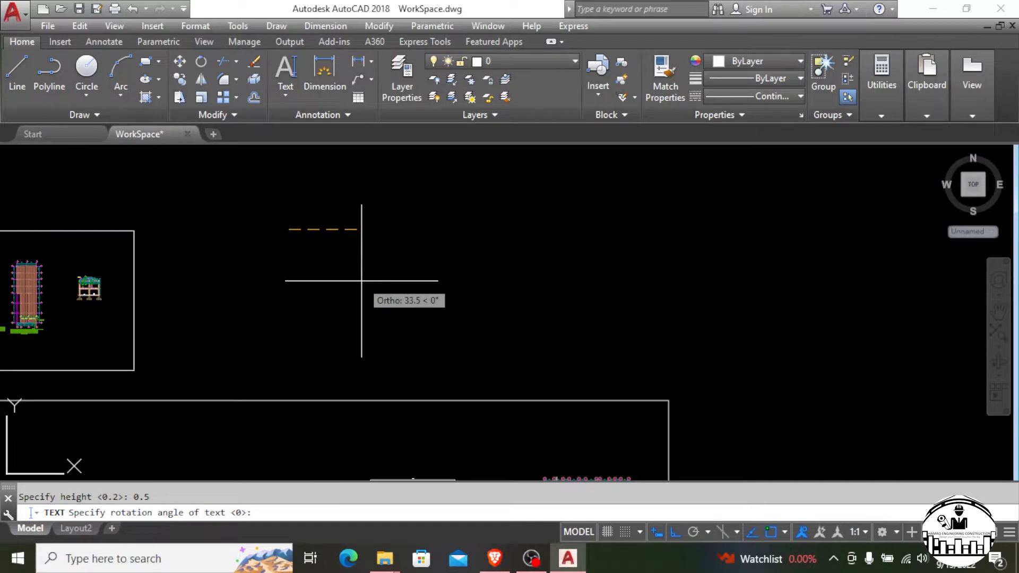
{"action": "key", "text": "Return"}
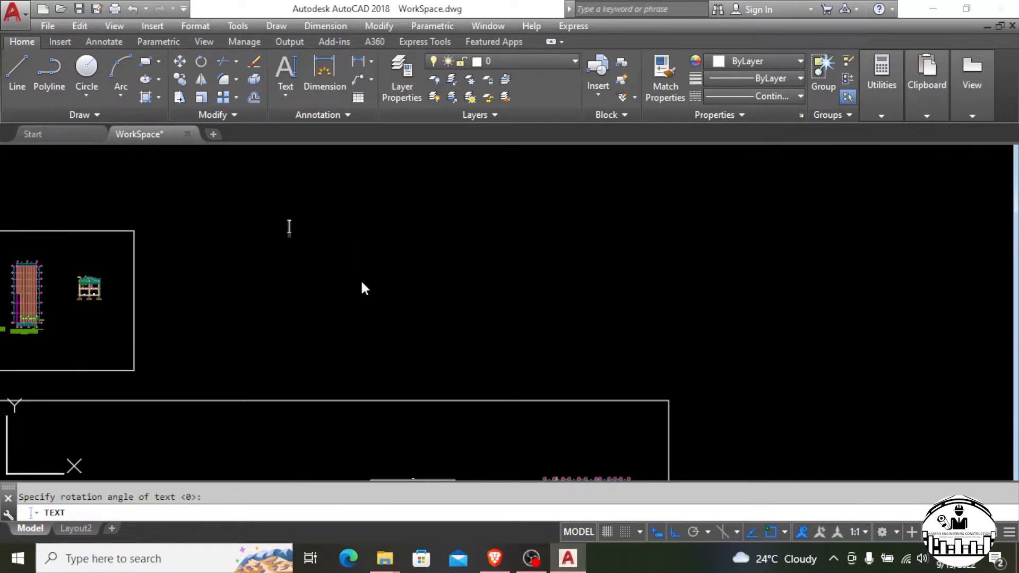
{"action": "type", "text": "Hamro E"}
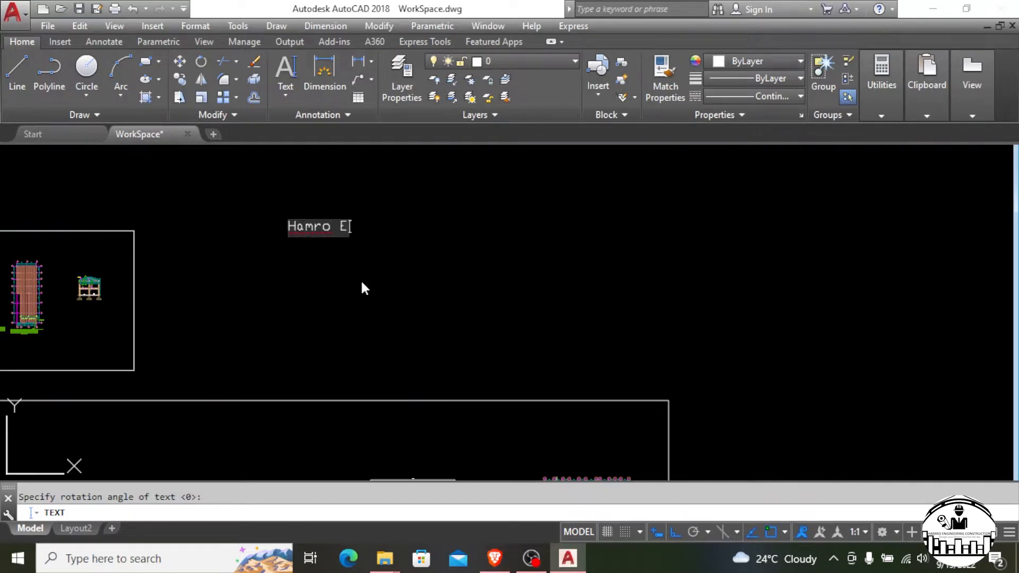
{"action": "type", "text": "ngineer"}
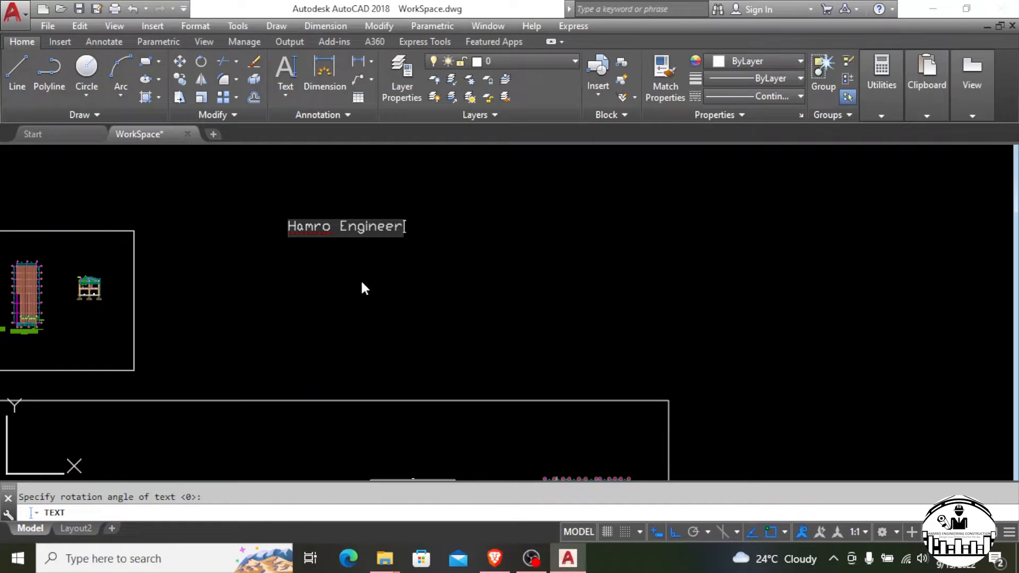
{"action": "type", "text": "ing"}
{"action": "scroll", "coordinate": [318, 226], "scroll_direction": "up", "scroll_amount": 3}
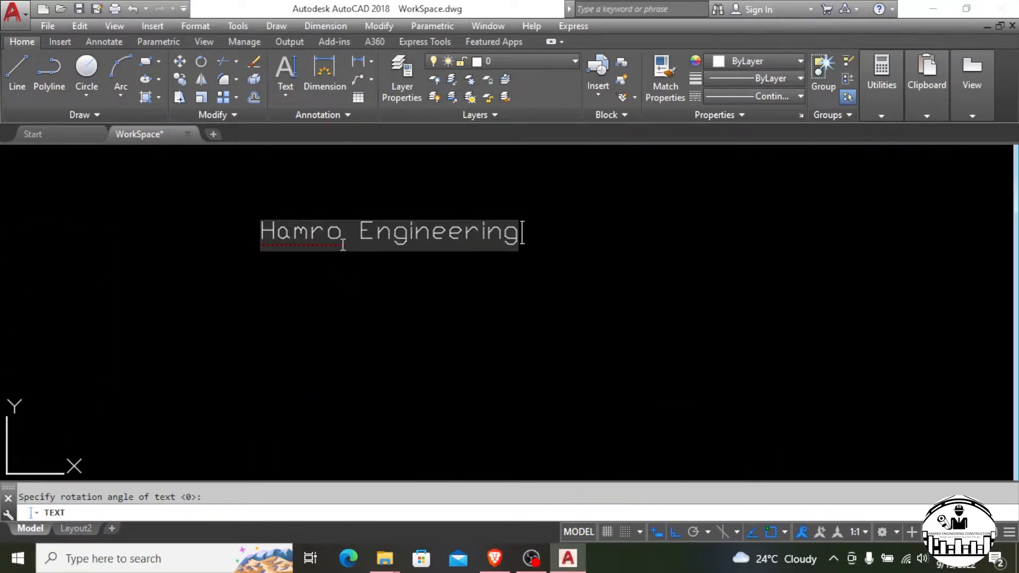
{"action": "left_click", "coordinate": [388, 294]}
{"action": "key", "text": "Escape"}
{"action": "scroll", "coordinate": [313, 249], "scroll_direction": "down", "scroll_amount": 5}
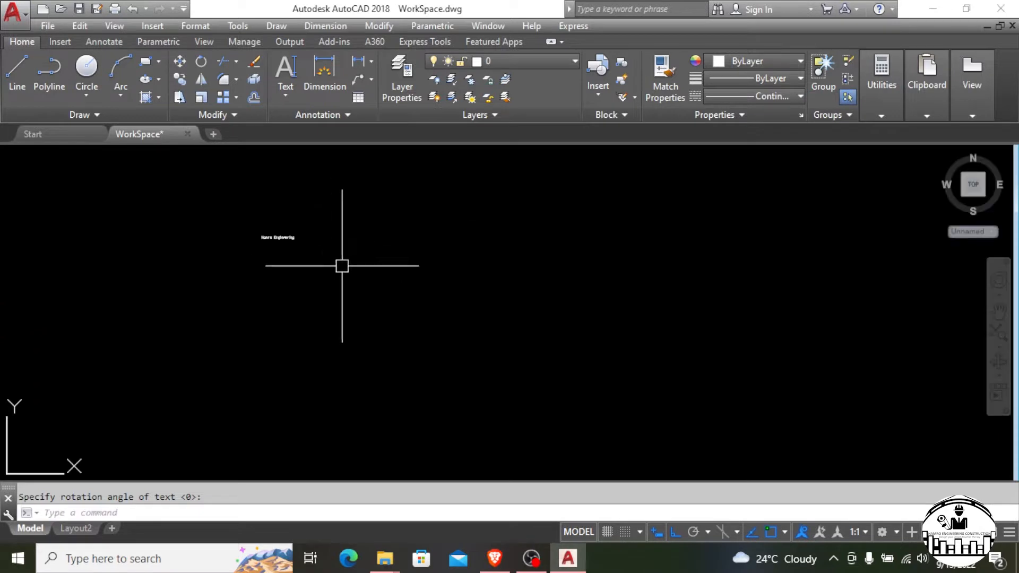
Place a second, larger single-line text "Hamro Engineering" just below the first, running vertically downward
{"action": "scroll", "coordinate": [204, 214], "scroll_direction": "up", "scroll_amount": 6}
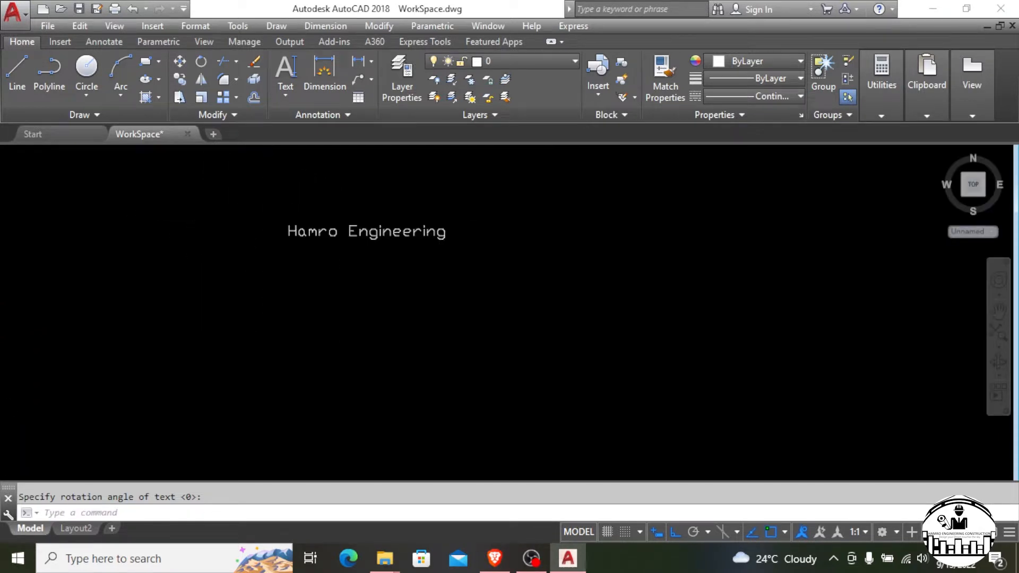
{"action": "key", "text": "Return"}
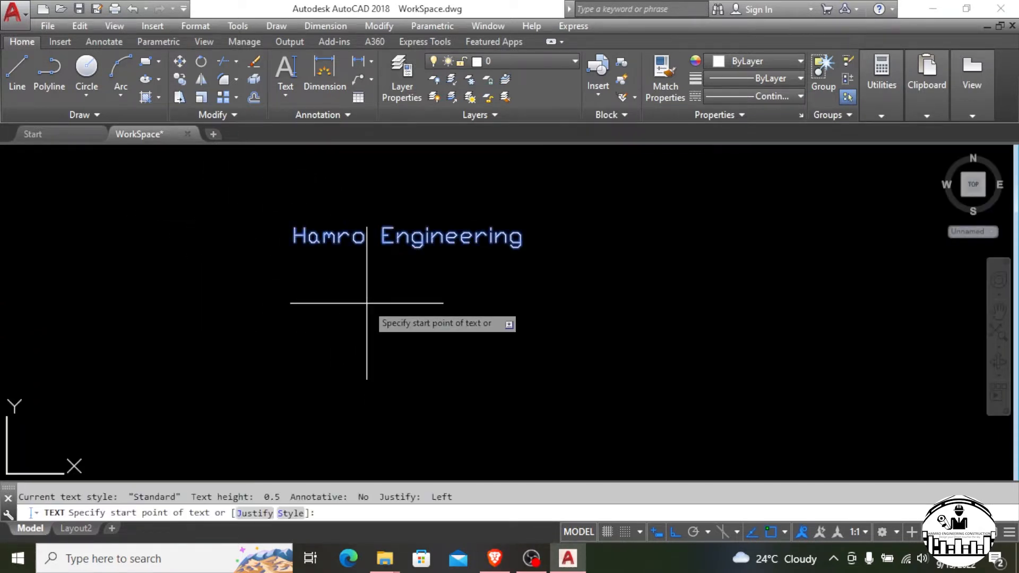
{"action": "left_click", "coordinate": [366, 303]}
{"action": "key", "text": "Return"}
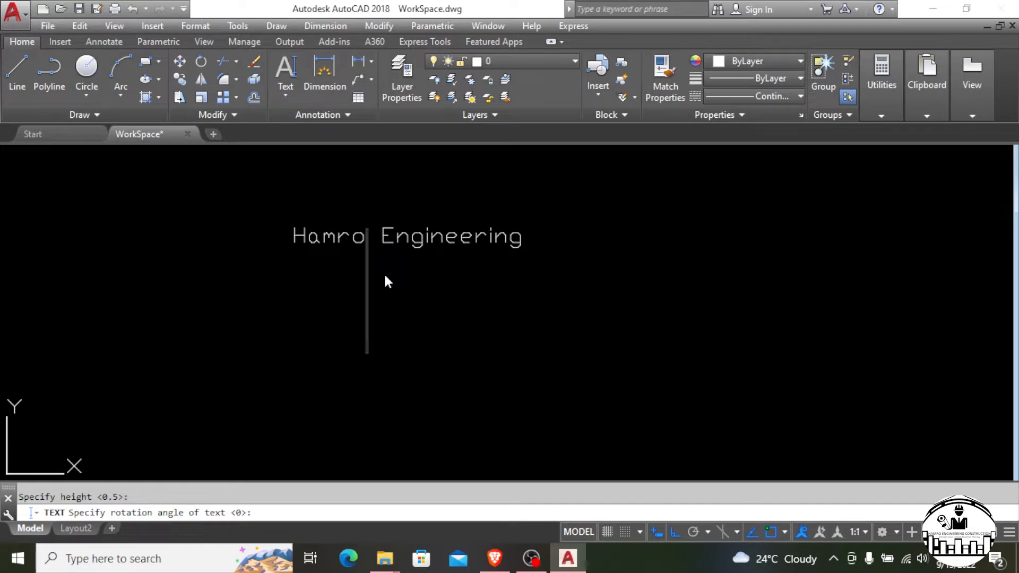
{"action": "type", "text": "Hamro"}
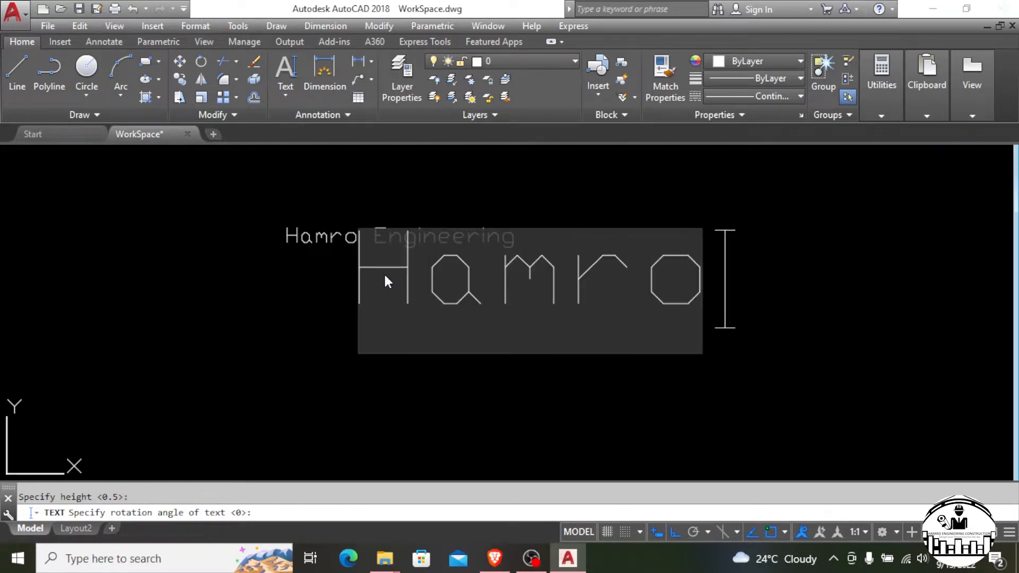
{"action": "type", "text": " Engi"}
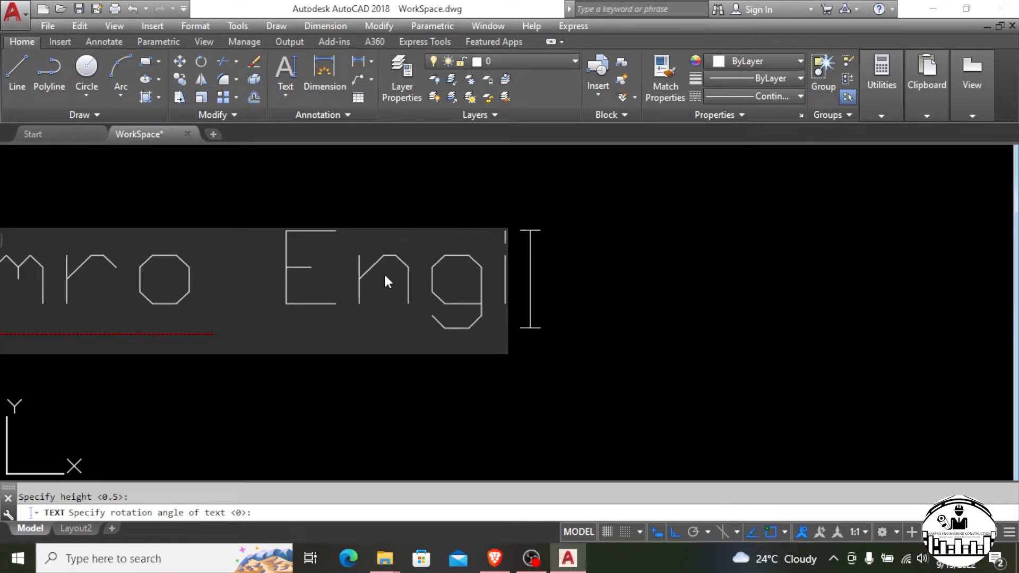
{"action": "type", "text": "neering"}
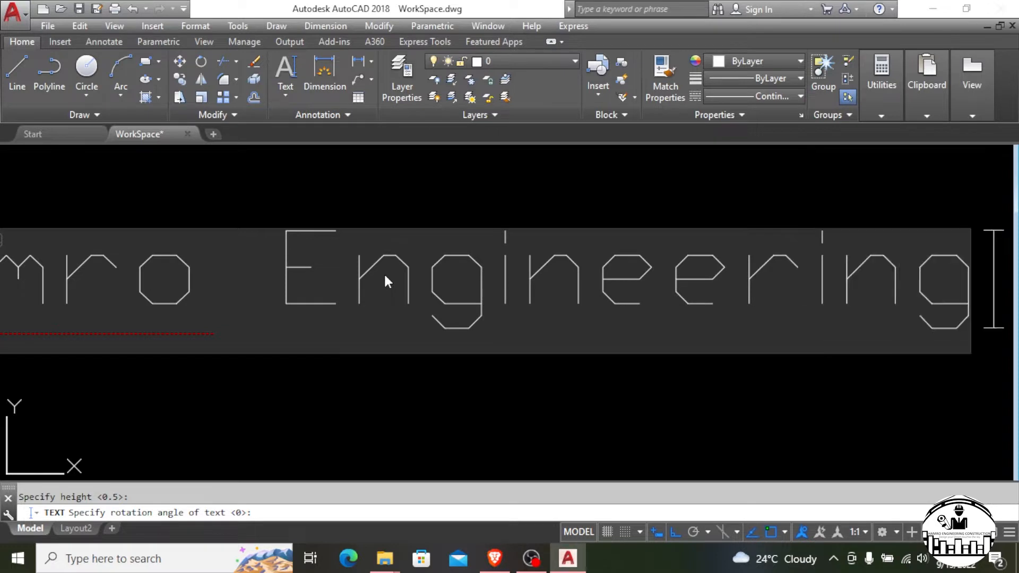
{"action": "left_click", "coordinate": [329, 426]}
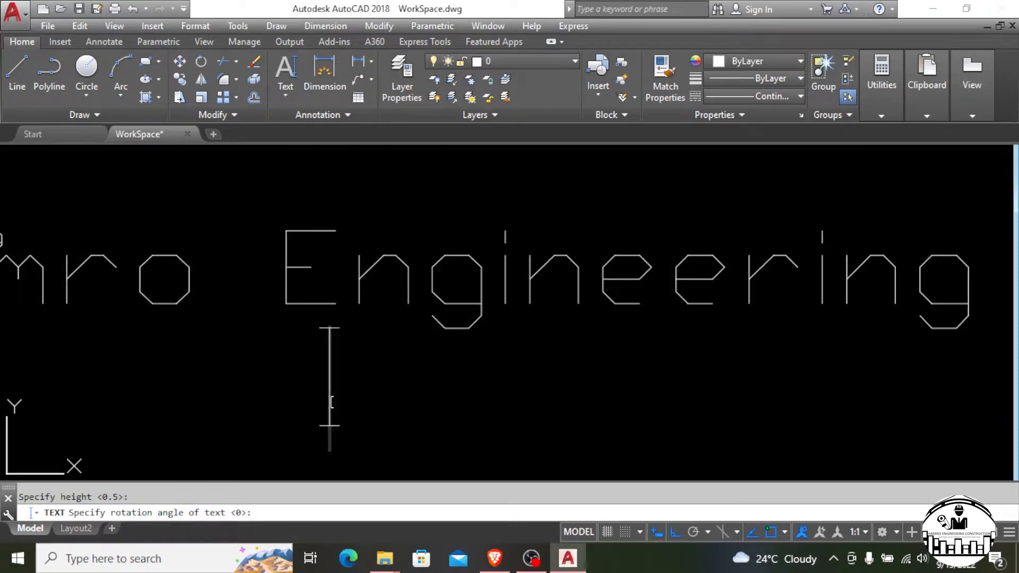
{"action": "scroll", "coordinate": [333, 261], "scroll_direction": "down", "scroll_amount": 5}
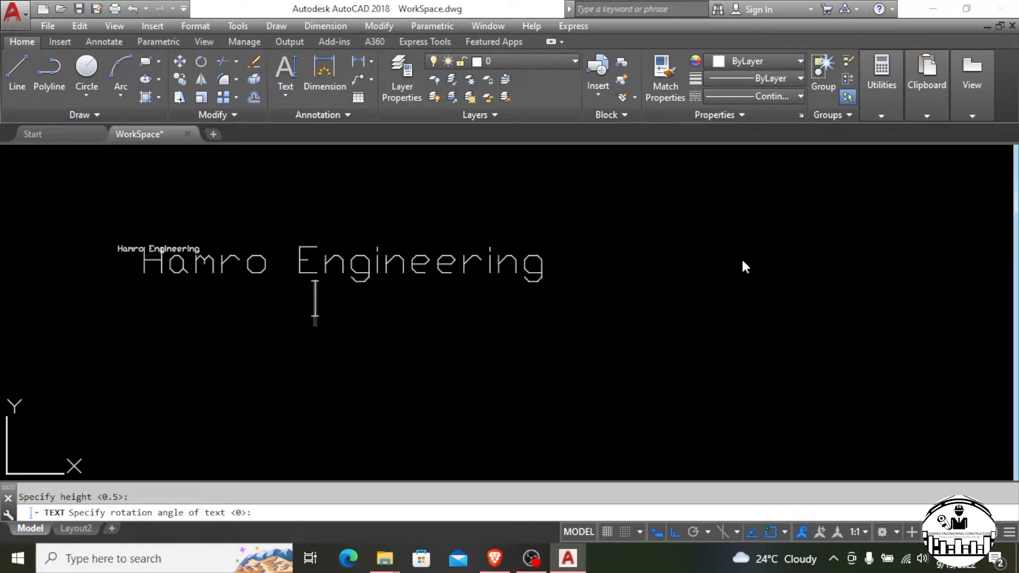
{"action": "left_click", "coordinate": [749, 224]}
{"action": "left_click", "coordinate": [842, 245]}
{"action": "left_click", "coordinate": [707, 326]}
{"action": "left_click", "coordinate": [829, 366]}
{"action": "left_click", "coordinate": [900, 247]}
{"action": "left_click", "coordinate": [824, 196]}
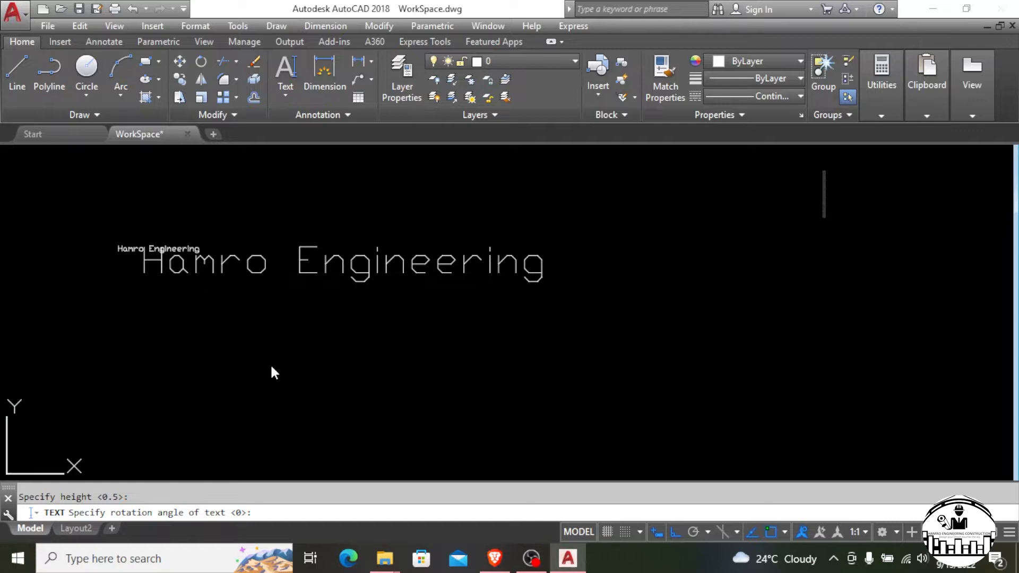
Try to add another single-line text, "Design drean touches the sky", below the larger Hamro Engineering text
{"action": "left_click", "coordinate": [158, 304]}
{"action": "type", "text": "Desi"}
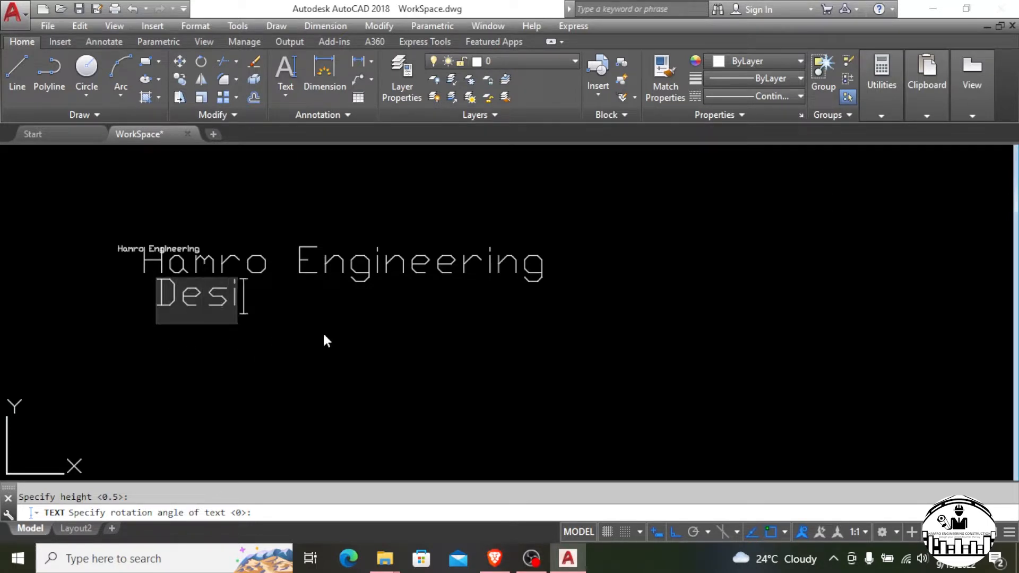
{"action": "type", "text": "gn "}
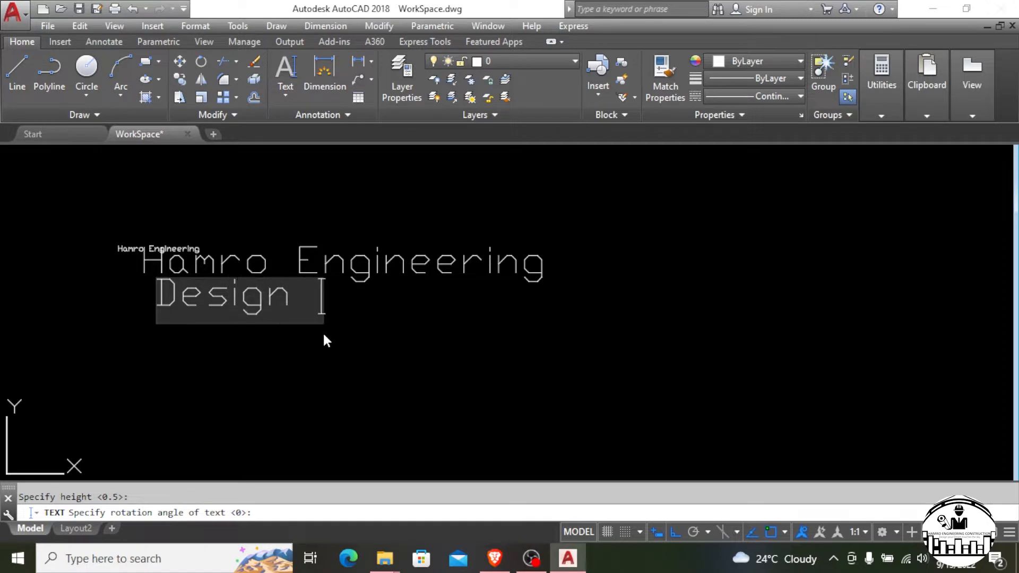
{"action": "type", "text": "drean t"}
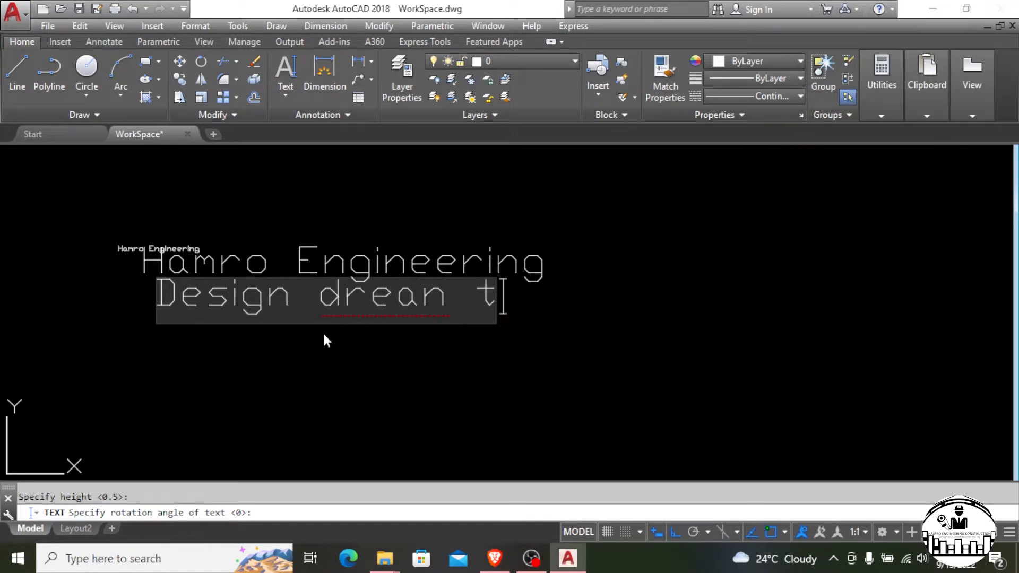
{"action": "type", "text": "ouch"}
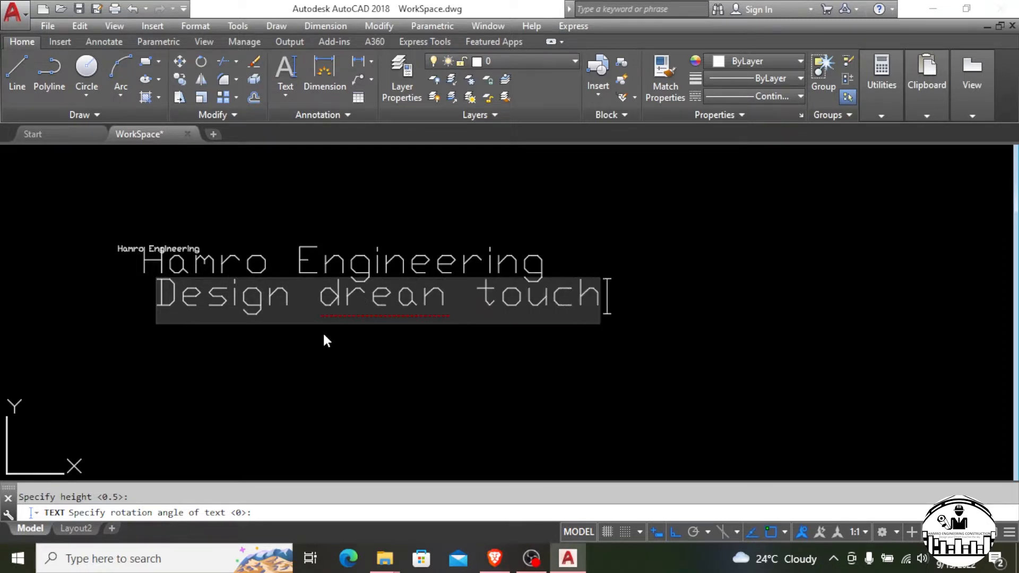
{"action": "key", "text": "BackSpace"}
{"action": "type", "text": "e"}
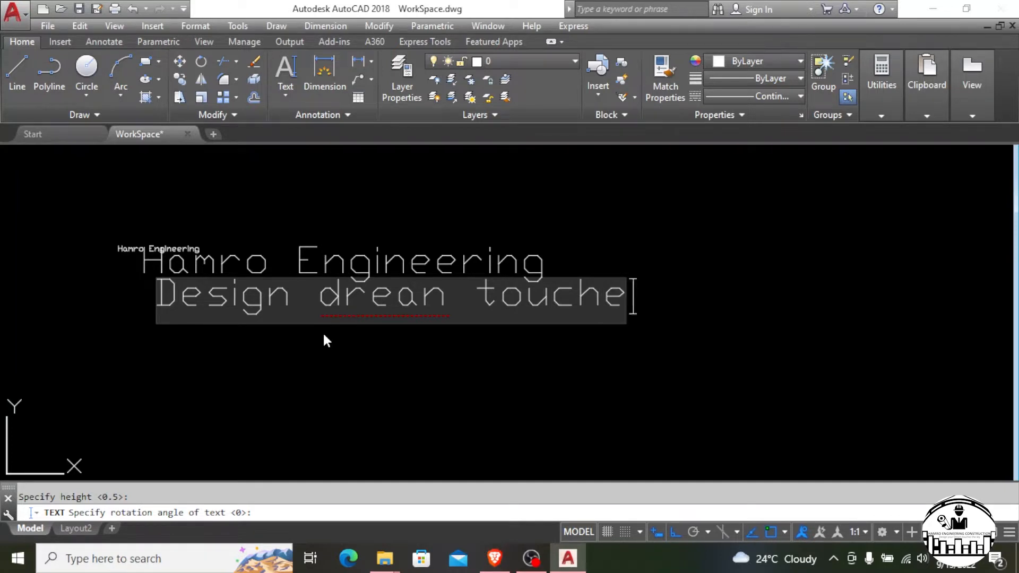
{"action": "type", "text": "s the sky"}
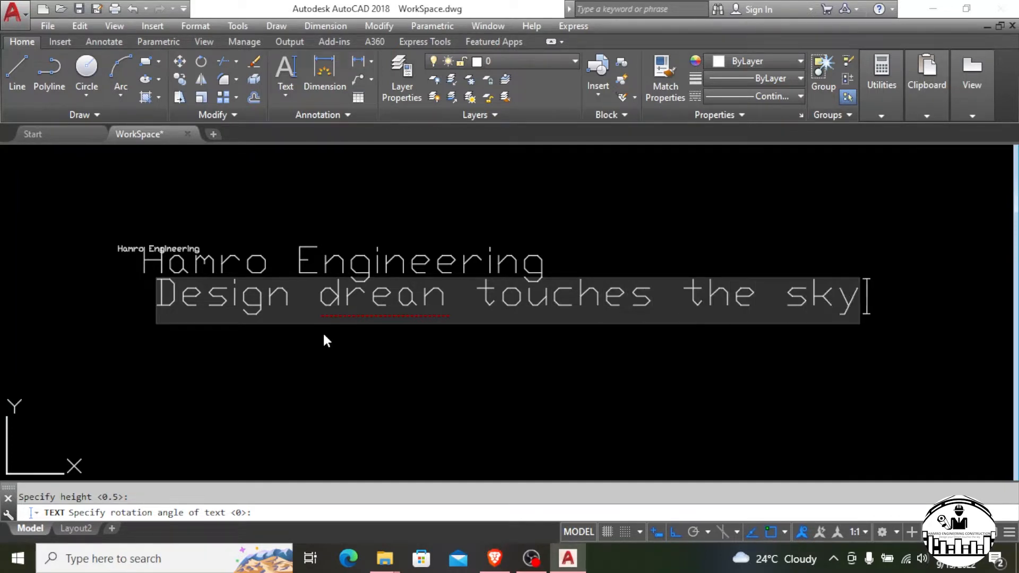
{"action": "scroll", "coordinate": [323, 332], "scroll_direction": "down", "scroll_amount": 1}
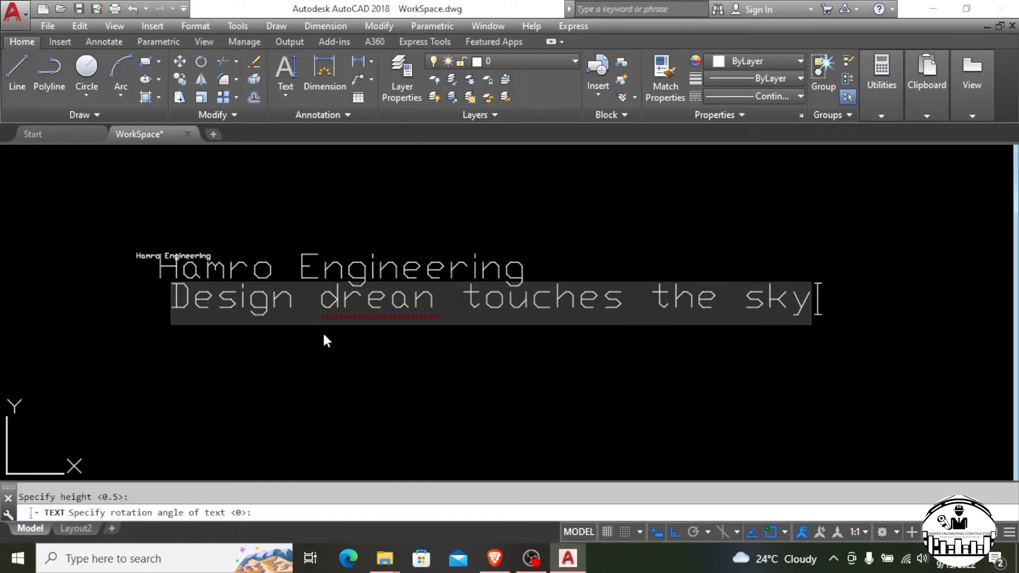
{"action": "key", "text": "Escape"}
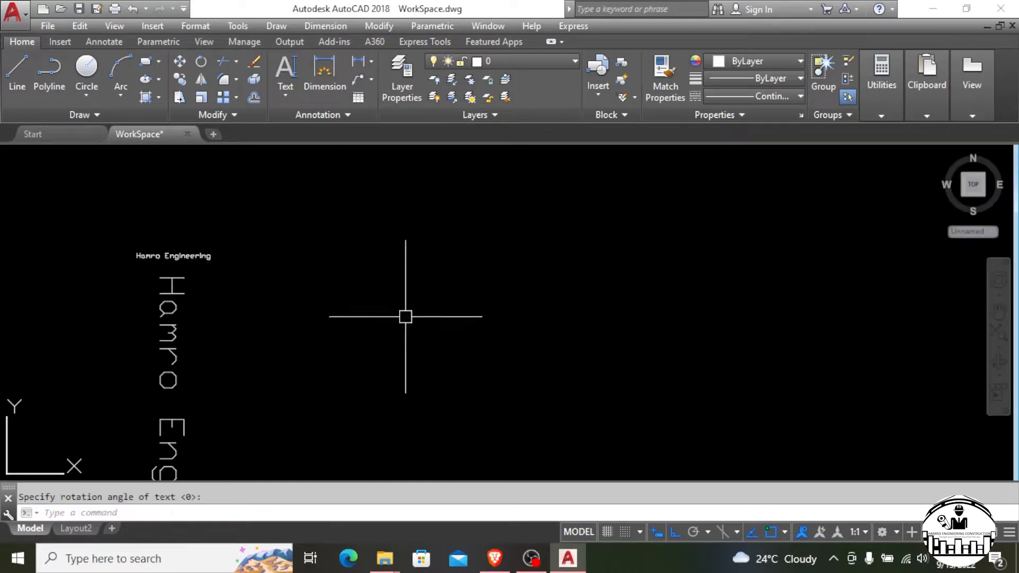
{"action": "scroll", "coordinate": [411, 276], "scroll_direction": "down", "scroll_amount": 4}
{"action": "scroll", "coordinate": [353, 295], "scroll_direction": "down", "scroll_amount": 2}
{"action": "scroll", "coordinate": [342, 295], "scroll_direction": "up", "scroll_amount": 6}
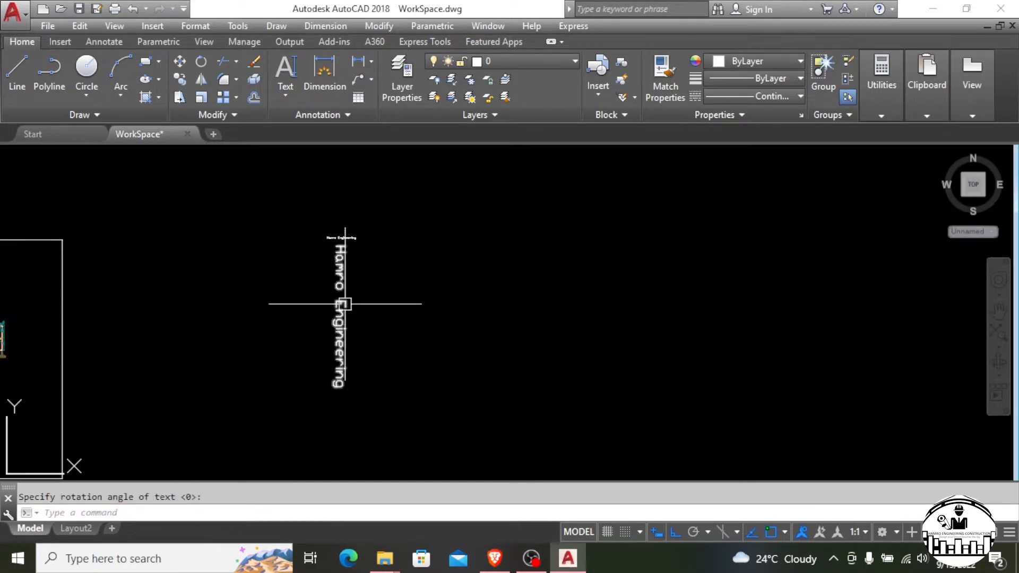
Erase the larger vertical "Hamro Engineering" text below the small horizontal one
{"action": "scroll", "coordinate": [343, 223], "scroll_direction": "down", "scroll_amount": 2}
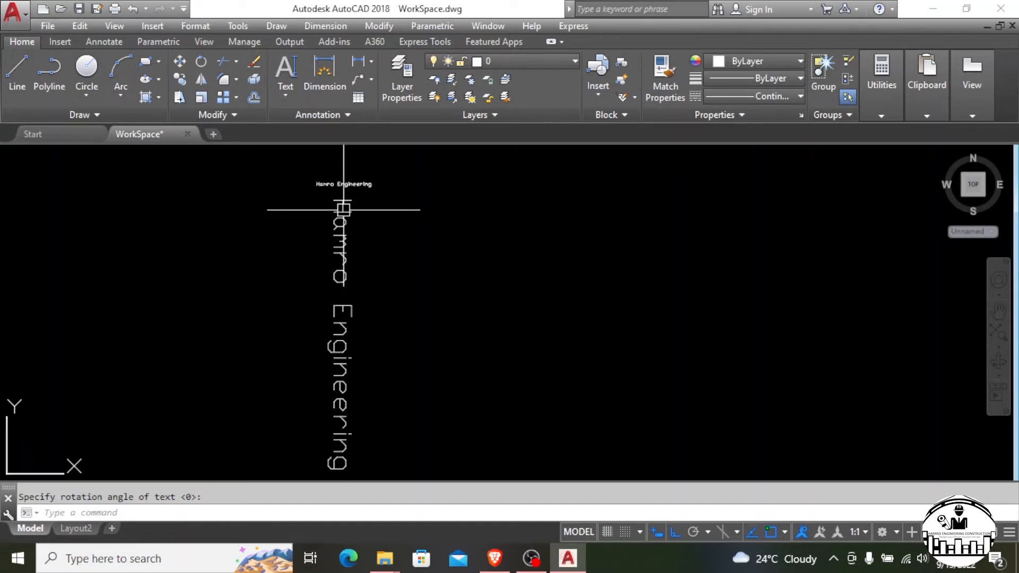
{"action": "left_click", "coordinate": [343, 209]}
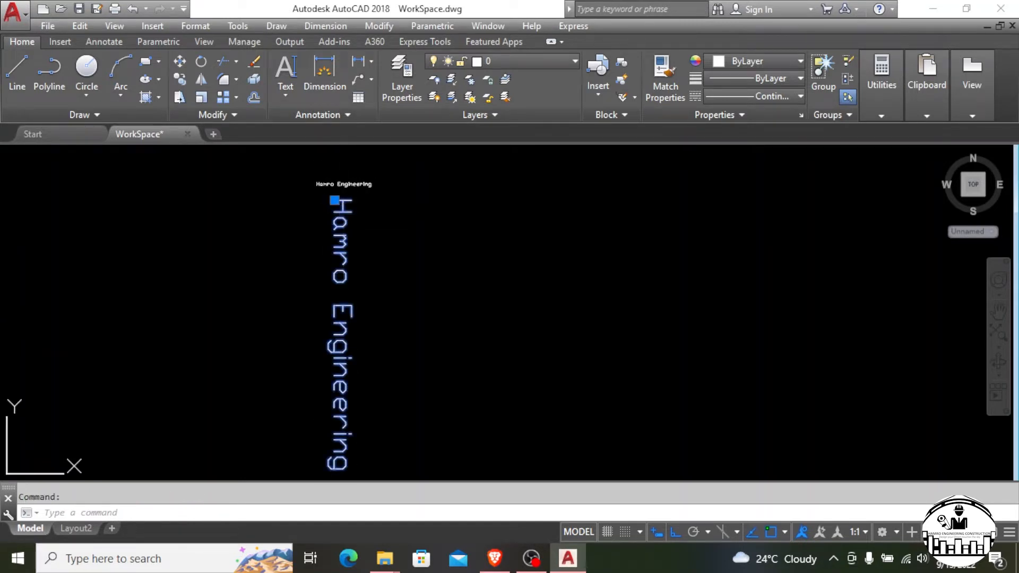
{"action": "key", "text": "Delete"}
Start a single-line text just below the start of the horizontal "Hamro Engineering", with height 0.5 and rotation 45
{"action": "scroll", "coordinate": [339, 180], "scroll_direction": "up", "scroll_amount": 5}
{"action": "scroll", "coordinate": [326, 170], "scroll_direction": "up", "scroll_amount": 5}
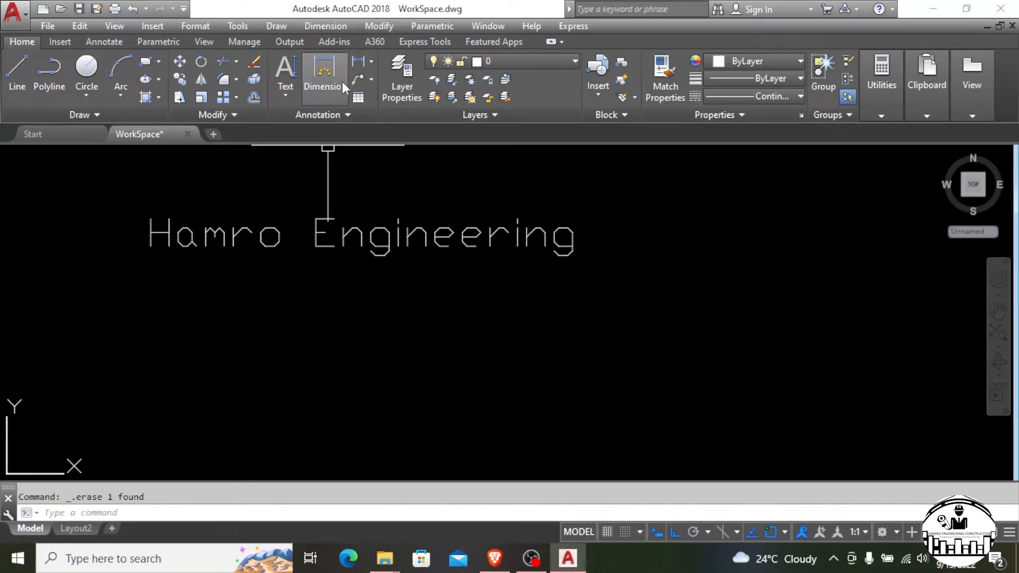
{"action": "left_click", "coordinate": [282, 70]}
{"action": "scroll", "coordinate": [267, 231], "scroll_direction": "down", "scroll_amount": 1}
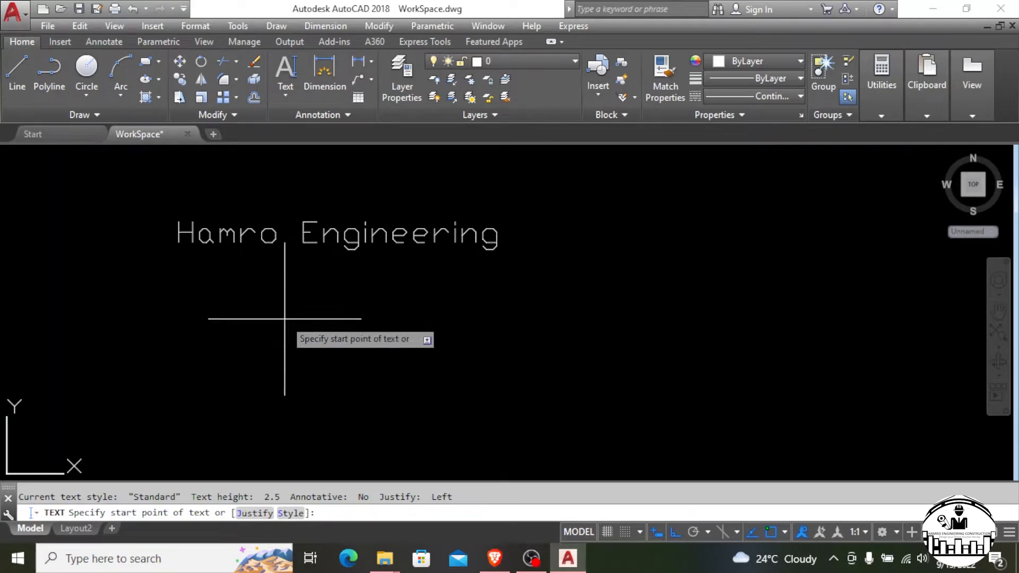
{"action": "left_click", "coordinate": [188, 294]}
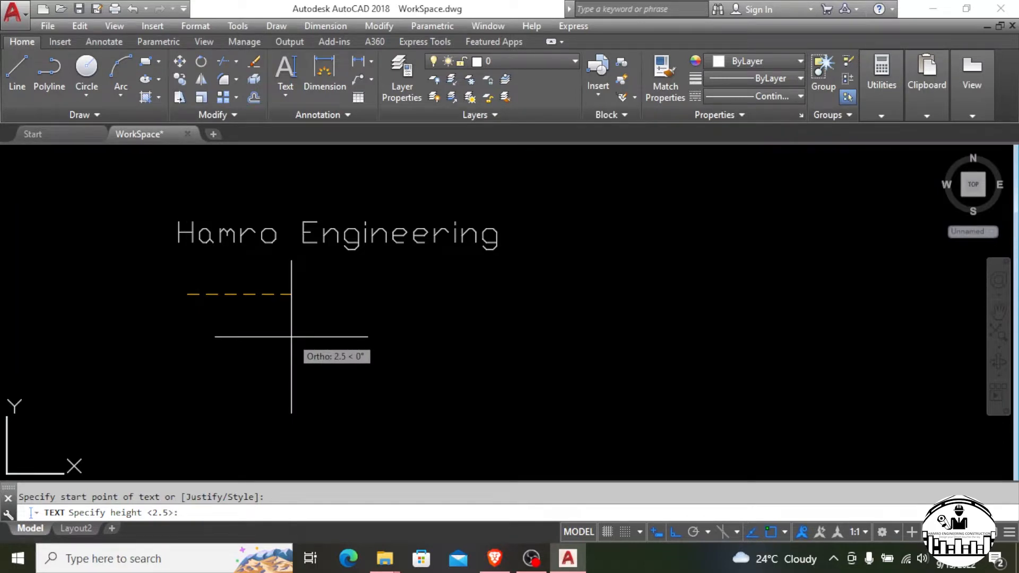
{"action": "type", "text": "0.5"}
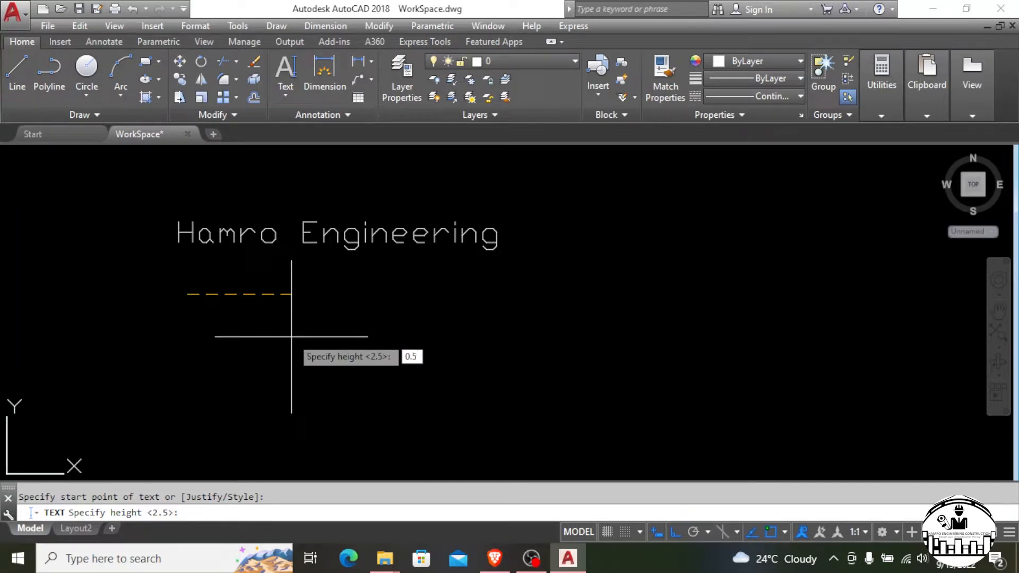
{"action": "key", "text": "Return"}
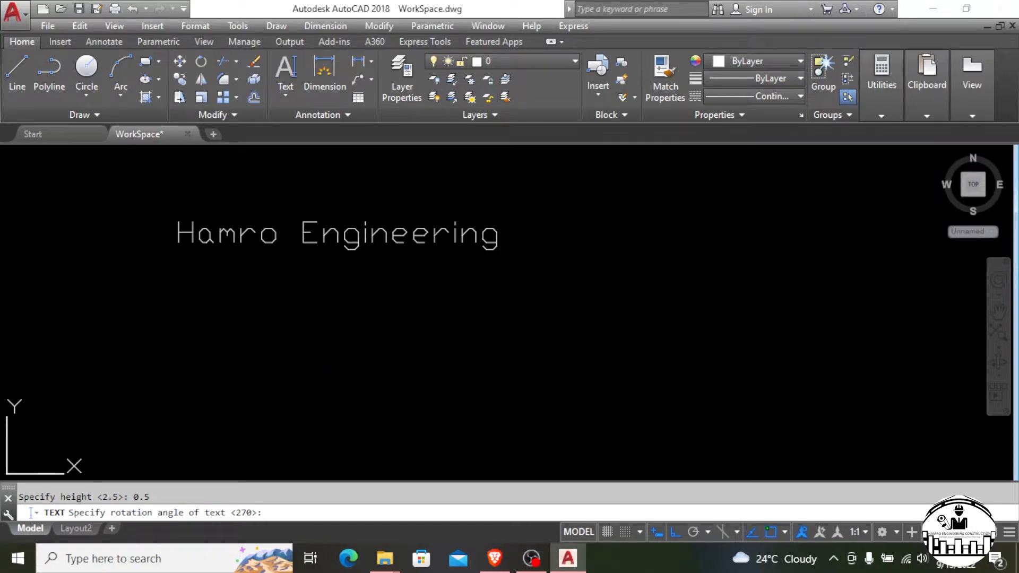
{"action": "type", "text": "45"}
{"action": "key", "text": "Return"}
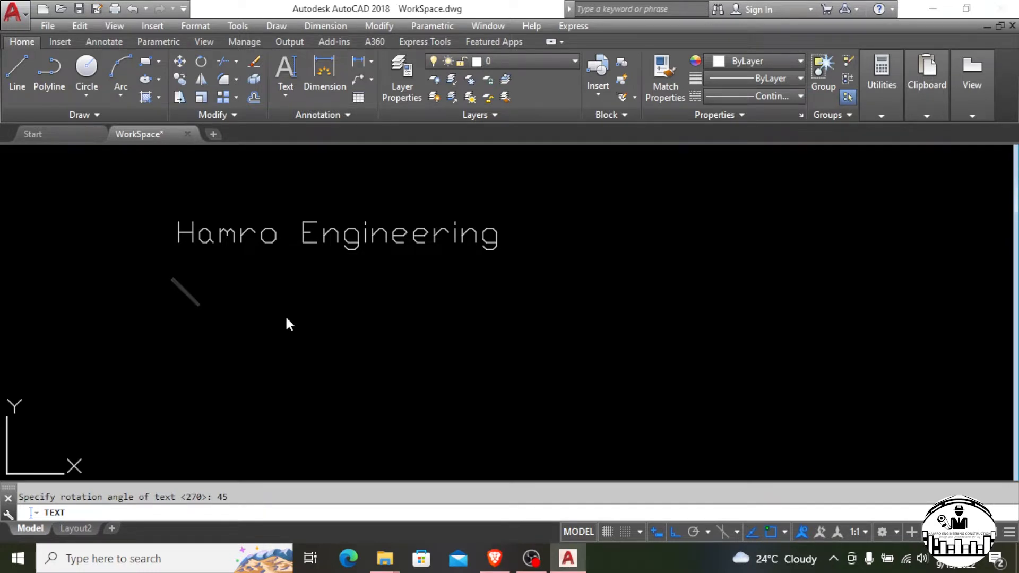
Enter "Design your dreamtouches the sky" as the content of the slanted single-line text and finish it
{"action": "type", "text": "Des"}
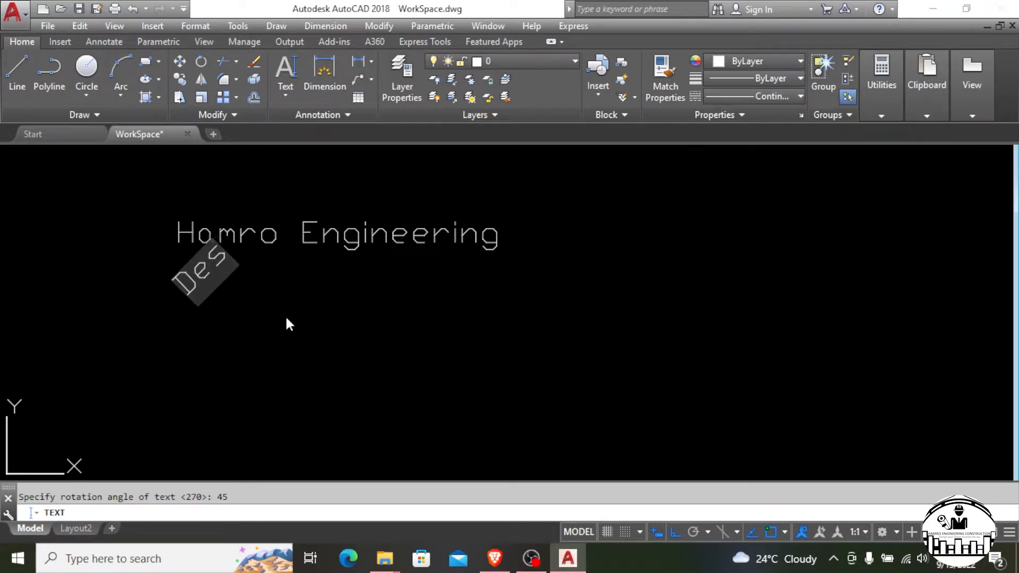
{"action": "type", "text": "ign"}
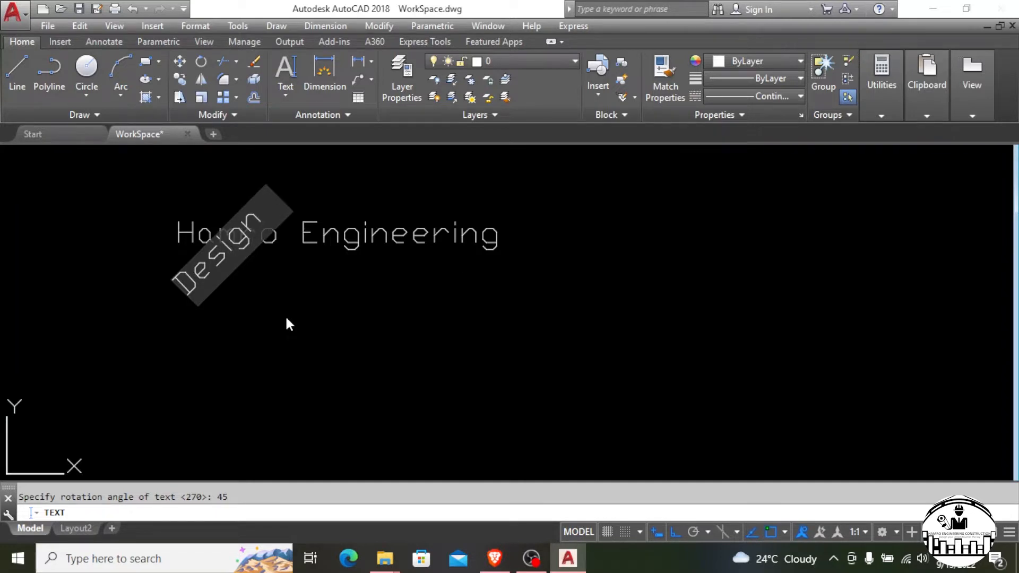
{"action": "type", "text": " your"}
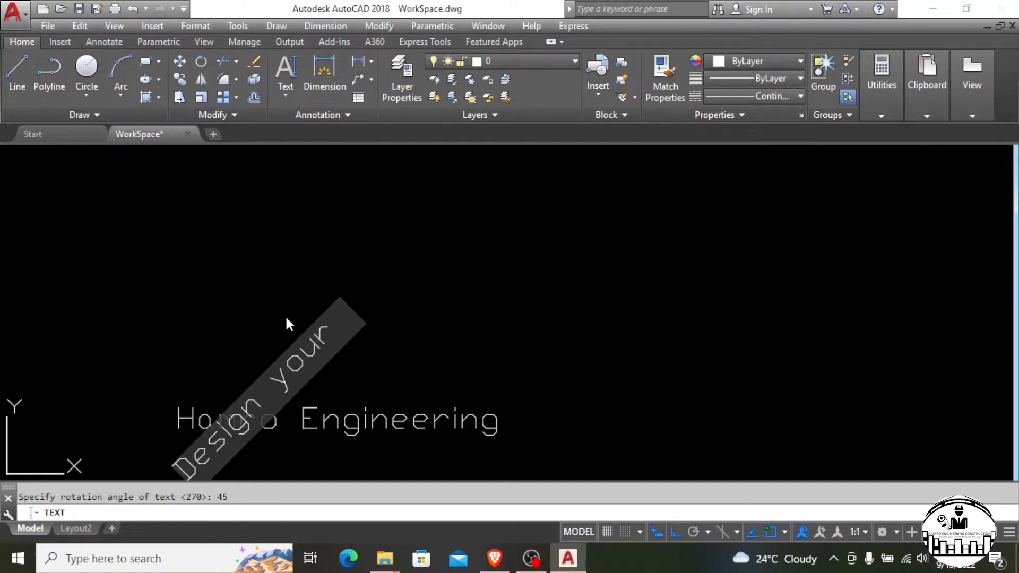
{"action": "type", "text": " dreamto"}
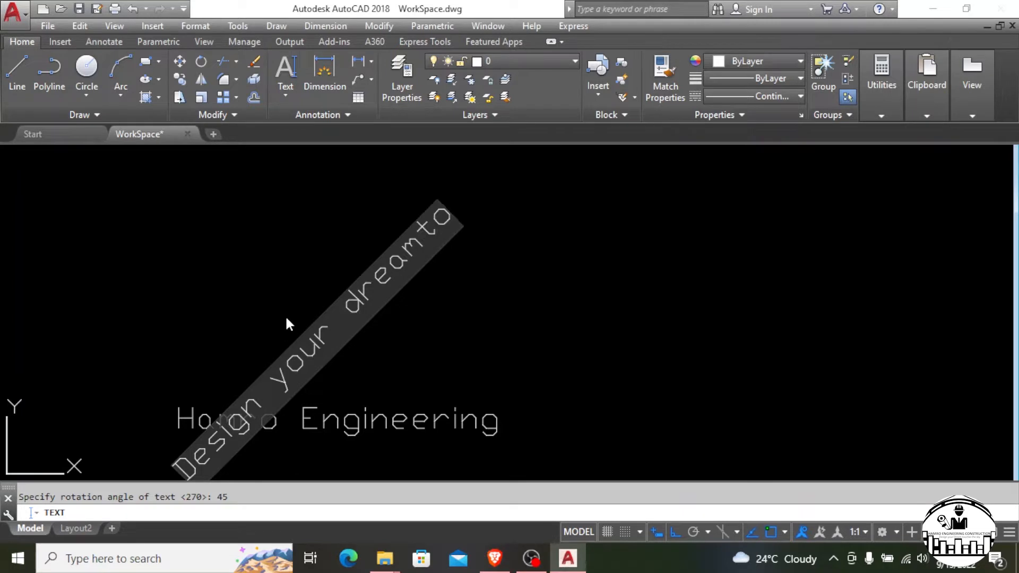
{"action": "type", "text": "uch"}
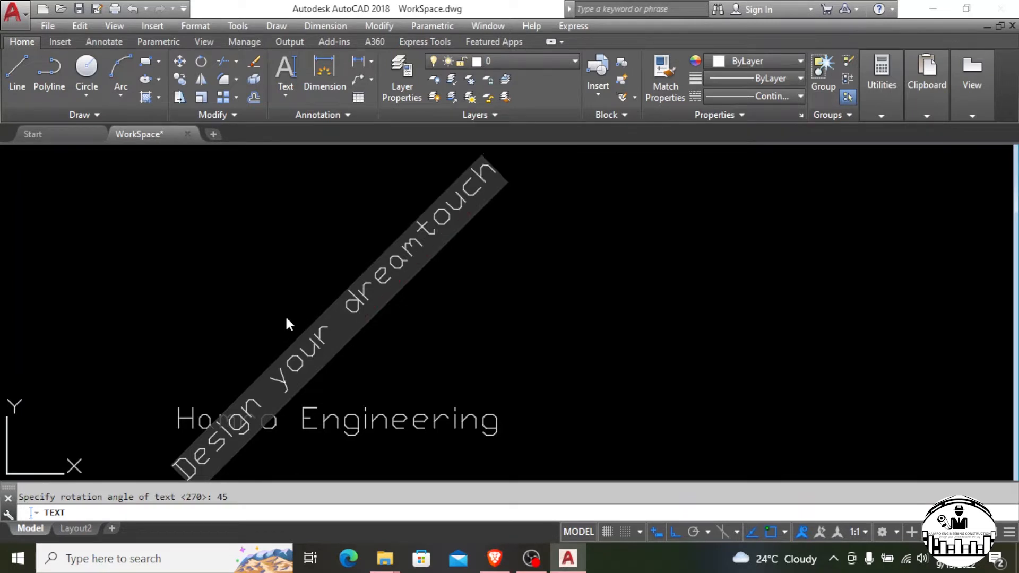
{"action": "type", "text": "es t"}
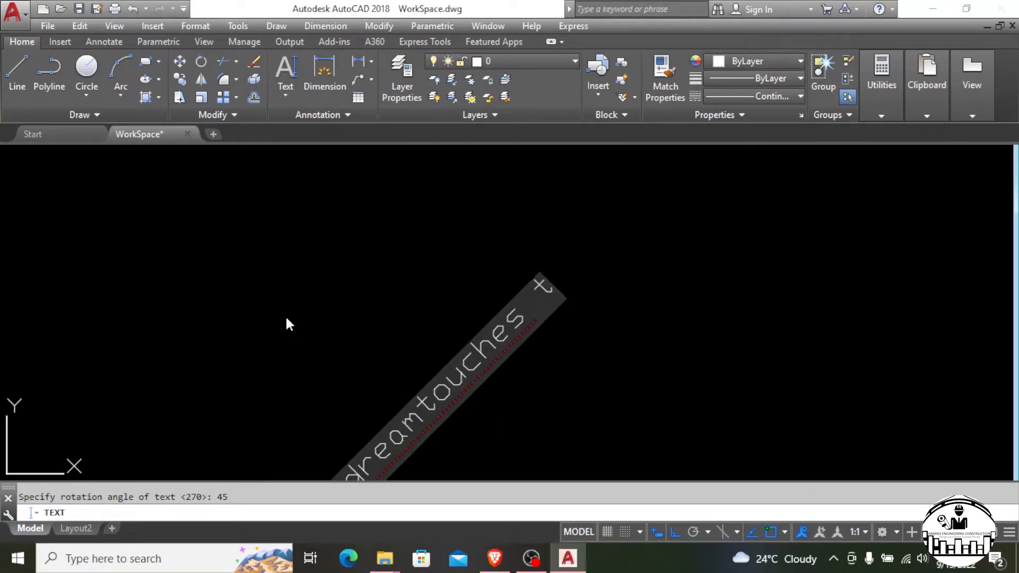
{"action": "type", "text": "he"}
{"action": "key", "text": "BackSpace"}
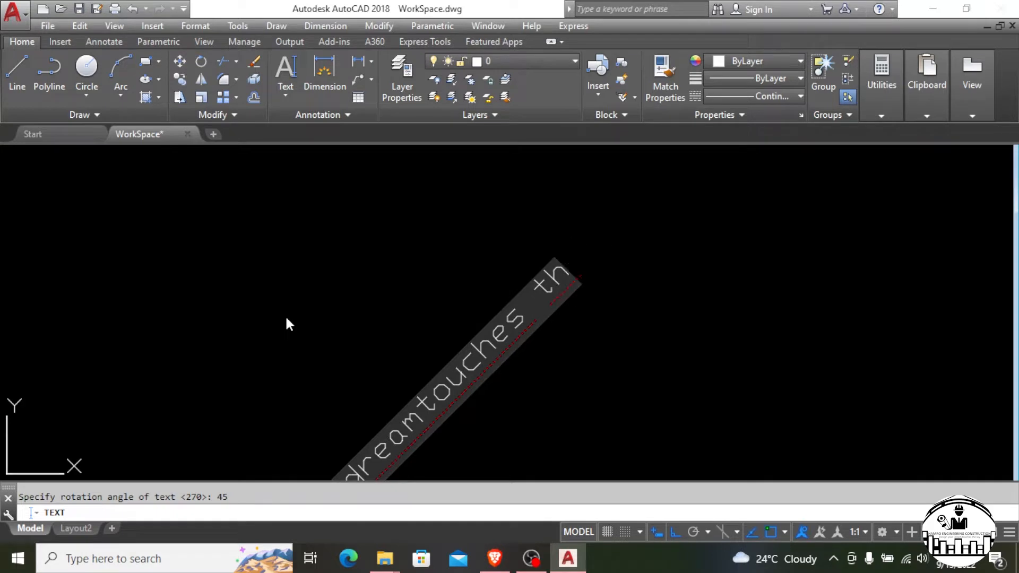
{"action": "key", "text": "BackSpace"}
{"action": "type", "text": "he s"}
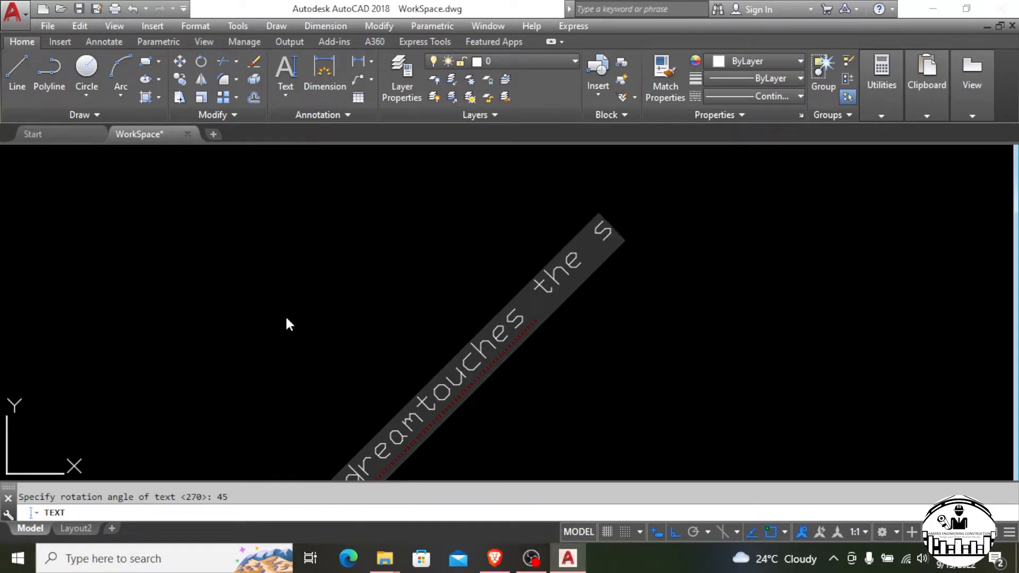
{"action": "type", "text": "ky"}
{"action": "left_click", "coordinate": [285, 315]}
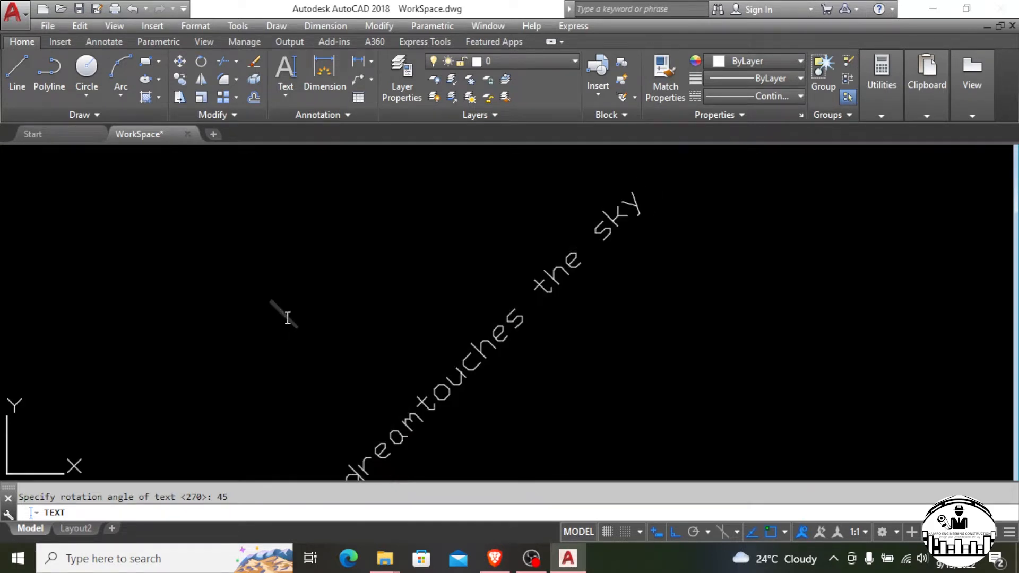
{"action": "scroll", "coordinate": [419, 258], "scroll_direction": "down", "scroll_amount": 5}
{"action": "key", "text": "Return"}
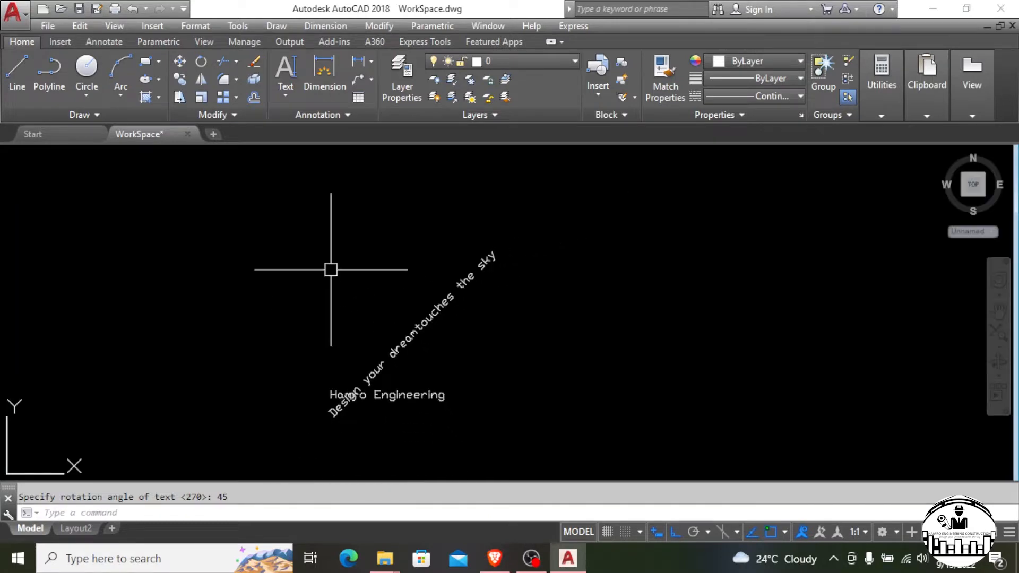
Move the slanted "Design your dreamtouches the sky" text down and to the right of its overlap with "Hamro Engineering", with Ortho off
{"action": "scroll", "coordinate": [380, 341], "scroll_direction": "up", "scroll_amount": 2}
{"action": "key", "text": "Escape"}
{"action": "left_click", "coordinate": [393, 349]}
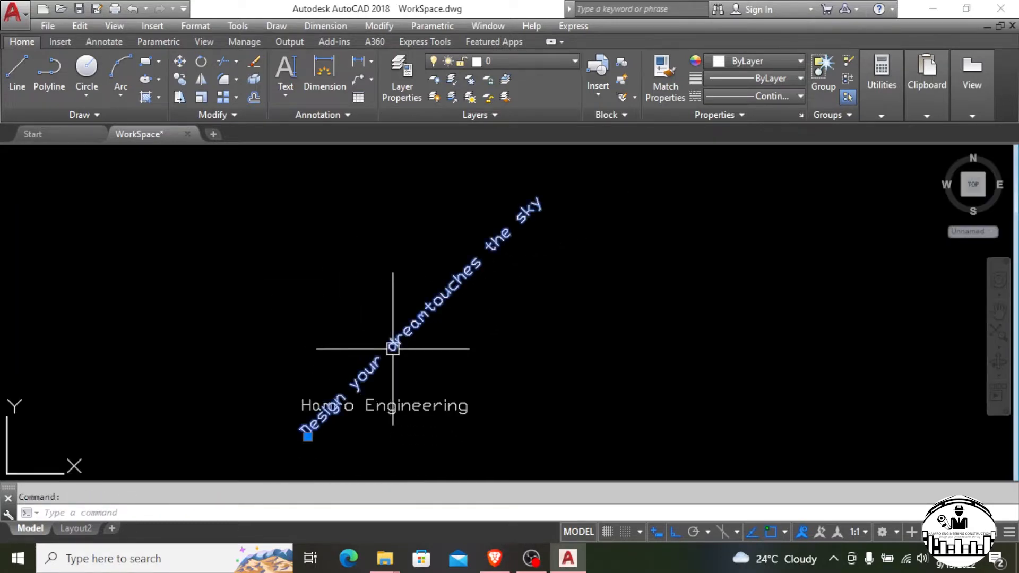
{"action": "type", "text": "m"}
{"action": "key", "text": "Return"}
{"action": "left_click", "coordinate": [413, 321]}
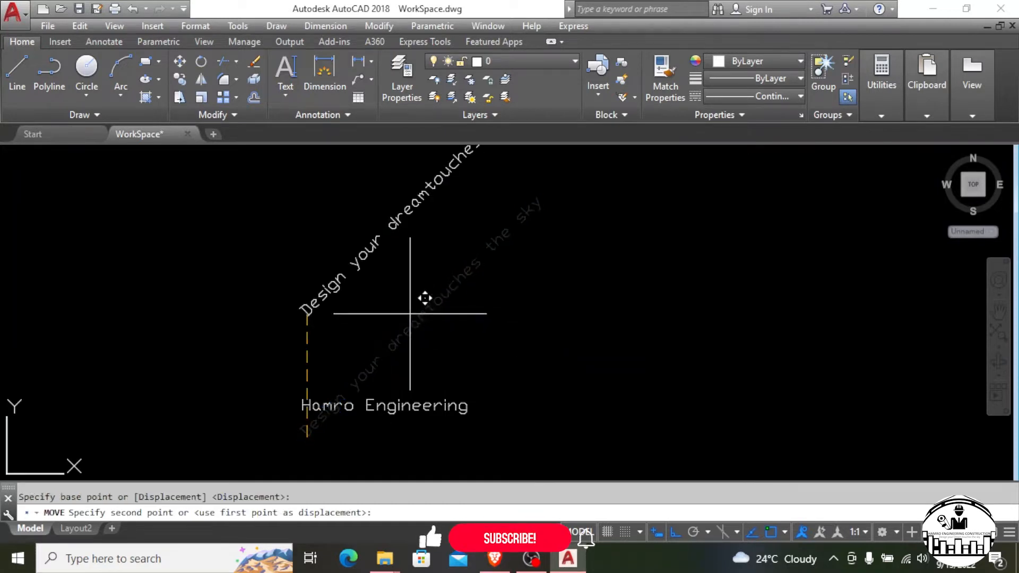
{"action": "scroll", "coordinate": [387, 221], "scroll_direction": "down", "scroll_amount": 4}
{"action": "scroll", "coordinate": [371, 347], "scroll_direction": "up", "scroll_amount": 3}
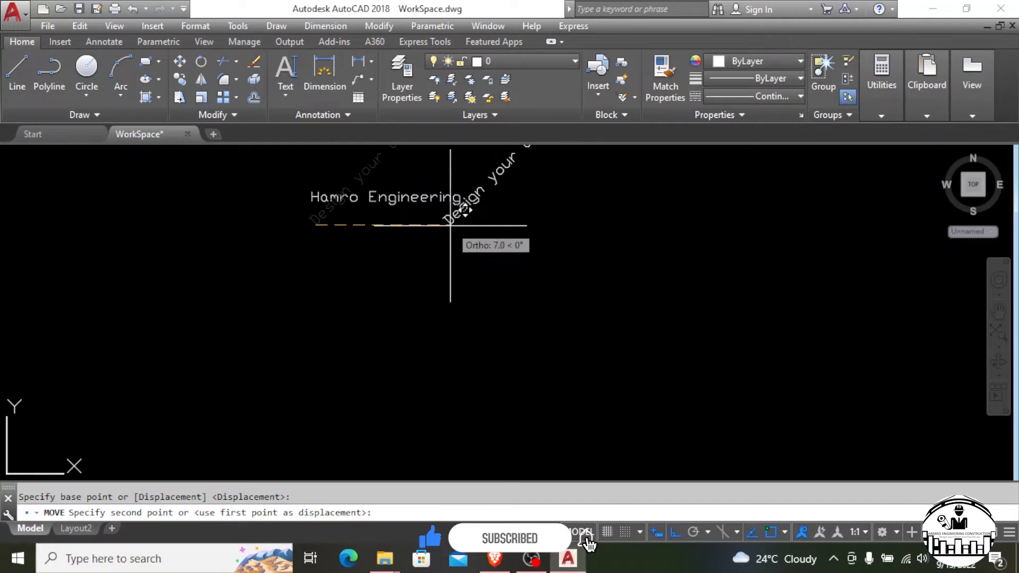
{"action": "key", "text": "F8"}
{"action": "scroll", "coordinate": [394, 298], "scroll_direction": "up", "scroll_amount": 2}
{"action": "scroll", "coordinate": [382, 318], "scroll_direction": "down", "scroll_amount": 4}
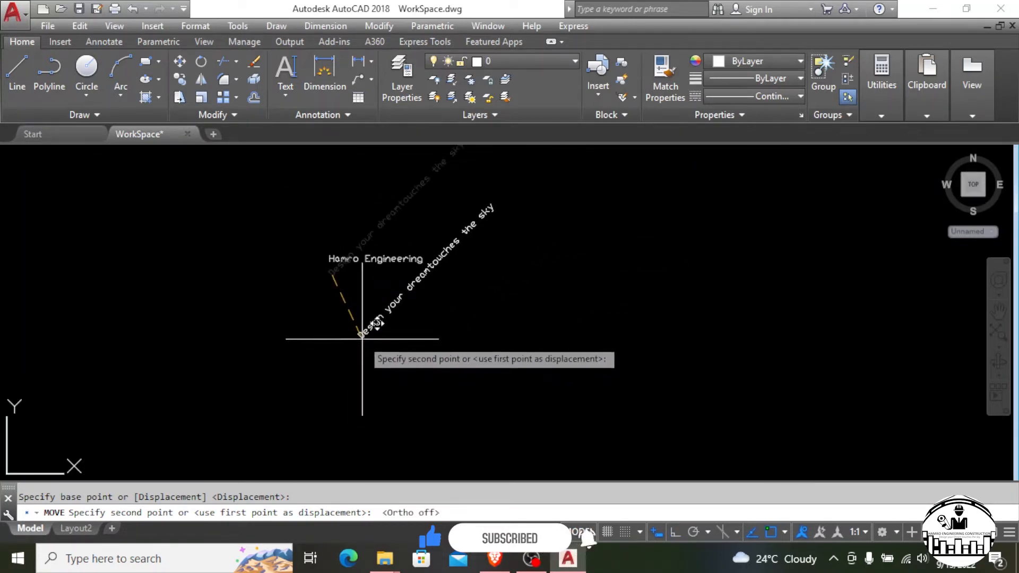
{"action": "left_click", "coordinate": [362, 334]}
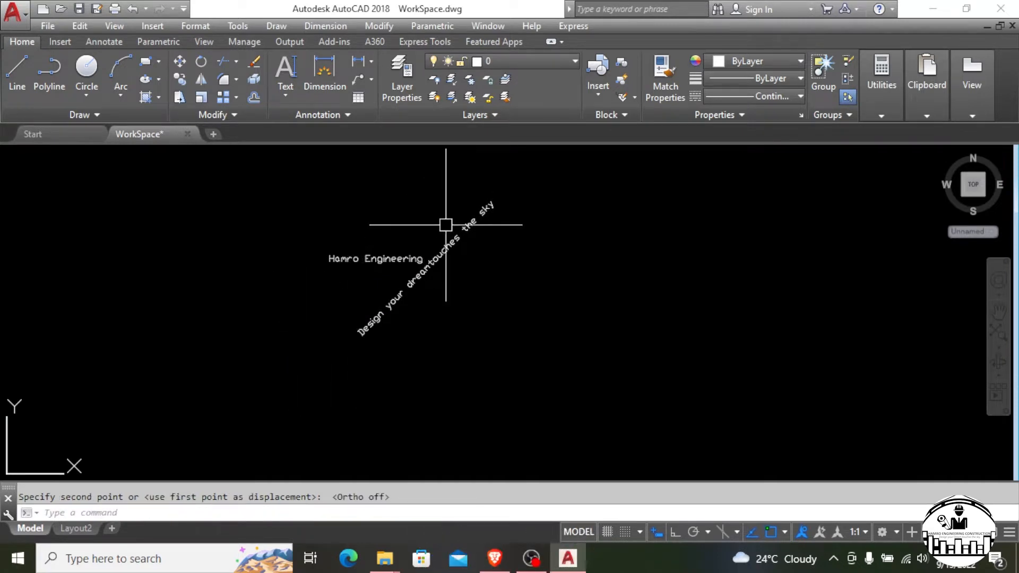
Open the horizontal "Hamro Engineering" text for in-place editing
{"action": "scroll", "coordinate": [425, 227], "scroll_direction": "up", "scroll_amount": 4}
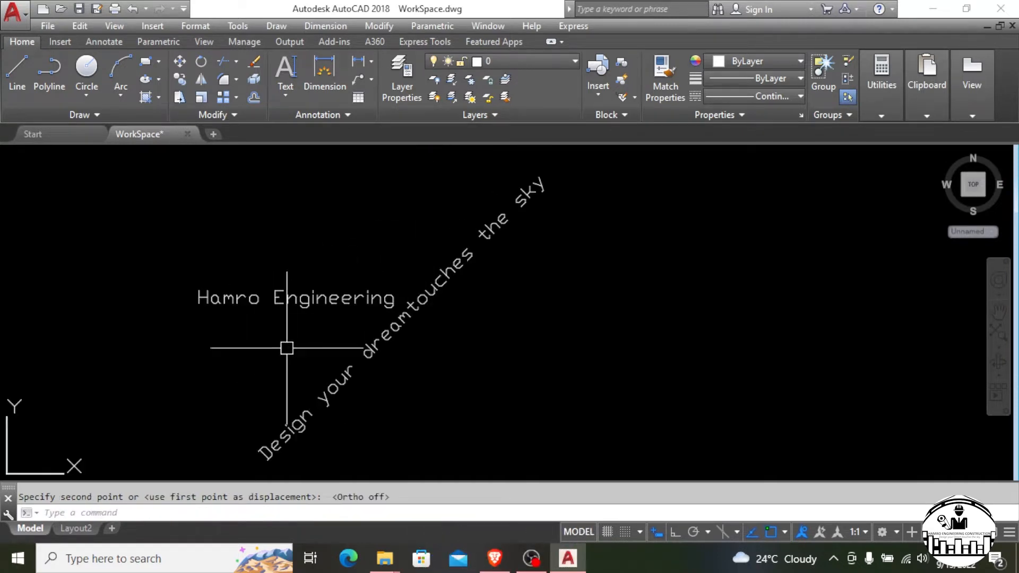
{"action": "scroll", "coordinate": [411, 291], "scroll_direction": "down", "scroll_amount": 1}
{"action": "scroll", "coordinate": [295, 372], "scroll_direction": "up", "scroll_amount": 2}
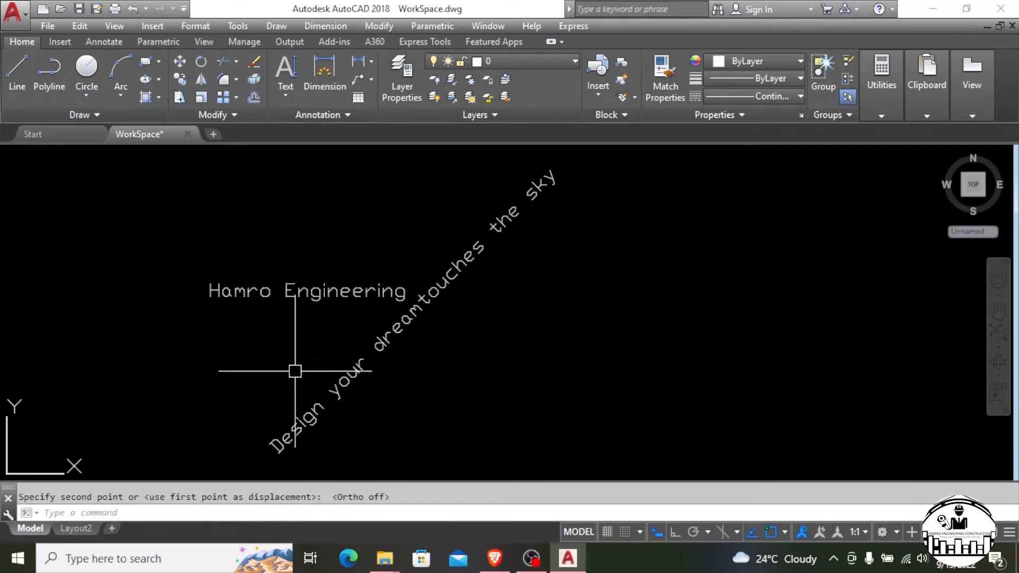
{"action": "left_click", "coordinate": [287, 284]}
{"action": "double_click", "coordinate": [284, 292]}
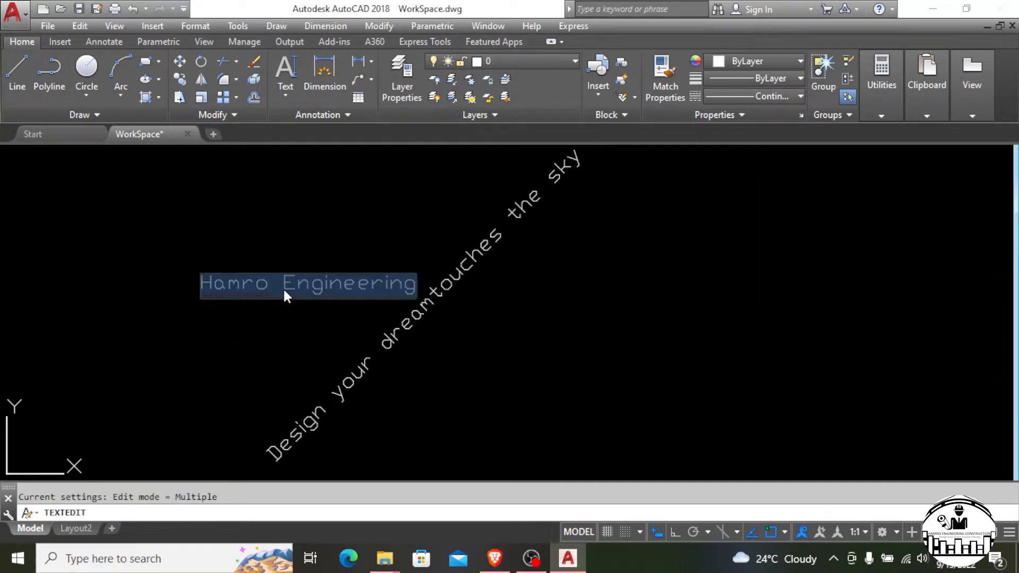
{"action": "left_click", "coordinate": [331, 234]}
{"action": "key", "text": "Escape"}
{"action": "key", "text": "Escape"}
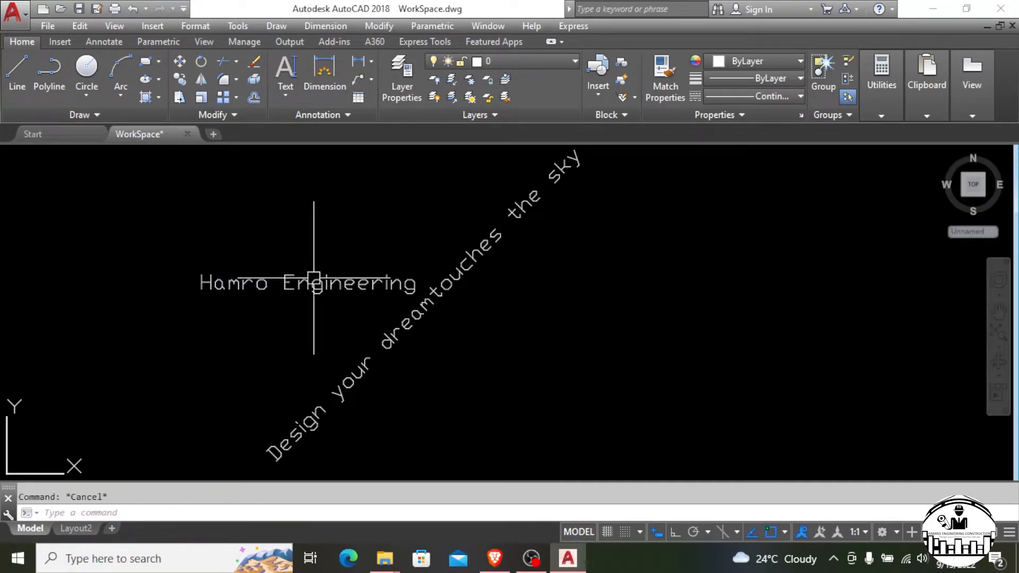
{"action": "double_click", "coordinate": [313, 280]}
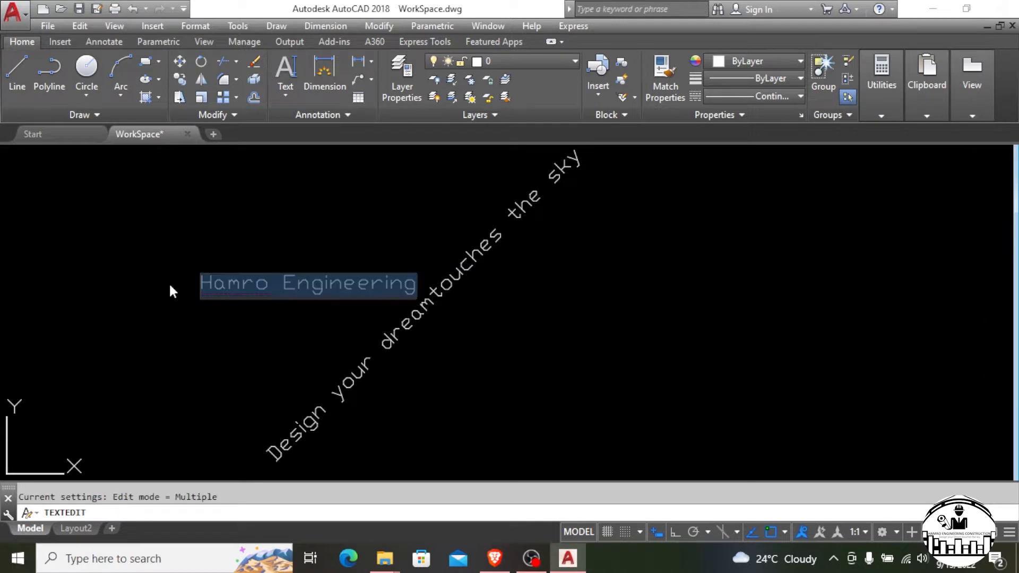
{"action": "left_click", "coordinate": [352, 202]}
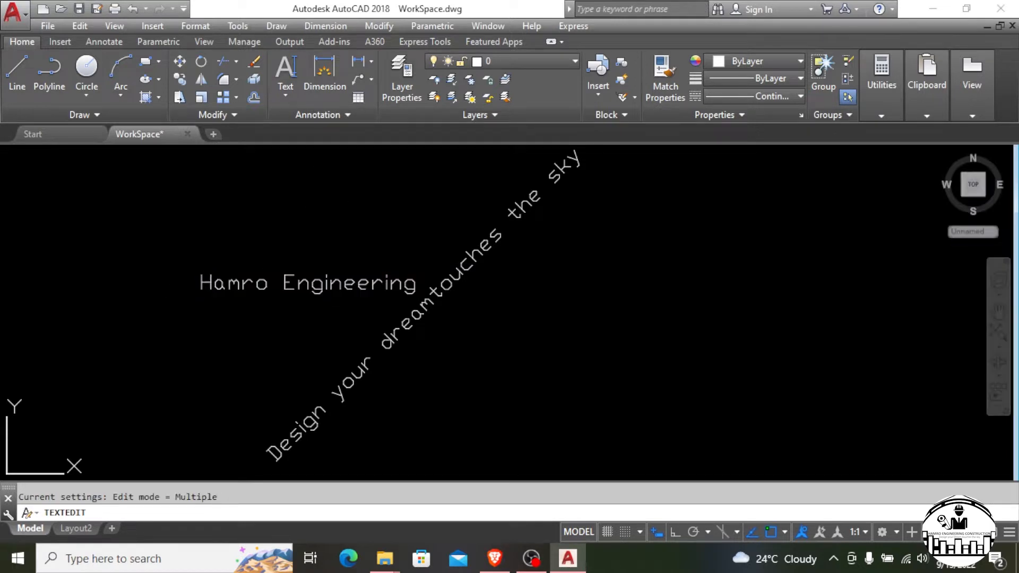
{"action": "left_click", "coordinate": [233, 282]}
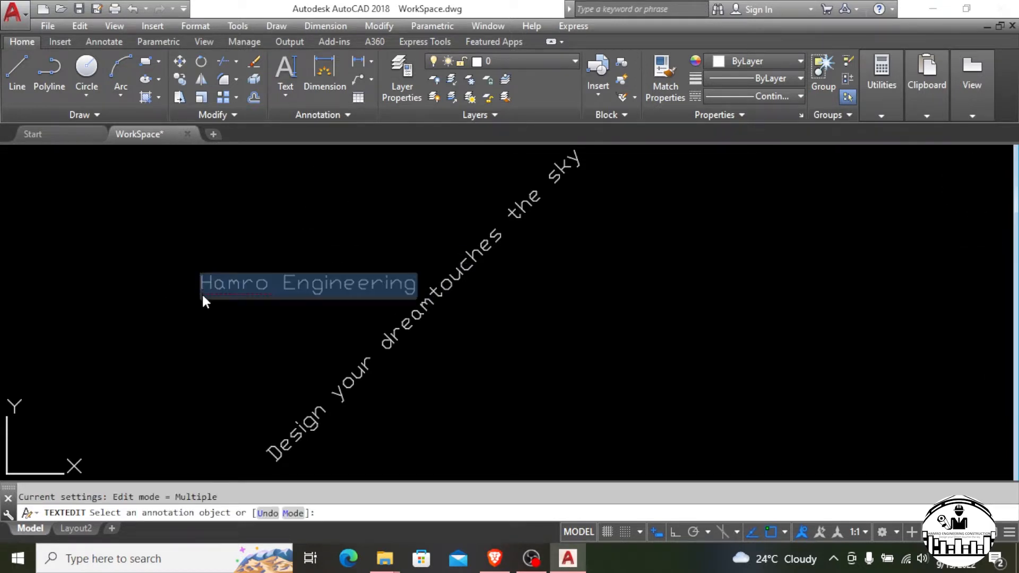
{"action": "key", "text": "Escape"}
Start a multiline text with its text box in the empty area below the slanted "Design your dreamtouches the sky" text
{"action": "scroll", "coordinate": [333, 238], "scroll_direction": "up", "scroll_amount": 1}
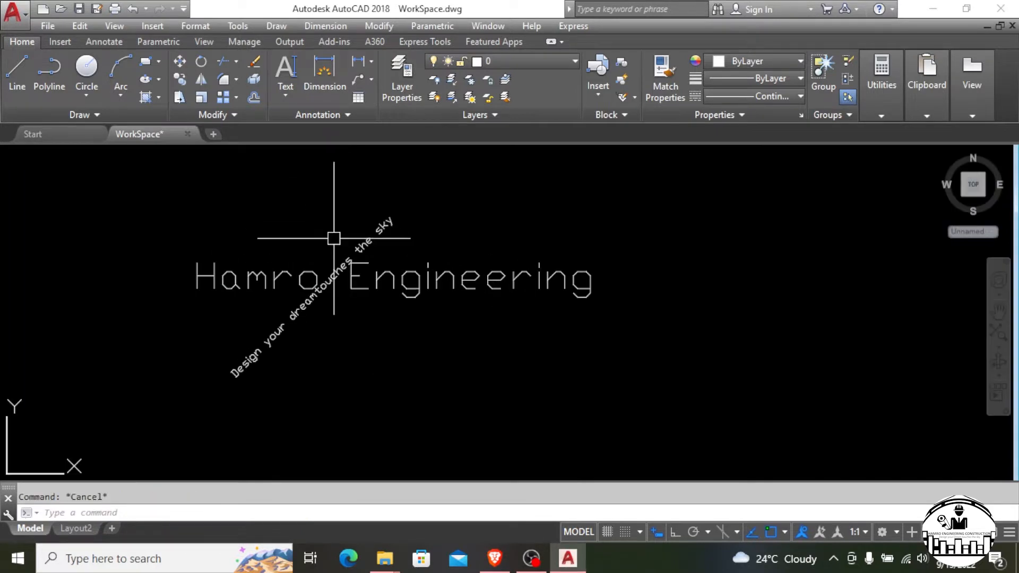
{"action": "scroll", "coordinate": [329, 223], "scroll_direction": "up", "scroll_amount": 1}
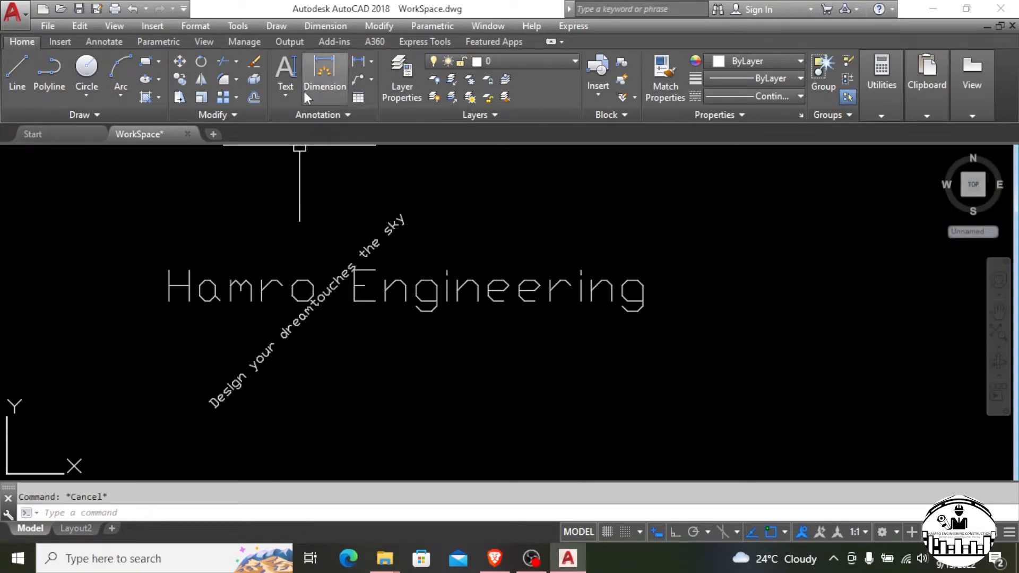
{"action": "left_click", "coordinate": [287, 89]}
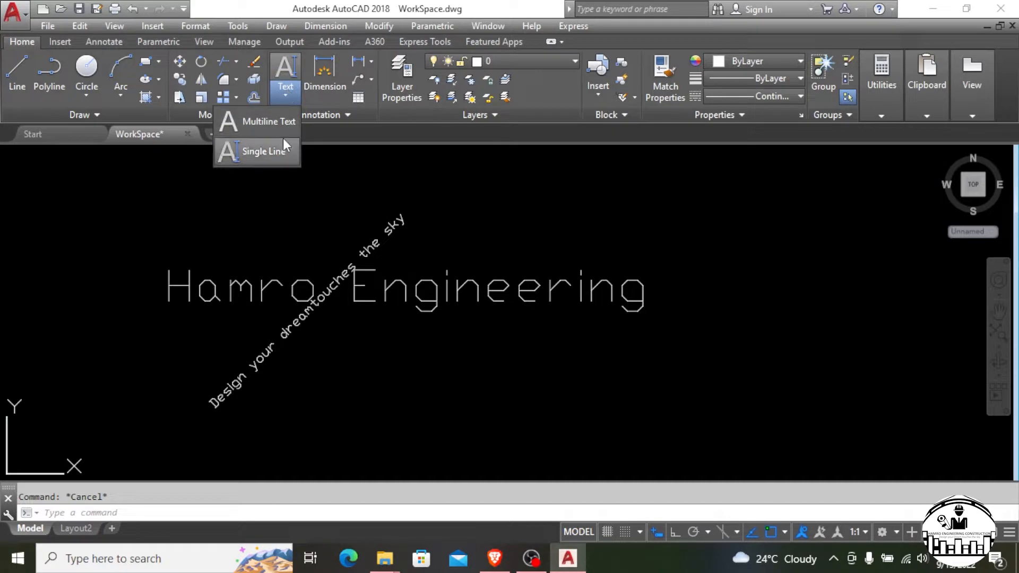
{"action": "left_click", "coordinate": [268, 122]}
{"action": "scroll", "coordinate": [299, 212], "scroll_direction": "down", "scroll_amount": 3}
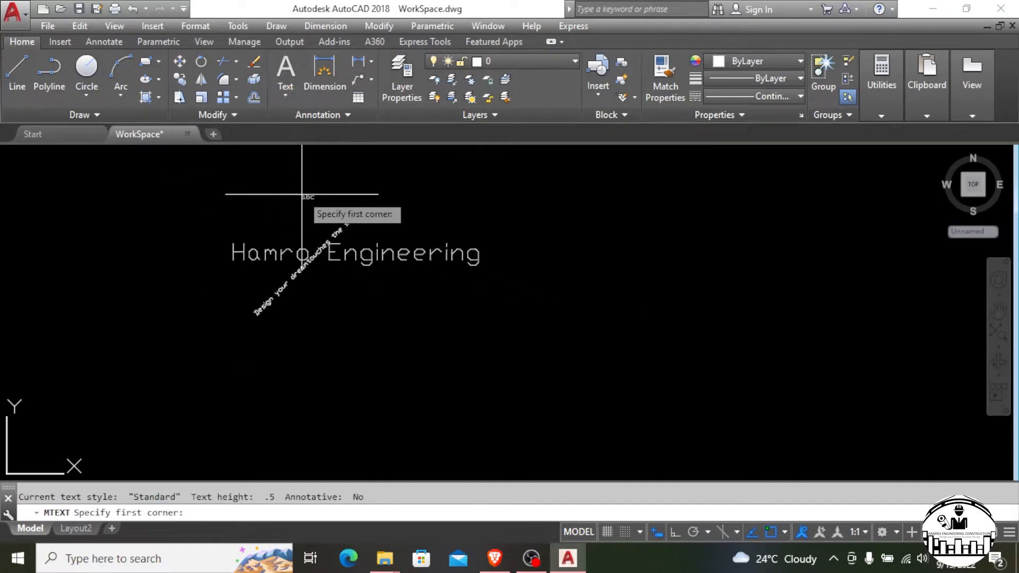
{"action": "left_click", "coordinate": [232, 359]}
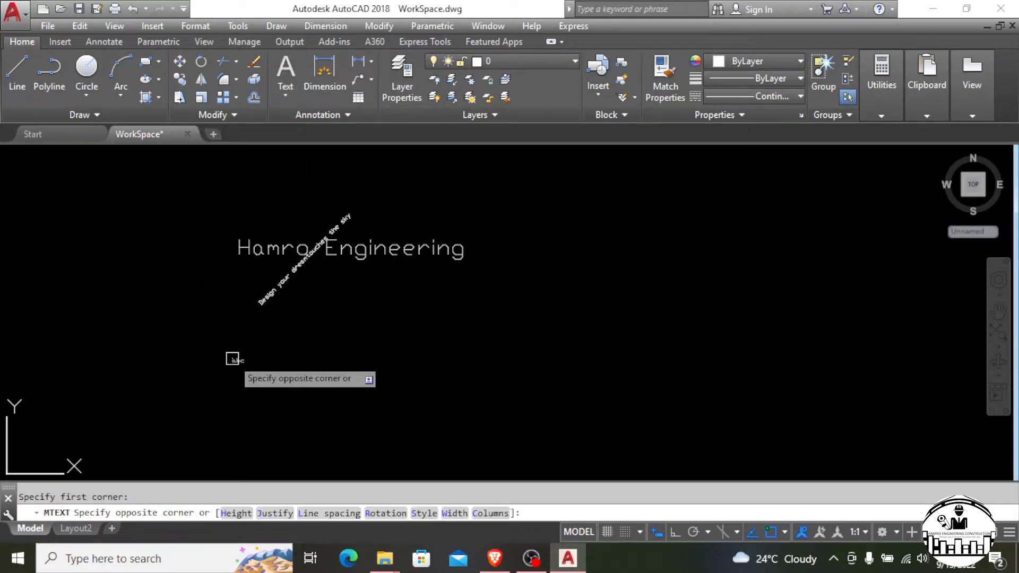
{"action": "scroll", "coordinate": [239, 365], "scroll_direction": "up", "scroll_amount": 4}
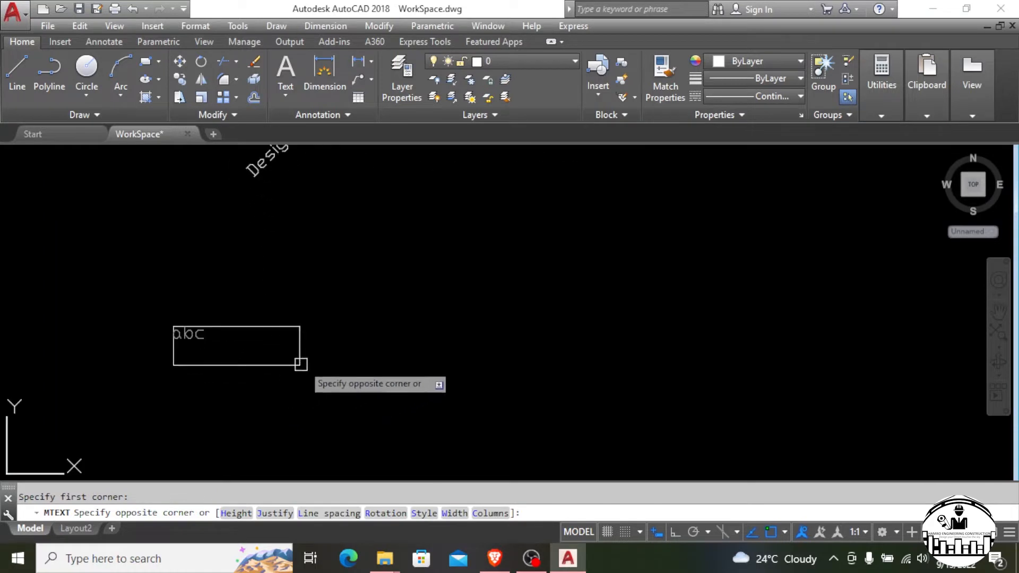
{"action": "left_click", "coordinate": [321, 281]}
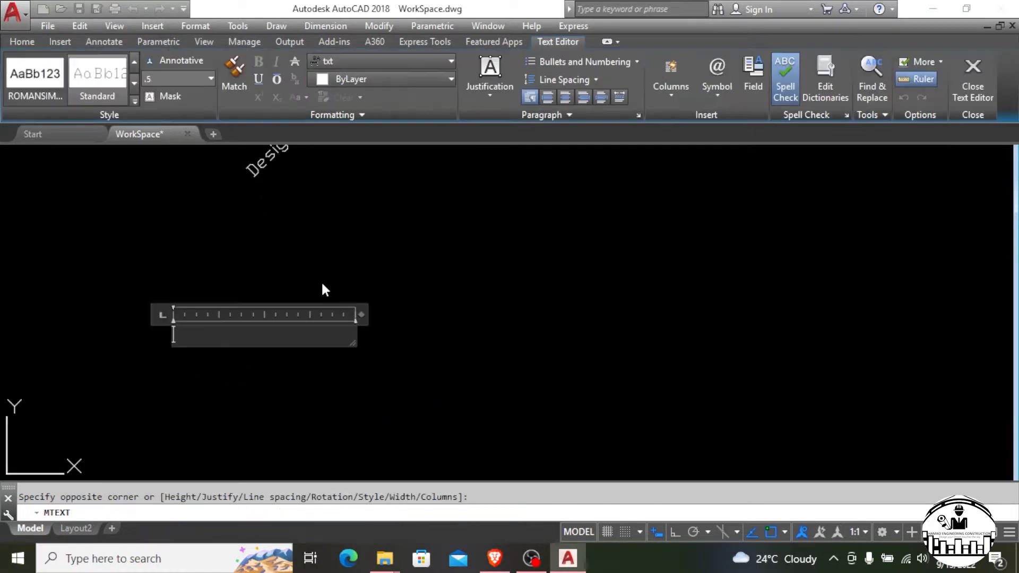
Enter "Hamro Engineering" and below it "We are here to help you out for design and modeling", widening the box to fit one line
{"action": "type", "text": "Hamro En"}
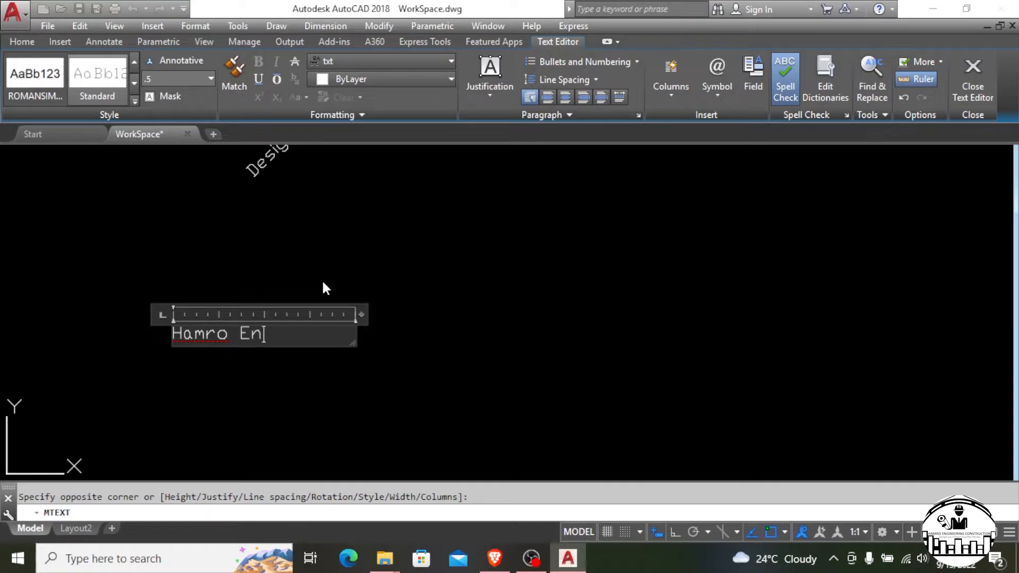
{"action": "type", "text": "gineering"}
{"action": "key", "text": "Return"}
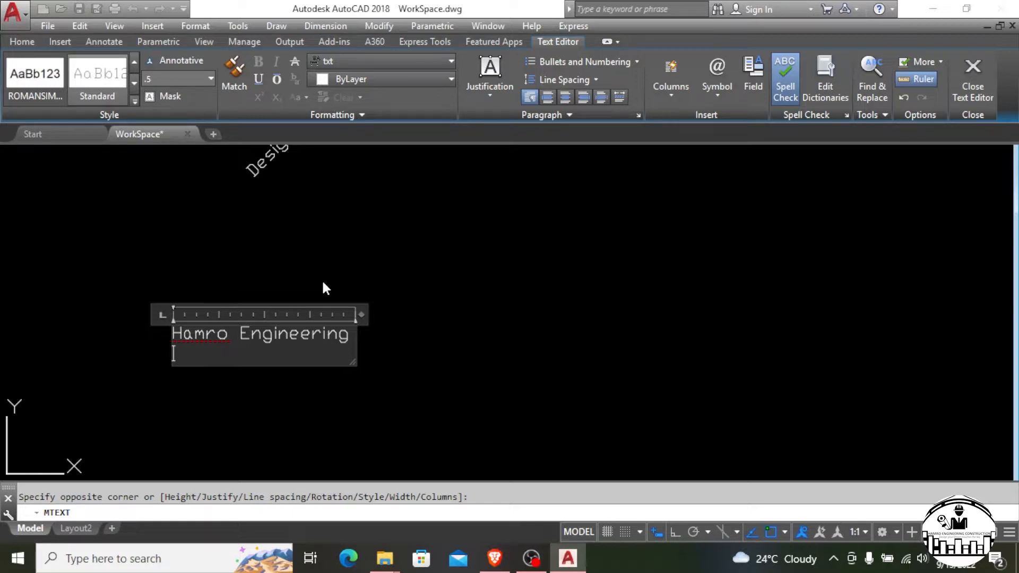
{"action": "type", "text": "We are here to "}
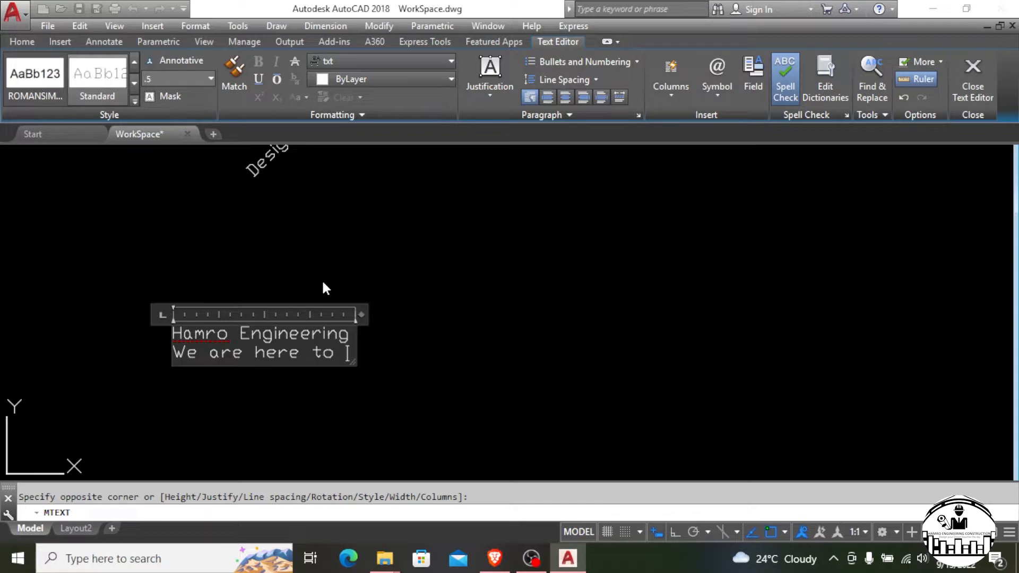
{"action": "type", "text": "he"}
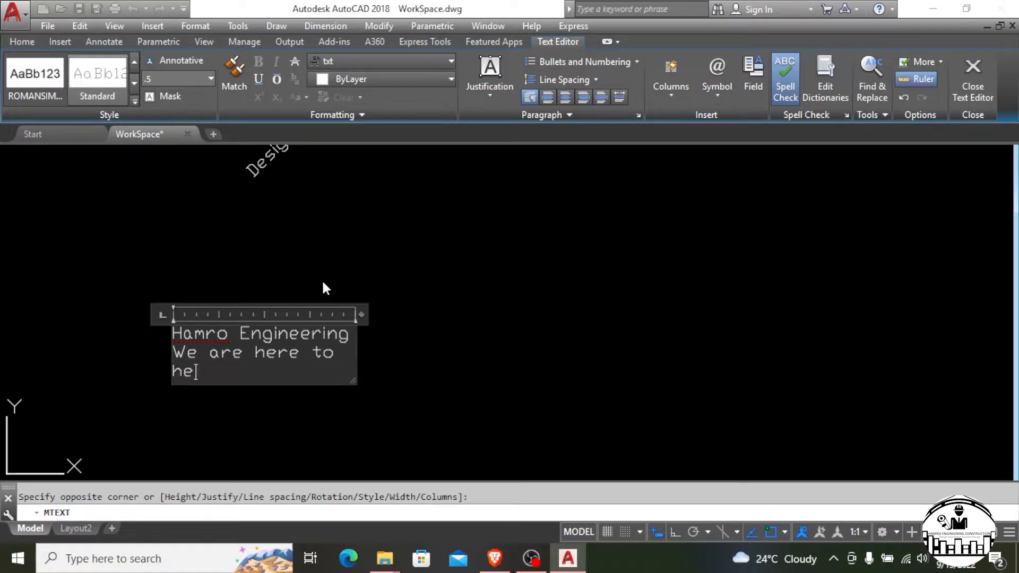
{"action": "type", "text": "lp you out "}
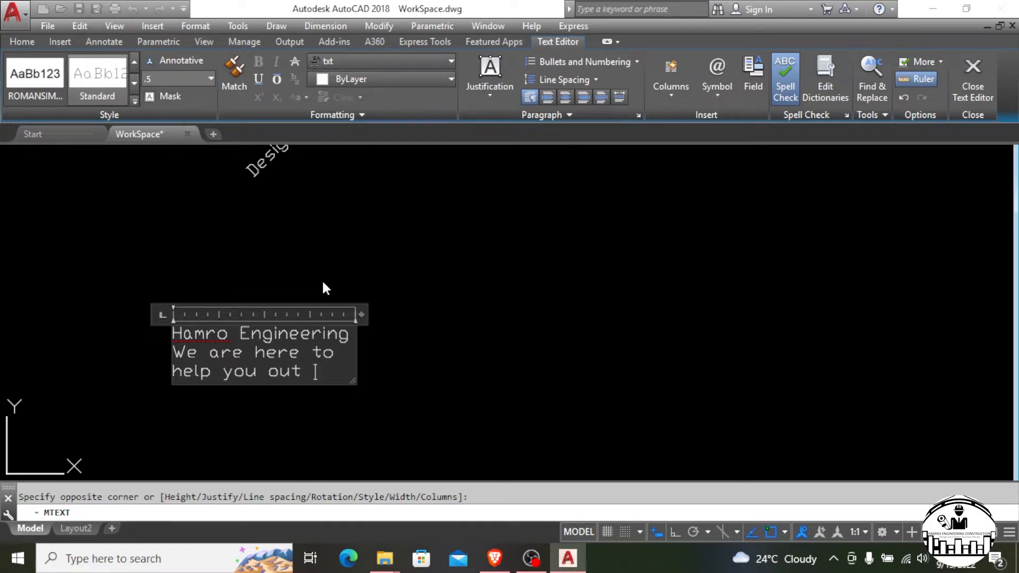
{"action": "type", "text": "for desi"}
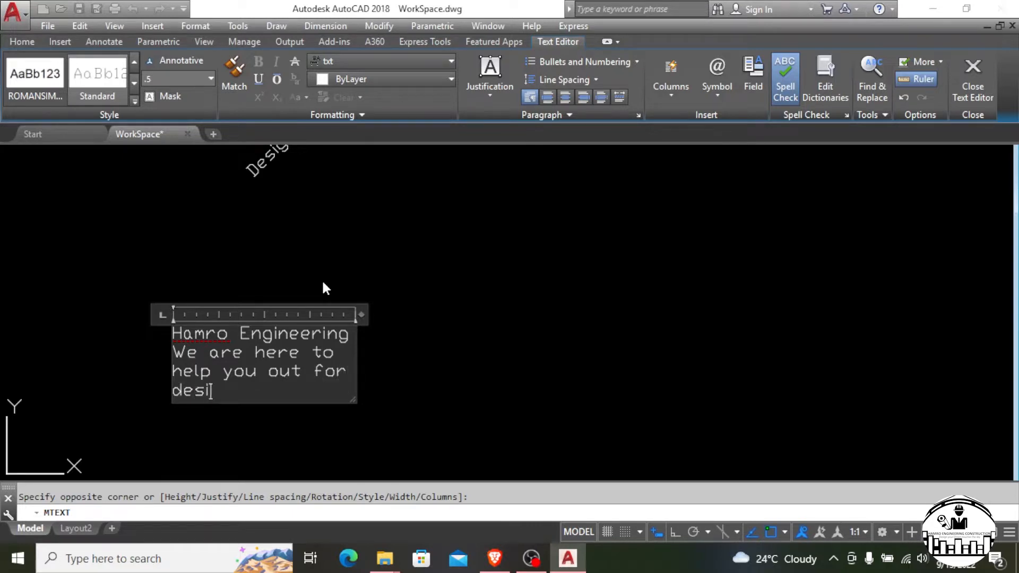
{"action": "type", "text": "gn and modeling"}
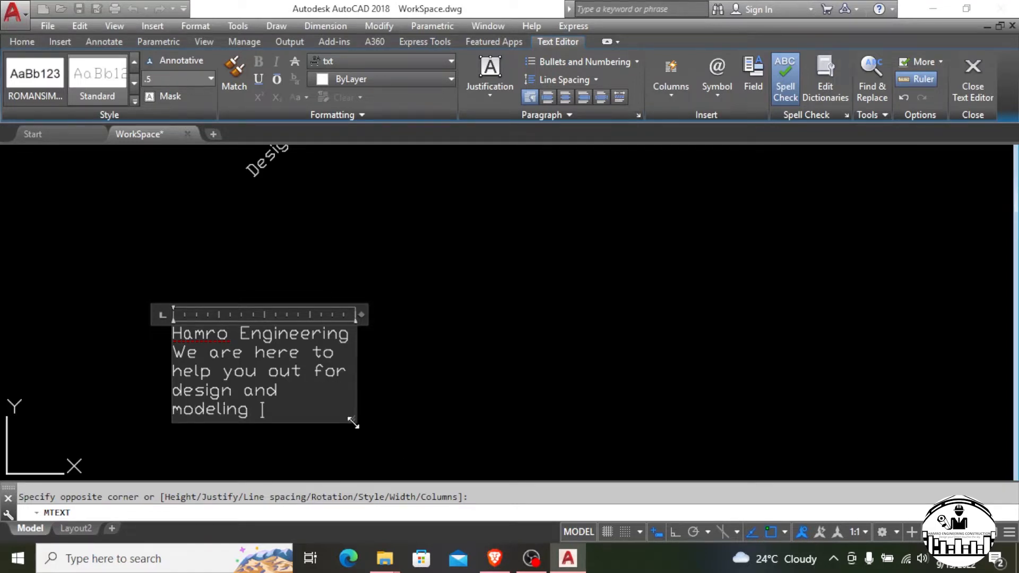
{"action": "left_click_drag", "start_coordinate": [352, 419], "coordinate": [725, 422]}
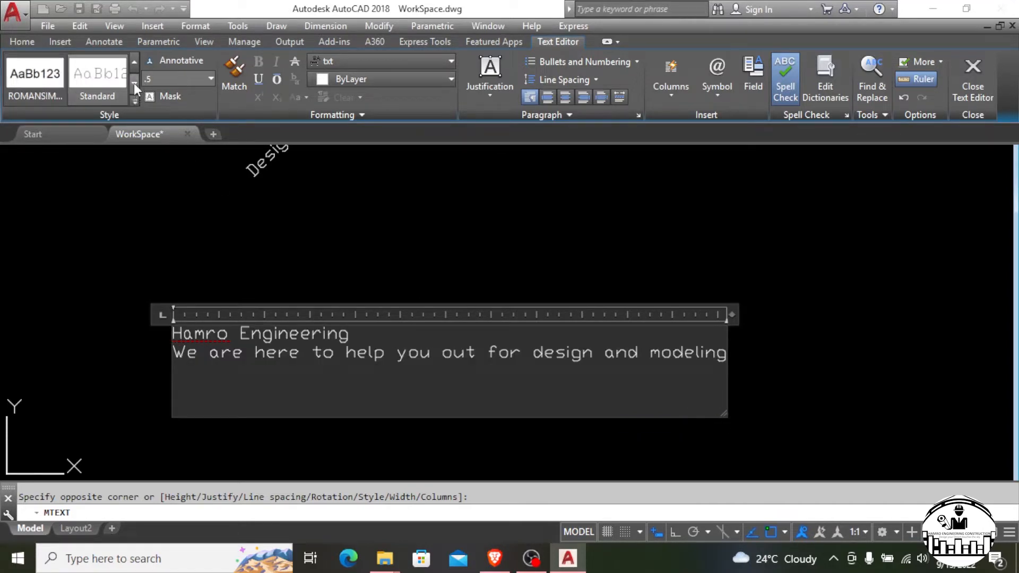
{"action": "left_click", "coordinate": [135, 101]}
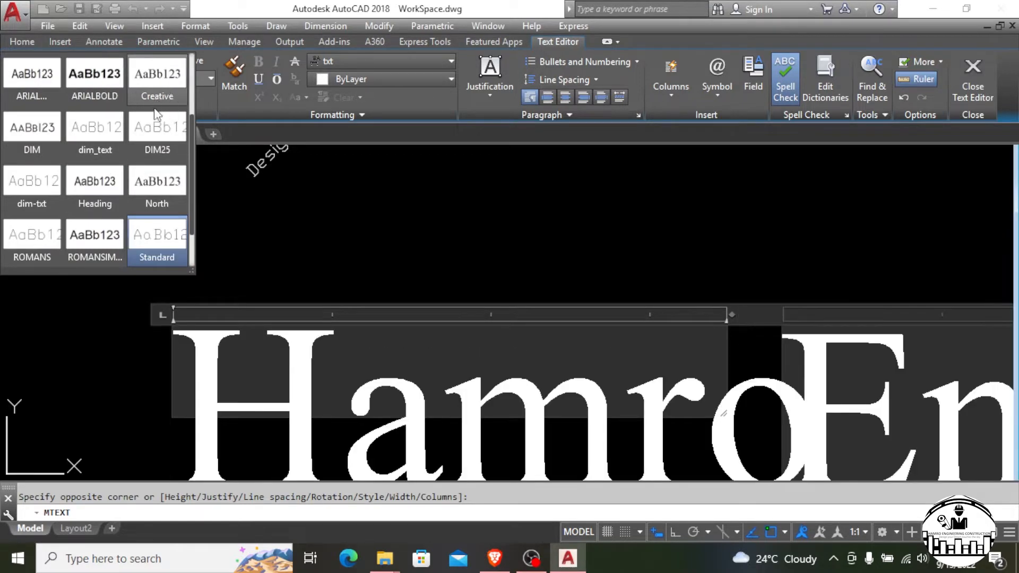
{"action": "left_click", "coordinate": [94, 74]}
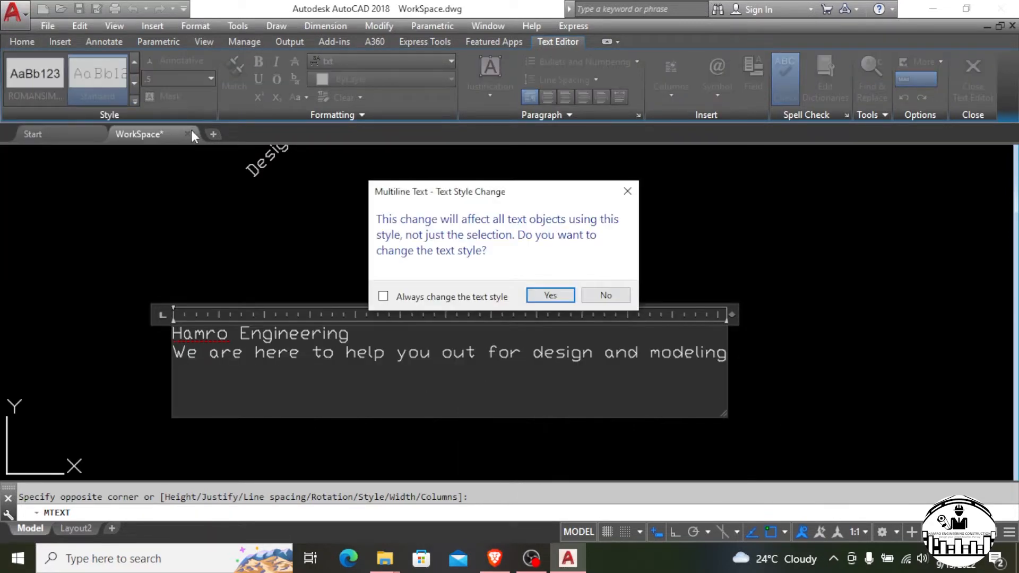
{"action": "left_click", "coordinate": [604, 293]}
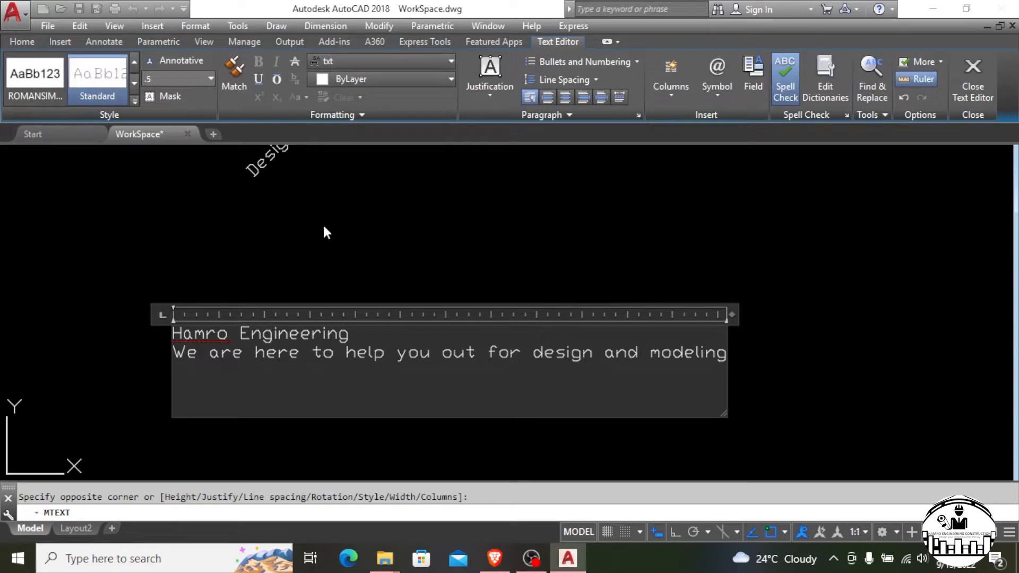
Apply the Arial-based ROMANSIM... text style to the multiline text and make it annotative
{"action": "left_click", "coordinate": [50, 78]}
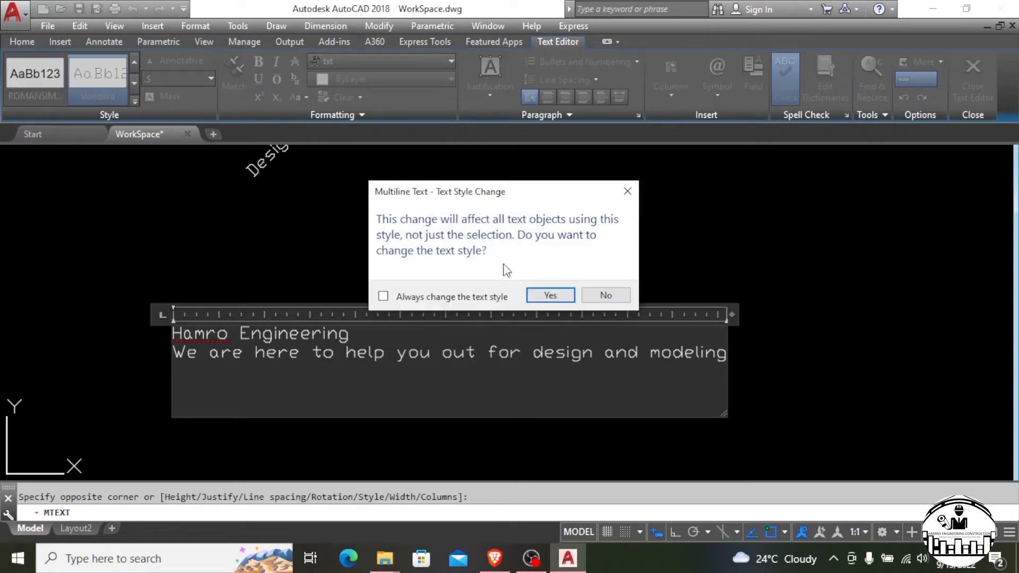
{"action": "left_click", "coordinate": [552, 295]}
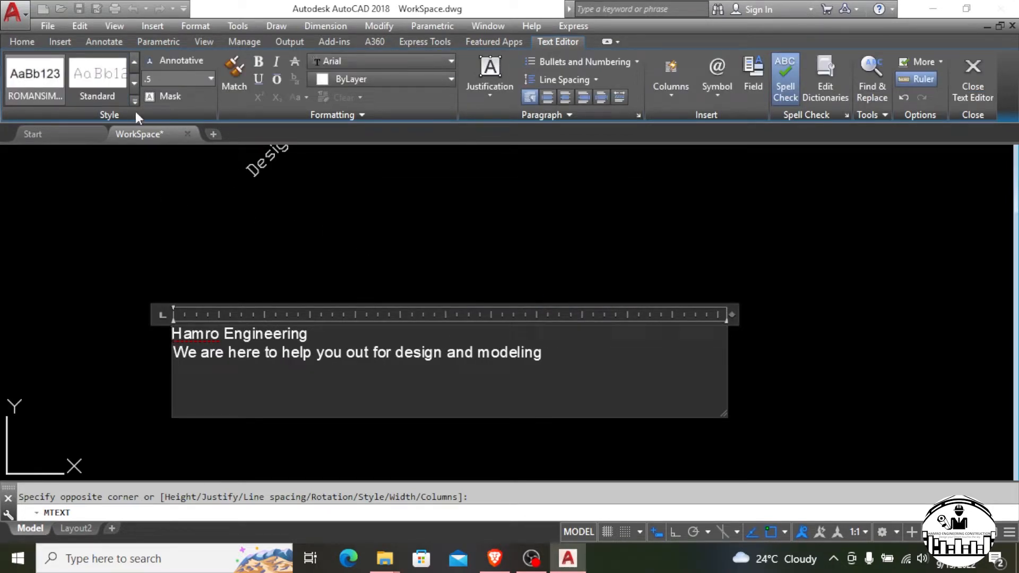
{"action": "left_click", "coordinate": [165, 65]}
{"action": "left_click", "coordinate": [166, 79]}
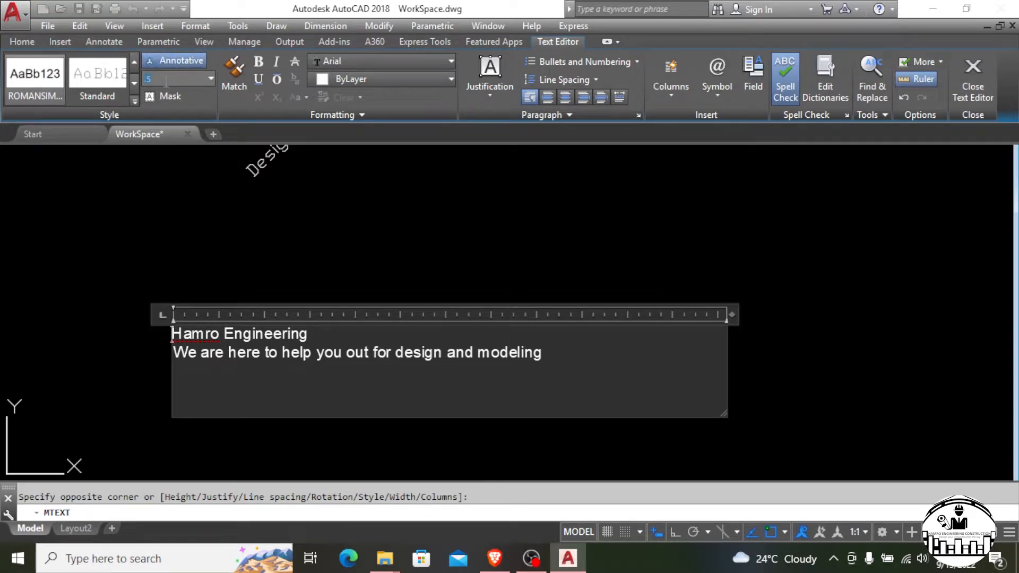
{"action": "key", "text": "Return"}
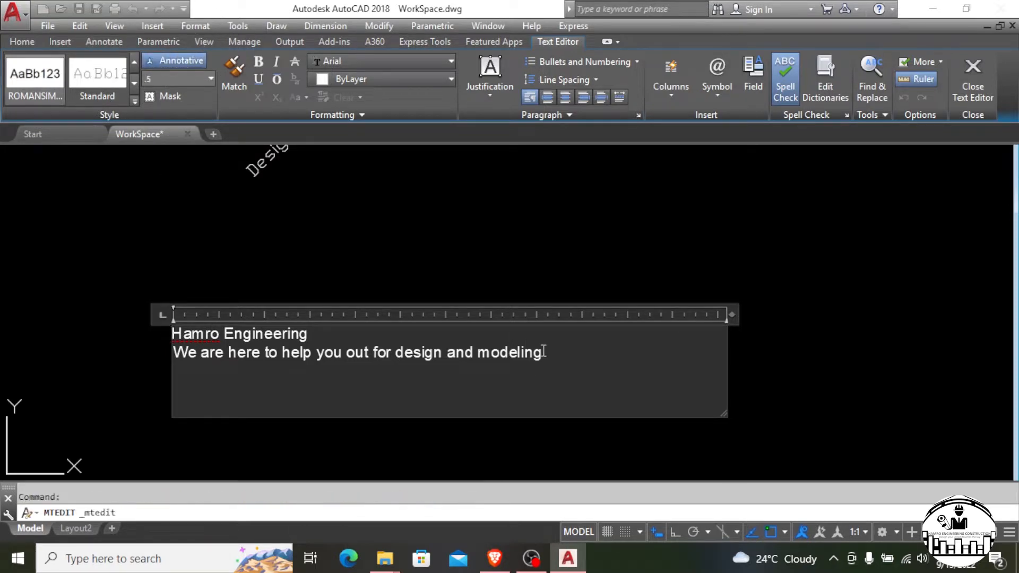
Set the height of both paragraphs of the multiline text to .8 and finish editing it
{"action": "left_click_drag", "start_coordinate": [541, 354], "coordinate": [178, 334]}
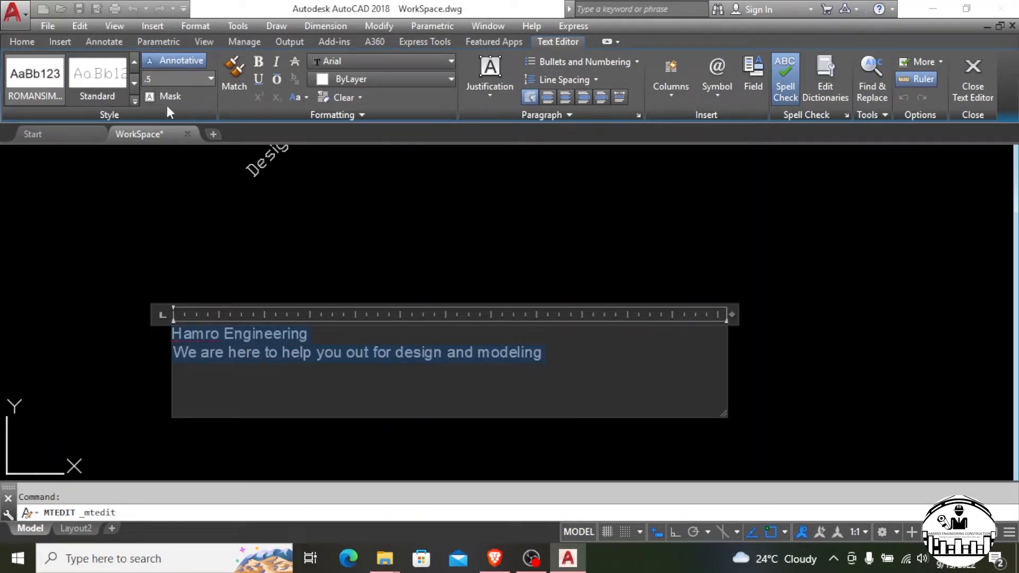
{"action": "left_click", "coordinate": [208, 81]}
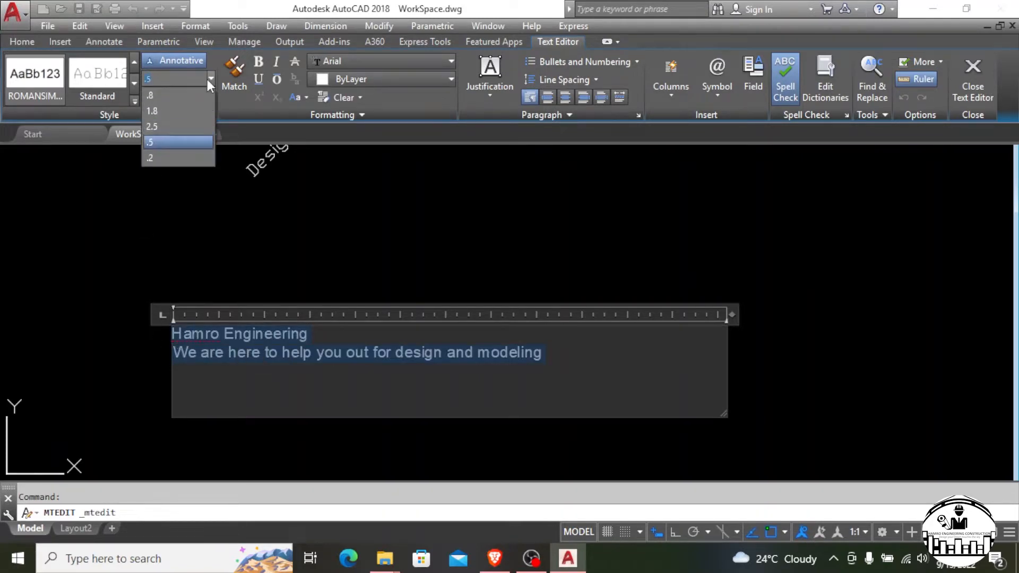
{"action": "left_click", "coordinate": [173, 110]}
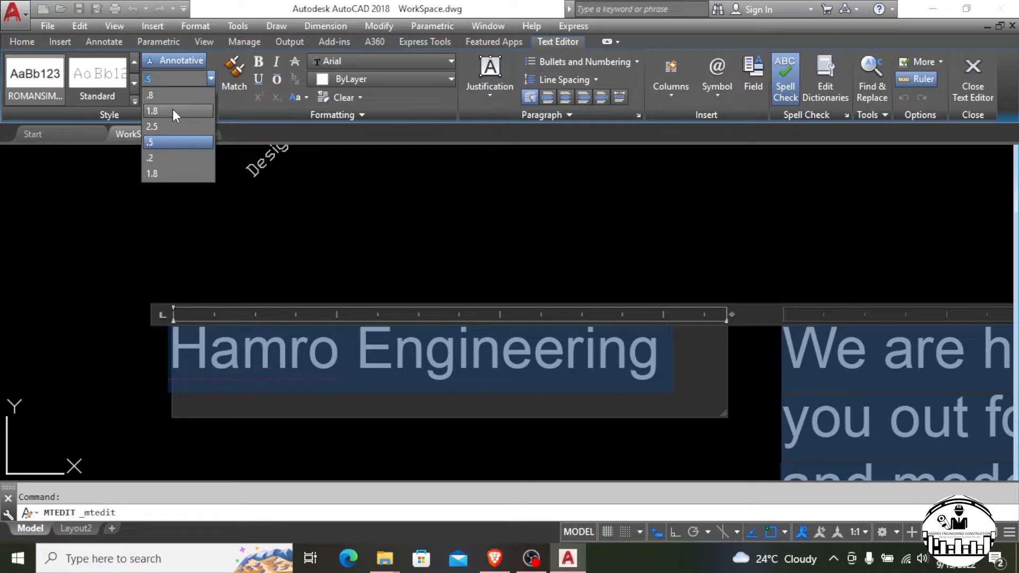
{"action": "left_click", "coordinate": [160, 96]}
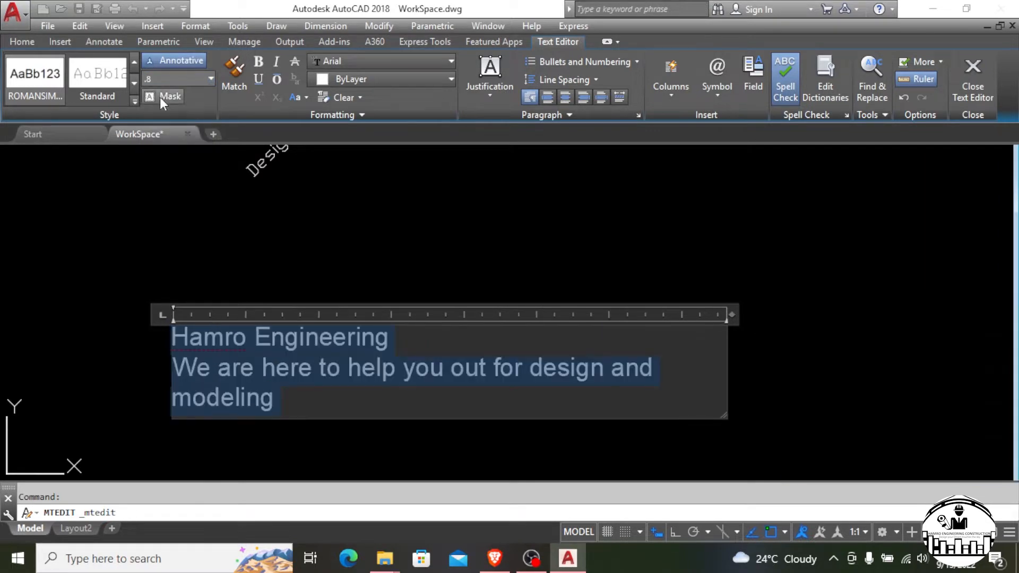
{"action": "left_click", "coordinate": [316, 227]}
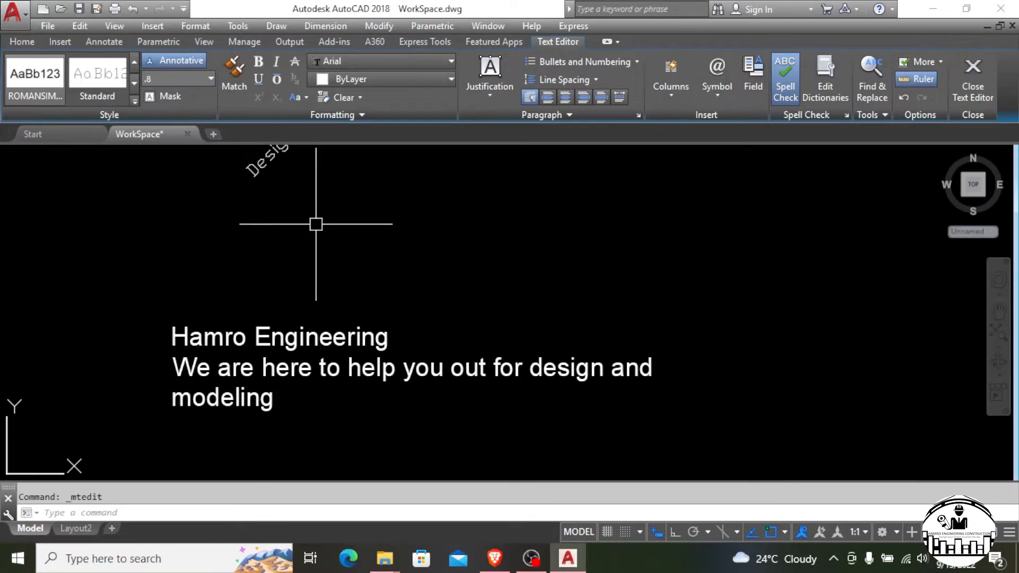
{"action": "left_click", "coordinate": [363, 334]}
{"action": "key", "text": "Escape"}
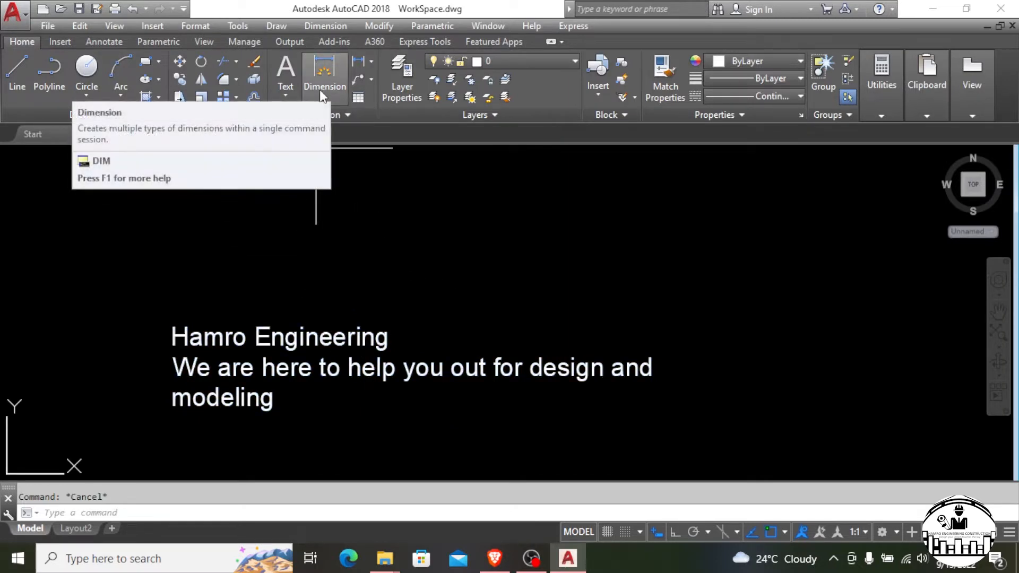
Erase the two single-line texts and the multiline text together
{"action": "scroll", "coordinate": [371, 247], "scroll_direction": "down", "scroll_amount": 4}
{"action": "scroll", "coordinate": [384, 265], "scroll_direction": "down", "scroll_amount": 2}
{"action": "left_click", "coordinate": [504, 200]}
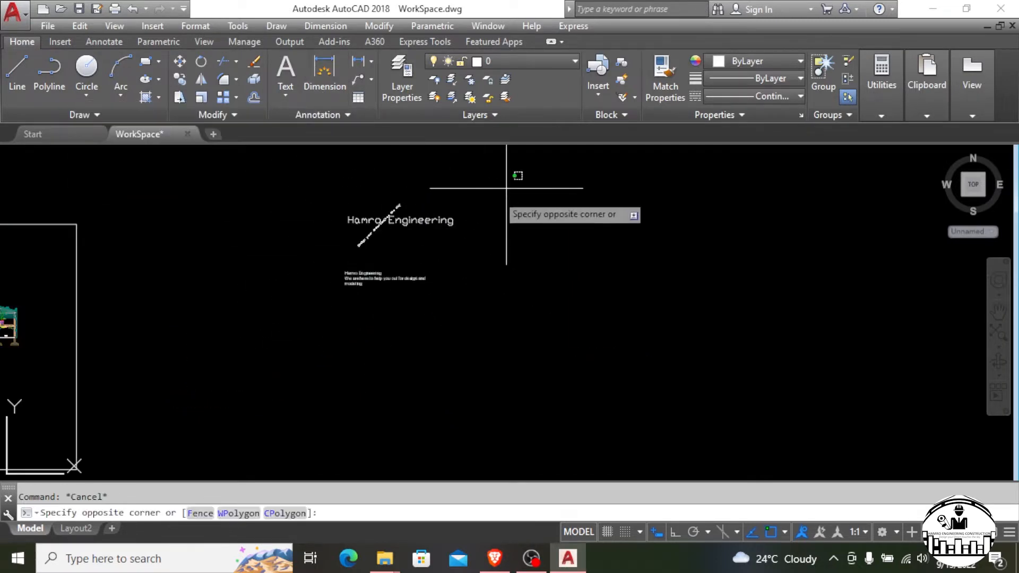
{"action": "left_click", "coordinate": [291, 301]}
{"action": "key", "text": "Delete"}
Dimension the spacing between grid lines A and B along grid line 6 with the general Dimension command, placing it just above line 6
{"action": "scroll", "coordinate": [564, 218], "scroll_direction": "down", "scroll_amount": 3}
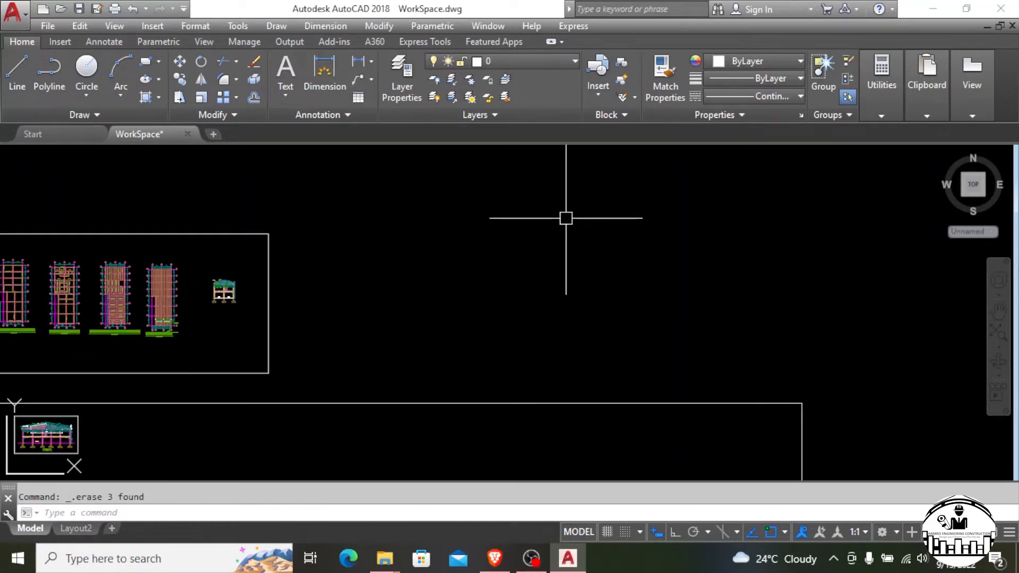
{"action": "scroll", "coordinate": [494, 192], "scroll_direction": "down", "scroll_amount": 1}
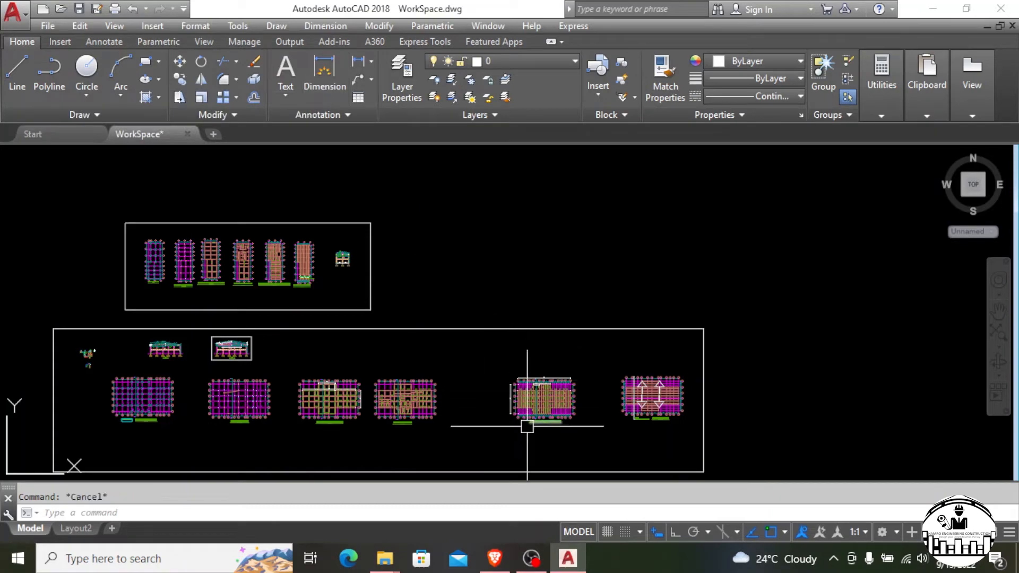
{"action": "scroll", "coordinate": [690, 413], "scroll_direction": "up", "scroll_amount": 8}
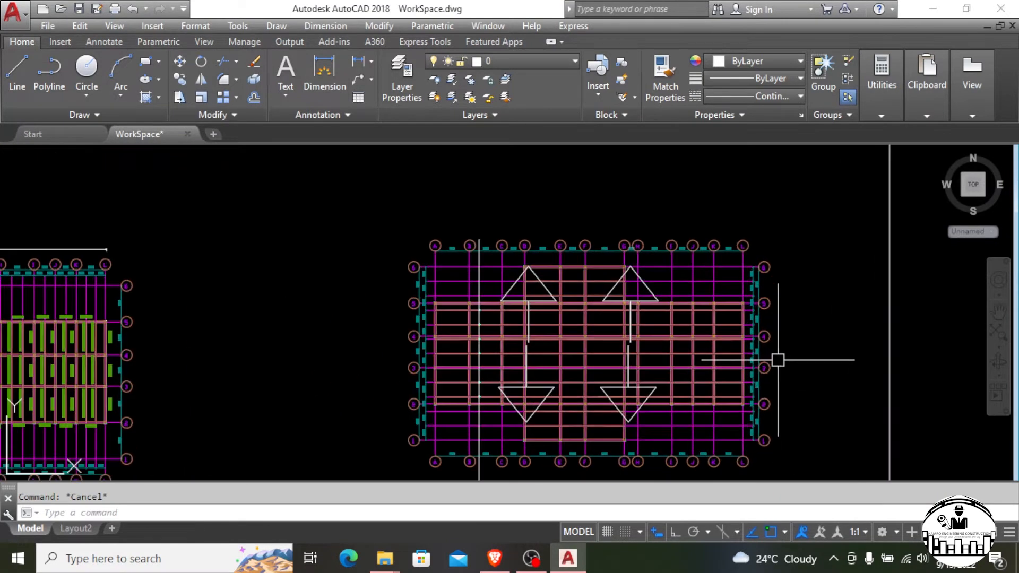
{"action": "scroll", "coordinate": [777, 359], "scroll_direction": "up", "scroll_amount": 2}
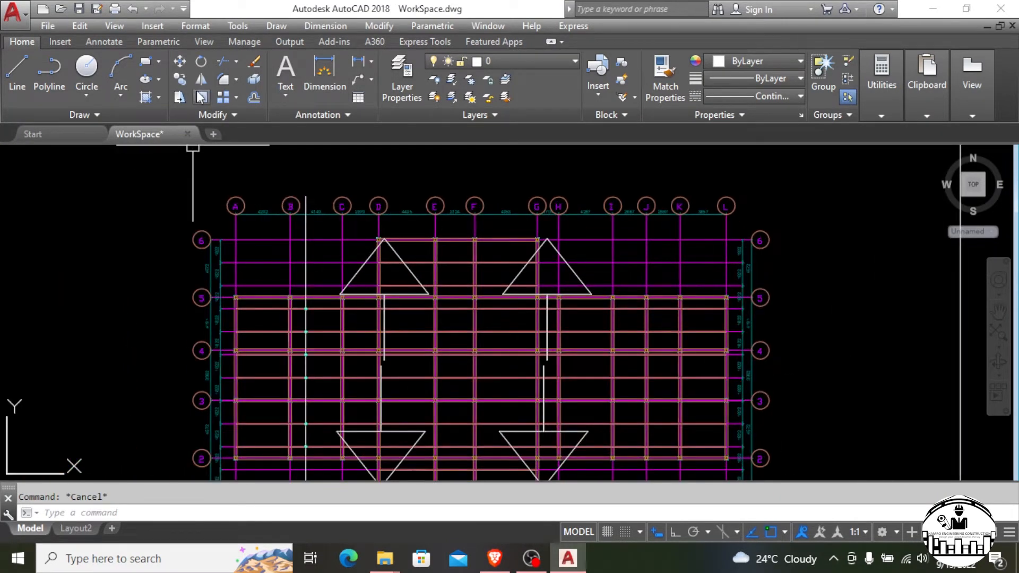
{"action": "left_click", "coordinate": [314, 72]}
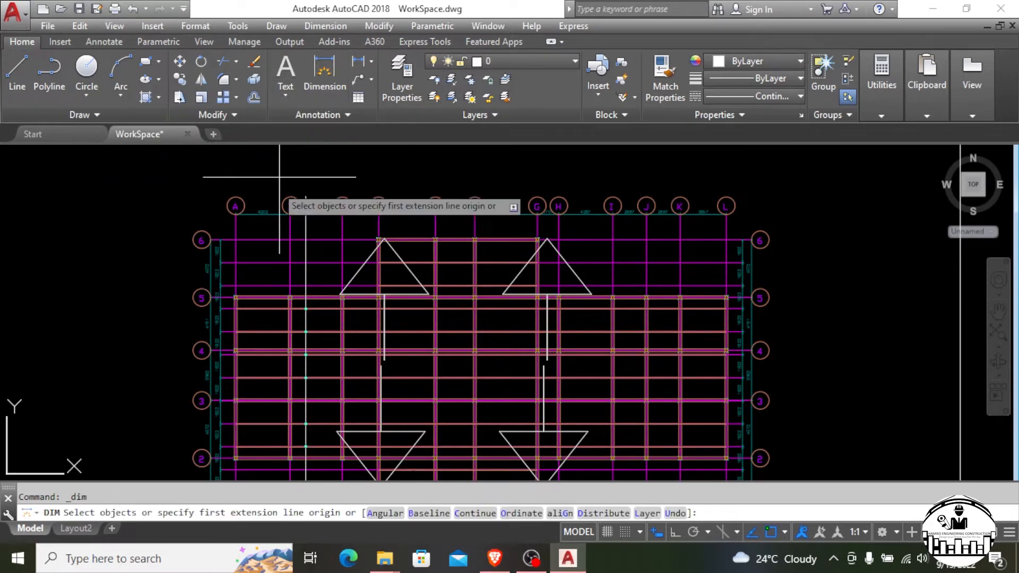
{"action": "scroll", "coordinate": [244, 231], "scroll_direction": "up", "scroll_amount": 2}
{"action": "scroll", "coordinate": [244, 231], "scroll_direction": "up", "scroll_amount": 1}
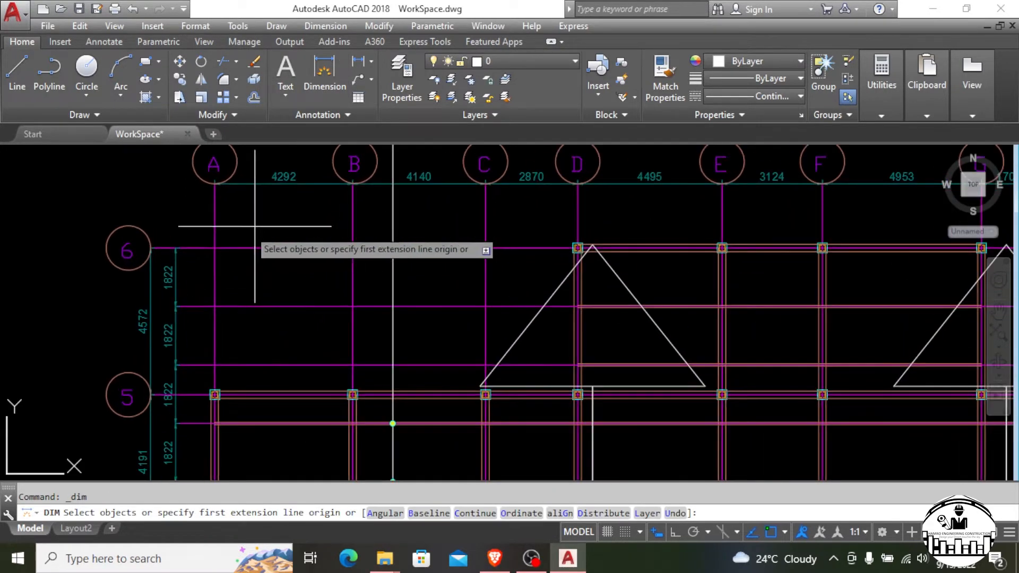
{"action": "left_click", "coordinate": [214, 246]}
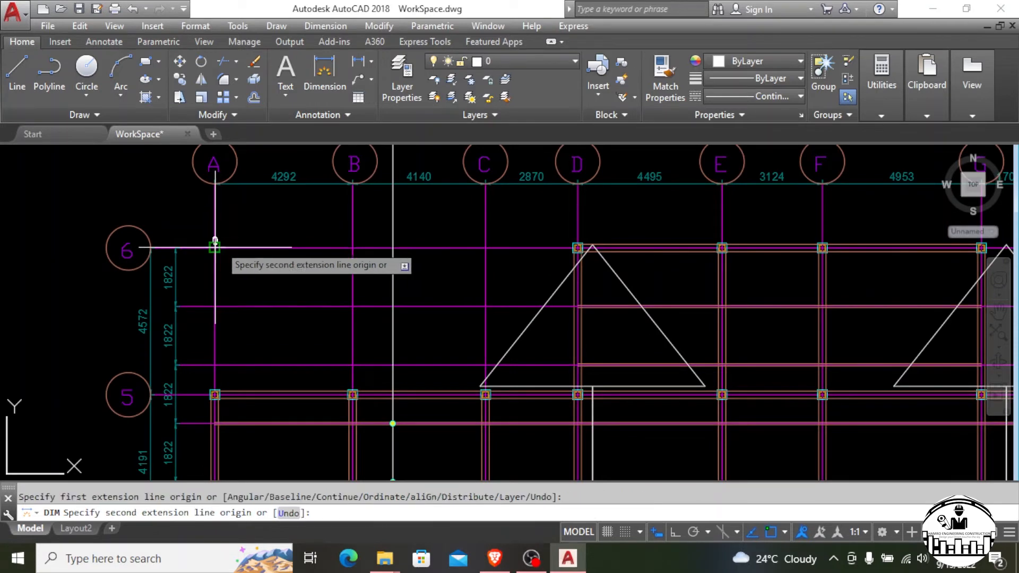
{"action": "left_click", "coordinate": [352, 247]}
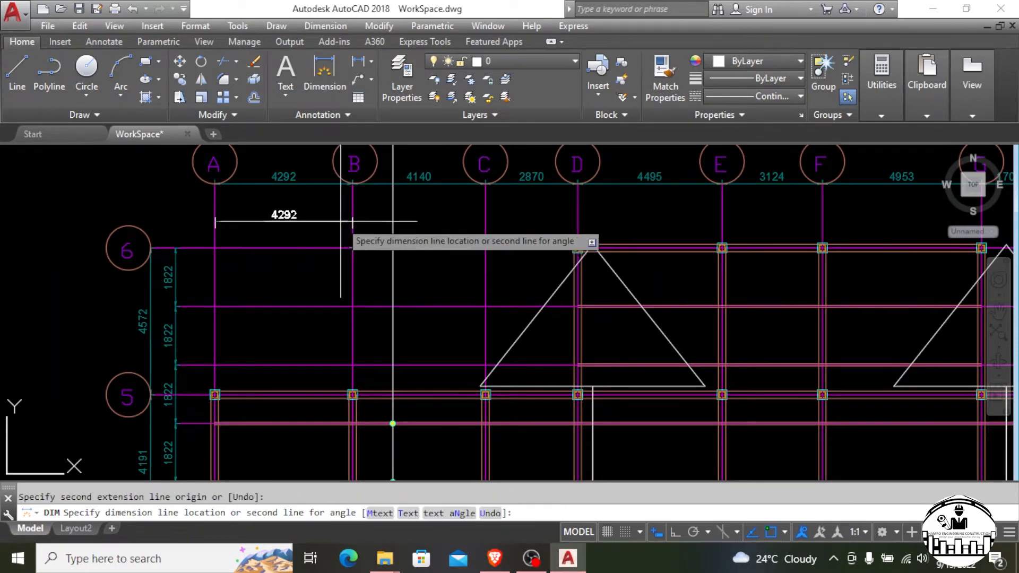
{"action": "left_click", "coordinate": [303, 222]}
{"action": "scroll", "coordinate": [303, 221], "scroll_direction": "up", "scroll_amount": 4}
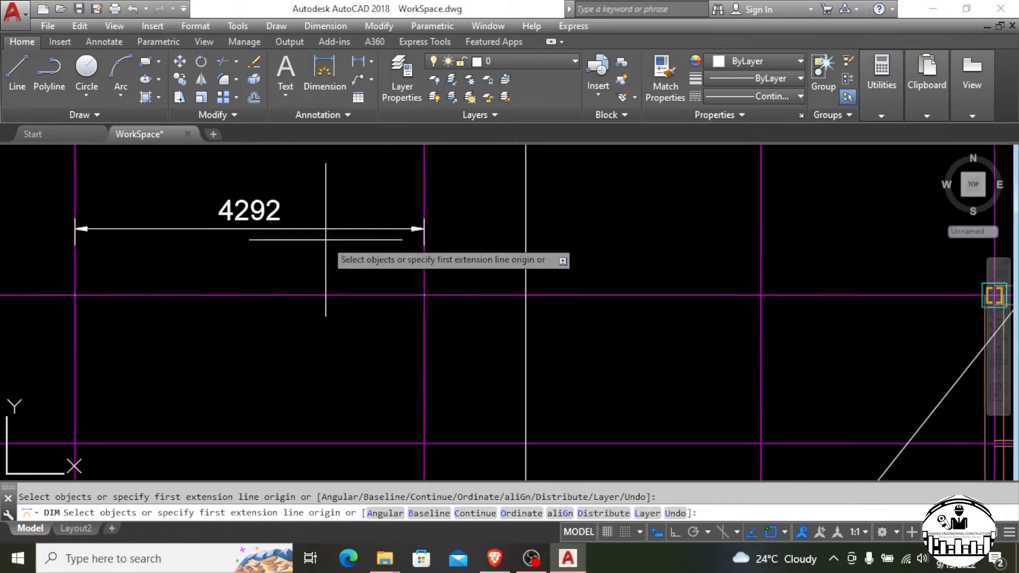
{"action": "left_click", "coordinate": [307, 223]}
{"action": "scroll", "coordinate": [270, 228], "scroll_direction": "down", "scroll_amount": 2}
{"action": "key", "text": "Escape"}
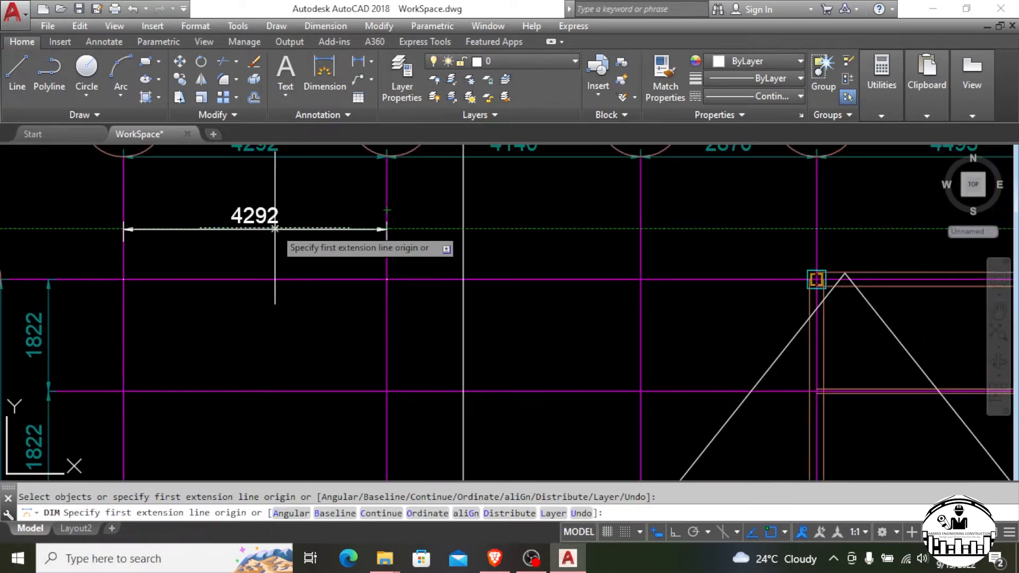
Add a linear dimension between the same A and B intersections on grid line 6, placed below the first dimension
{"action": "left_click", "coordinate": [373, 60]}
{"action": "left_click", "coordinate": [362, 84]}
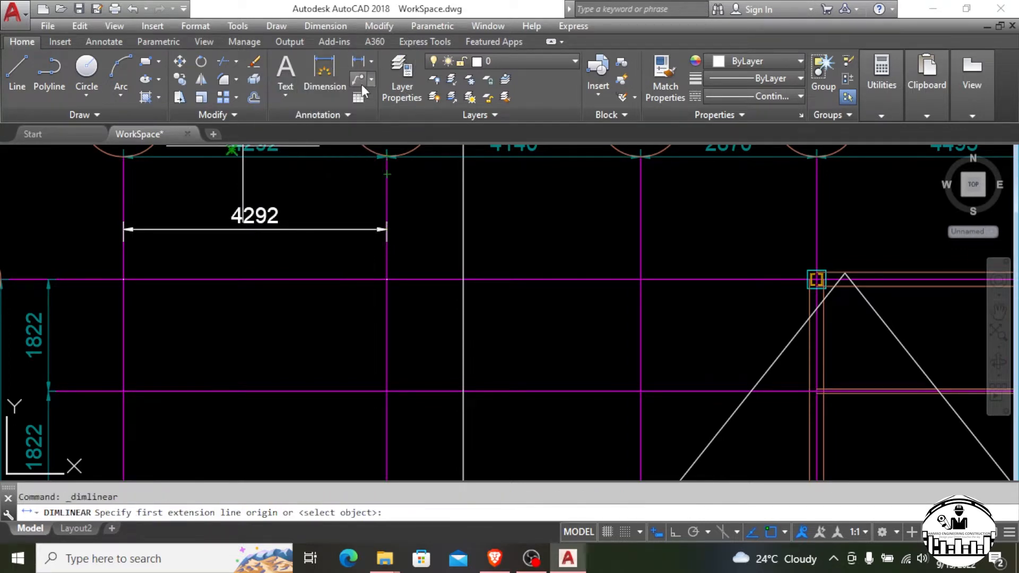
{"action": "left_click", "coordinate": [123, 278]}
{"action": "left_click", "coordinate": [387, 278]}
{"action": "left_click", "coordinate": [329, 258]}
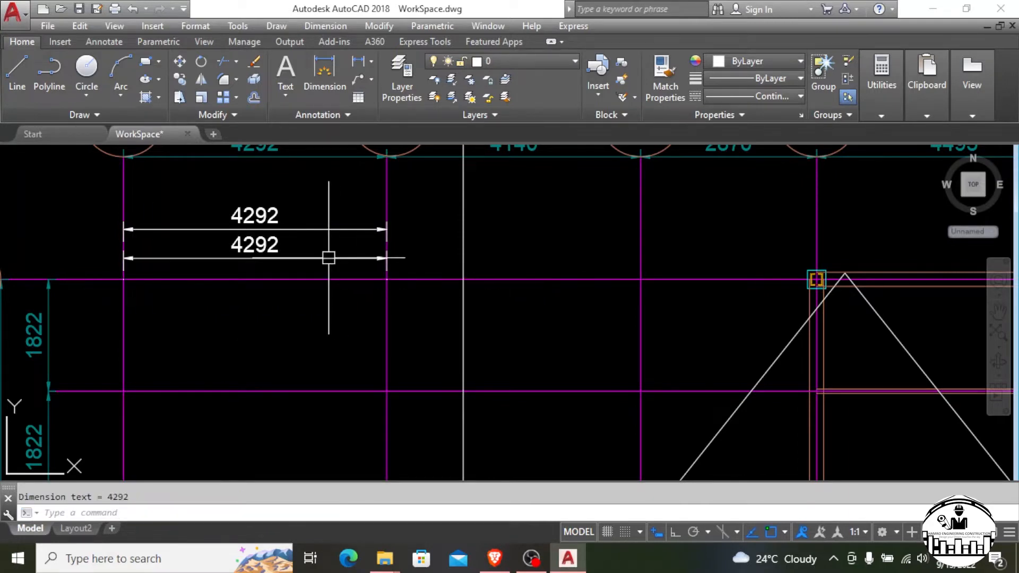
Add an aligned dimension from the base corner near grid C to the apex of the upper triangle near grid D, offset outside the triangle
{"action": "key", "text": "Return"}
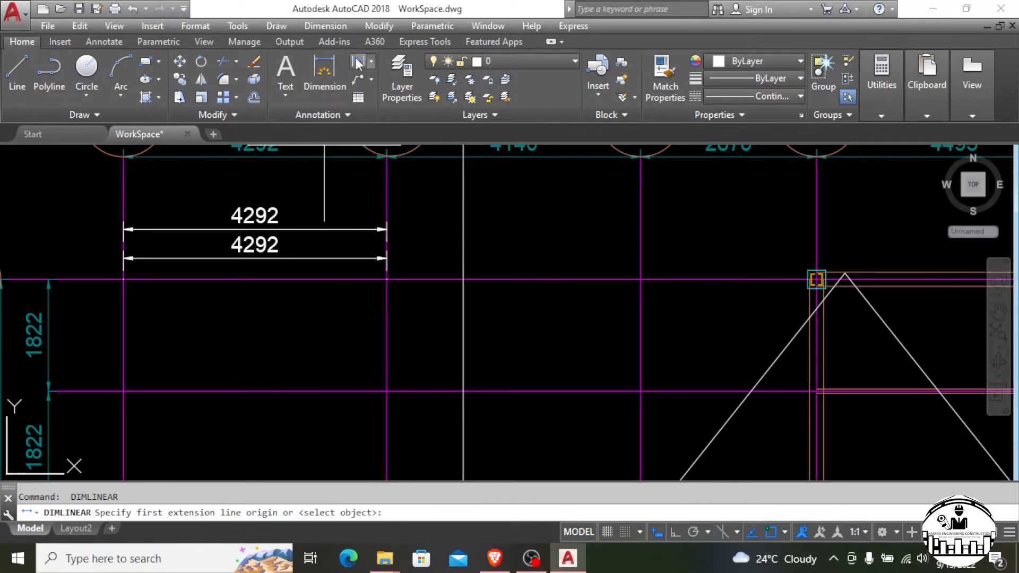
{"action": "left_click", "coordinate": [372, 61]}
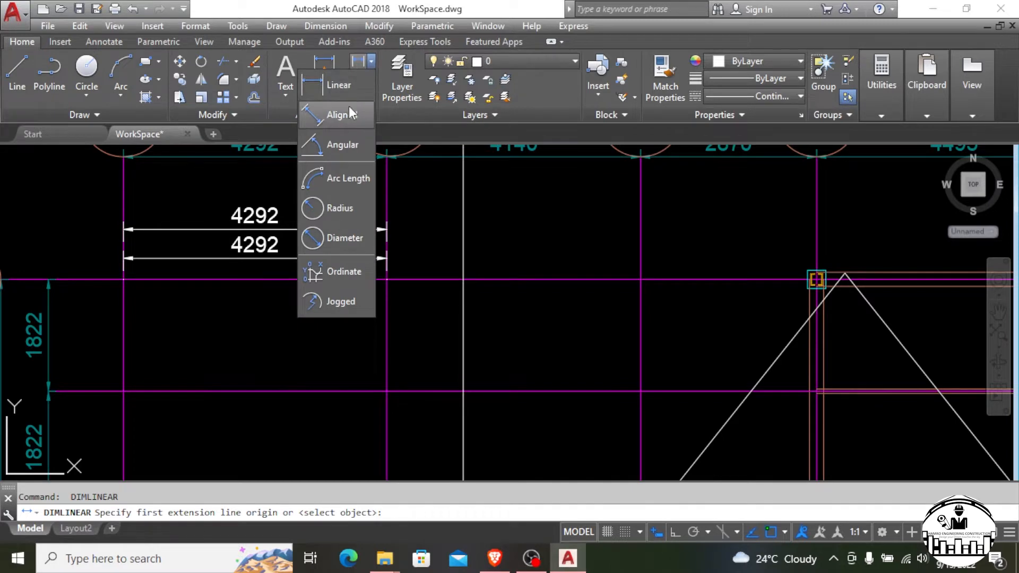
{"action": "scroll", "coordinate": [366, 196], "scroll_direction": "down", "scroll_amount": 4}
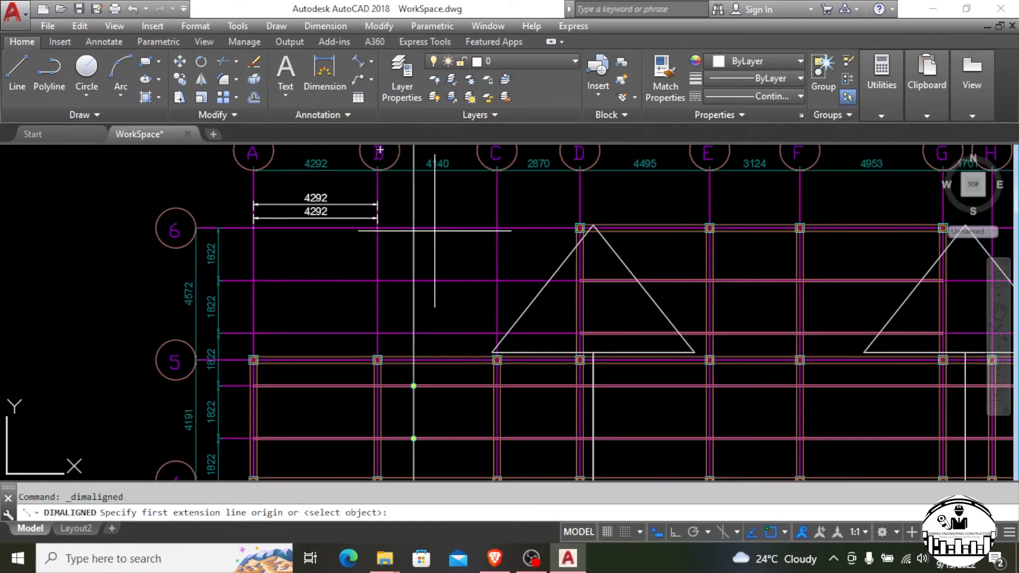
{"action": "scroll", "coordinate": [515, 368], "scroll_direction": "up", "scroll_amount": 1}
{"action": "scroll", "coordinate": [504, 350], "scroll_direction": "up", "scroll_amount": 3}
{"action": "scroll", "coordinate": [478, 366], "scroll_direction": "down", "scroll_amount": 2}
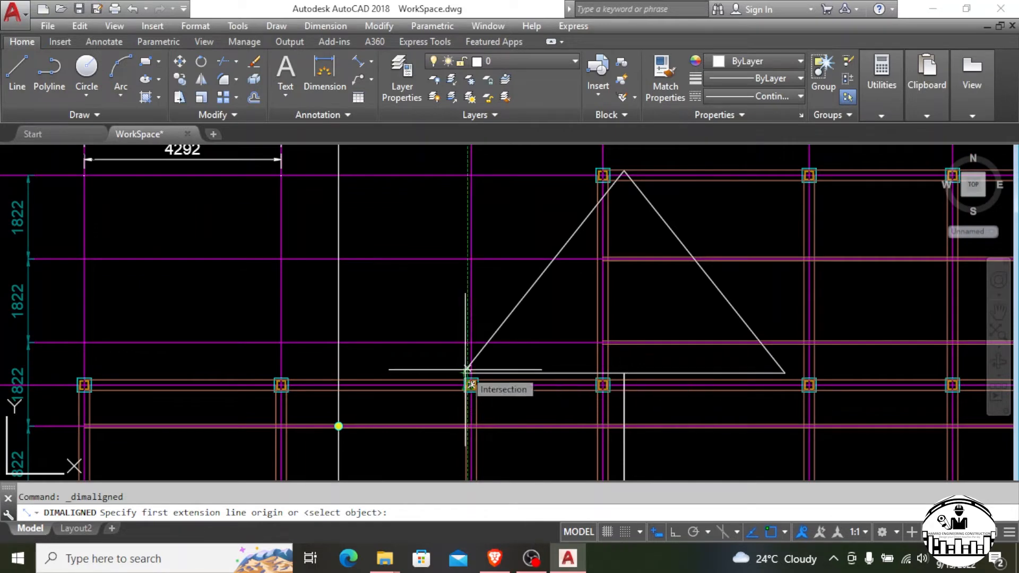
{"action": "left_click", "coordinate": [464, 371]}
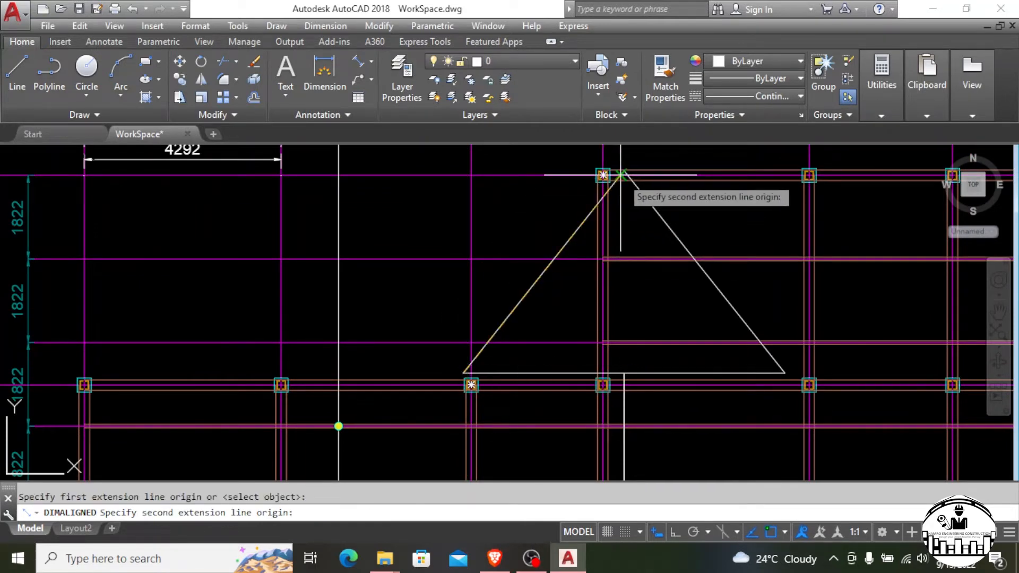
{"action": "scroll", "coordinate": [624, 168], "scroll_direction": "up", "scroll_amount": 2}
{"action": "scroll", "coordinate": [624, 168], "scroll_direction": "down", "scroll_amount": 1}
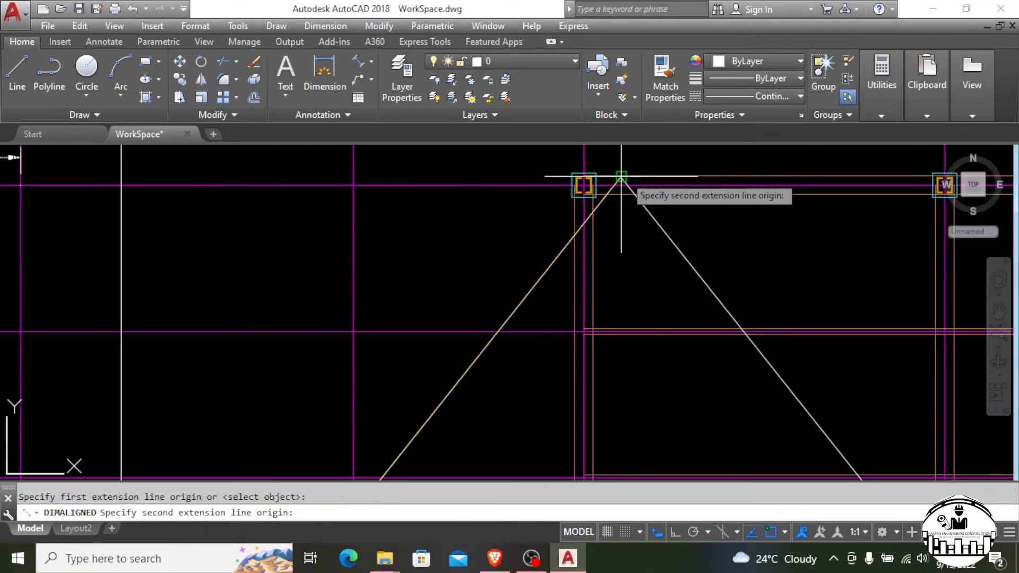
{"action": "left_click", "coordinate": [621, 178]}
{"action": "left_click", "coordinate": [486, 229]}
{"action": "scroll", "coordinate": [313, 191], "scroll_direction": "down", "scroll_amount": 4}
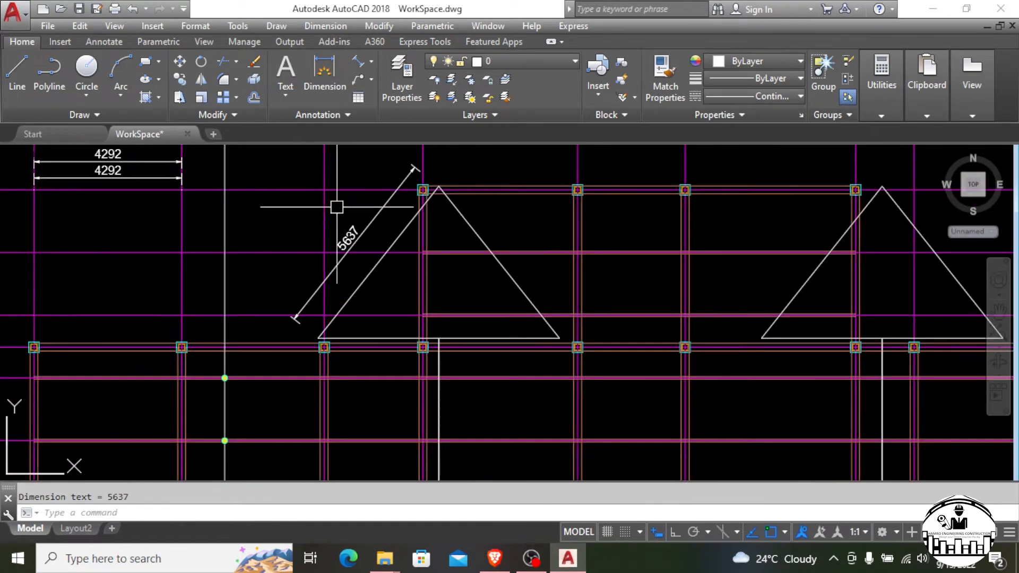
Use the DIM command to dimension the other sloping side of the triangle near grid D by selecting its line, placing it outside the triangle
{"action": "scroll", "coordinate": [505, 216], "scroll_direction": "up", "scroll_amount": 2}
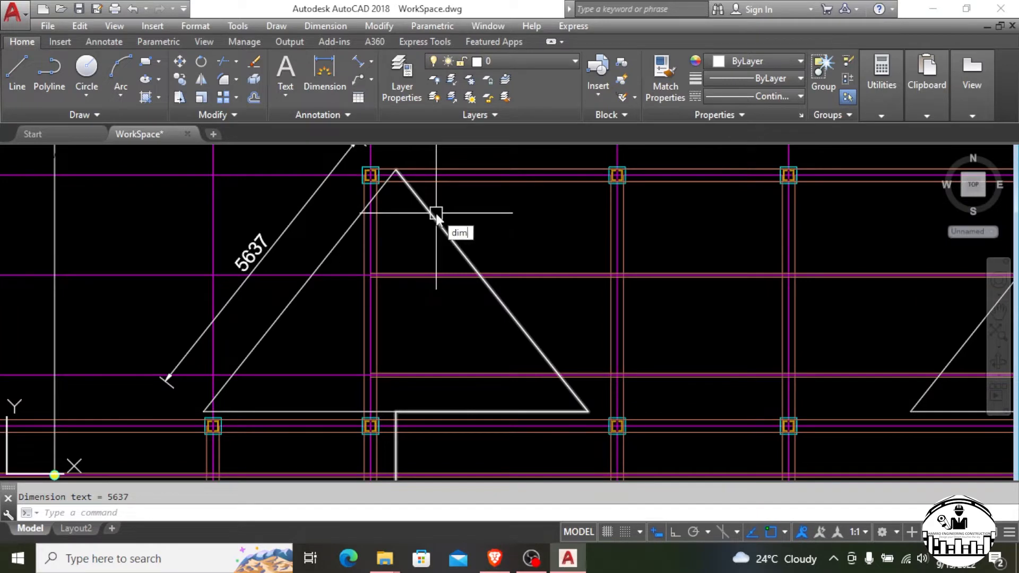
{"action": "key", "text": "Return"}
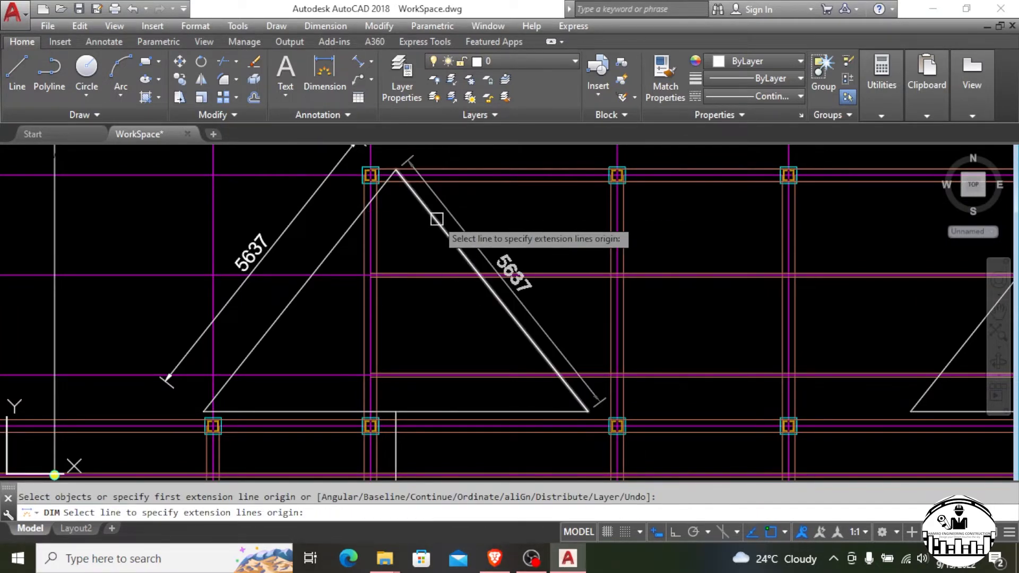
{"action": "left_click", "coordinate": [437, 219]}
{"action": "scroll", "coordinate": [463, 261], "scroll_direction": "down", "scroll_amount": 4}
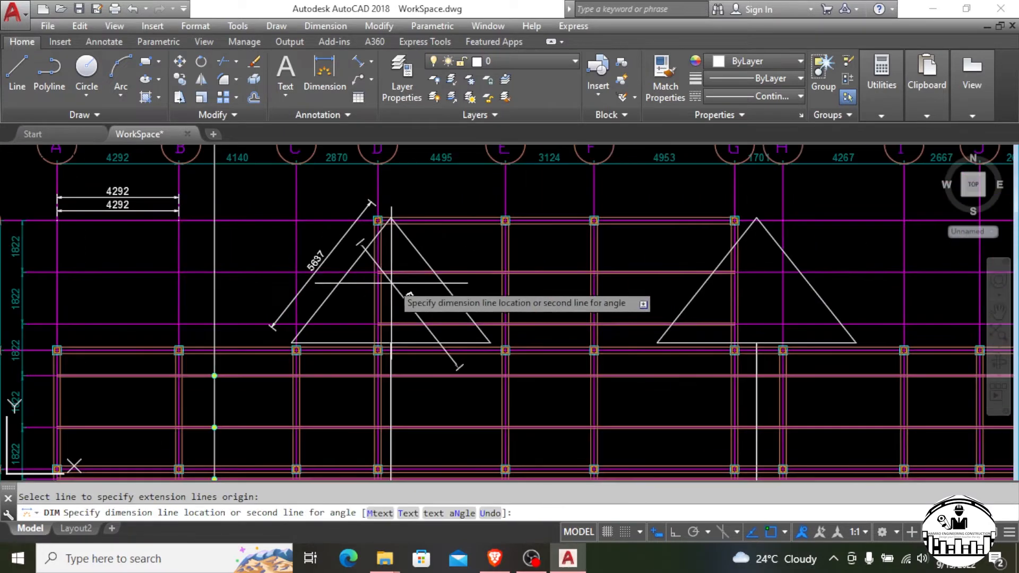
{"action": "left_click", "coordinate": [464, 261]}
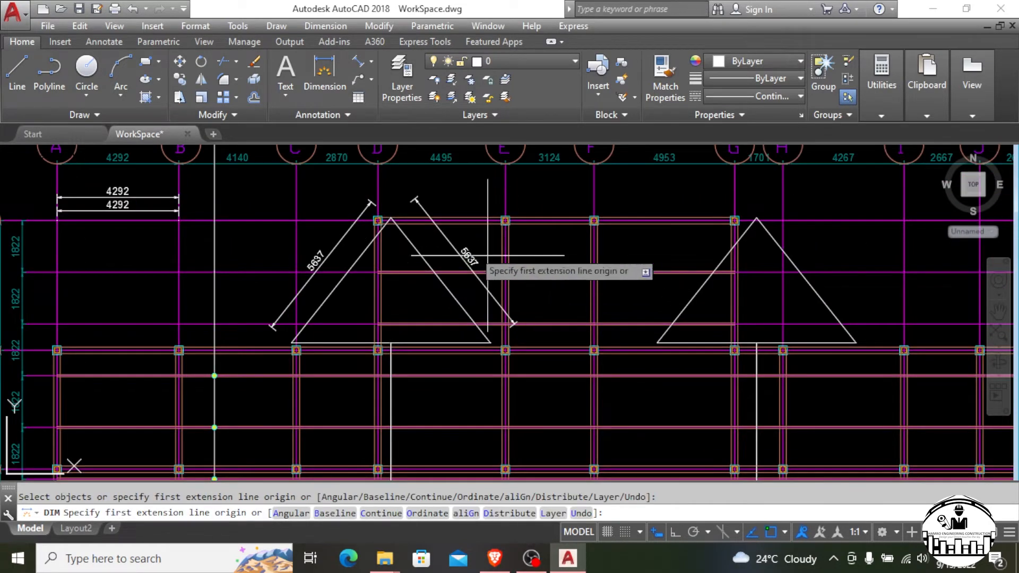
Dimension the sloping side facing grid I of the upper triangle near grid G with DIM, placing it outside the triangle
{"action": "scroll", "coordinate": [457, 250], "scroll_direction": "down", "scroll_amount": 2}
{"action": "scroll", "coordinate": [605, 291], "scroll_direction": "up", "scroll_amount": 3}
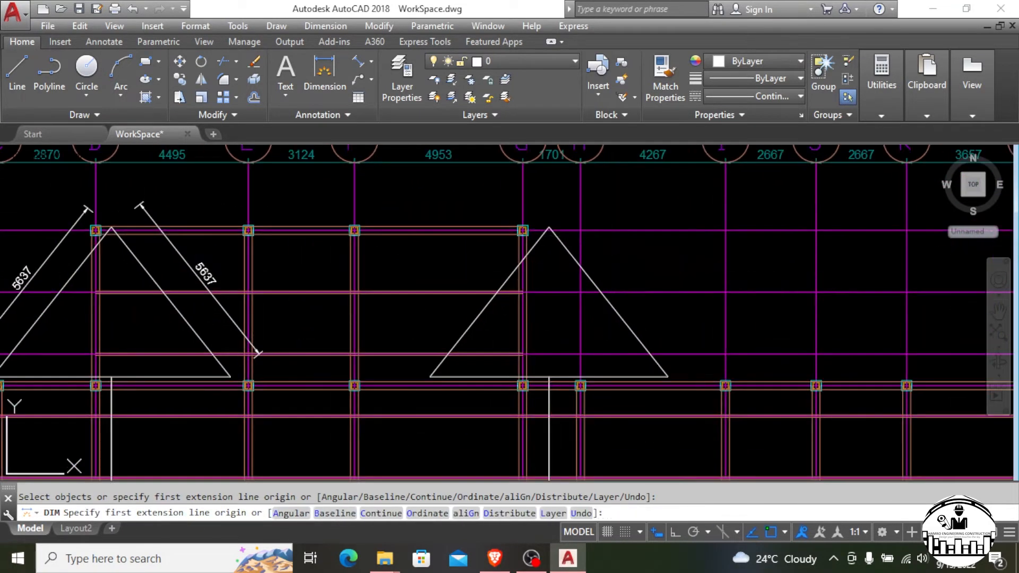
{"action": "key", "text": "Return"}
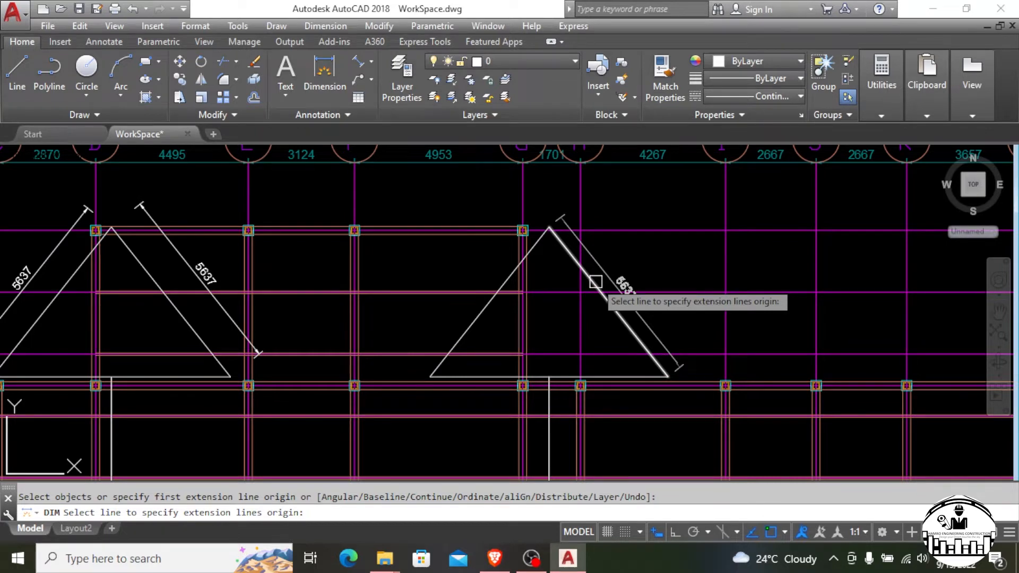
{"action": "left_click", "coordinate": [596, 282]}
{"action": "left_click", "coordinate": [624, 277]}
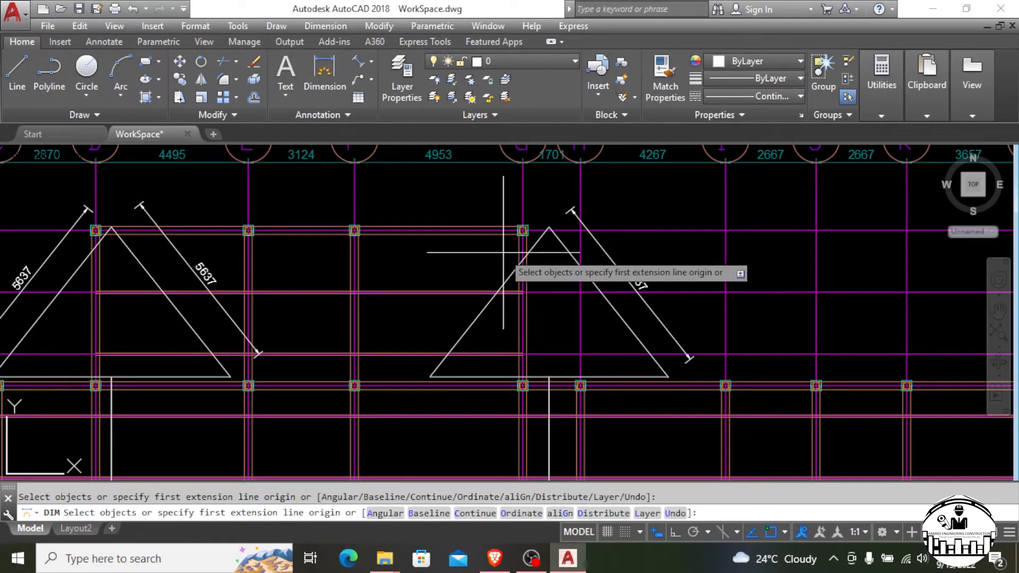
{"action": "key", "text": "Escape"}
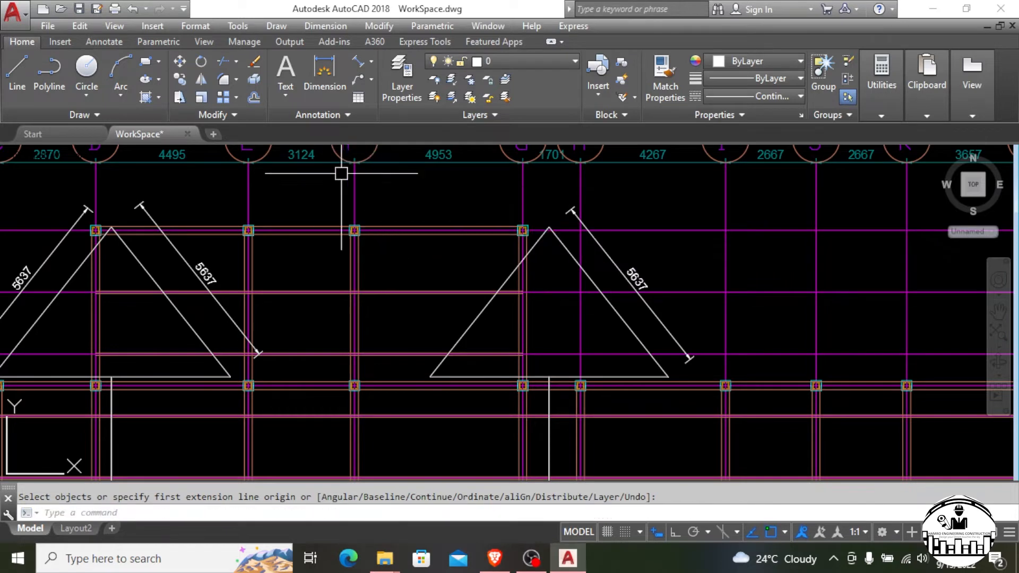
{"action": "left_click", "coordinate": [375, 62]}
{"action": "key", "text": "Escape"}
{"action": "key", "text": "Escape"}
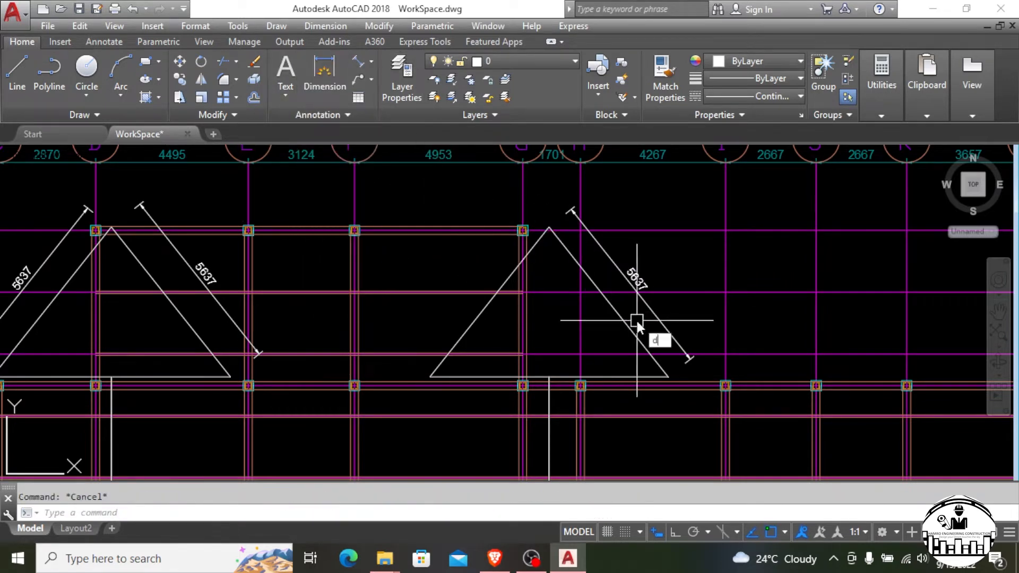
Add an aligned dimension with DIMALIGNED from base corner to apex on the grid F side of the triangle near grid G, offset outside it
{"action": "type", "text": "ali"}
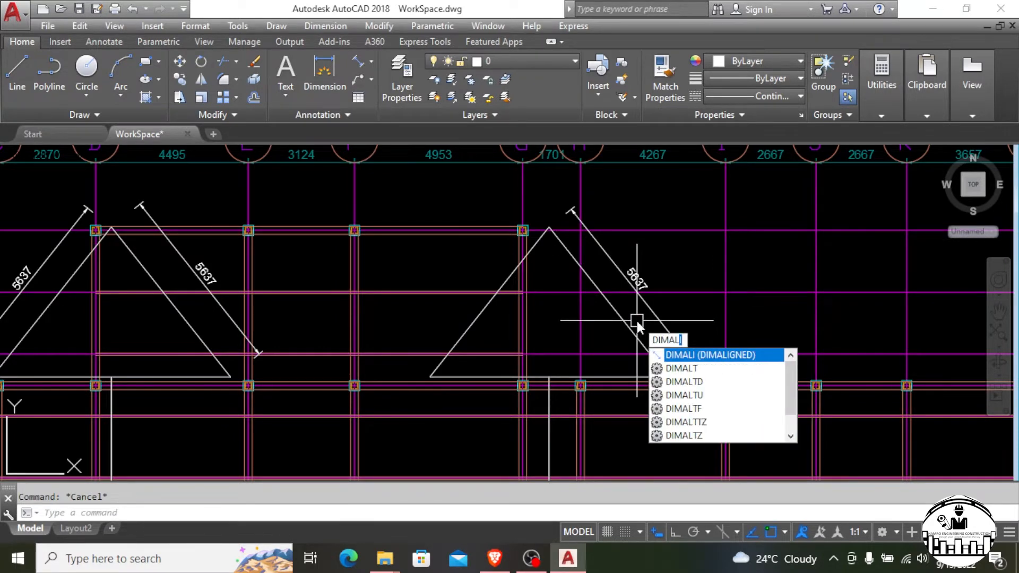
{"action": "key", "text": "Return"}
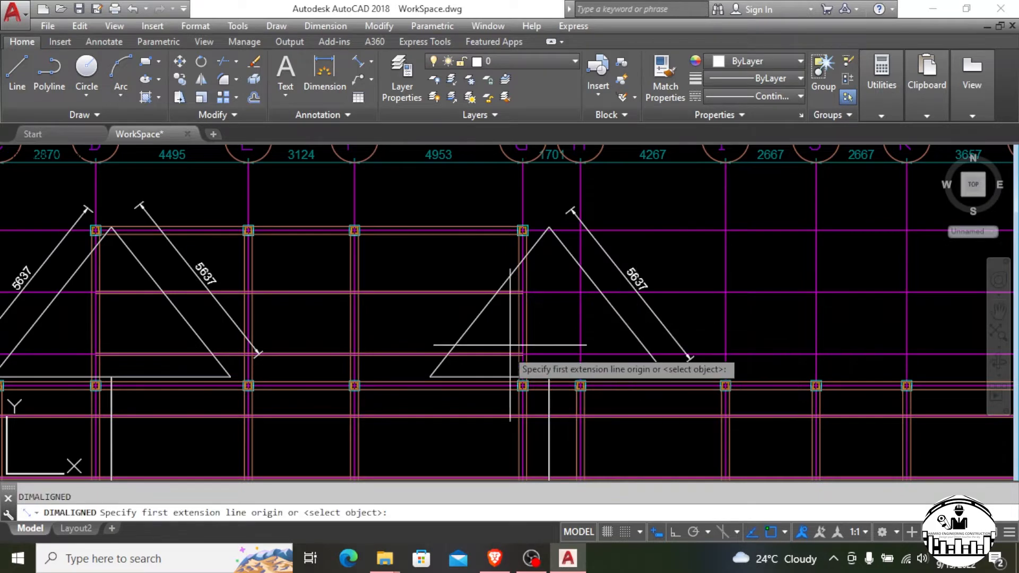
{"action": "scroll", "coordinate": [491, 373], "scroll_direction": "up", "scroll_amount": 2}
{"action": "left_click", "coordinate": [412, 379]}
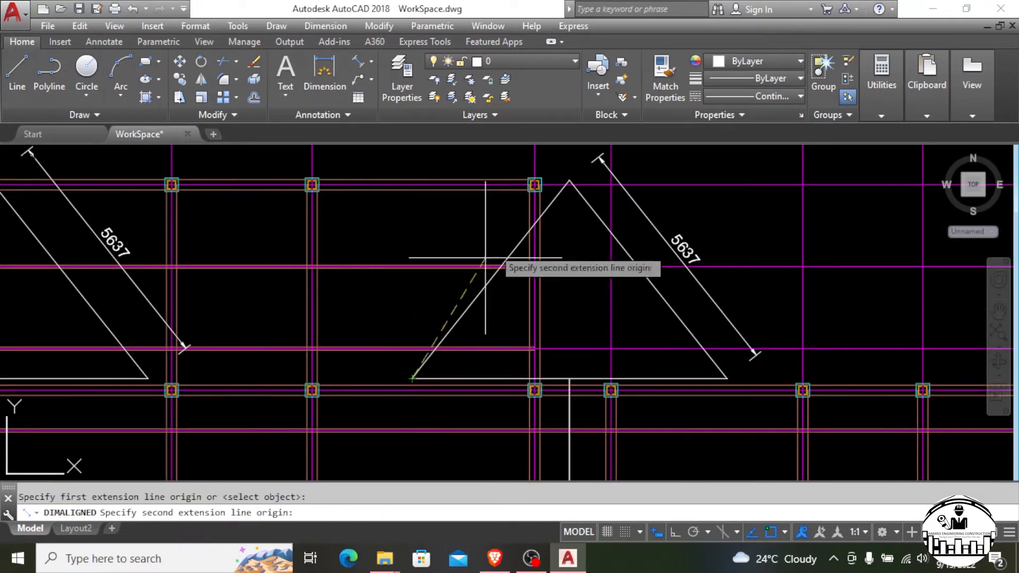
{"action": "left_click", "coordinate": [569, 180]}
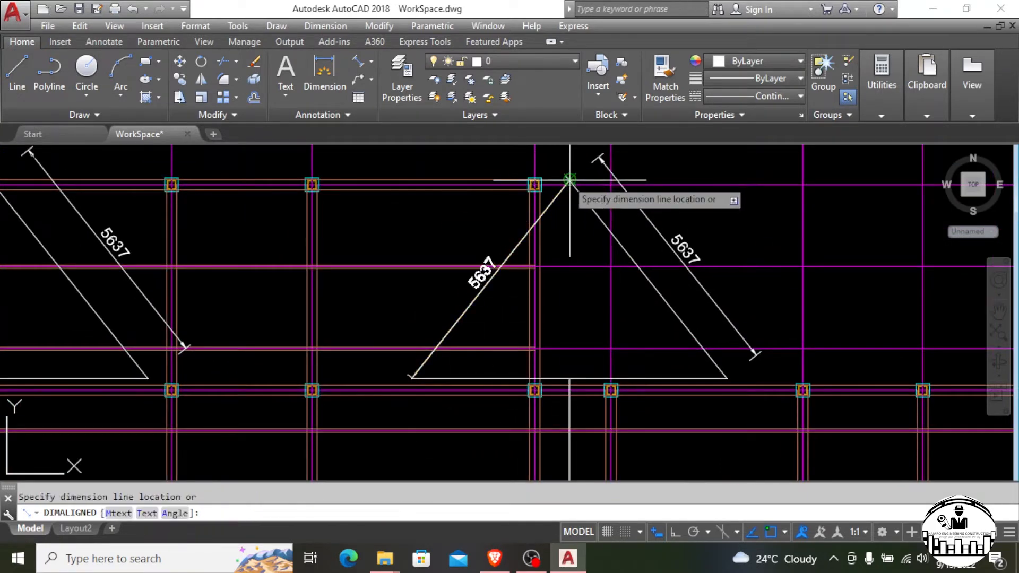
{"action": "left_click", "coordinate": [478, 186]}
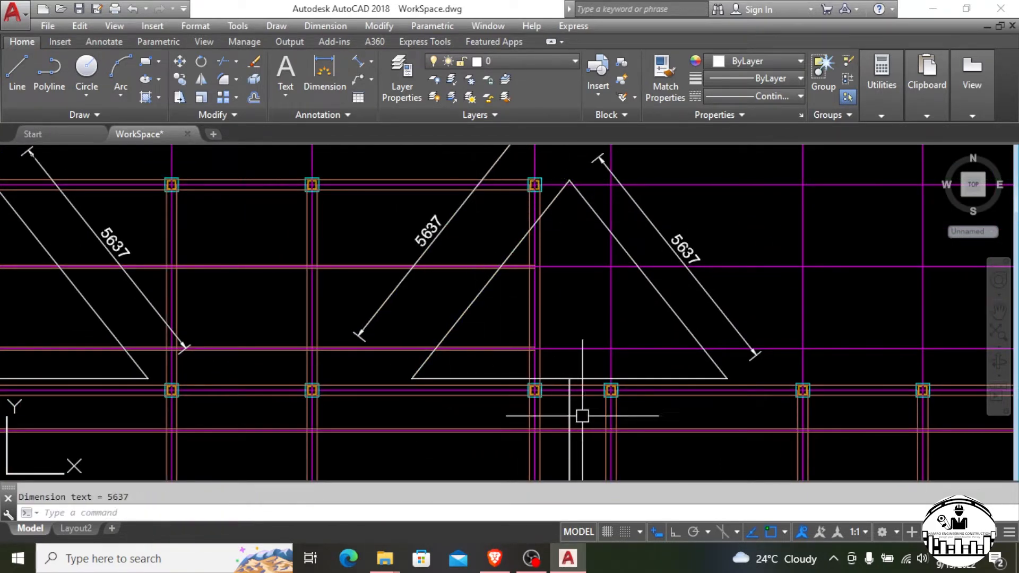
{"action": "left_click", "coordinate": [676, 531]}
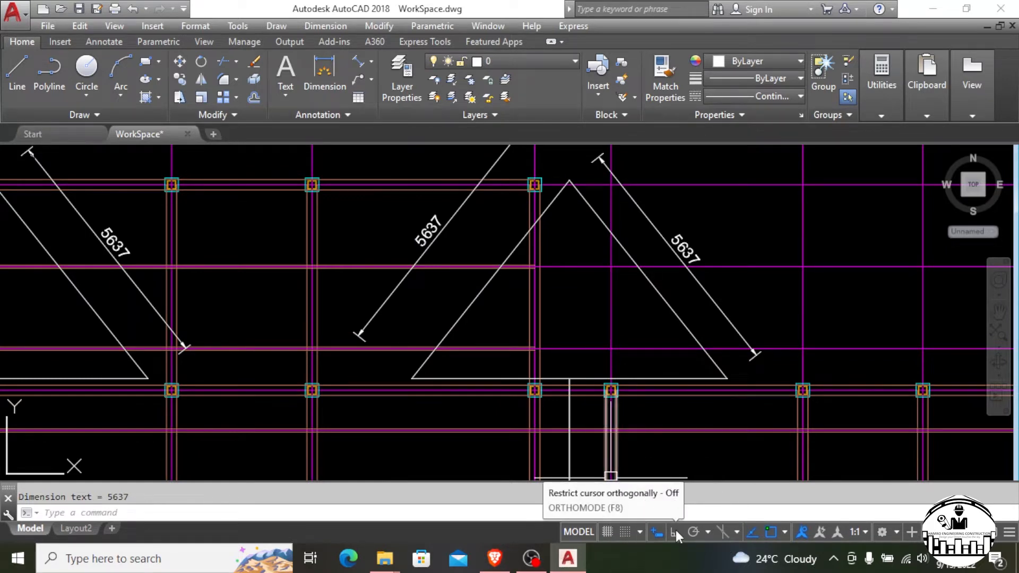
{"action": "scroll", "coordinate": [364, 329], "scroll_direction": "down", "scroll_amount": 2}
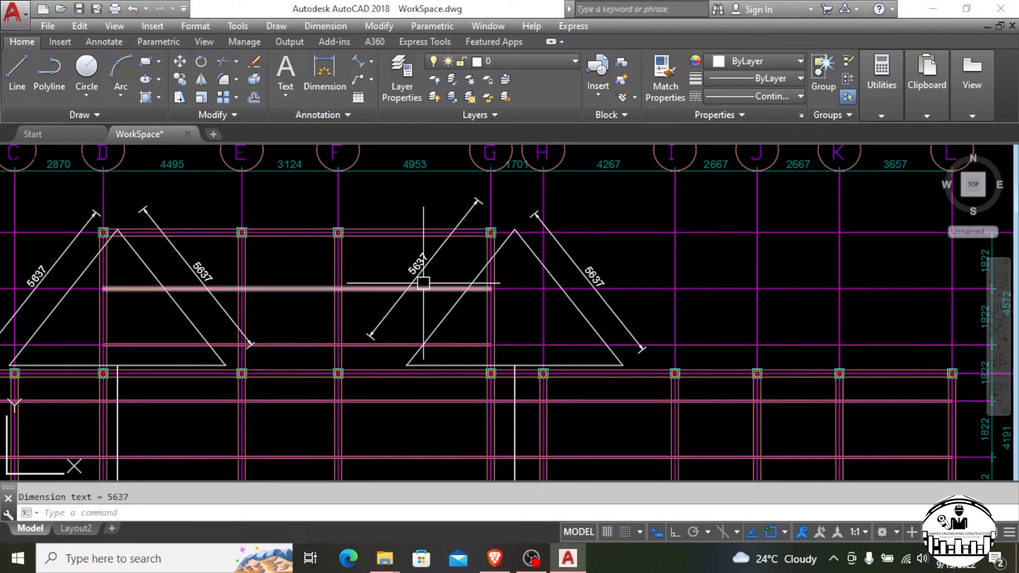
Add a vertical DIMLINEAR dimension from the grid F-side base corner to the apex of the upper triangle near grid G, placed inside the triangle
{"action": "key", "text": "Return"}
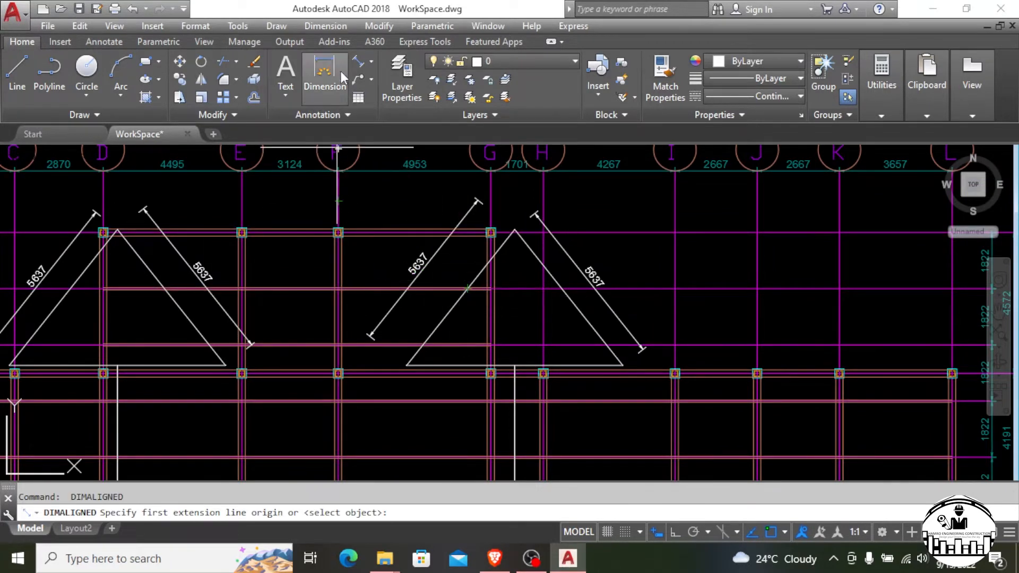
{"action": "key", "text": "Escape"}
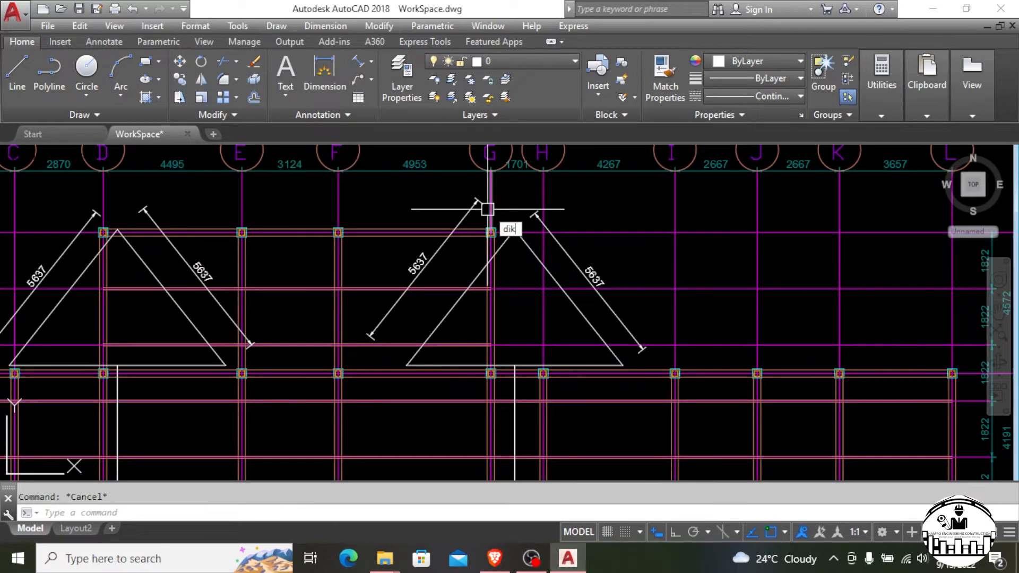
{"action": "key", "text": "BackSpace"}
{"action": "type", "text": "ml"}
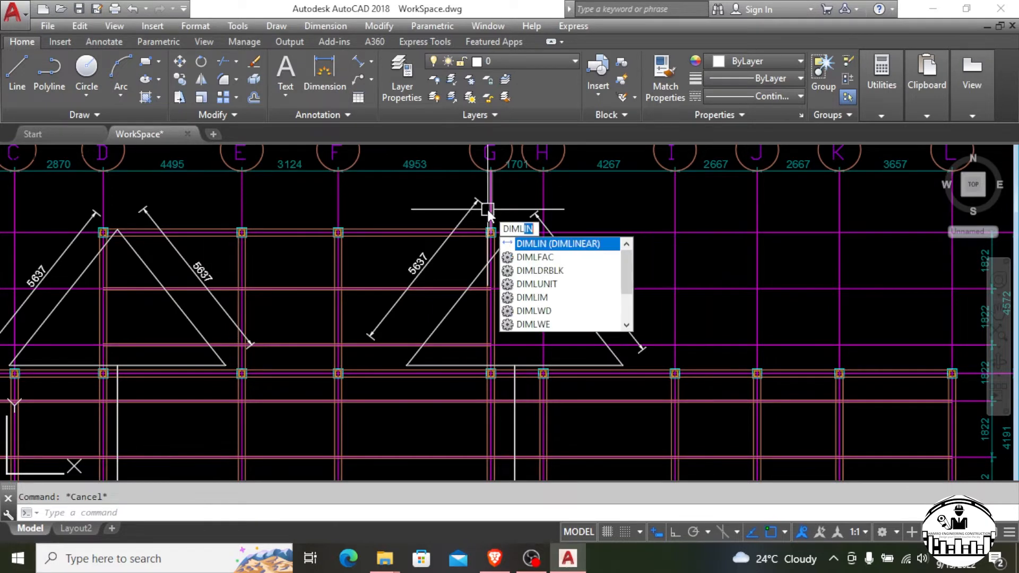
{"action": "key", "text": "Return"}
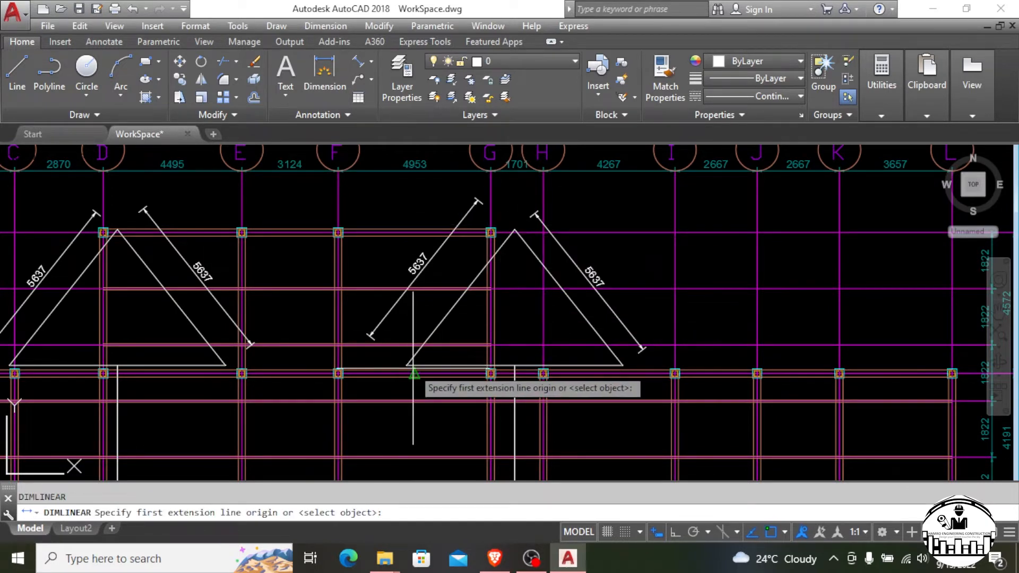
{"action": "left_click", "coordinate": [407, 365]}
{"action": "left_click", "coordinate": [515, 229]}
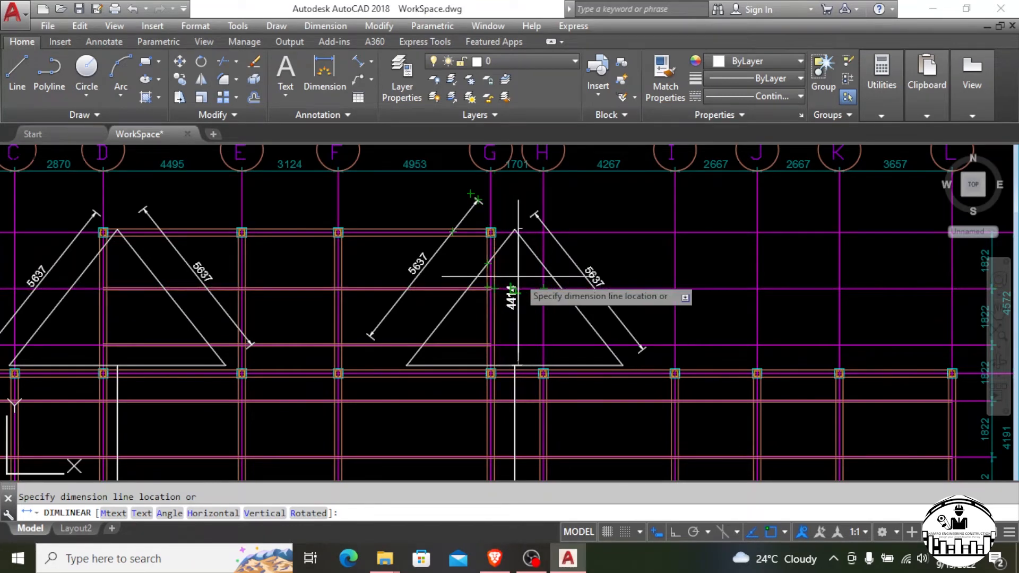
{"action": "left_click", "coordinate": [500, 271]}
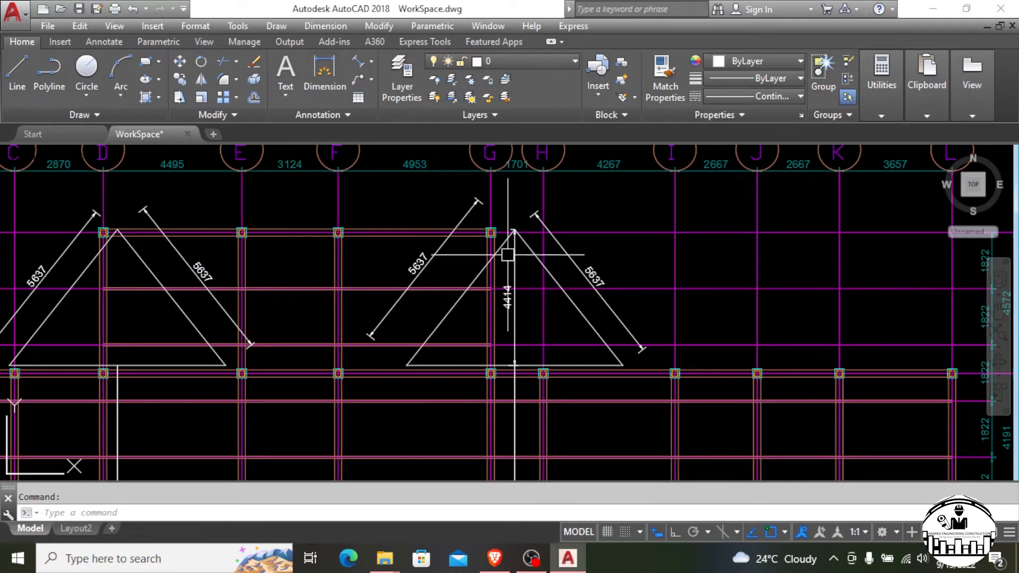
{"action": "left_click", "coordinate": [370, 64]}
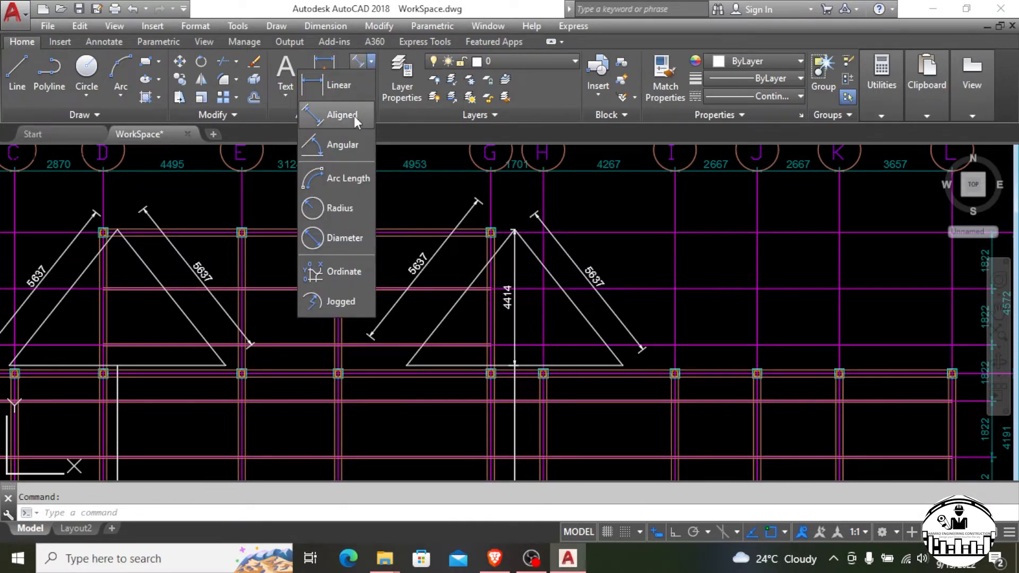
{"action": "left_click", "coordinate": [352, 139]}
{"action": "scroll", "coordinate": [414, 373], "scroll_direction": "up", "scroll_amount": 4}
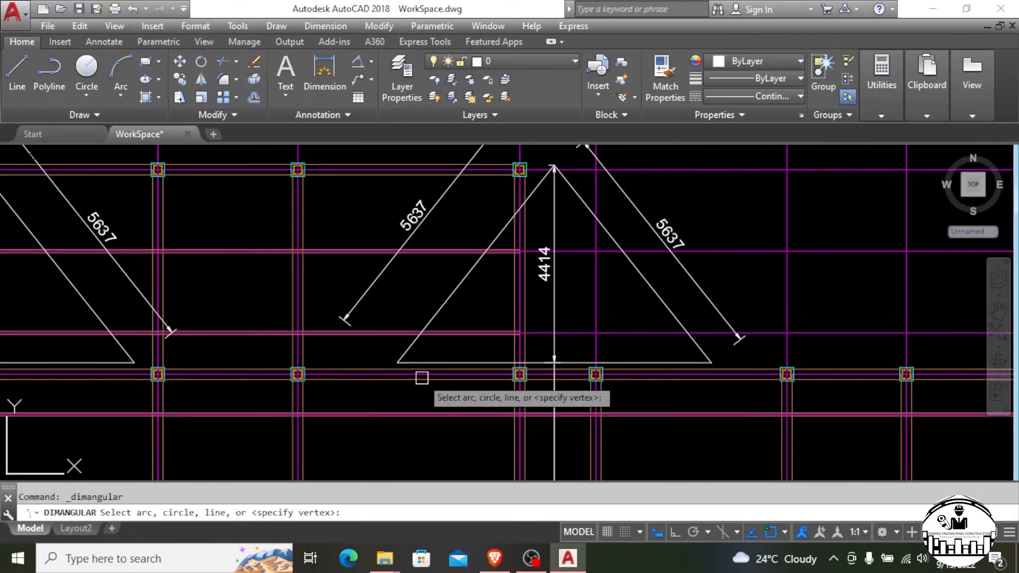
{"action": "key", "text": "Return"}
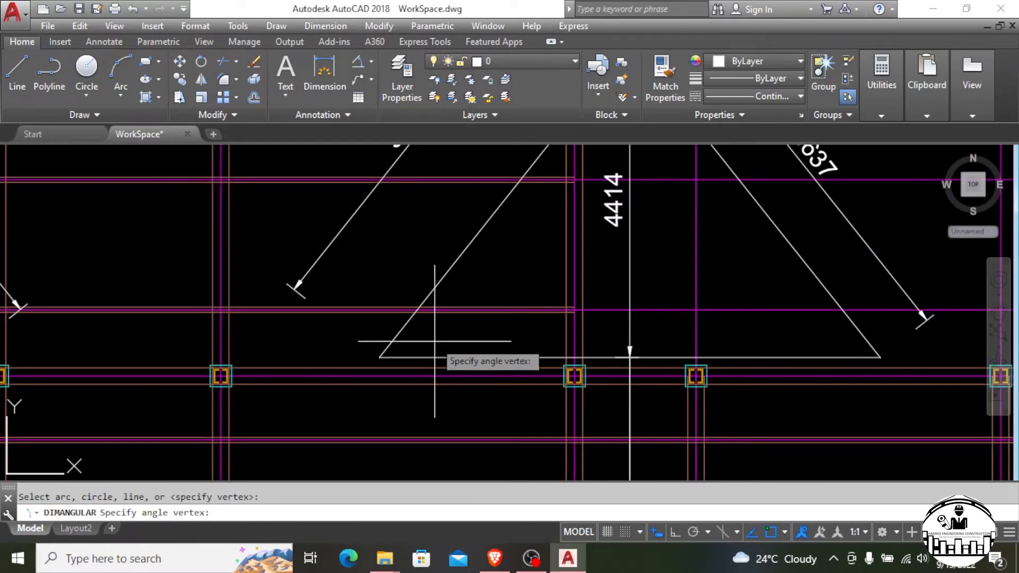
{"action": "left_click", "coordinate": [432, 357]}
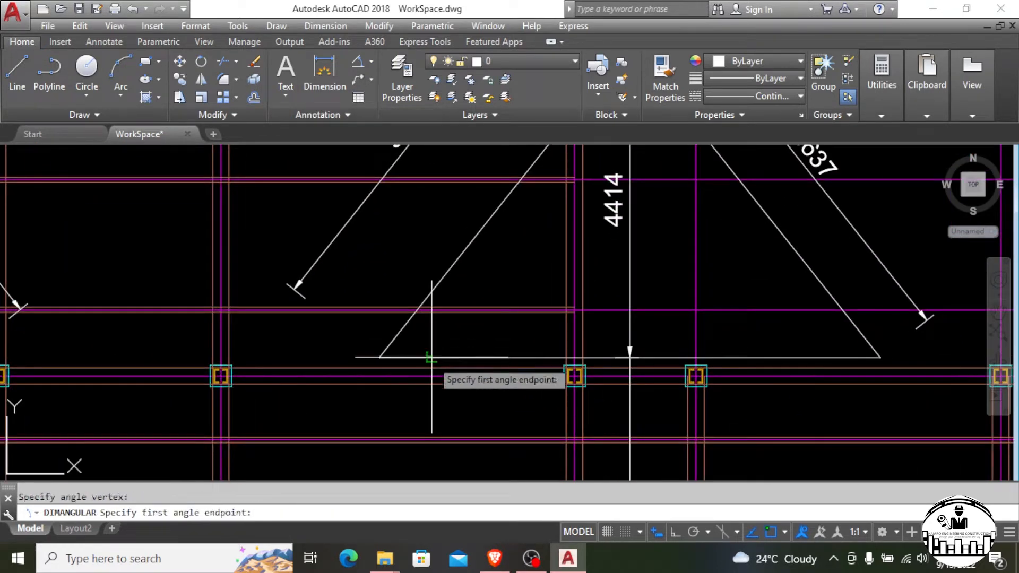
{"action": "left_click", "coordinate": [431, 289]}
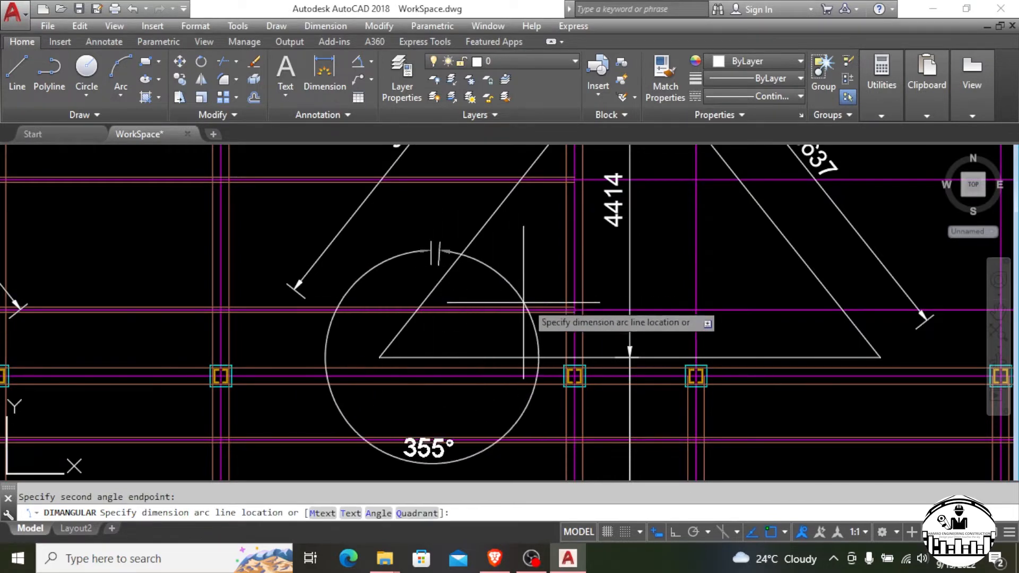
{"action": "key", "text": "Escape"}
Add an angular dimension between the grid F-side sloping line and the base of the triangle near grid G, with its arc inside the triangle
{"action": "key", "text": "Return"}
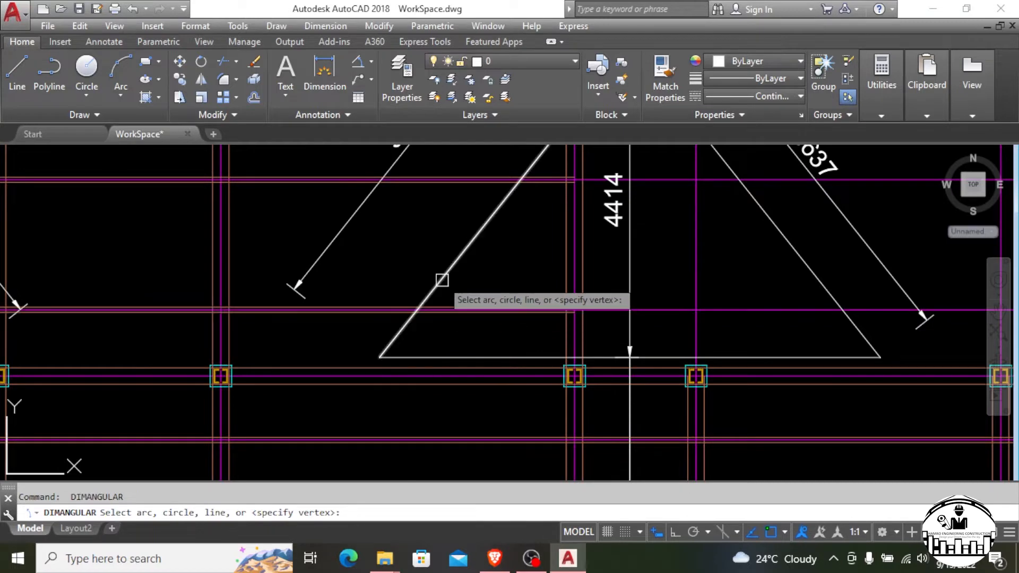
{"action": "left_click", "coordinate": [442, 278]}
{"action": "left_click", "coordinate": [468, 357]}
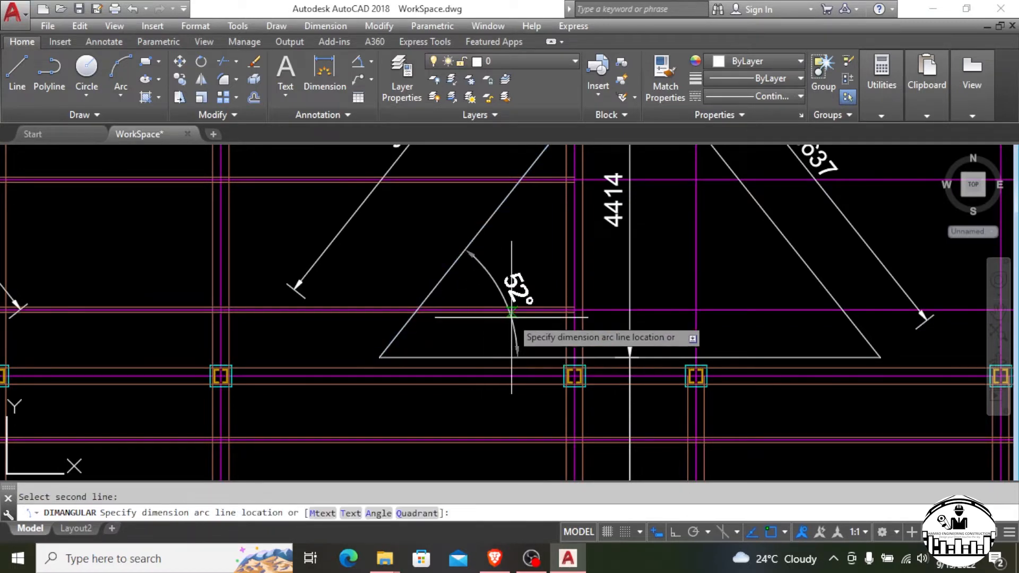
{"action": "left_click", "coordinate": [513, 336]}
{"action": "scroll", "coordinate": [826, 343], "scroll_direction": "up", "scroll_amount": 3}
Add an angular dimension between the other sloping side and the base of the same triangle, placing the arc inside it
{"action": "key", "text": "Return"}
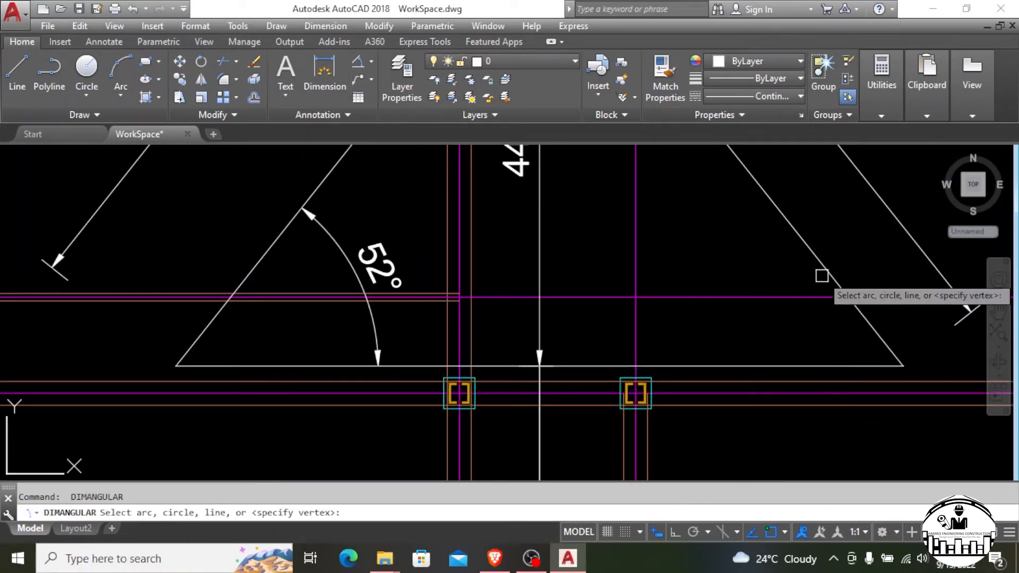
{"action": "left_click", "coordinate": [820, 263]}
{"action": "left_click", "coordinate": [790, 360]}
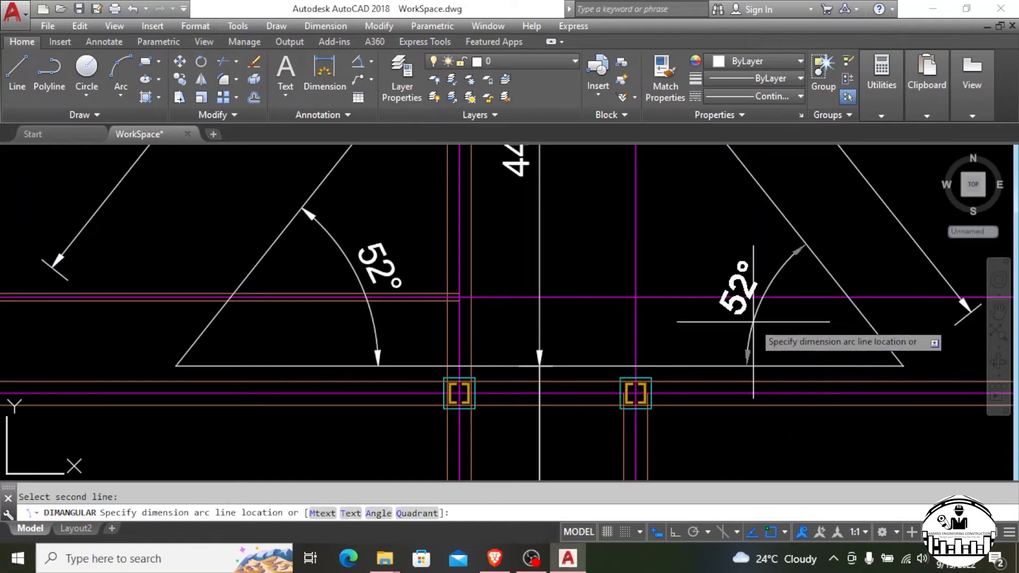
{"action": "left_click", "coordinate": [728, 317]}
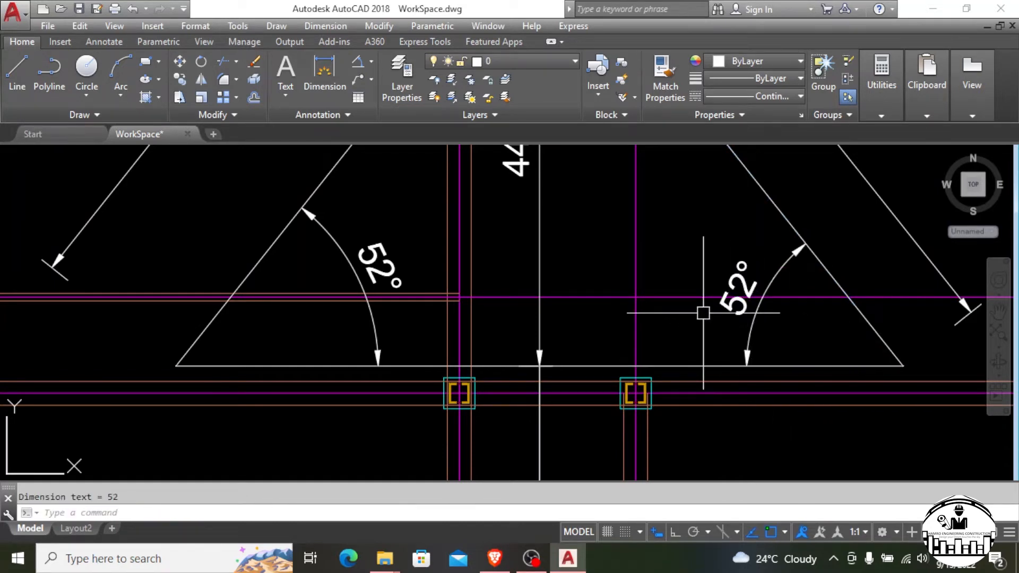
{"action": "key", "text": "Return"}
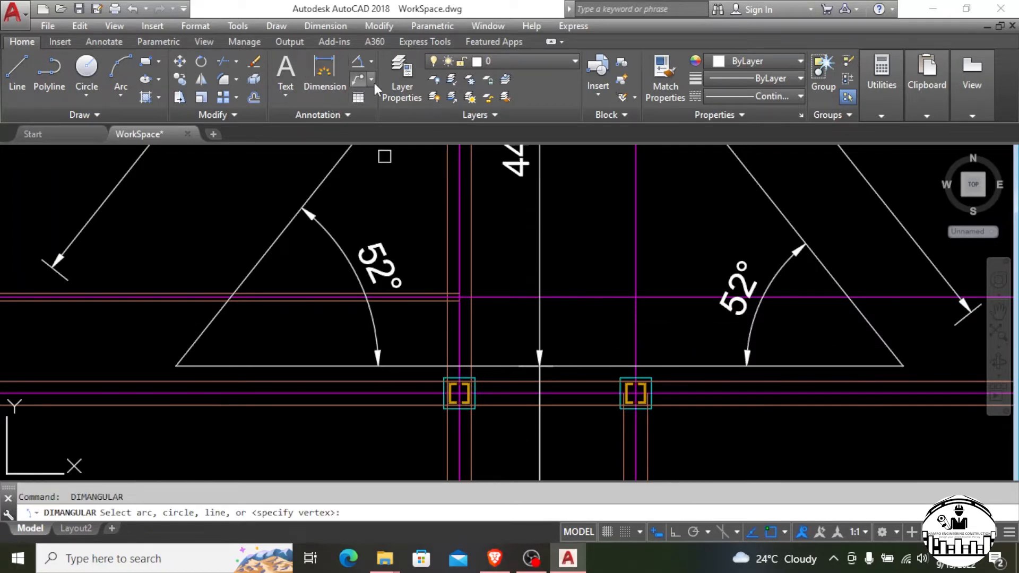
{"action": "left_click", "coordinate": [371, 63]}
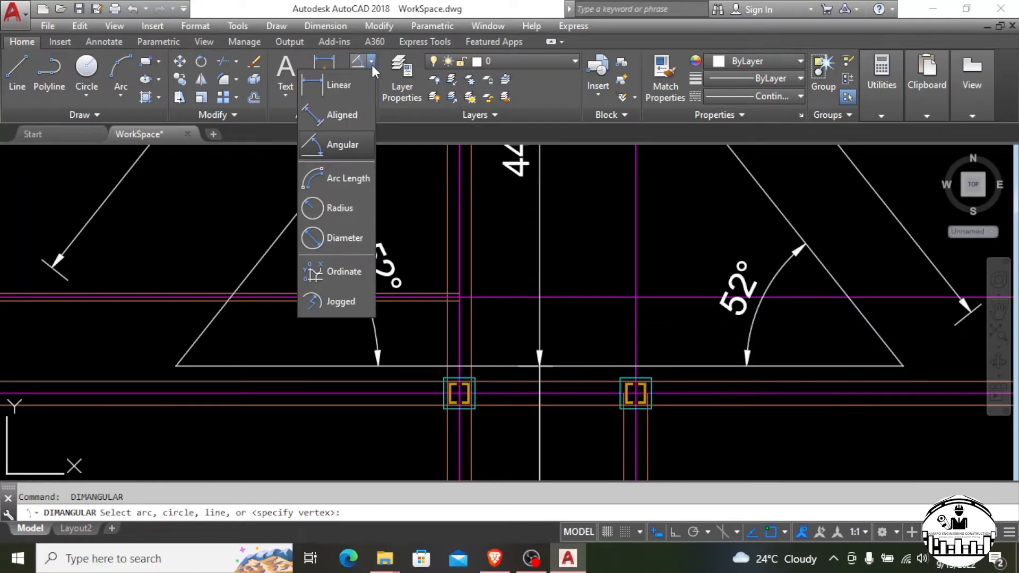
{"action": "left_click", "coordinate": [355, 177]}
{"action": "scroll", "coordinate": [353, 175], "scroll_direction": "down", "scroll_amount": 5}
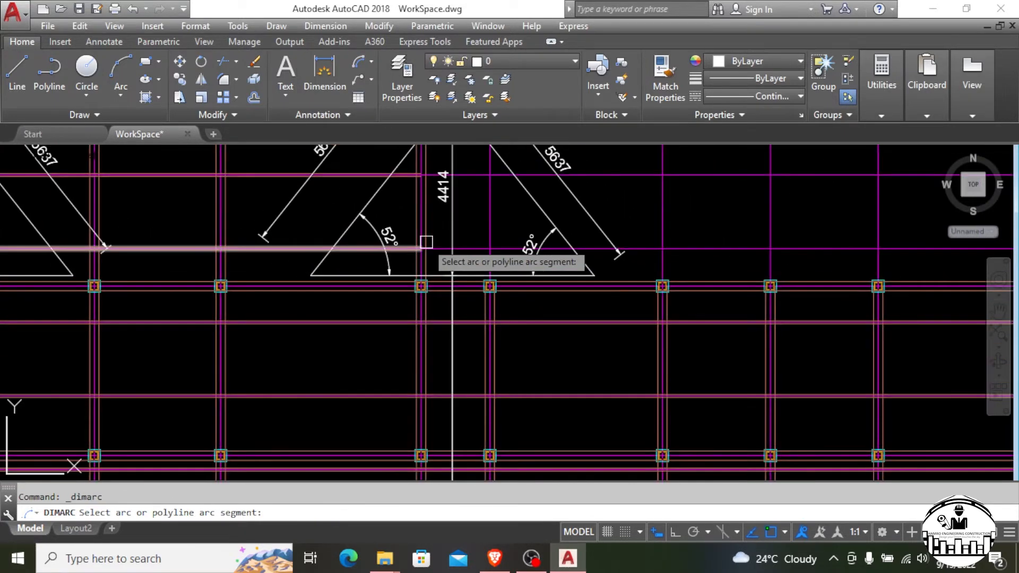
{"action": "scroll", "coordinate": [470, 247], "scroll_direction": "down", "scroll_amount": 6}
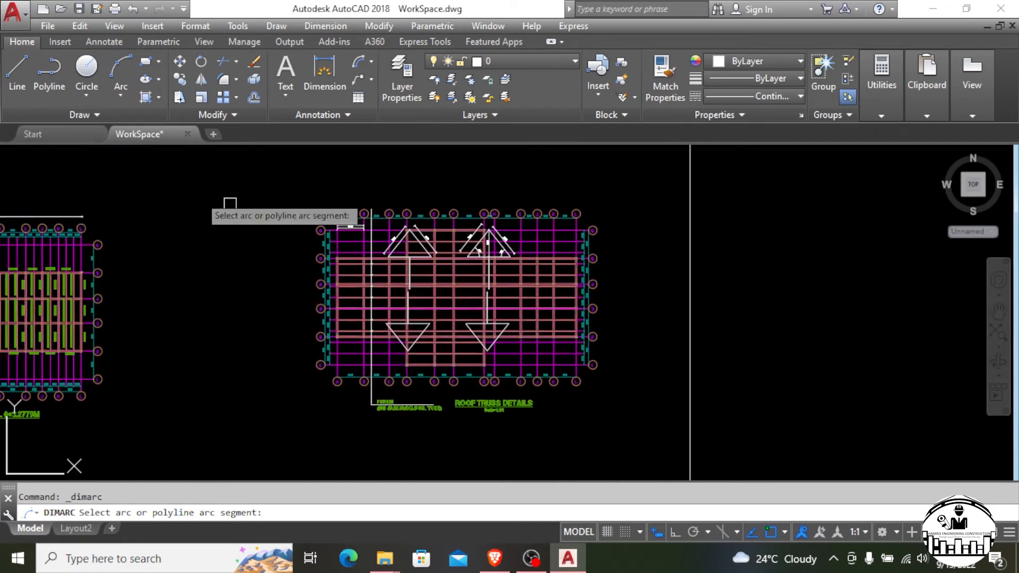
Draw a three-point arc in the empty area above the roof truss plan, curving upward from above grid C to above grid F
{"action": "left_click", "coordinate": [125, 64]}
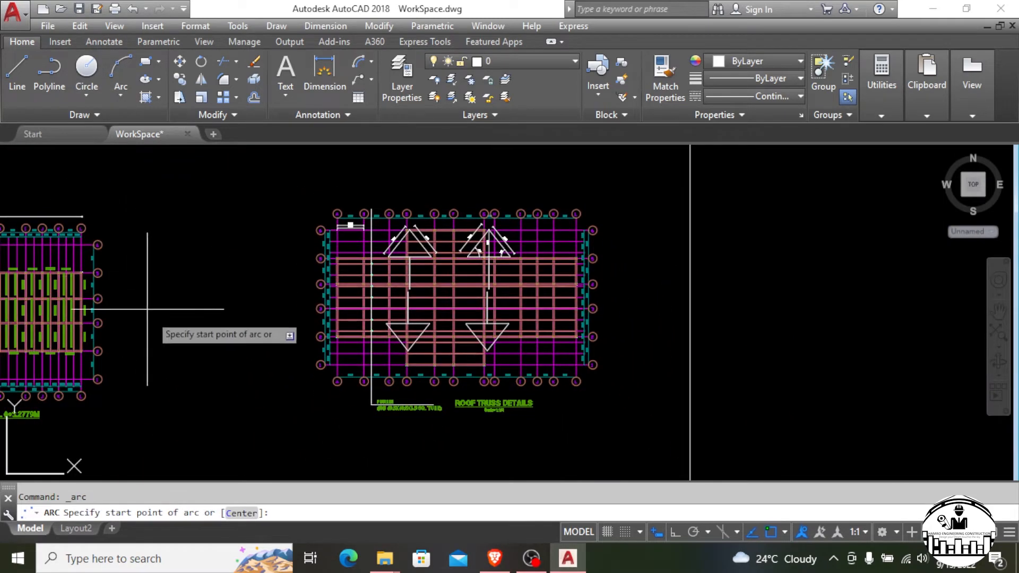
{"action": "scroll", "coordinate": [187, 219], "scroll_direction": "down", "scroll_amount": 1}
{"action": "scroll", "coordinate": [263, 240], "scroll_direction": "down", "scroll_amount": 3}
{"action": "scroll", "coordinate": [369, 243], "scroll_direction": "up", "scroll_amount": 8}
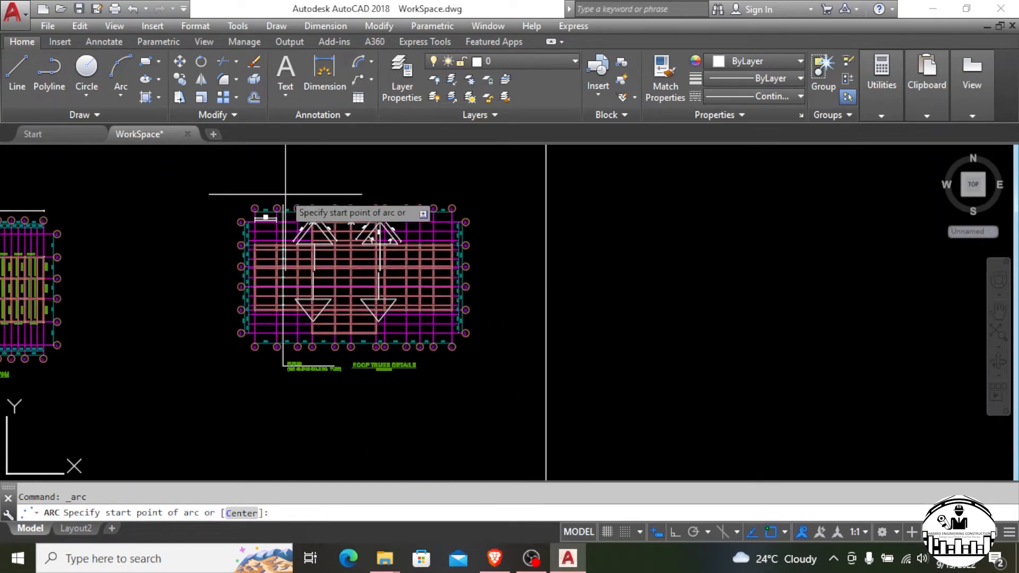
{"action": "scroll", "coordinate": [393, 330], "scroll_direction": "down", "scroll_amount": 7}
{"action": "scroll", "coordinate": [353, 233], "scroll_direction": "up", "scroll_amount": 4}
{"action": "scroll", "coordinate": [352, 217], "scroll_direction": "up", "scroll_amount": 1}
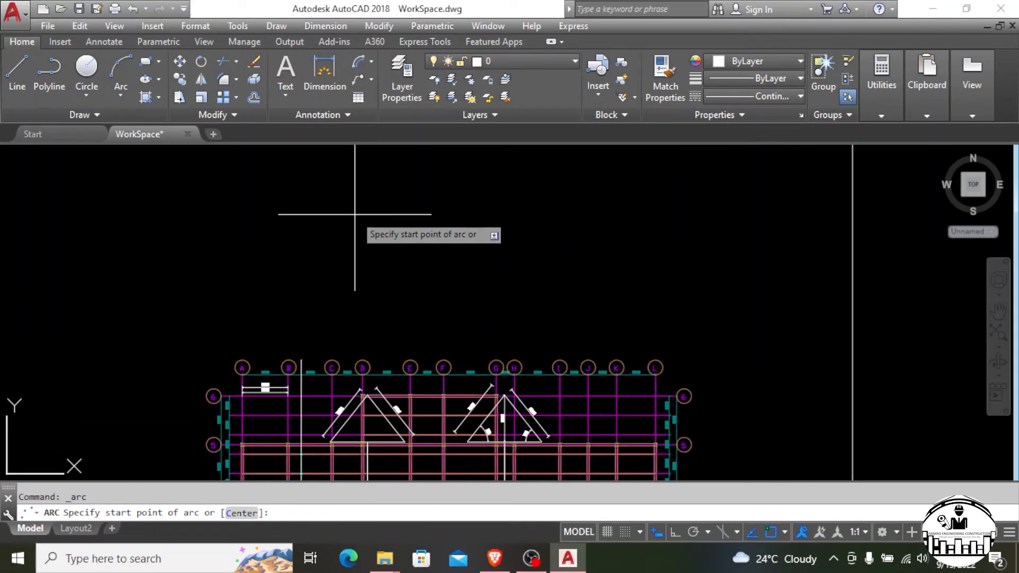
{"action": "left_click", "coordinate": [313, 274]}
{"action": "left_click", "coordinate": [459, 194]}
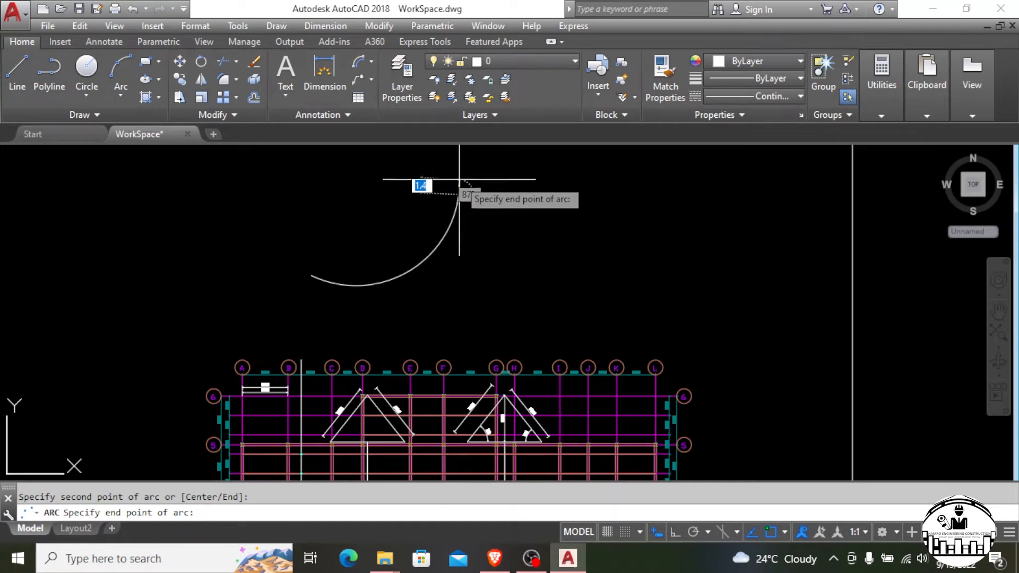
{"action": "left_click", "coordinate": [459, 180]}
{"action": "key", "text": "Return"}
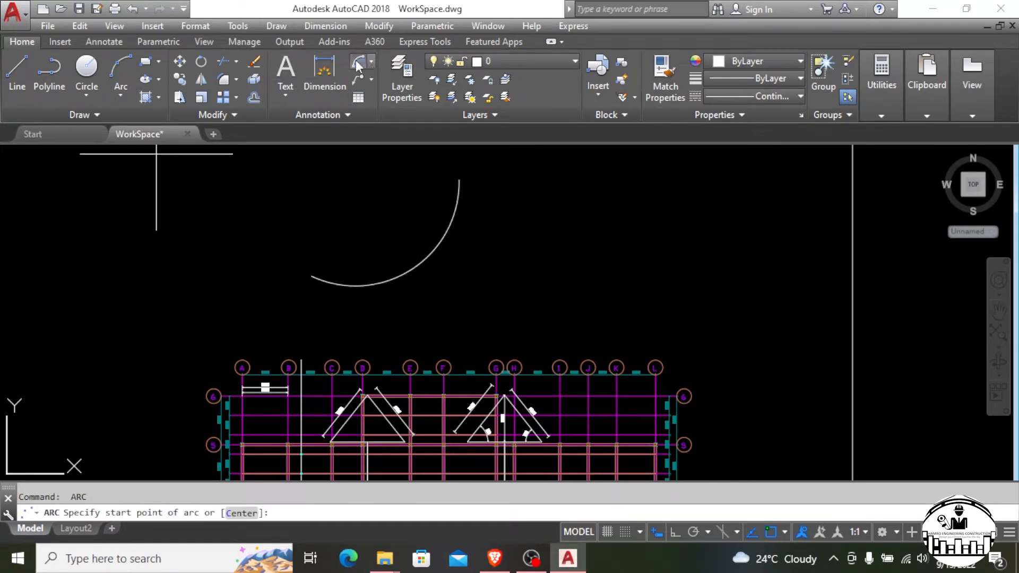
Add an arc length dimension to the new arc above the plan, offset outside the curve
{"action": "left_click", "coordinate": [329, 282]}
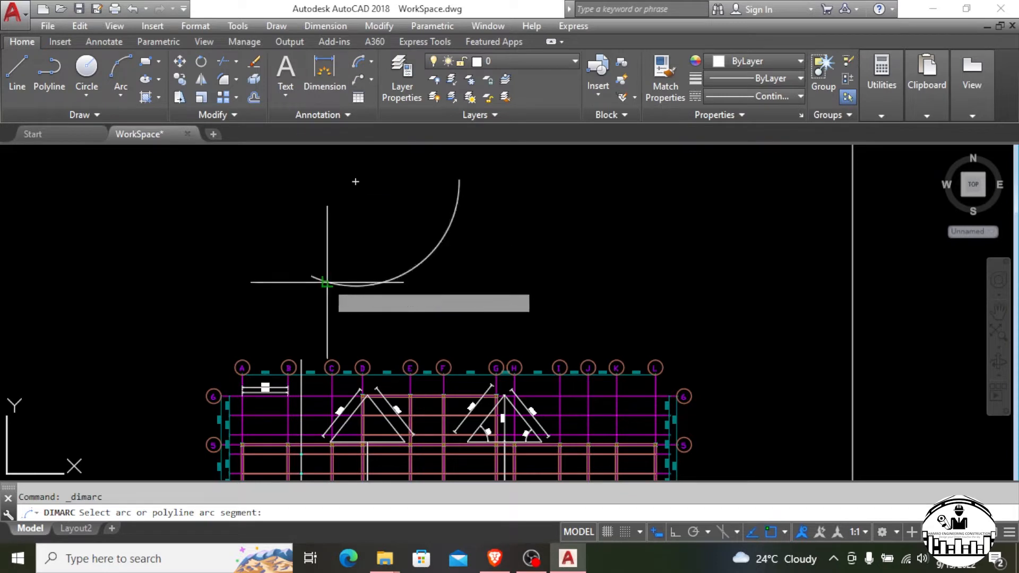
{"action": "scroll", "coordinate": [427, 303], "scroll_direction": "up", "scroll_amount": 4}
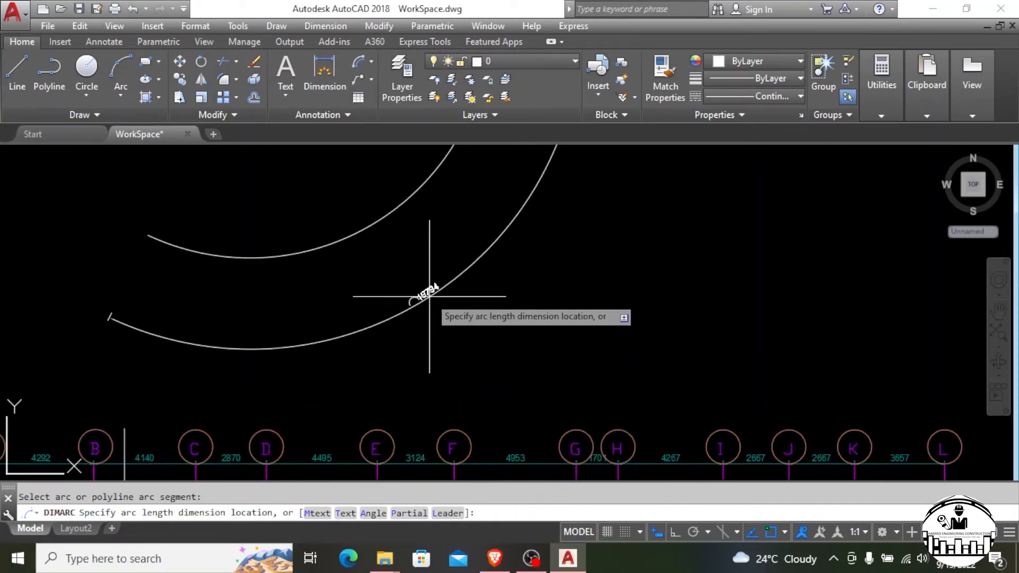
{"action": "scroll", "coordinate": [416, 298], "scroll_direction": "up", "scroll_amount": 1}
{"action": "left_click", "coordinate": [380, 291]}
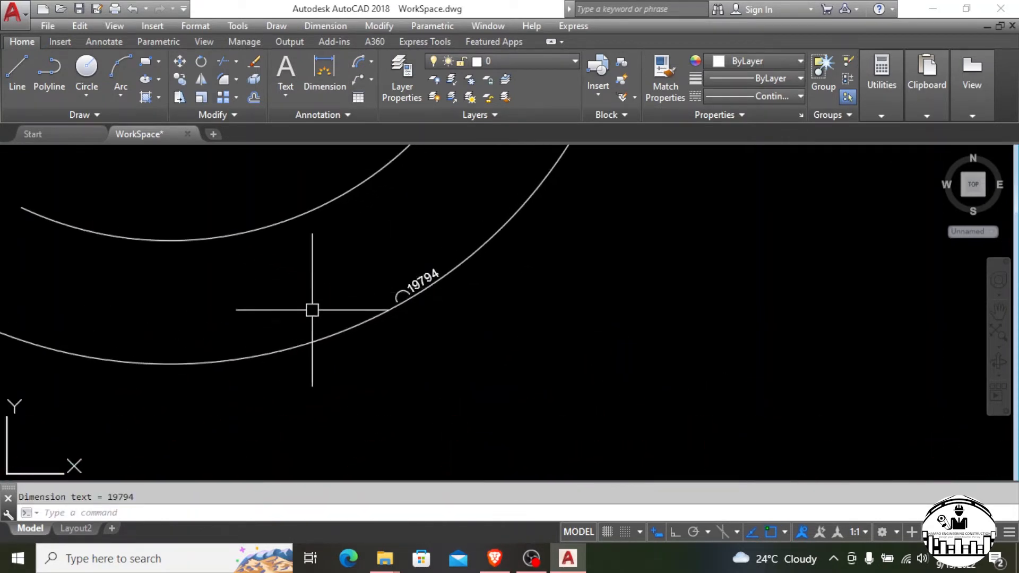
{"action": "scroll", "coordinate": [311, 310], "scroll_direction": "down", "scroll_amount": 2}
{"action": "scroll", "coordinate": [336, 325], "scroll_direction": "down", "scroll_amount": 2}
{"action": "scroll", "coordinate": [345, 300], "scroll_direction": "up", "scroll_amount": 5}
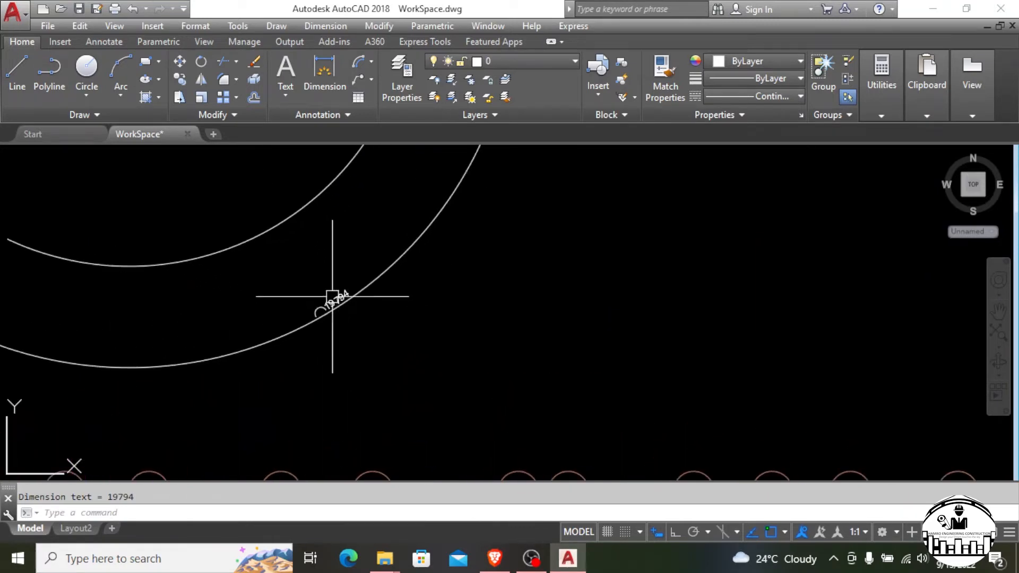
{"action": "scroll", "coordinate": [335, 302], "scroll_direction": "down", "scroll_amount": 4}
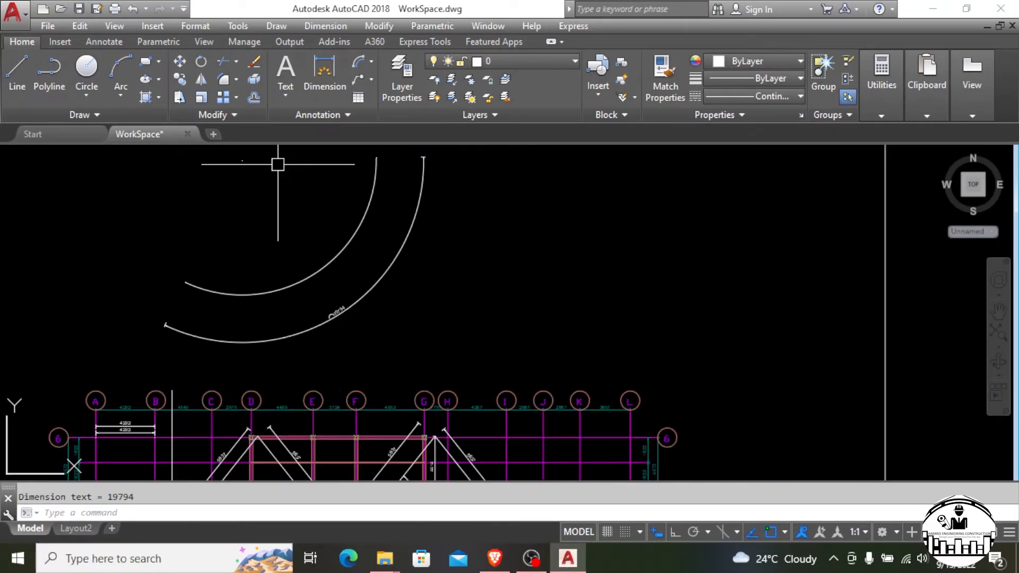
{"action": "type", "text": "DIM"}
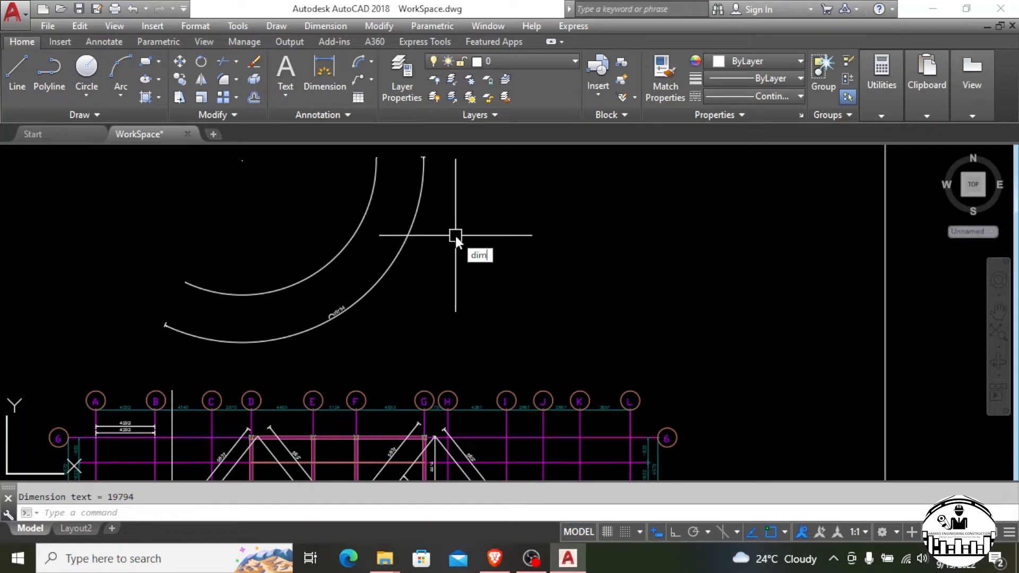
{"action": "type", "text": "Ac"}
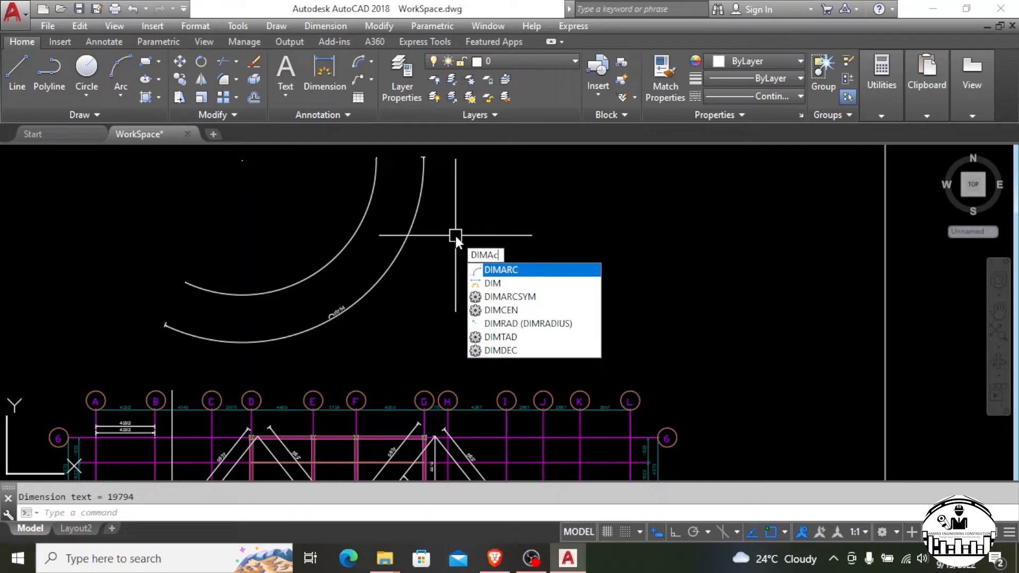
{"action": "key", "text": "Return"}
{"action": "scroll", "coordinate": [420, 253], "scroll_direction": "down", "scroll_amount": 6}
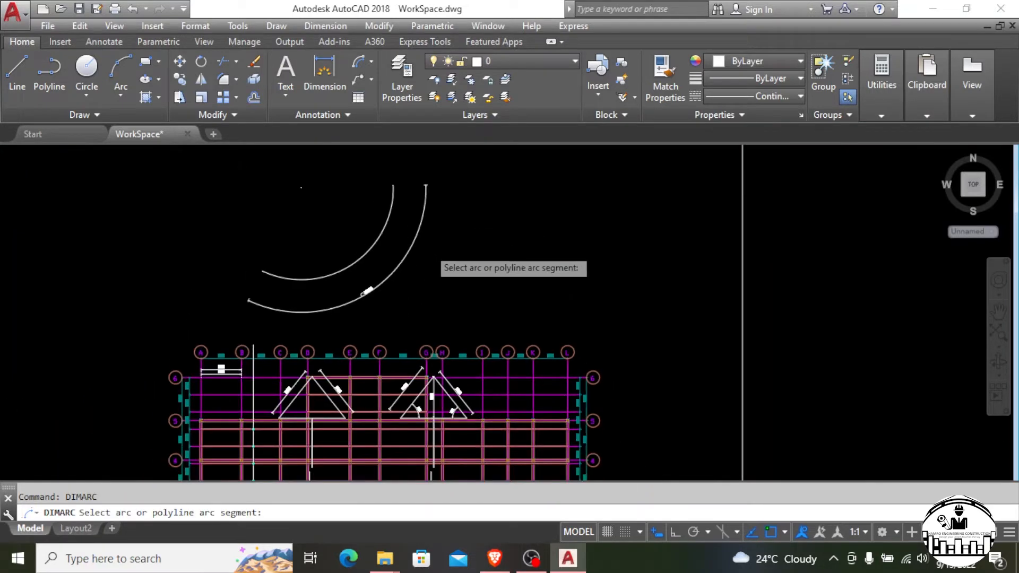
{"action": "scroll", "coordinate": [459, 244], "scroll_direction": "down", "scroll_amount": 1}
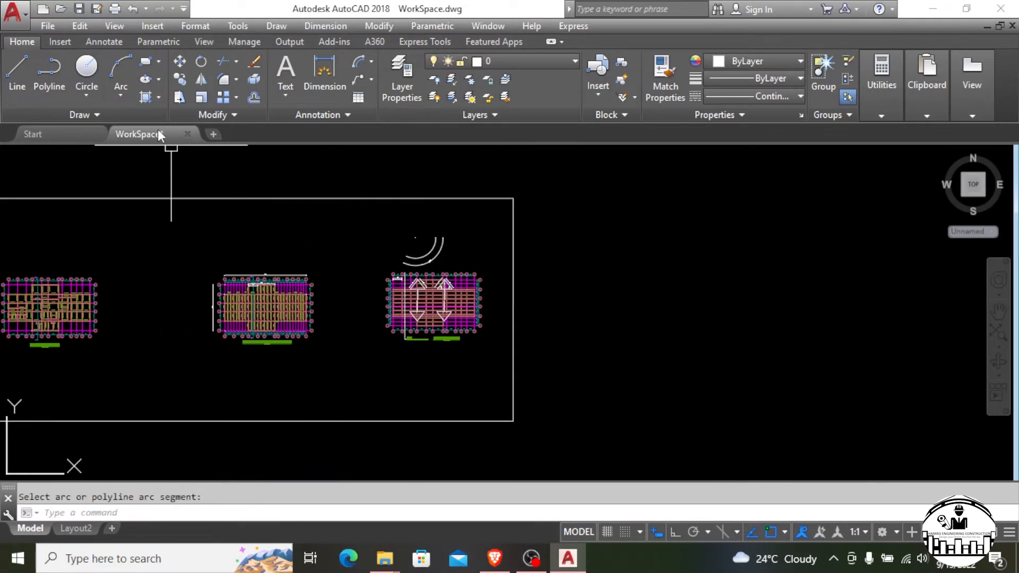
Draw a small three-point arc that dips downward in the empty area beside the existing dimensioned arc, toward the neighbouring plan
{"action": "left_click", "coordinate": [130, 64]}
{"action": "left_click", "coordinate": [319, 234]}
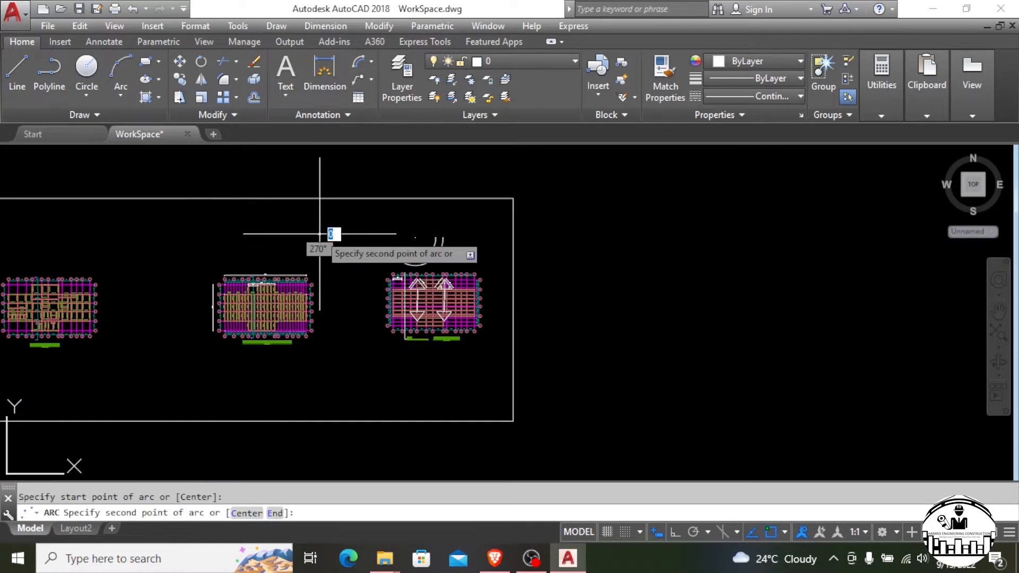
{"action": "scroll", "coordinate": [340, 241], "scroll_direction": "up", "scroll_amount": 4}
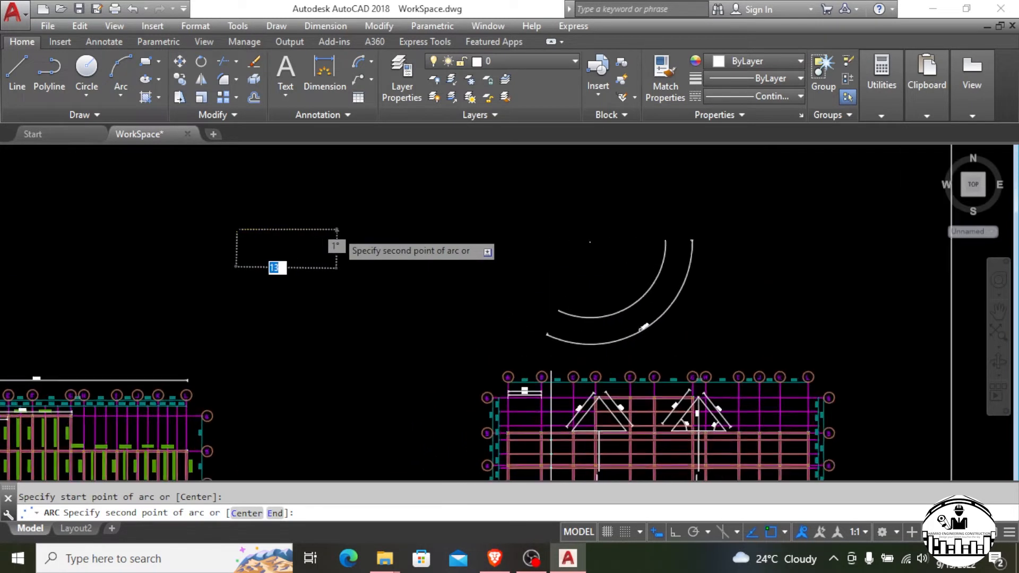
{"action": "left_click", "coordinate": [312, 244]}
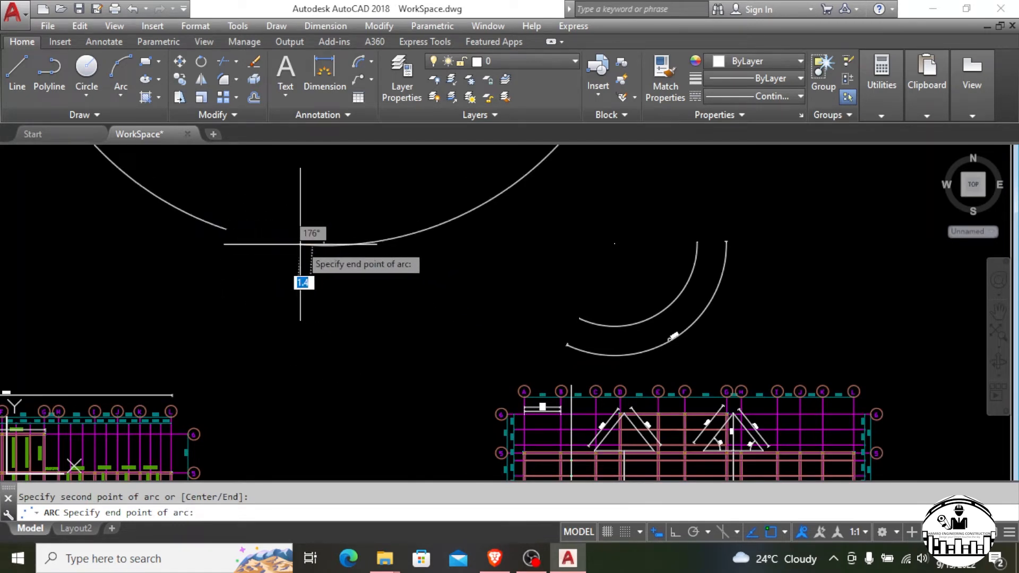
{"action": "scroll", "coordinate": [300, 252], "scroll_direction": "down", "scroll_amount": 3}
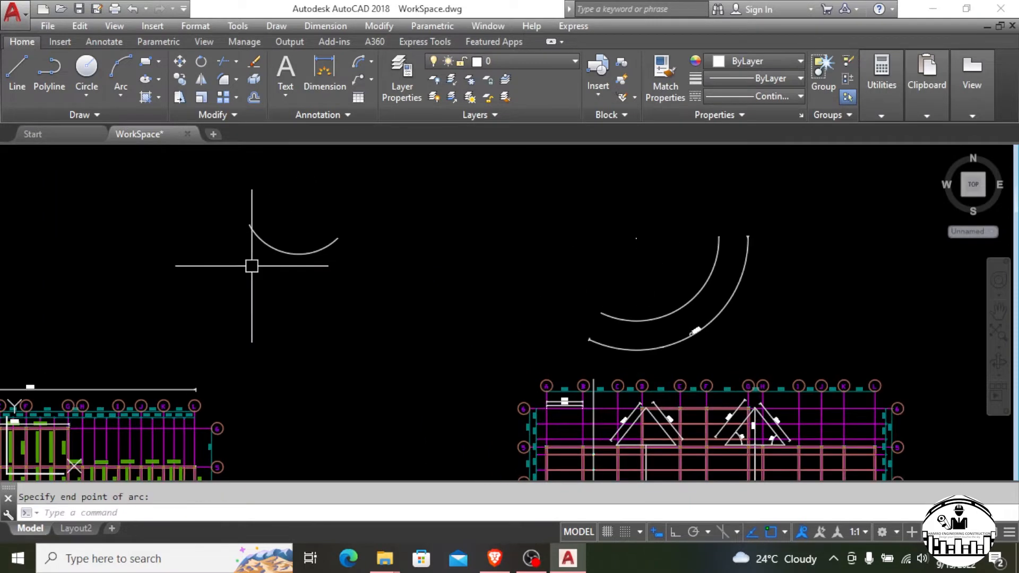
Add an arc length dimension to the new small arc with DIMARC, offset inside the curve
{"action": "scroll", "coordinate": [260, 266], "scroll_direction": "up", "scroll_amount": 4}
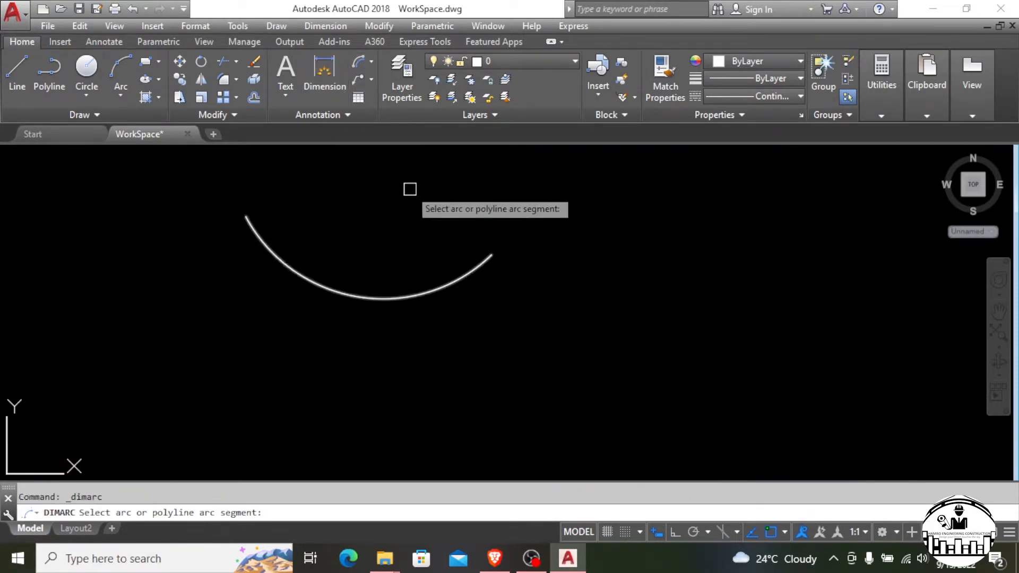
{"action": "key", "text": "Escape"}
{"action": "type", "text": "dima"}
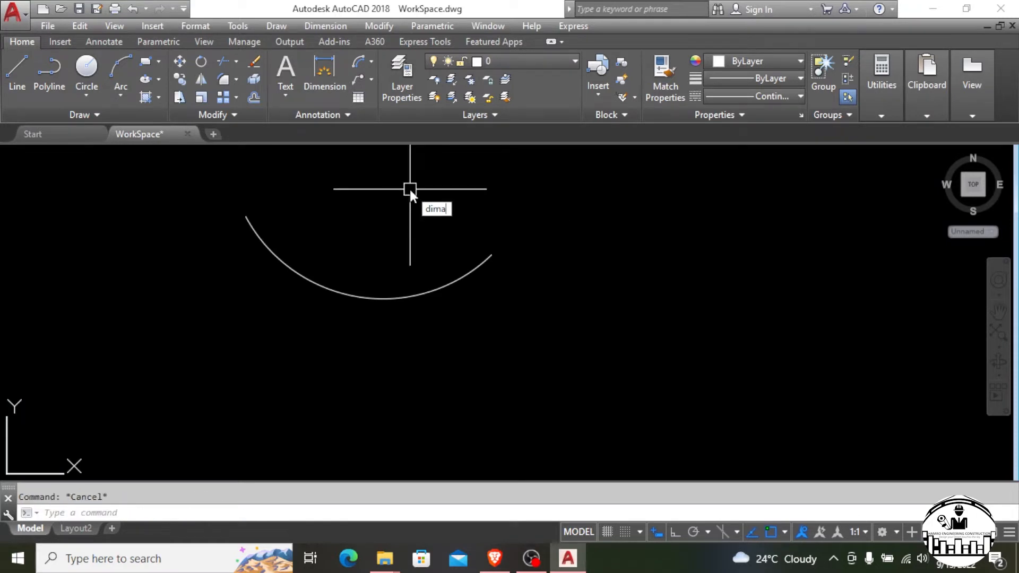
{"action": "type", "text": "rc"}
{"action": "key", "text": "Return"}
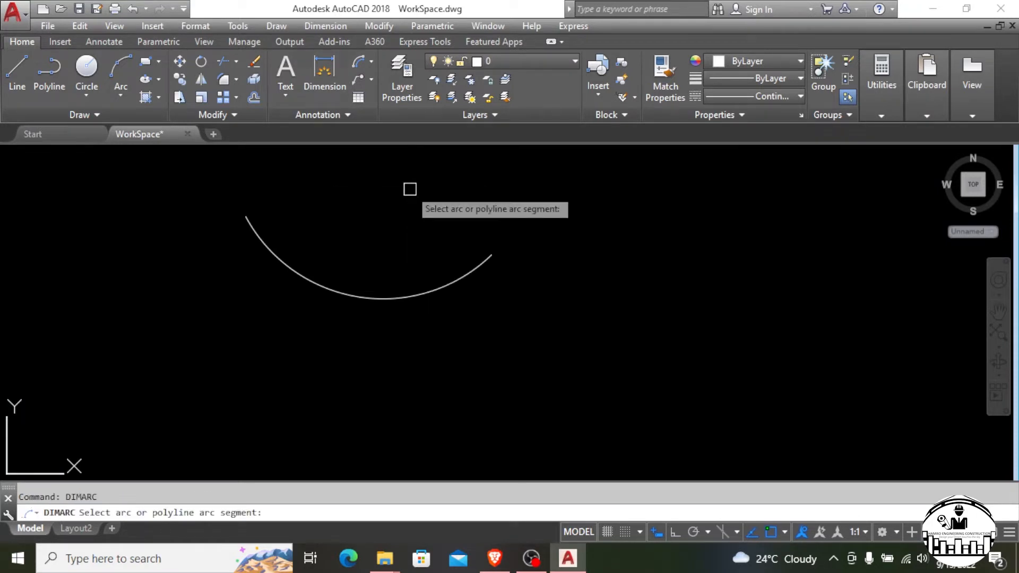
{"action": "left_click", "coordinate": [348, 296]}
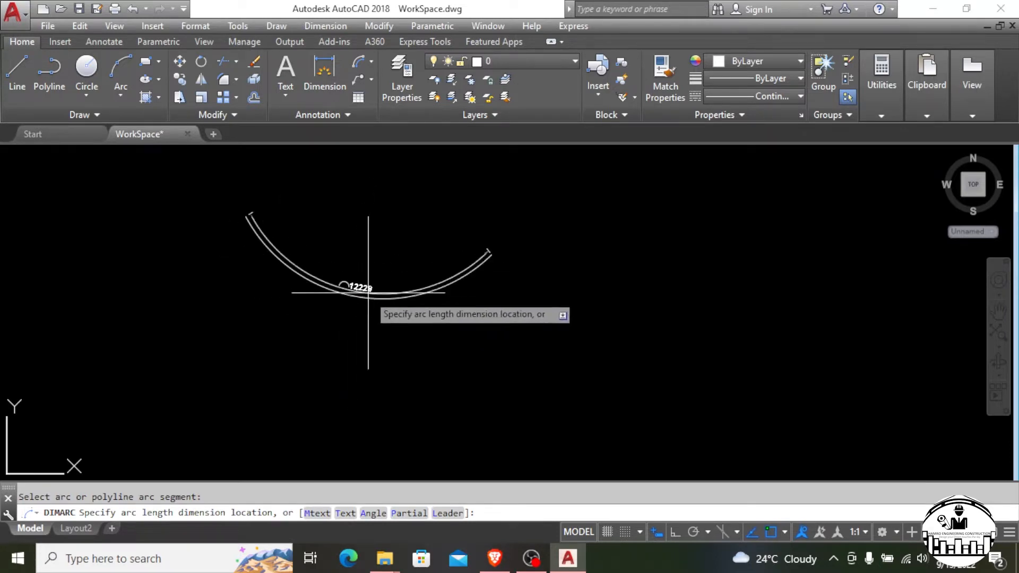
{"action": "left_click", "coordinate": [367, 270]}
{"action": "scroll", "coordinate": [368, 271], "scroll_direction": "down", "scroll_amount": 10}
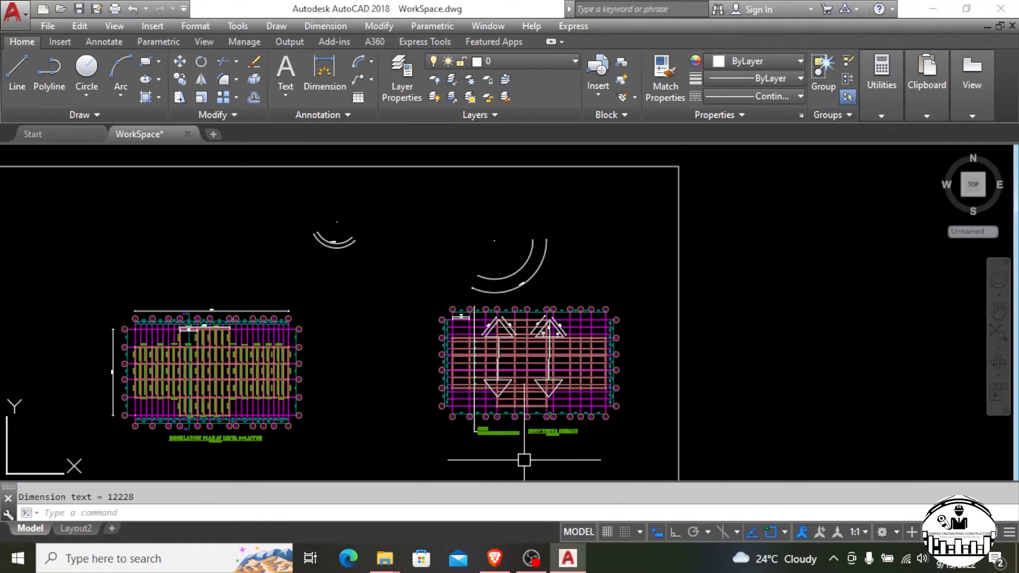
{"action": "scroll", "coordinate": [528, 440], "scroll_direction": "up", "scroll_amount": 4}
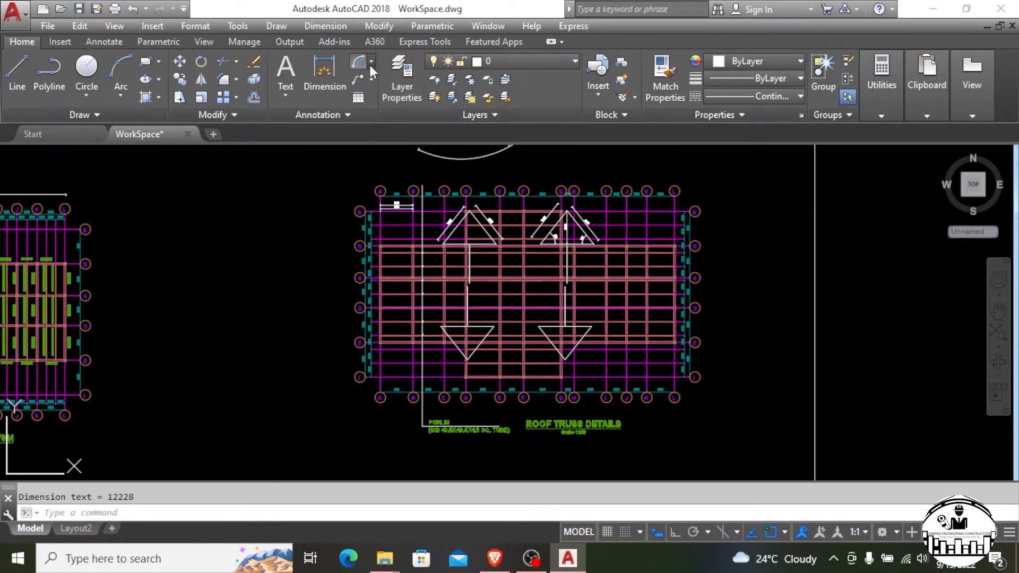
{"action": "left_click", "coordinate": [371, 62]}
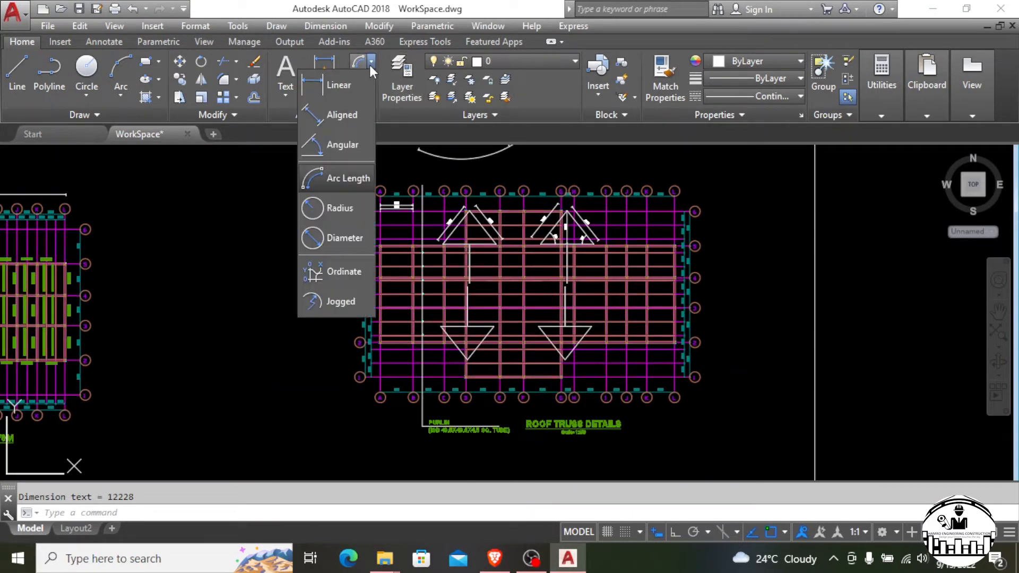
{"action": "left_click", "coordinate": [345, 215]}
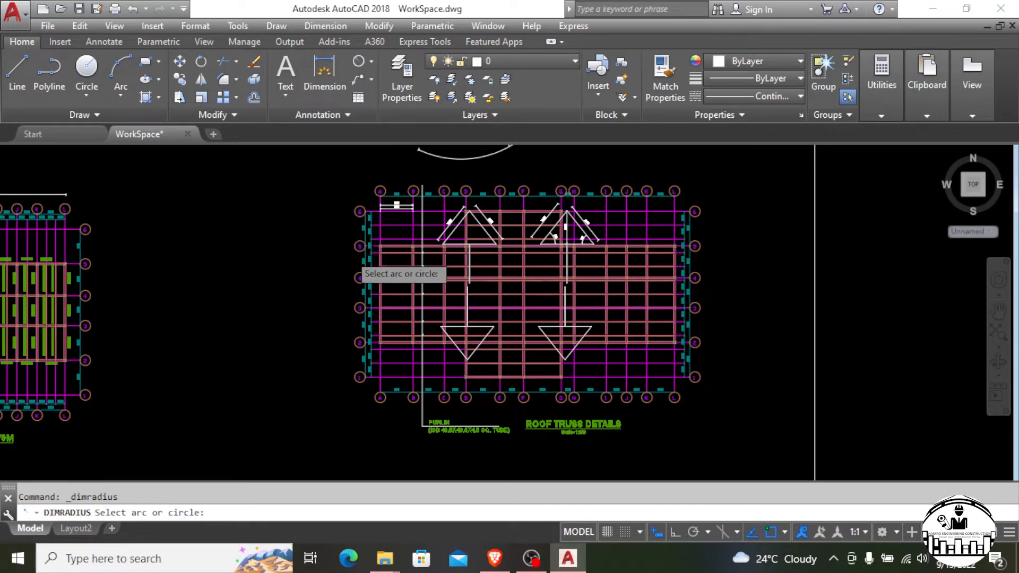
{"action": "scroll", "coordinate": [356, 194], "scroll_direction": "up", "scroll_amount": 5}
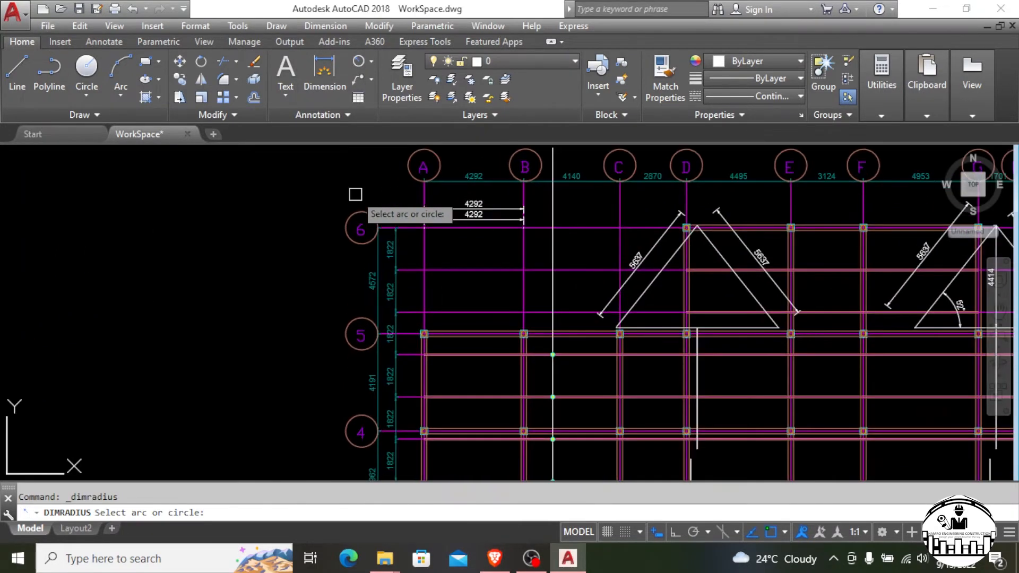
{"action": "scroll", "coordinate": [355, 194], "scroll_direction": "up", "scroll_amount": 4}
{"action": "scroll", "coordinate": [433, 229], "scroll_direction": "down", "scroll_amount": 2}
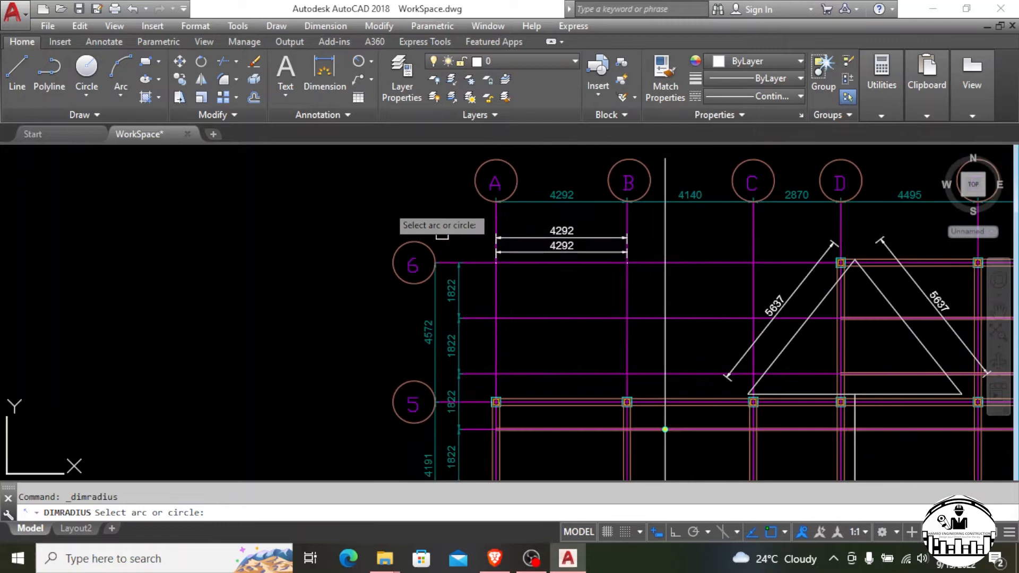
Draw a circle with a radius of about 1800 in the empty area beside the grid 6 bubble of the roof truss plan
{"action": "left_click", "coordinate": [87, 67]}
{"action": "left_click", "coordinate": [173, 265]}
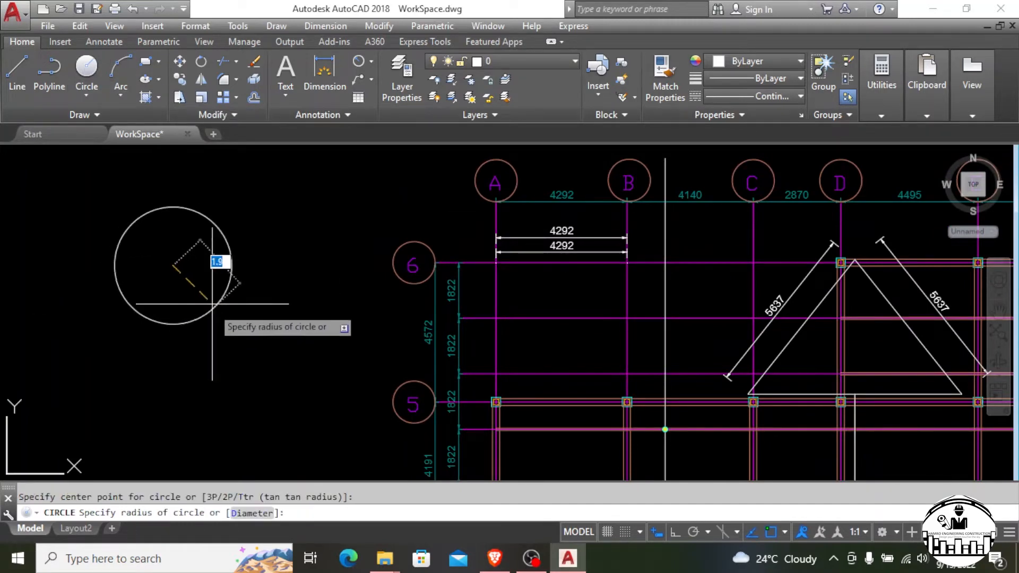
{"action": "left_click", "coordinate": [224, 276]}
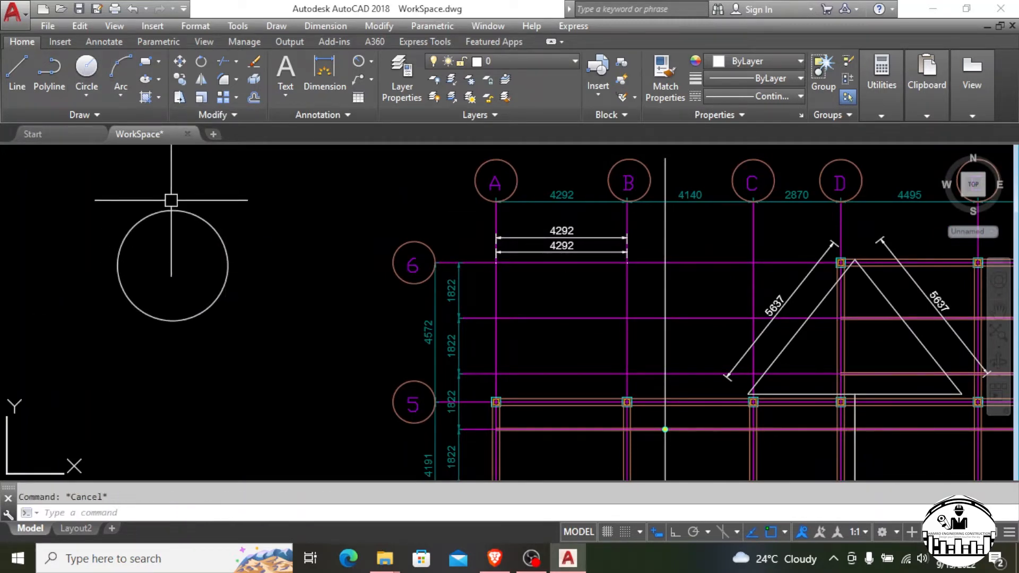
{"action": "type", "text": "dimr"}
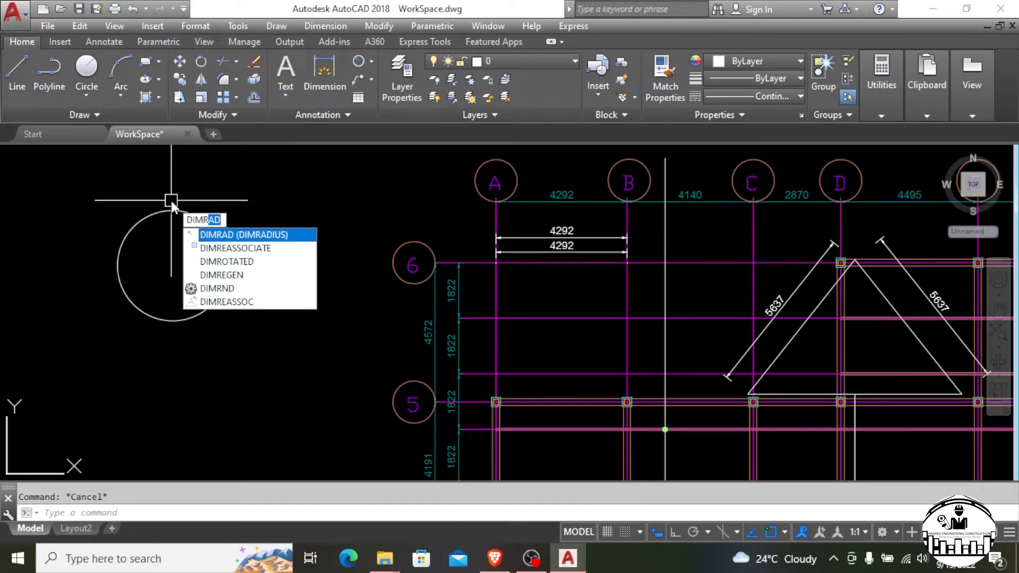
{"action": "type", "text": "ad"}
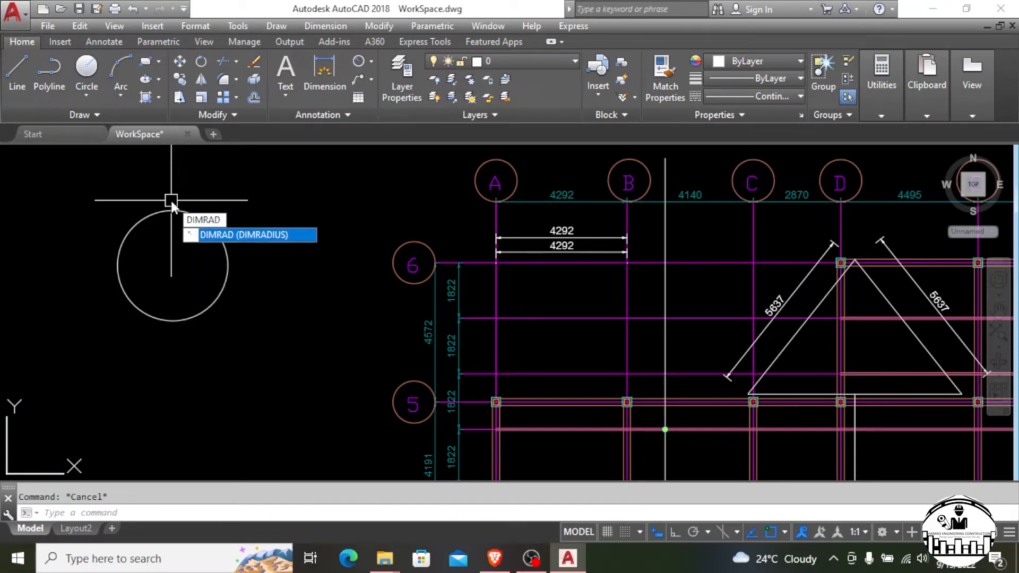
{"action": "key", "text": "Return"}
{"action": "left_click", "coordinate": [186, 215]}
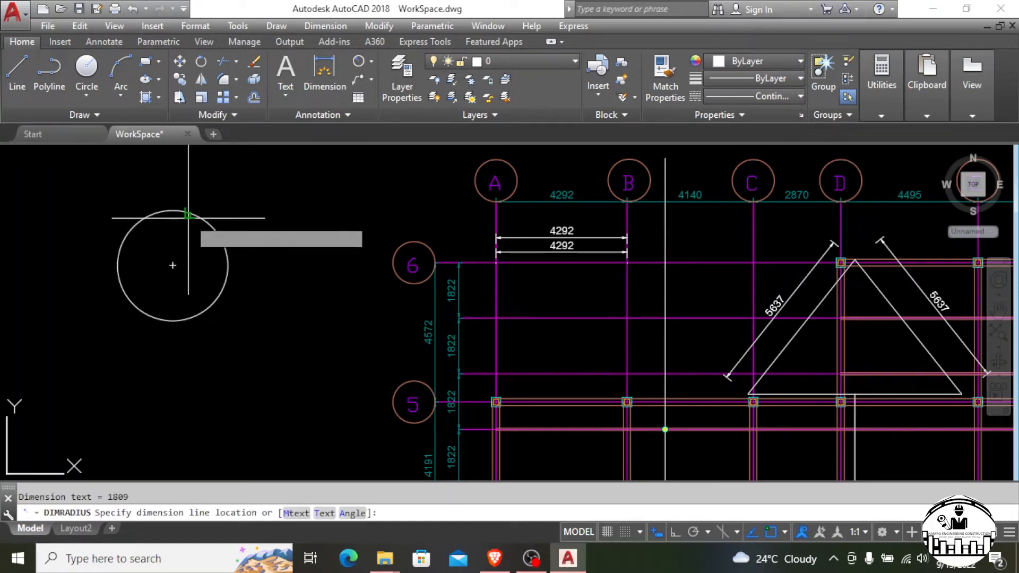
{"action": "scroll", "coordinate": [233, 199], "scroll_direction": "up", "scroll_amount": 5}
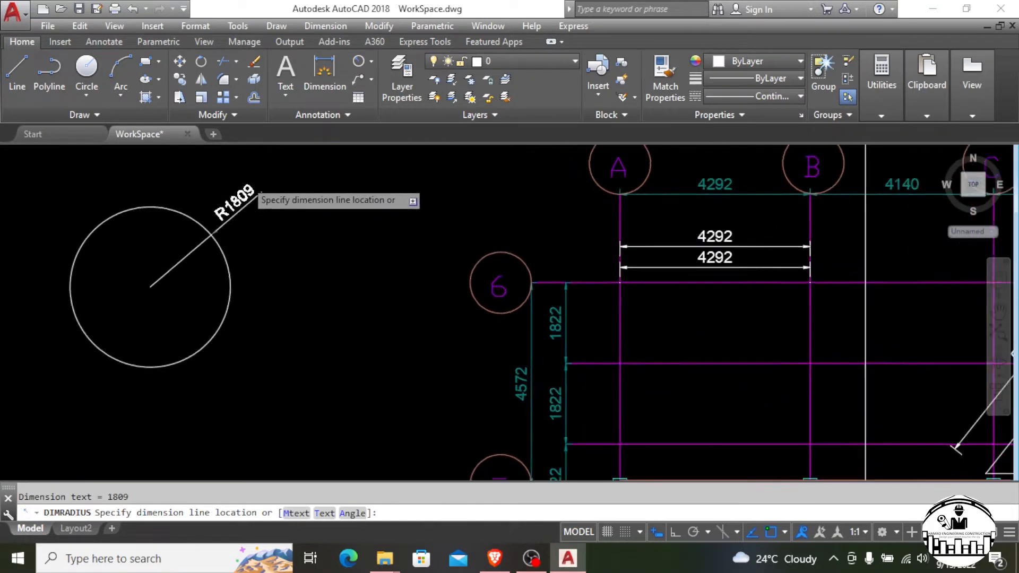
{"action": "scroll", "coordinate": [228, 194], "scroll_direction": "up", "scroll_amount": 4}
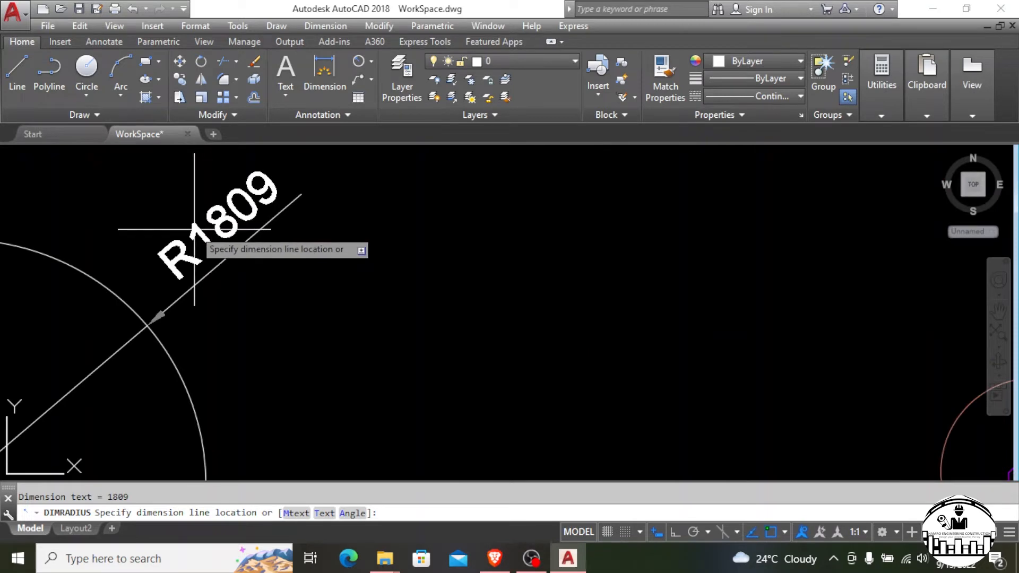
{"action": "scroll", "coordinate": [313, 234], "scroll_direction": "down", "scroll_amount": 2}
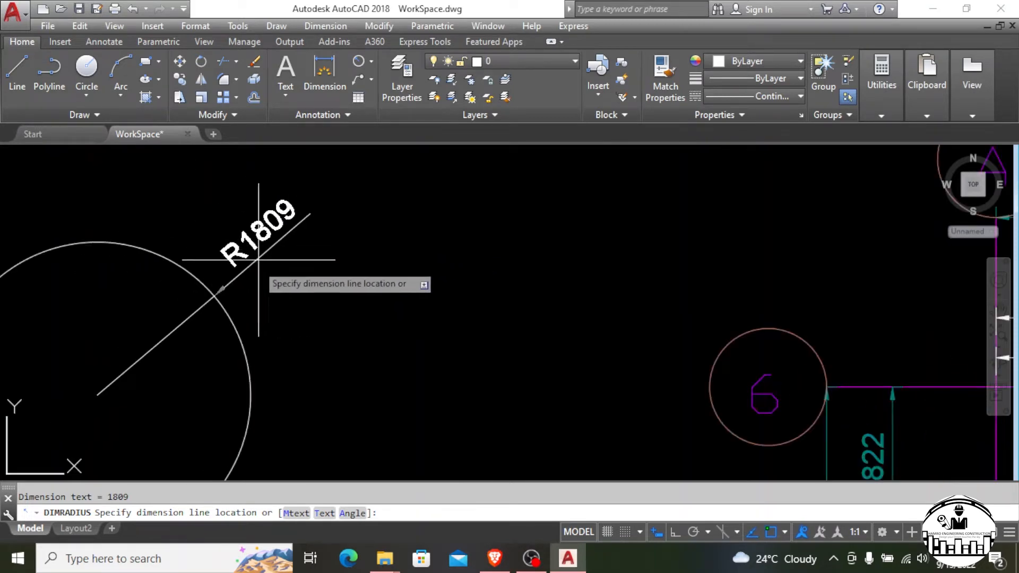
{"action": "key", "text": "Escape"}
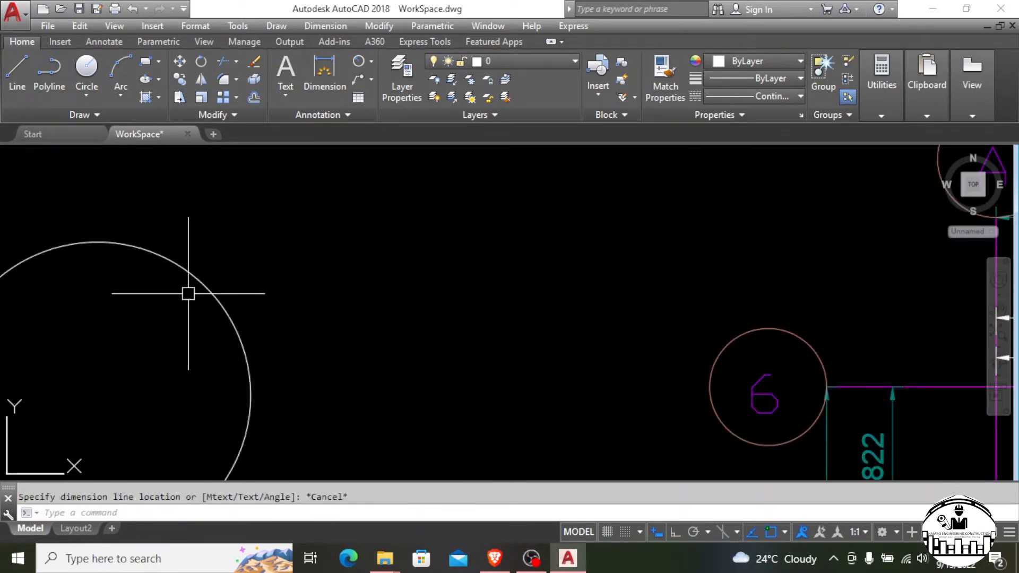
Add a radius dimension to the new circle with DIMRADIUS, placing its text outside the circle toward the upper right
{"action": "type", "text": "dimrad"}
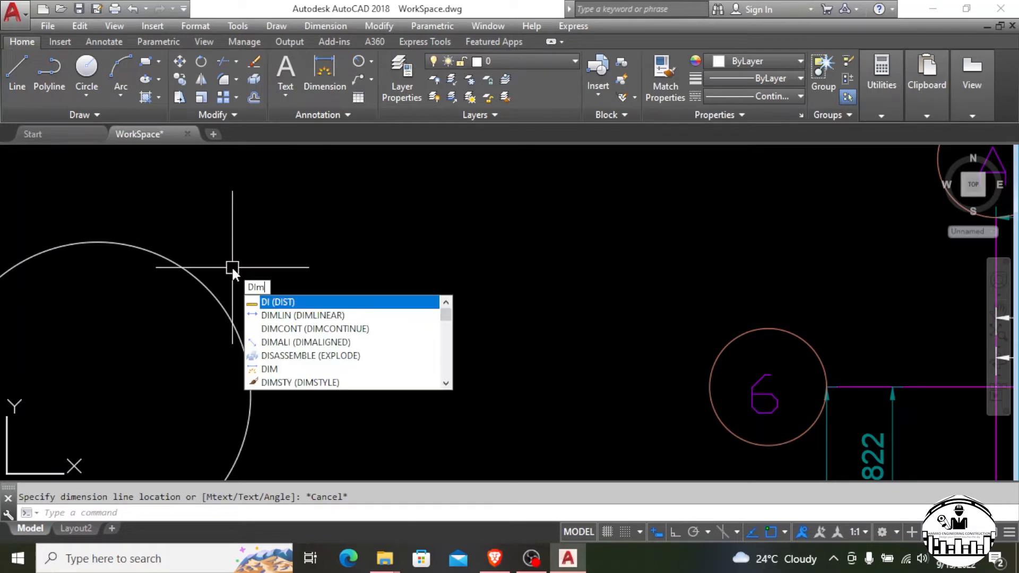
{"action": "type", "text": "ius"}
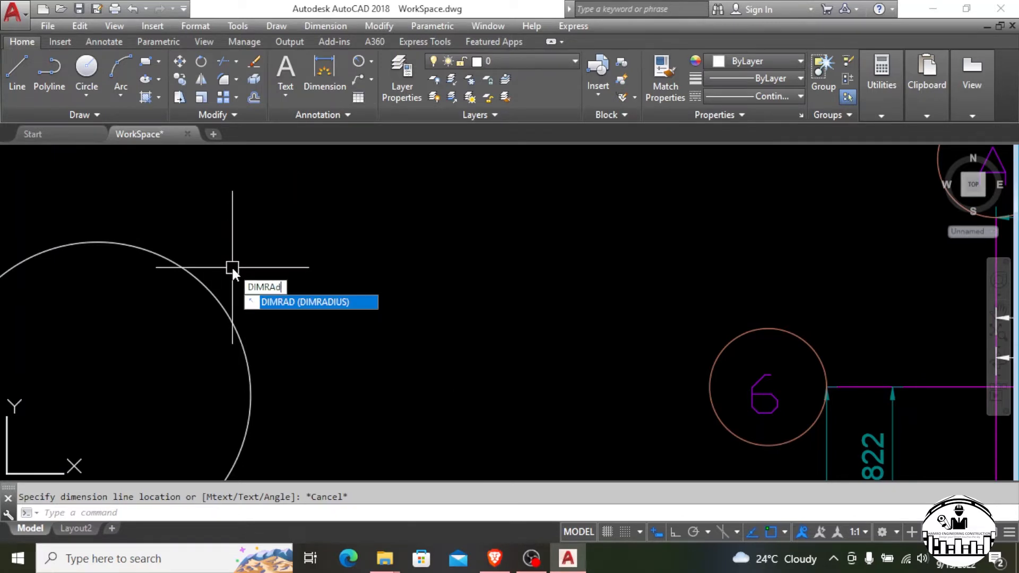
{"action": "key", "text": "Return"}
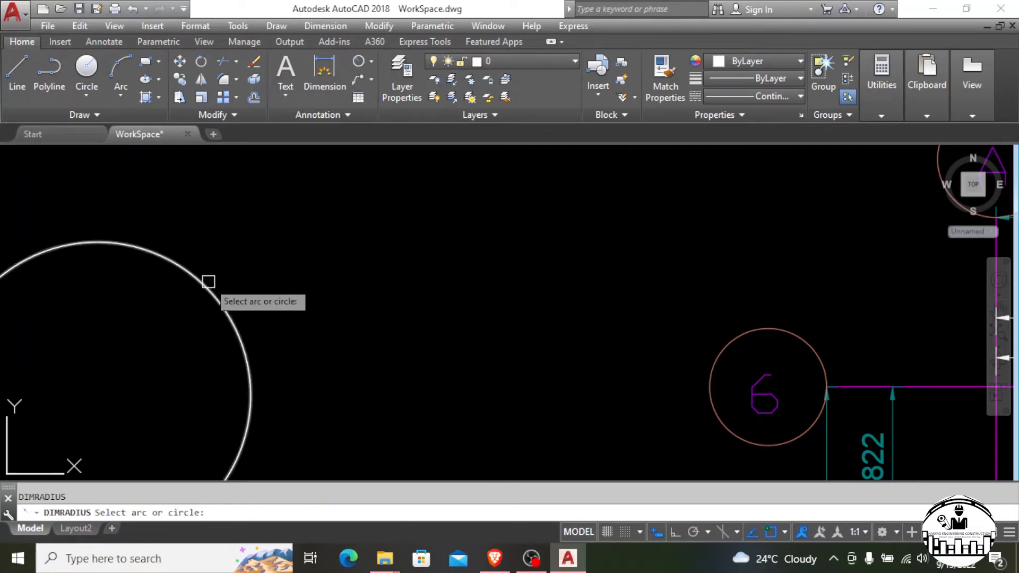
{"action": "left_click", "coordinate": [208, 283]}
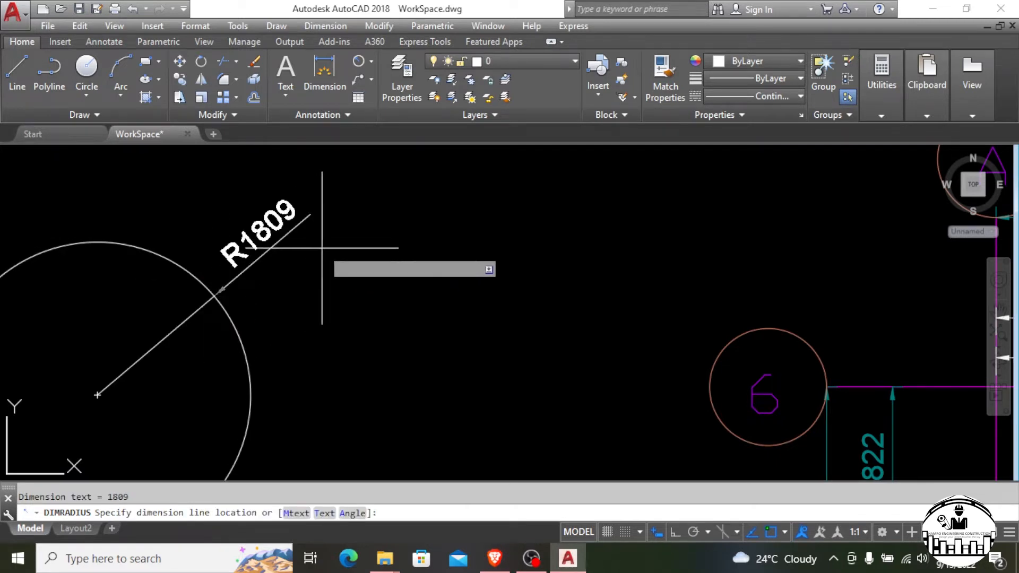
{"action": "left_click", "coordinate": [321, 248]}
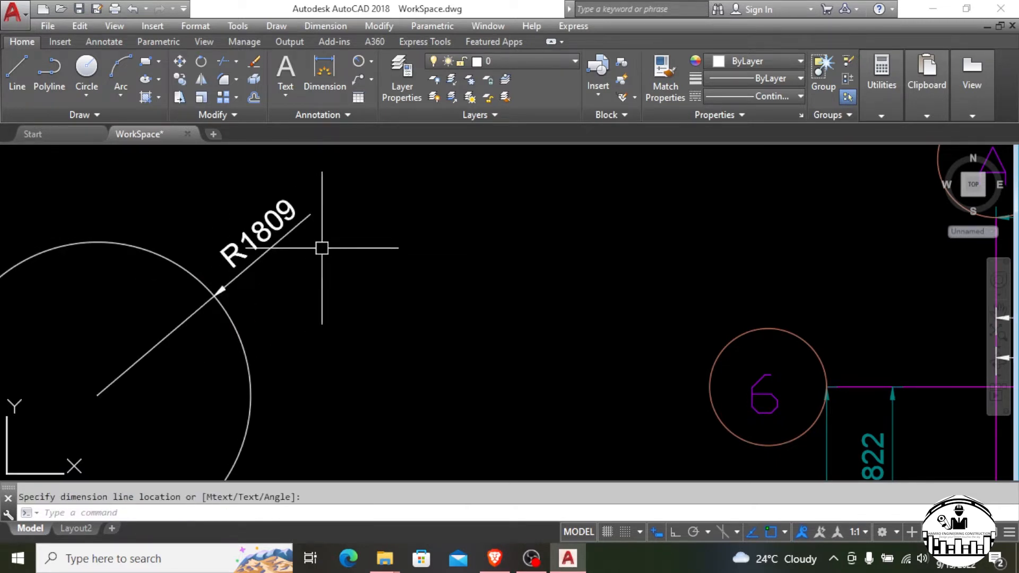
{"action": "left_click", "coordinate": [293, 233]}
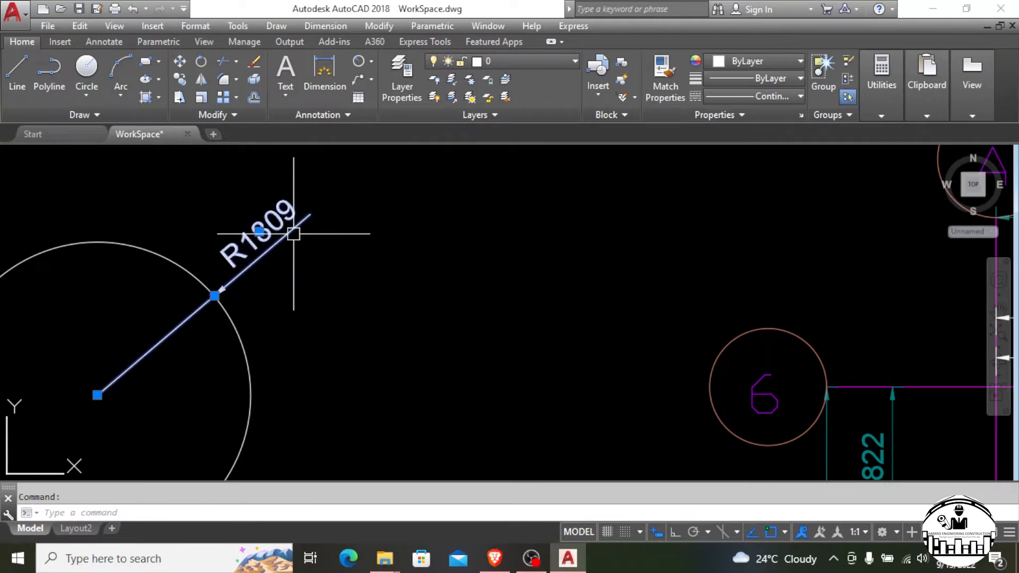
{"action": "left_click", "coordinate": [215, 296]}
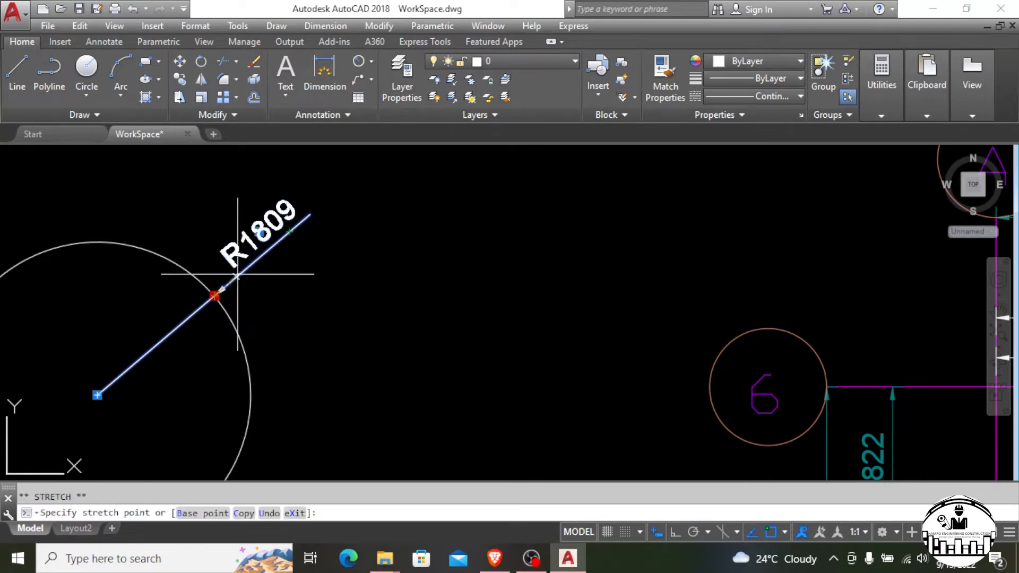
{"action": "key", "text": "Escape"}
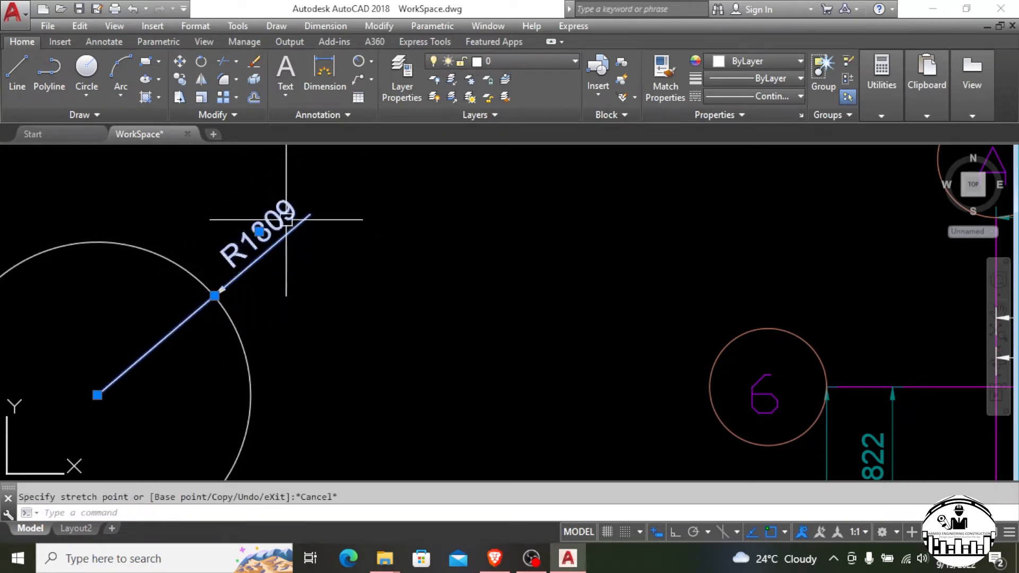
{"action": "key", "text": "Escape"}
{"action": "left_click", "coordinate": [259, 231]}
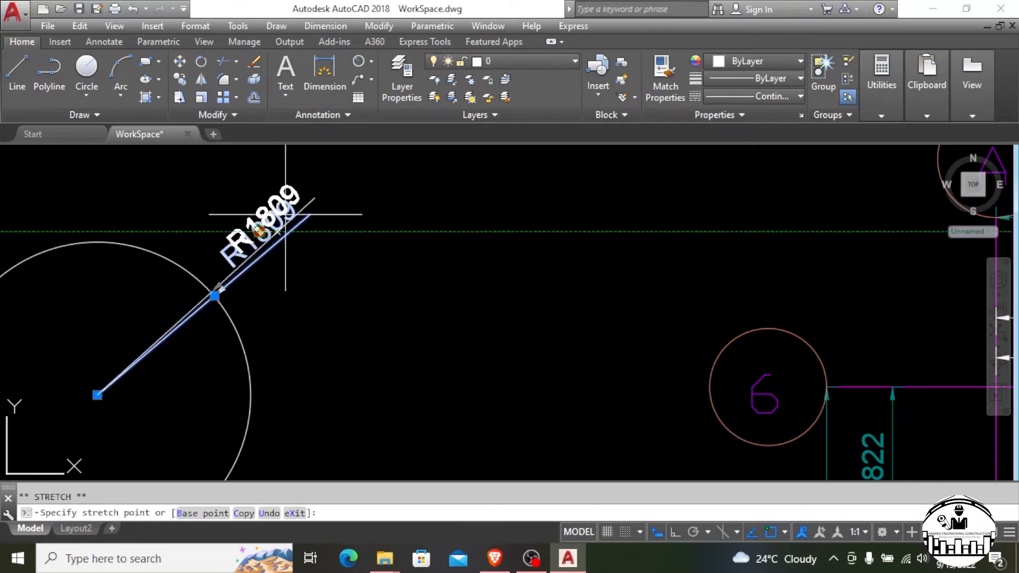
{"action": "scroll", "coordinate": [330, 280], "scroll_direction": "down", "scroll_amount": 2}
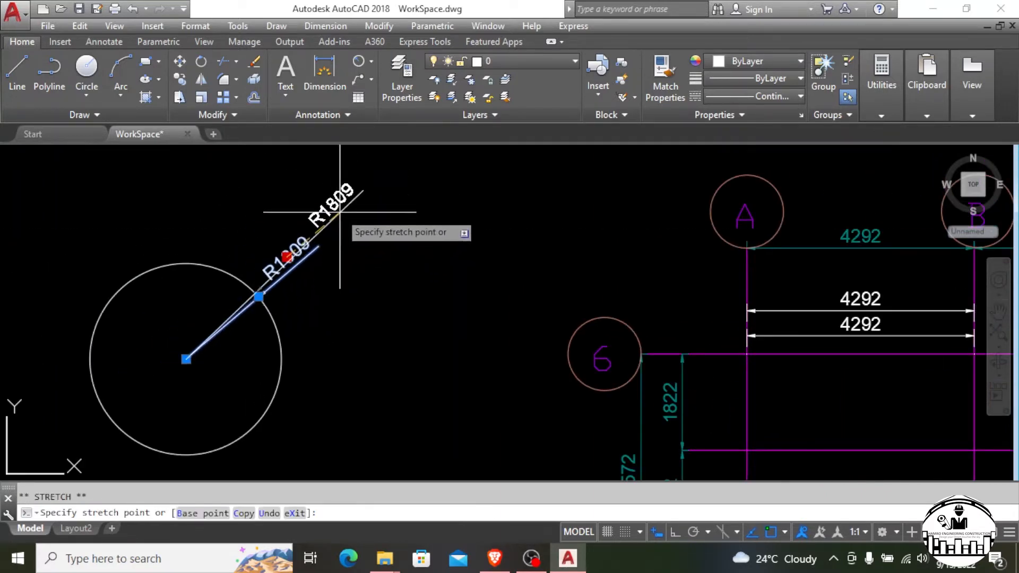
{"action": "key", "text": "Escape"}
{"action": "key", "text": "Escape"}
{"action": "scroll", "coordinate": [252, 197], "scroll_direction": "down", "scroll_amount": 2}
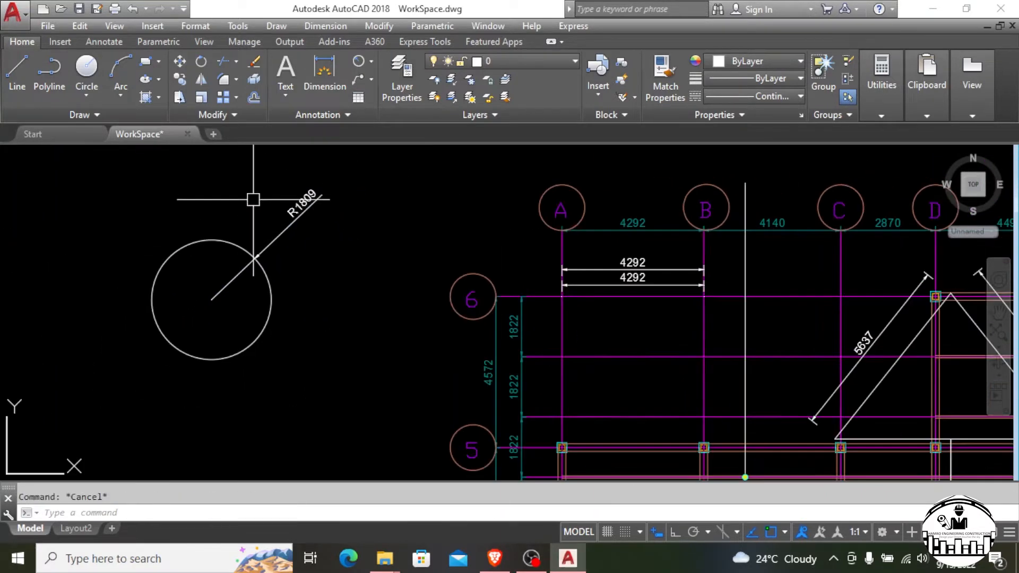
{"action": "scroll", "coordinate": [254, 212], "scroll_direction": "down", "scroll_amount": 5}
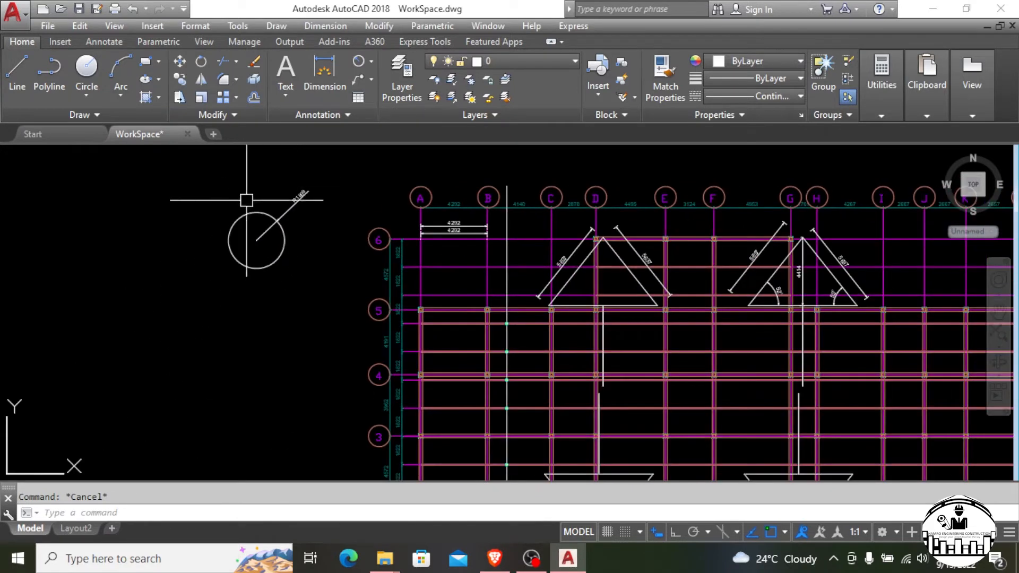
Draw a circle with a diameter of about 9850 in the empty area below the radius-dimensioned circle, beside the roof truss plan
{"action": "scroll", "coordinate": [369, 178], "scroll_direction": "up", "scroll_amount": 2}
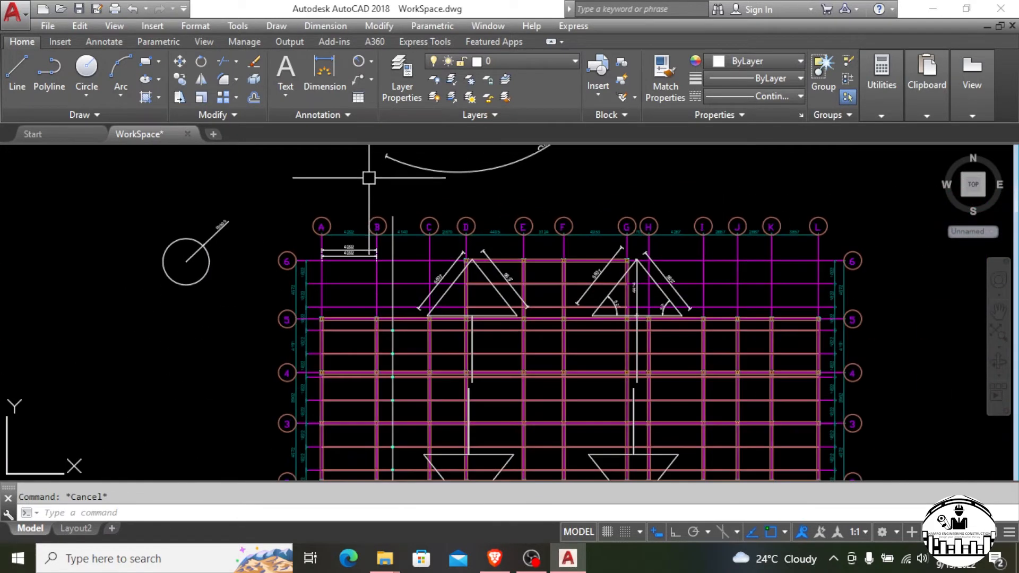
{"action": "left_click", "coordinate": [372, 61]}
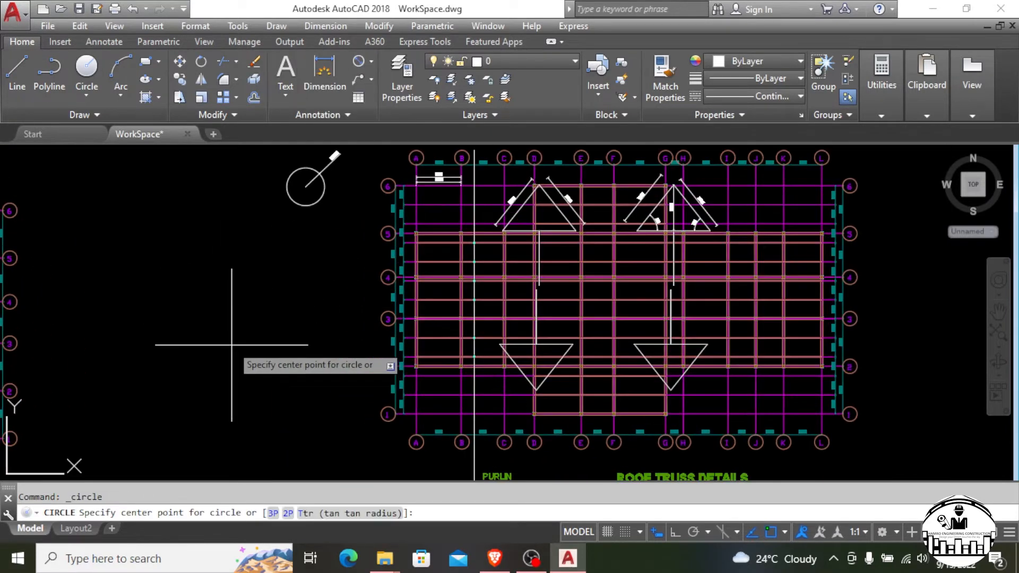
{"action": "left_click", "coordinate": [230, 340]}
{"action": "left_click", "coordinate": [270, 309]}
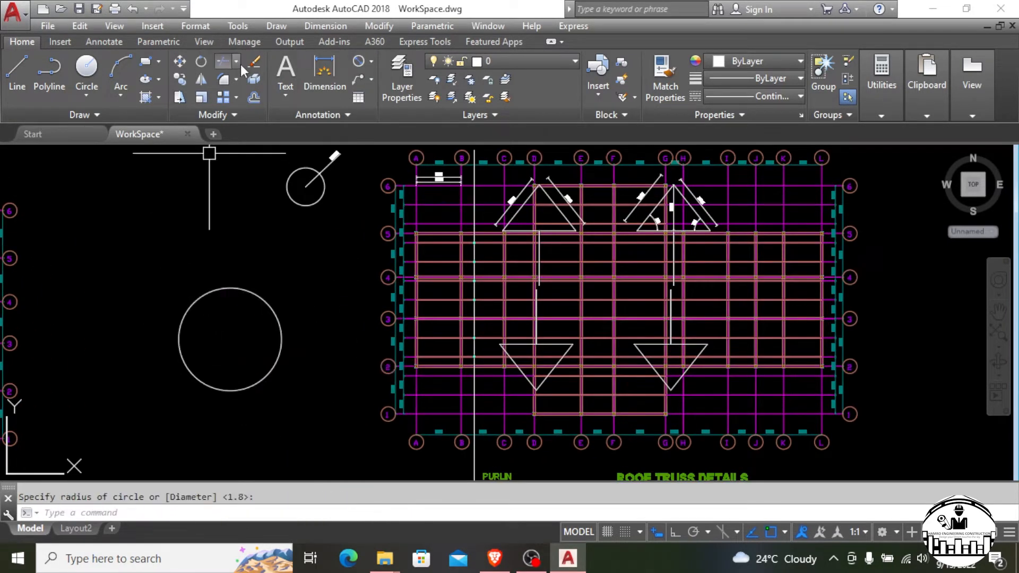
Add a diameter dimension to the new large circle with DIMDIAMETER, placing its text just outside the circle toward the upper right
{"action": "left_click", "coordinate": [362, 63]}
{"action": "left_click", "coordinate": [280, 335]}
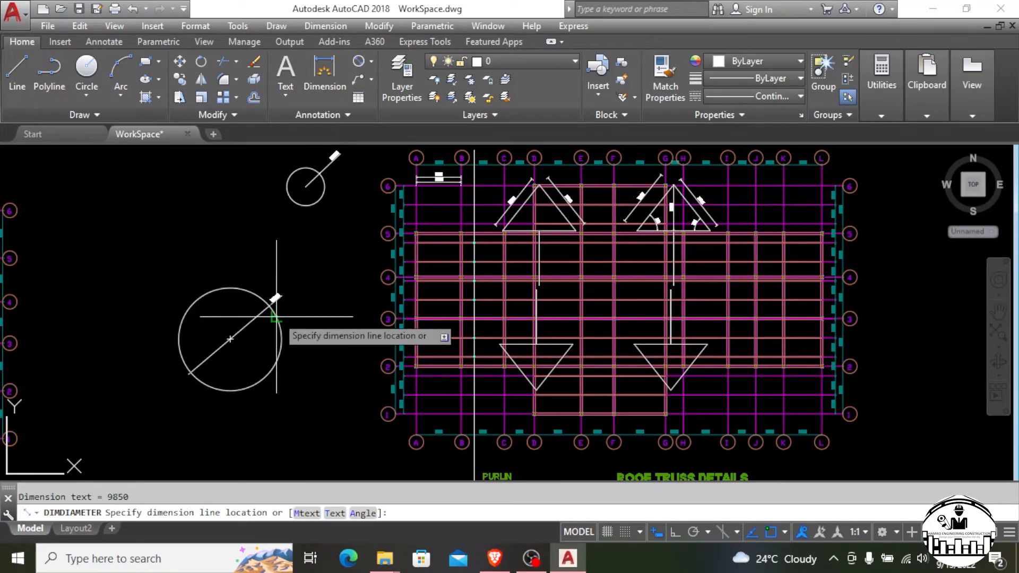
{"action": "scroll", "coordinate": [256, 326], "scroll_direction": "up", "scroll_amount": 8}
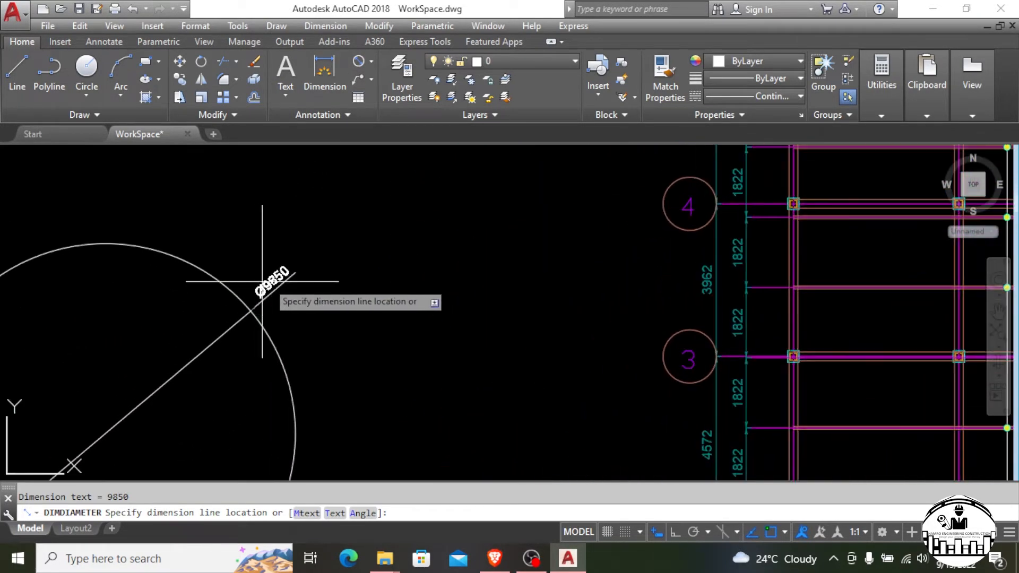
{"action": "left_click", "coordinate": [273, 284]}
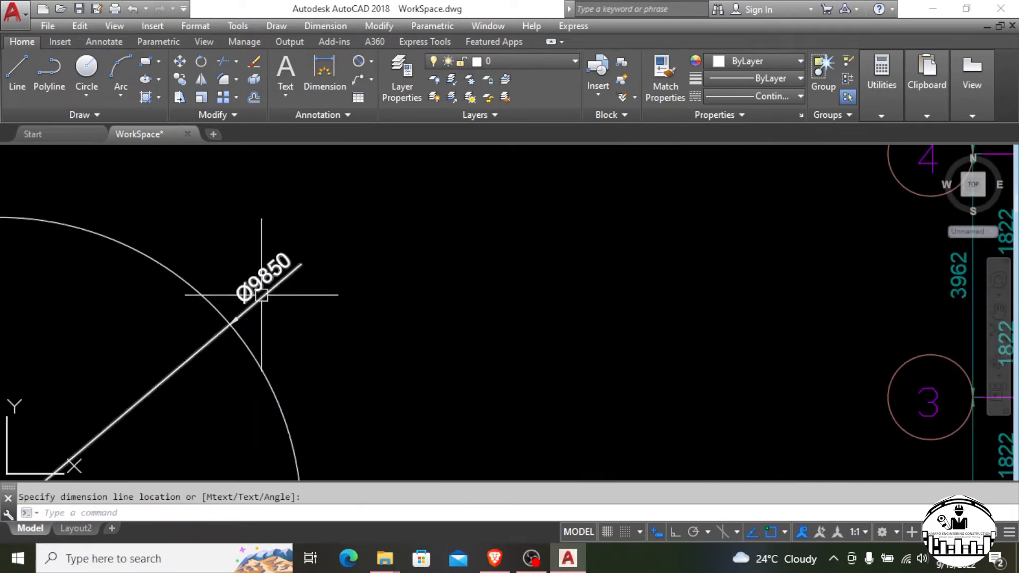
Stretch the diameter dimension's text farther outside the circle toward the upper right and back inside near the circle's center
{"action": "left_click", "coordinate": [303, 262]}
{"action": "left_click", "coordinate": [261, 276]}
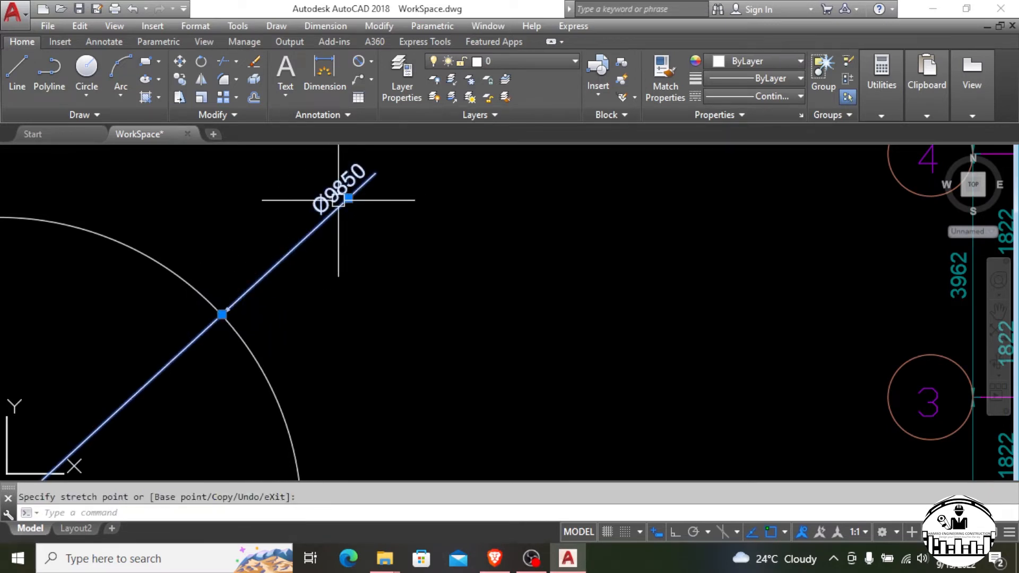
{"action": "scroll", "coordinate": [466, 193], "scroll_direction": "down", "scroll_amount": 5}
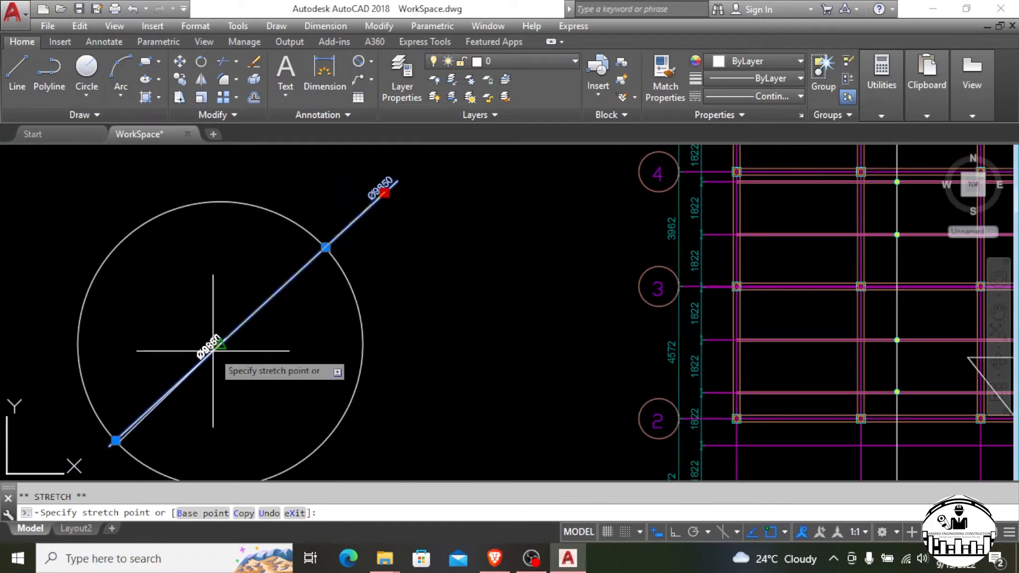
{"action": "left_click", "coordinate": [207, 330]}
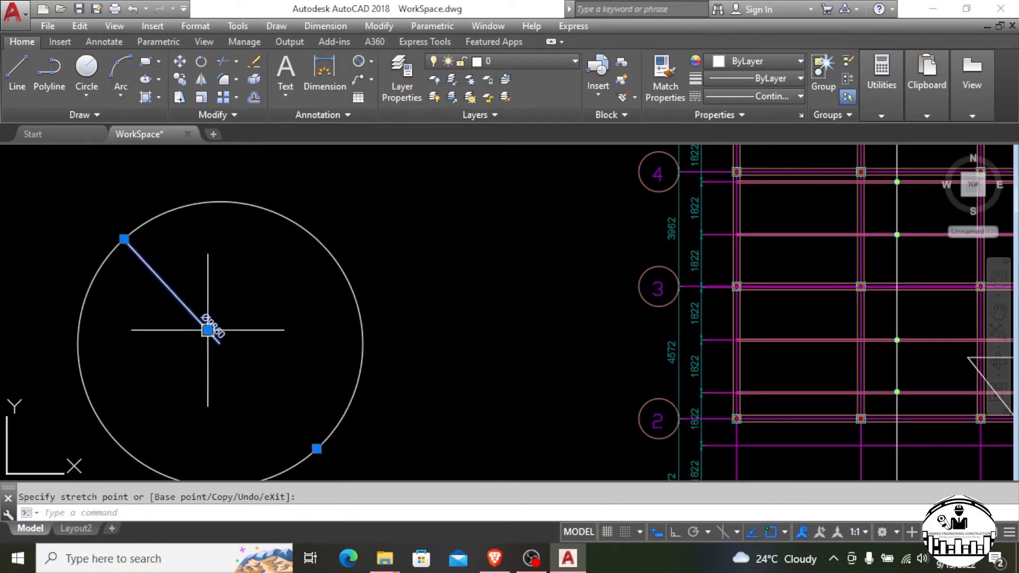
Stretch the diameter dimension's text from near the circle's center to outside the circle toward the lower right
{"action": "scroll", "coordinate": [200, 313], "scroll_direction": "up", "scroll_amount": 2}
{"action": "scroll", "coordinate": [335, 239], "scroll_direction": "down", "scroll_amount": 2}
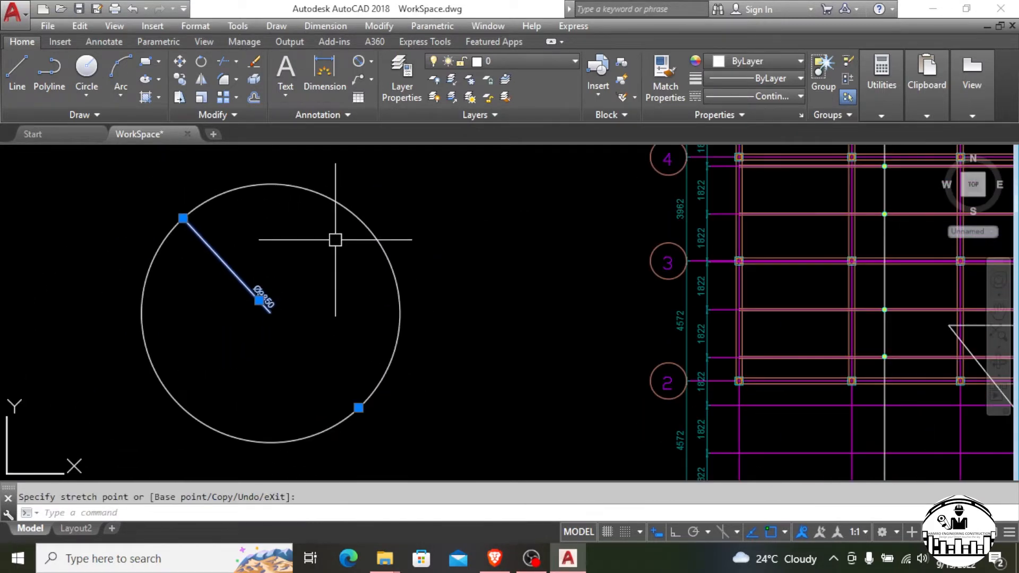
{"action": "left_click", "coordinate": [260, 301]}
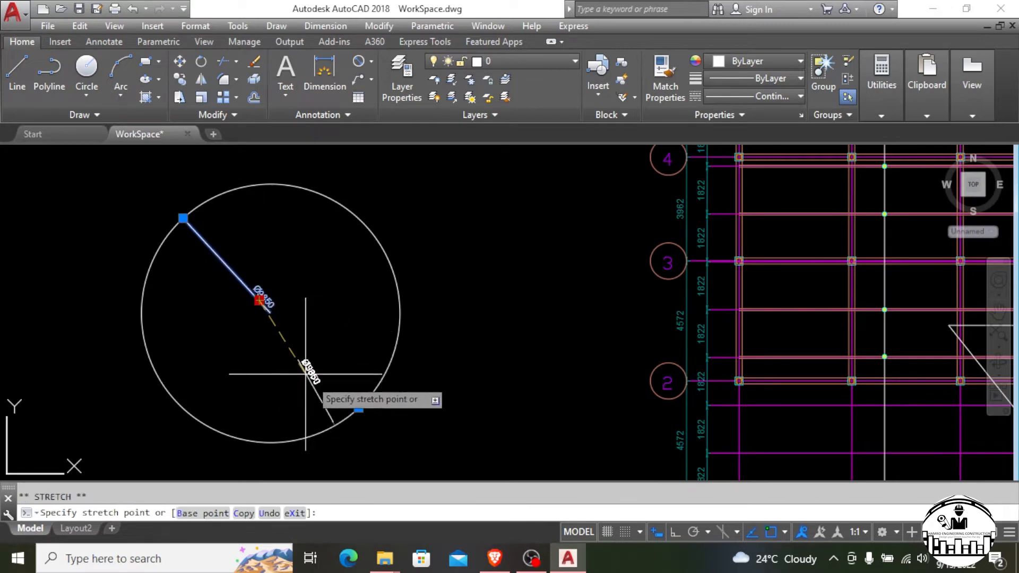
{"action": "left_click", "coordinate": [421, 466]}
{"action": "scroll", "coordinate": [419, 313], "scroll_direction": "down", "scroll_amount": 2}
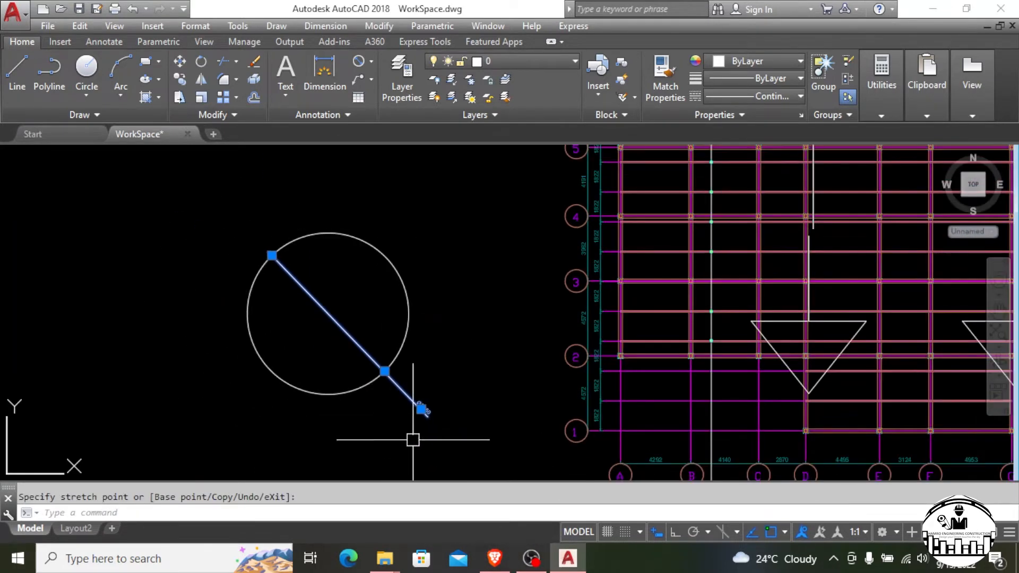
Add an ordinate dimension at the centre of the small circle, with its leader ending just outside the circle's right side
{"action": "scroll", "coordinate": [417, 419], "scroll_direction": "up", "scroll_amount": 5}
{"action": "key", "text": "Escape"}
{"action": "scroll", "coordinate": [310, 356], "scroll_direction": "down", "scroll_amount": 10}
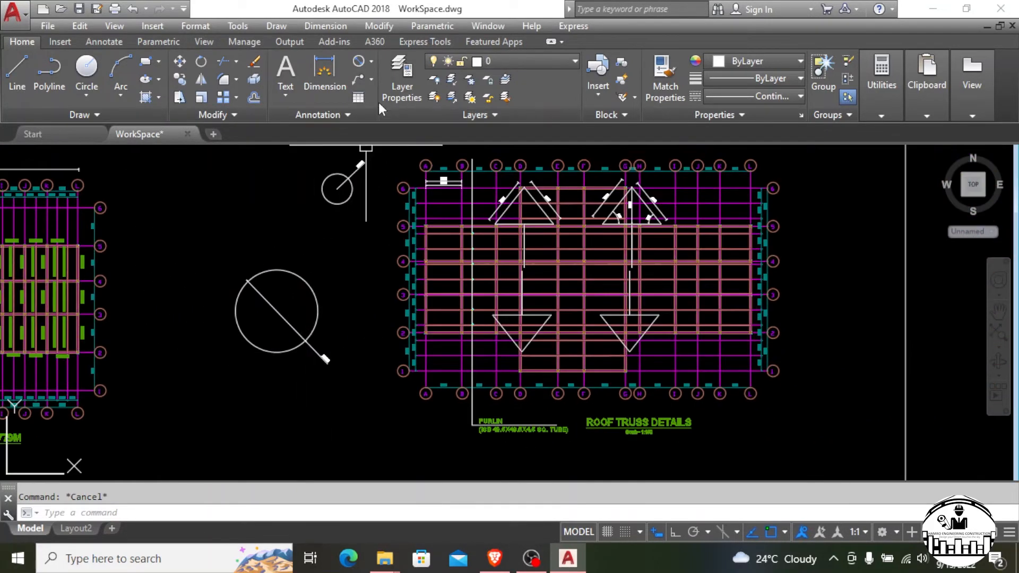
{"action": "left_click", "coordinate": [371, 63]}
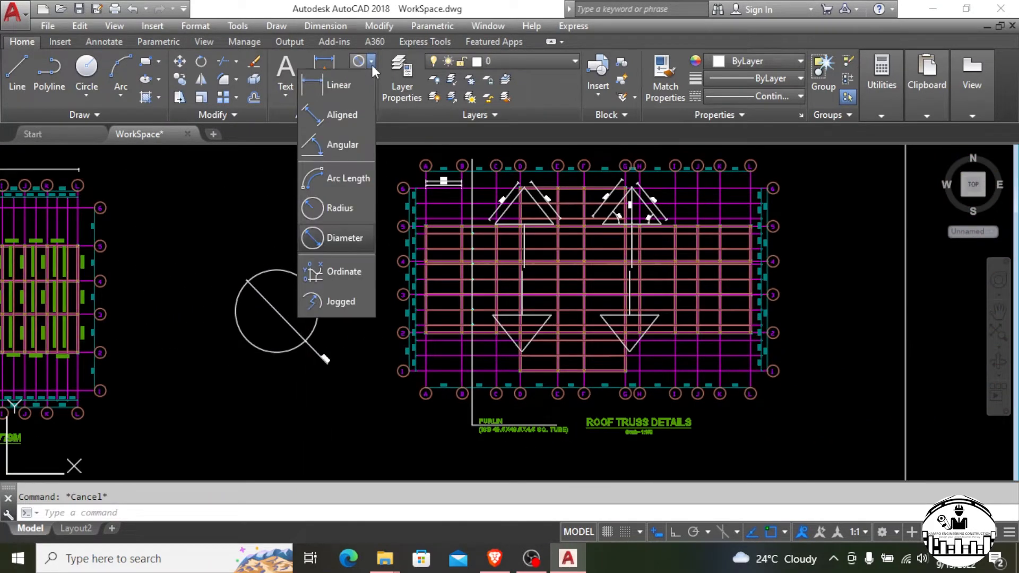
{"action": "left_click", "coordinate": [359, 276]}
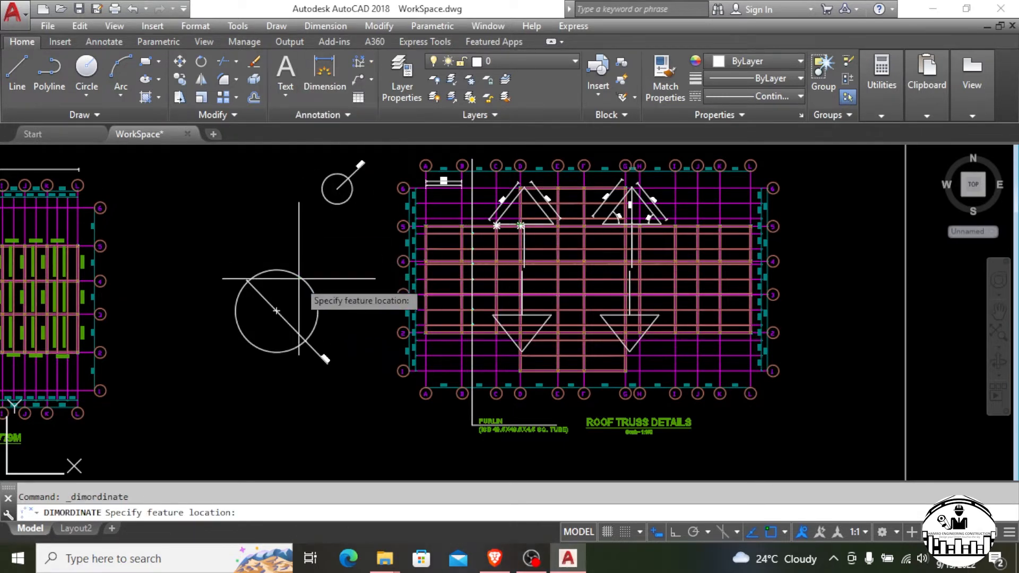
{"action": "scroll", "coordinate": [339, 210], "scroll_direction": "up", "scroll_amount": 3}
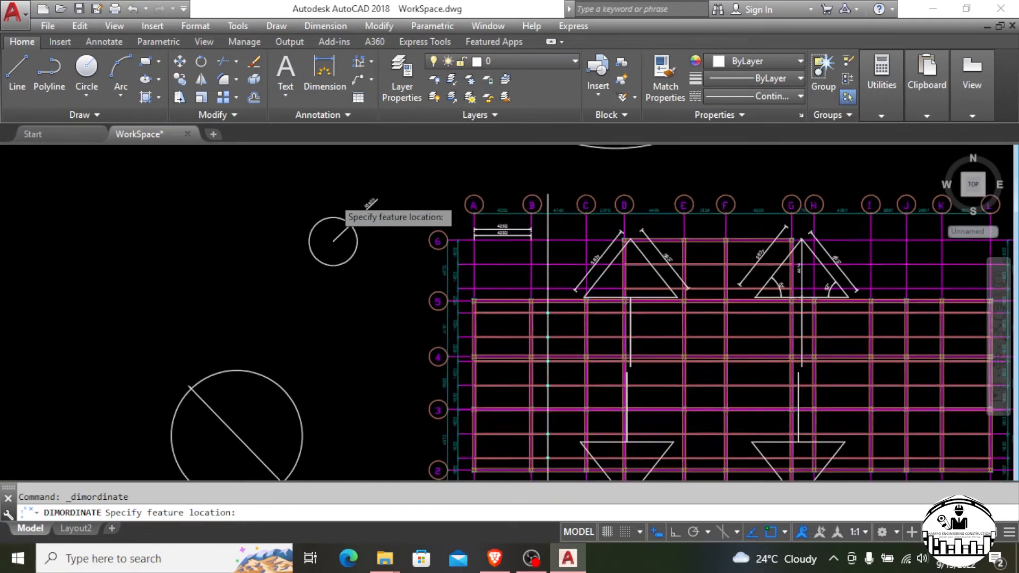
{"action": "scroll", "coordinate": [334, 201], "scroll_direction": "up", "scroll_amount": 5}
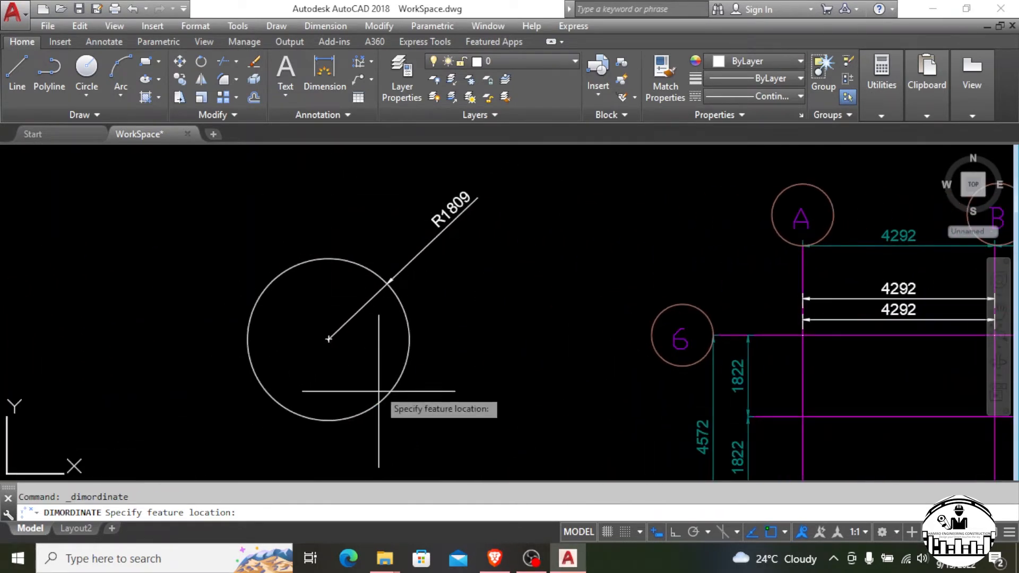
{"action": "left_click", "coordinate": [329, 339]}
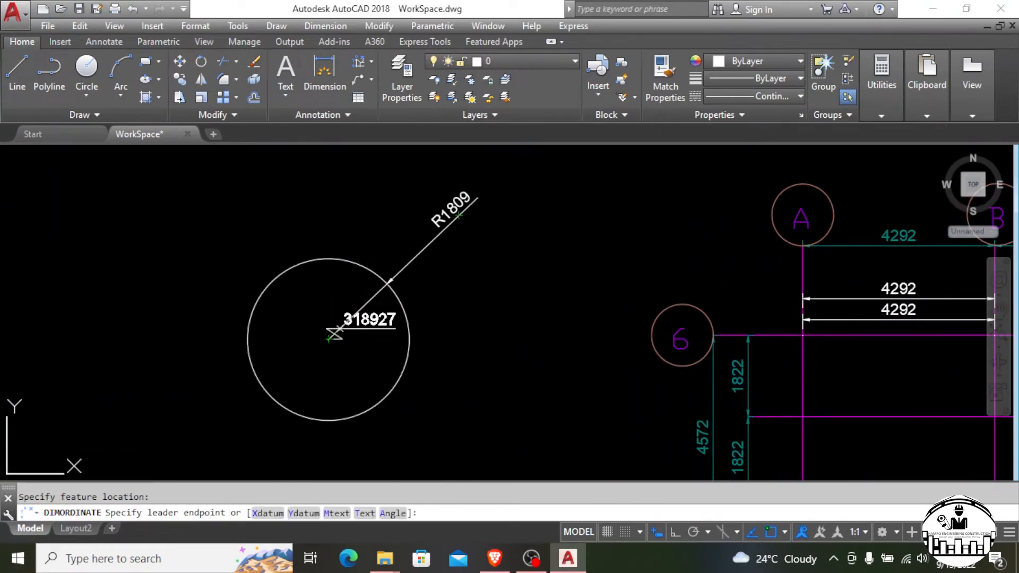
{"action": "left_click", "coordinate": [446, 336]}
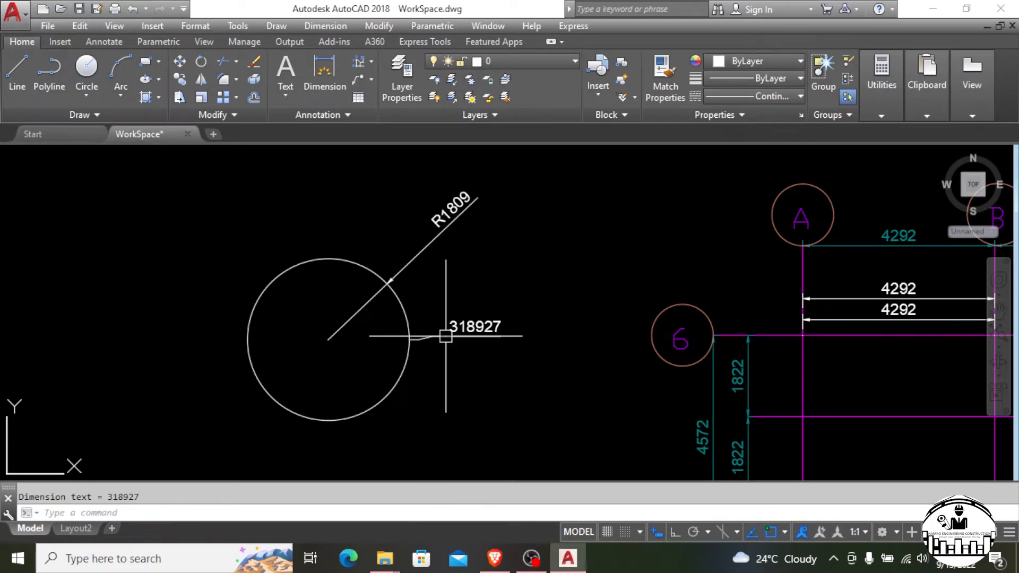
Add an ordinate dimension at the centre of the large circle, placing its leader text just outside the circle's right side
{"action": "scroll", "coordinate": [485, 336], "scroll_direction": "up", "scroll_amount": 4}
{"action": "scroll", "coordinate": [503, 231], "scroll_direction": "down", "scroll_amount": 12}
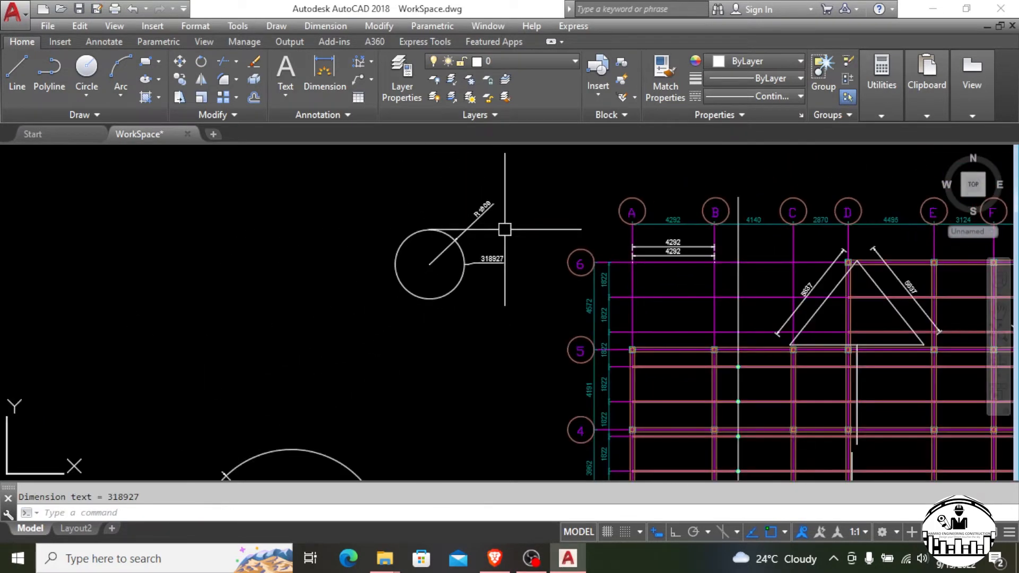
{"action": "scroll", "coordinate": [505, 229], "scroll_direction": "down", "scroll_amount": 2}
{"action": "scroll", "coordinate": [459, 283], "scroll_direction": "down", "scroll_amount": 2}
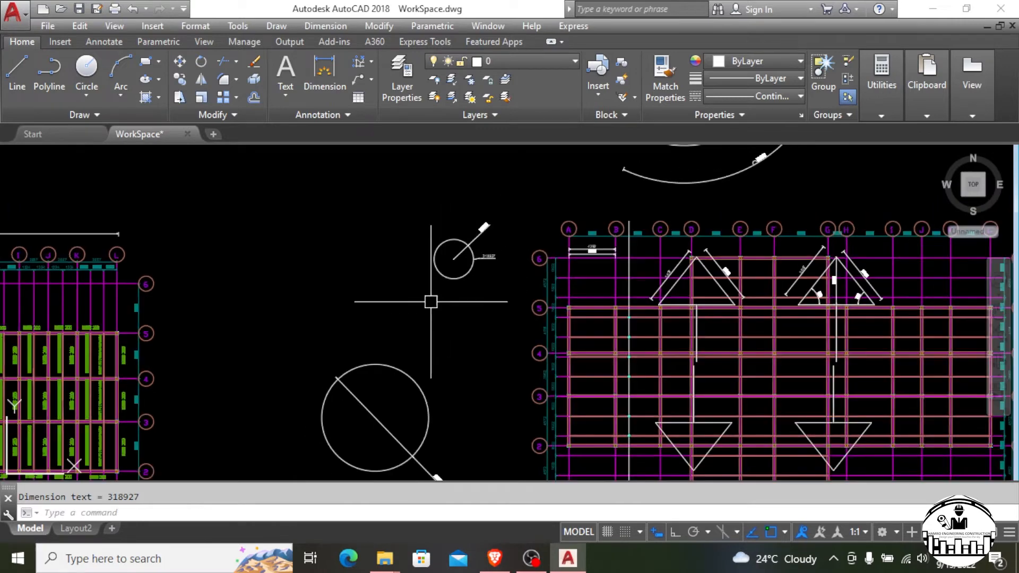
{"action": "scroll", "coordinate": [427, 291], "scroll_direction": "down", "scroll_amount": 2}
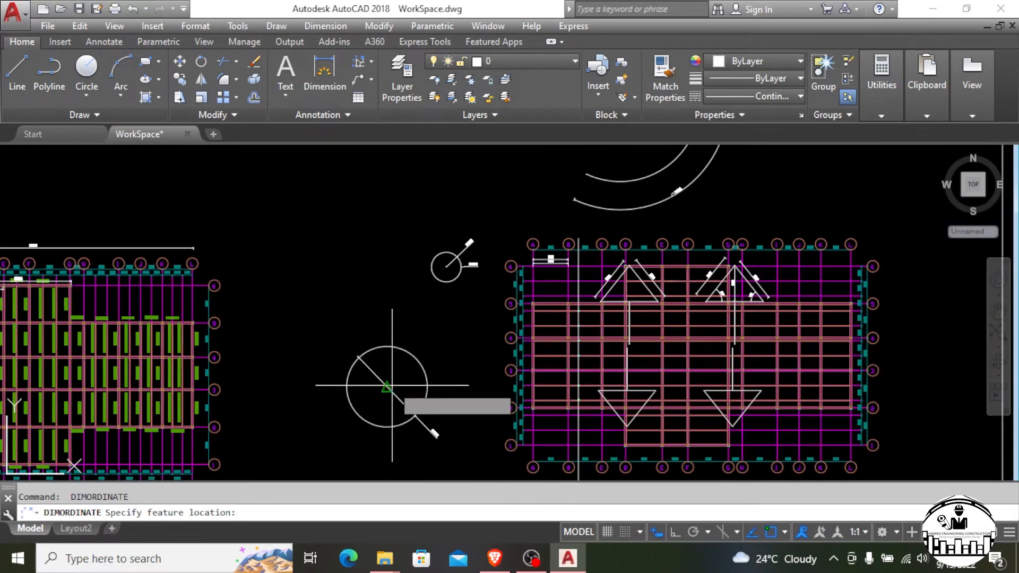
{"action": "left_click", "coordinate": [387, 388]}
{"action": "scroll", "coordinate": [421, 379], "scroll_direction": "up", "scroll_amount": 5}
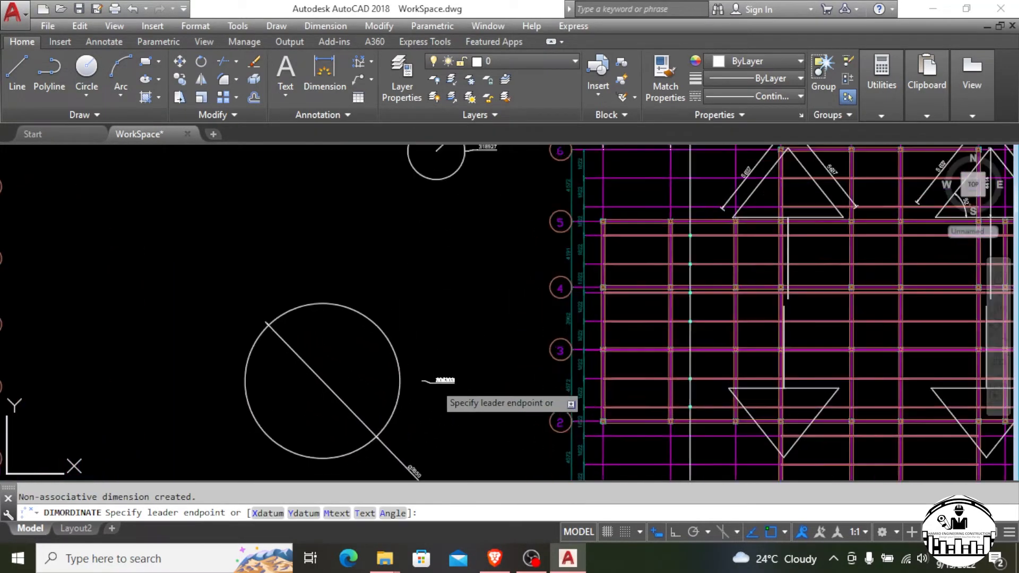
{"action": "scroll", "coordinate": [422, 379], "scroll_direction": "up", "scroll_amount": 3}
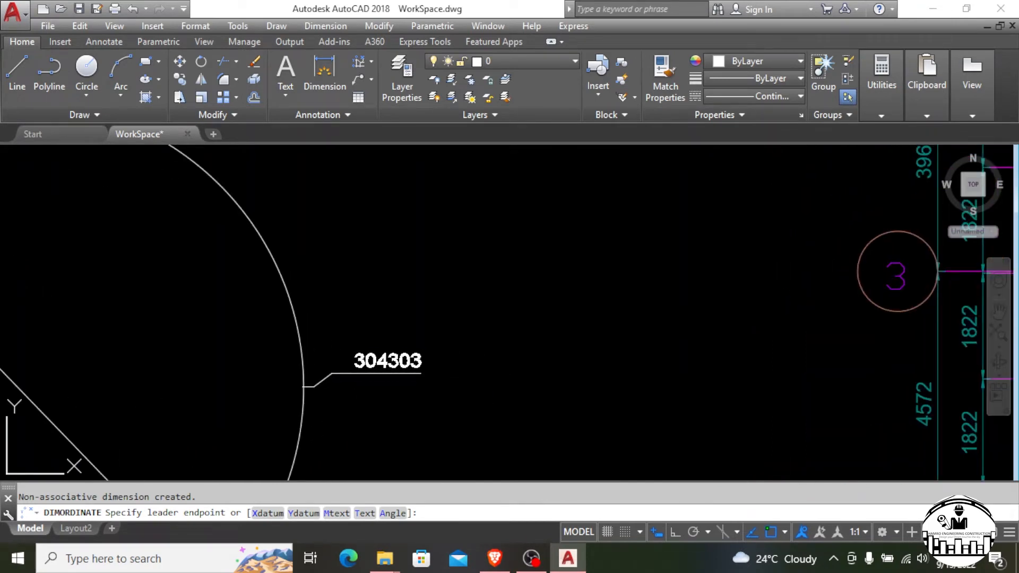
{"action": "left_click", "coordinate": [362, 354]}
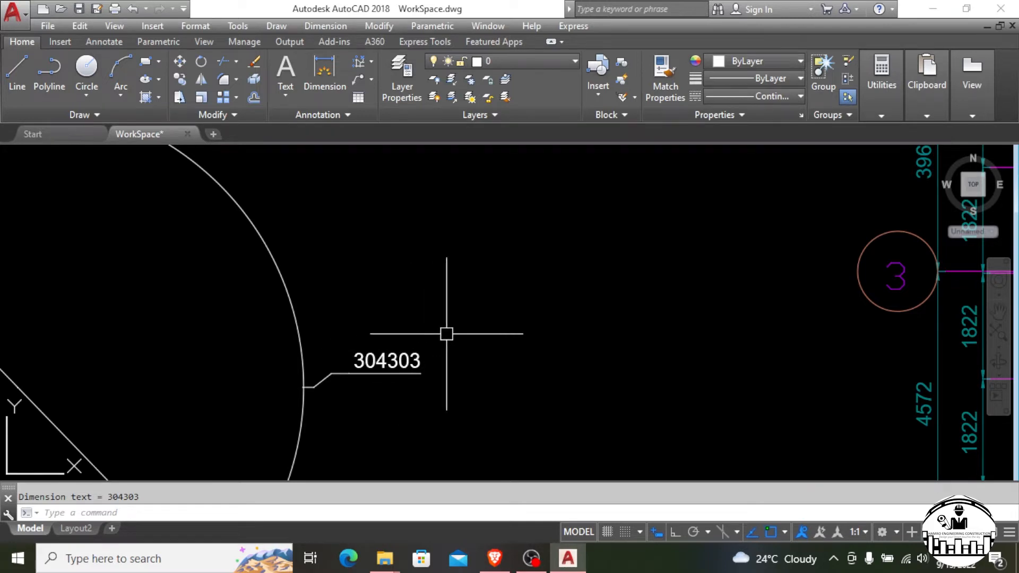
{"action": "scroll", "coordinate": [446, 392], "scroll_direction": "down", "scroll_amount": 5}
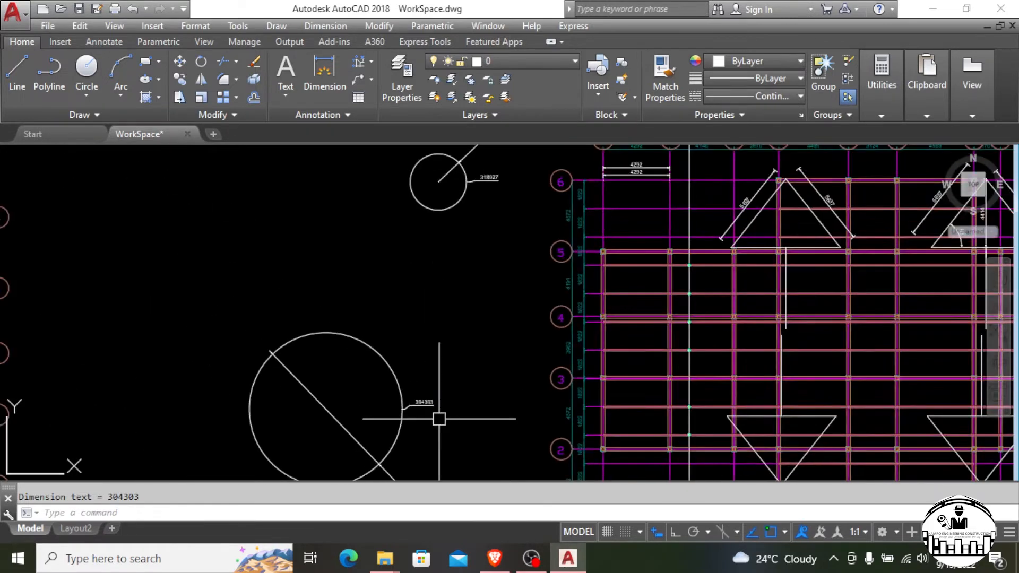
{"action": "scroll", "coordinate": [463, 208], "scroll_direction": "up", "scroll_amount": 2}
{"action": "scroll", "coordinate": [462, 208], "scroll_direction": "up", "scroll_amount": 5}
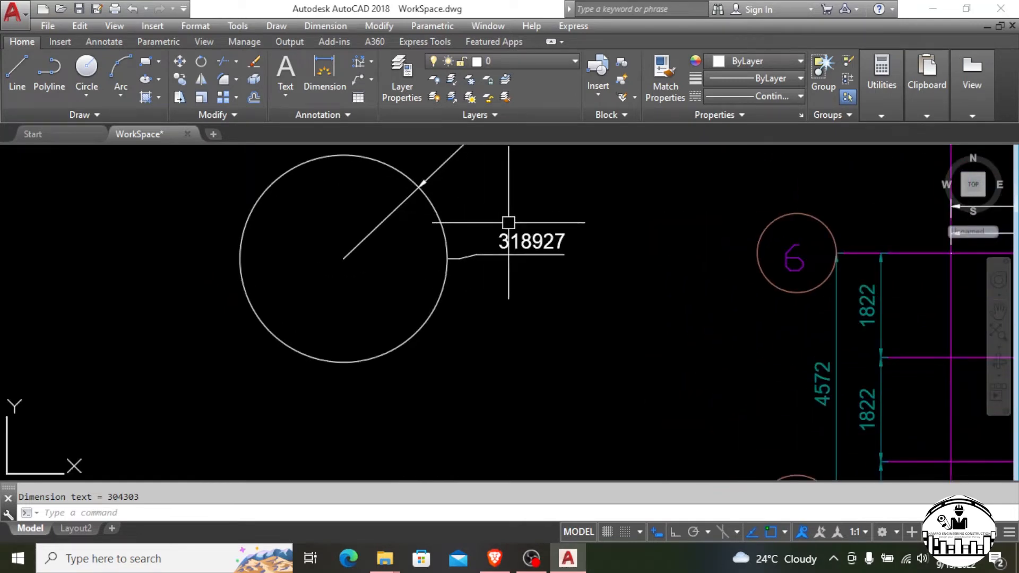
{"action": "scroll", "coordinate": [497, 232], "scroll_direction": "down", "scroll_amount": 6}
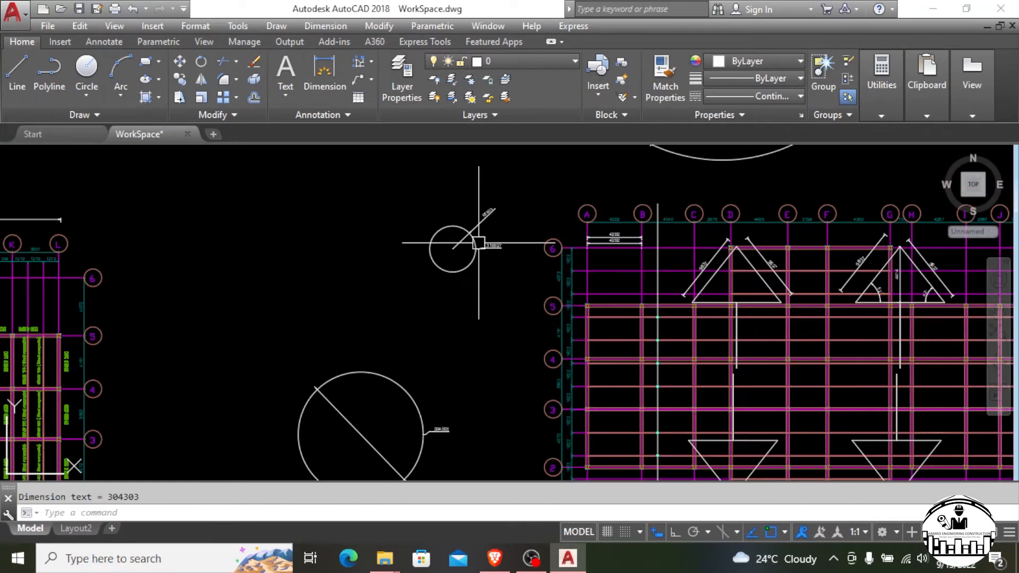
{"action": "scroll", "coordinate": [425, 212], "scroll_direction": "down", "scroll_amount": 1}
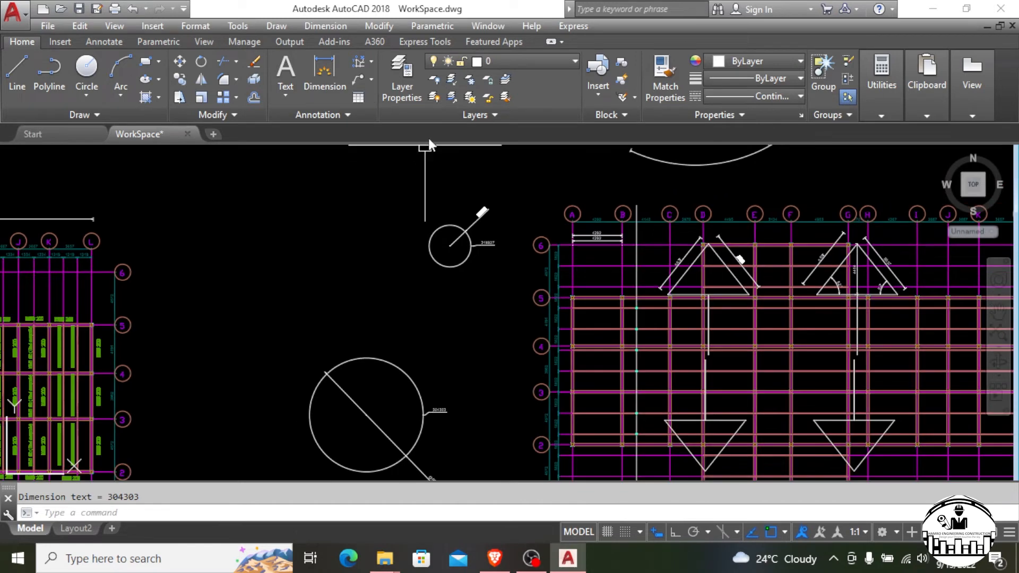
{"action": "left_click", "coordinate": [345, 116]}
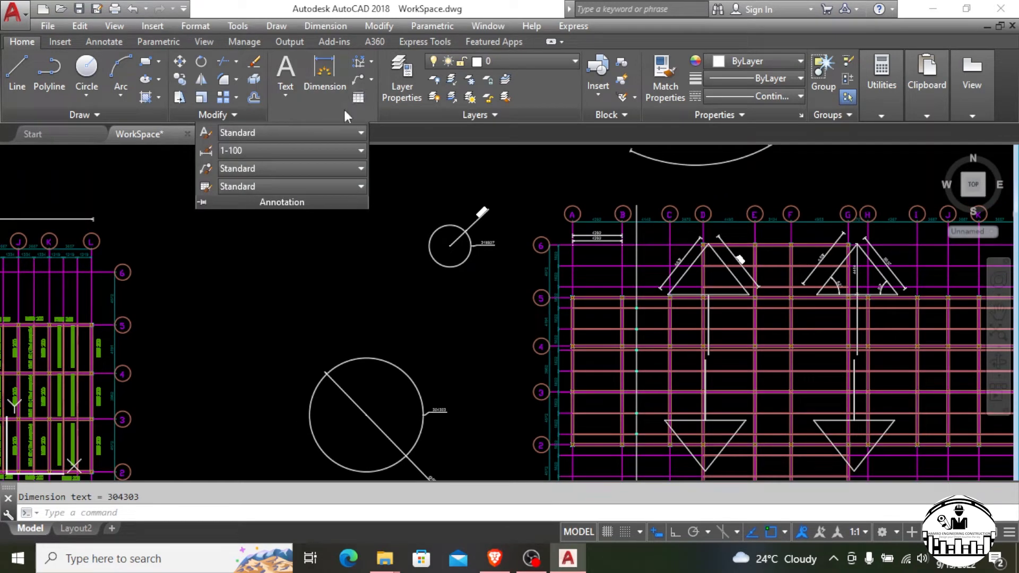
{"action": "left_click", "coordinate": [372, 61]}
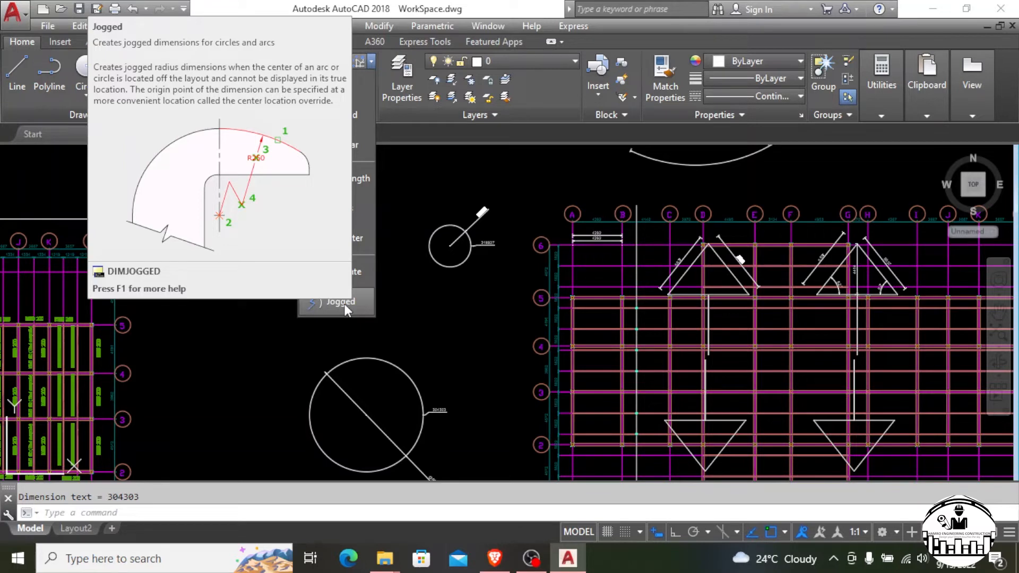
{"action": "left_click", "coordinate": [342, 303]}
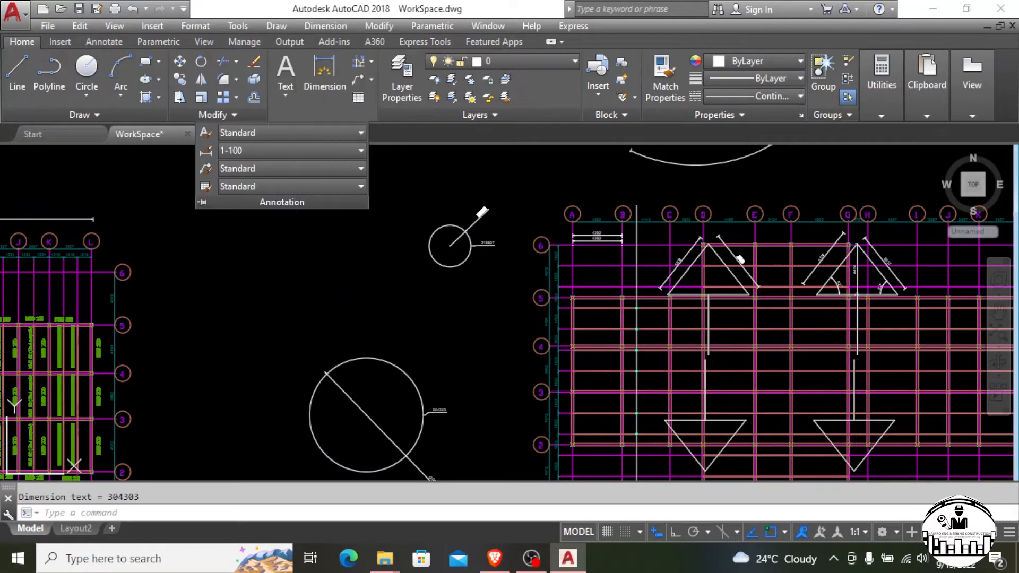
{"action": "key", "text": "Escape"}
Draw a circle with a radius of about 6500, centred on the common centre point of the two large concentric arcs
{"action": "scroll", "coordinate": [320, 249], "scroll_direction": "down", "scroll_amount": 5}
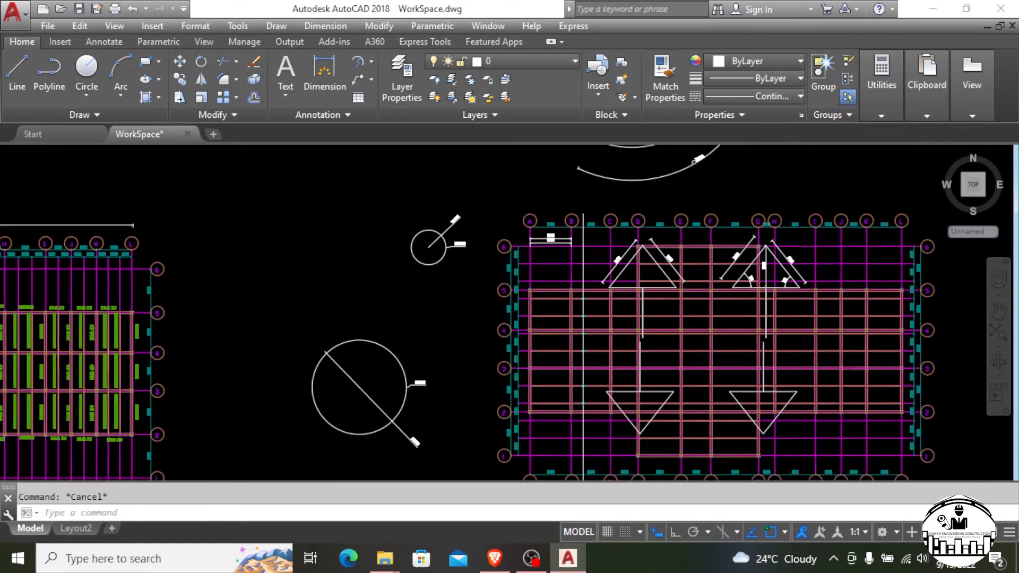
{"action": "scroll", "coordinate": [491, 216], "scroll_direction": "up", "scroll_amount": 4}
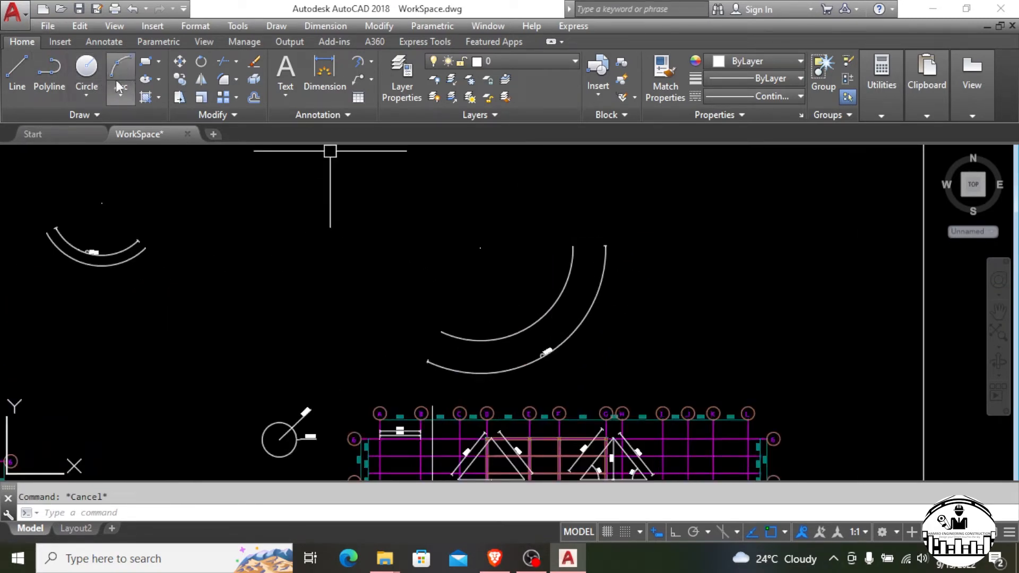
{"action": "left_click", "coordinate": [86, 67]}
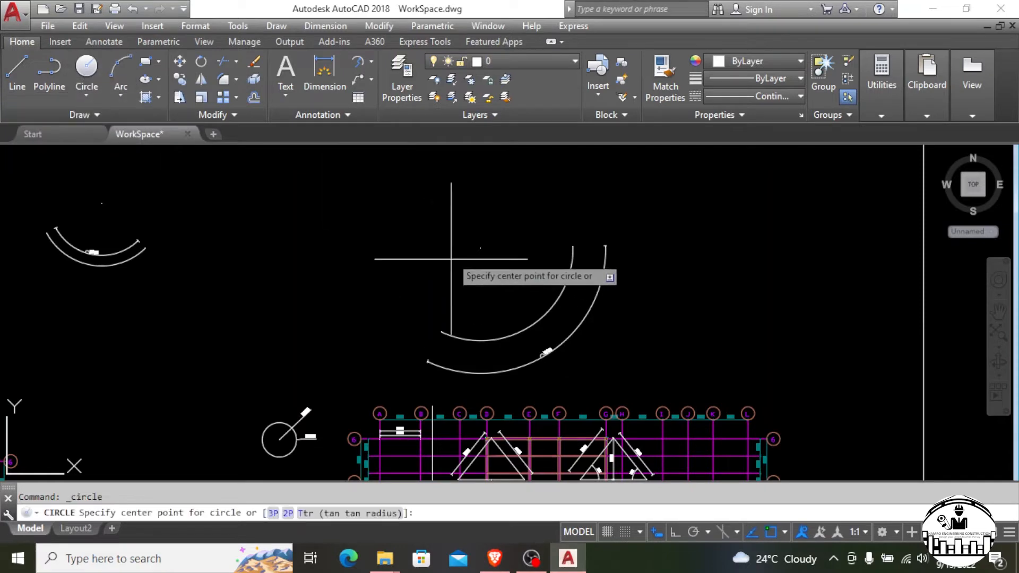
{"action": "left_click", "coordinate": [481, 247]}
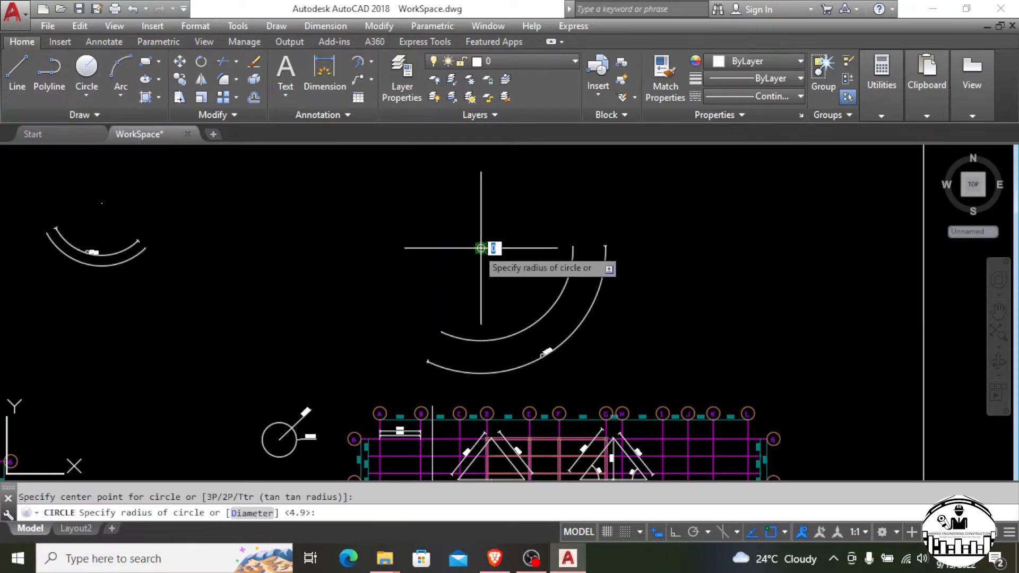
{"action": "left_click", "coordinate": [464, 188]}
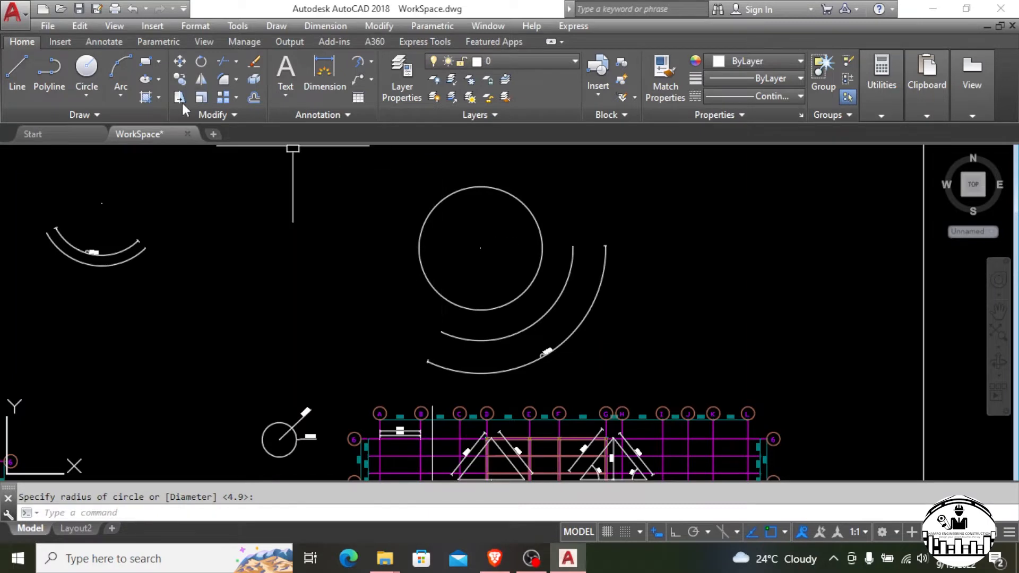
Add a jogged radius dimension to the new circle, overriding its centre at the inner arc's upper endpoint and placing the jog beside it
{"action": "left_click", "coordinate": [371, 63]}
{"action": "left_click", "coordinate": [354, 313]}
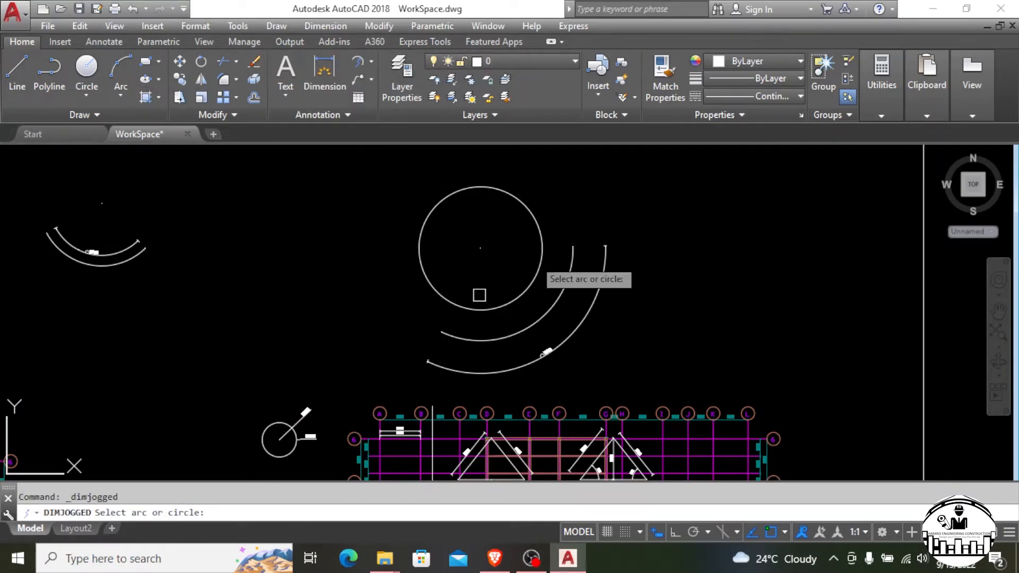
{"action": "left_click", "coordinate": [540, 223]}
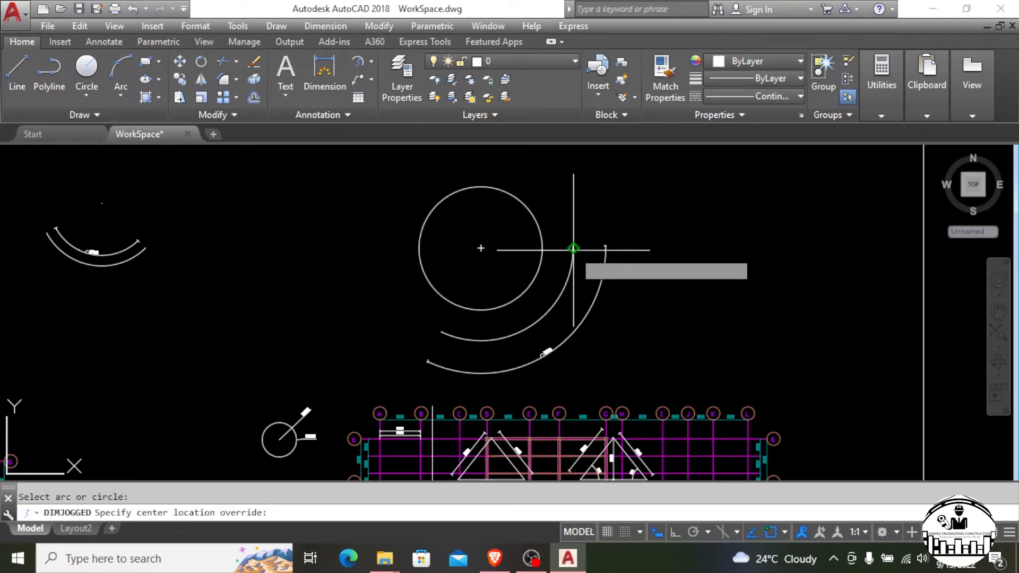
{"action": "left_click", "coordinate": [573, 248]}
{"action": "scroll", "coordinate": [575, 242], "scroll_direction": "up", "scroll_amount": 5}
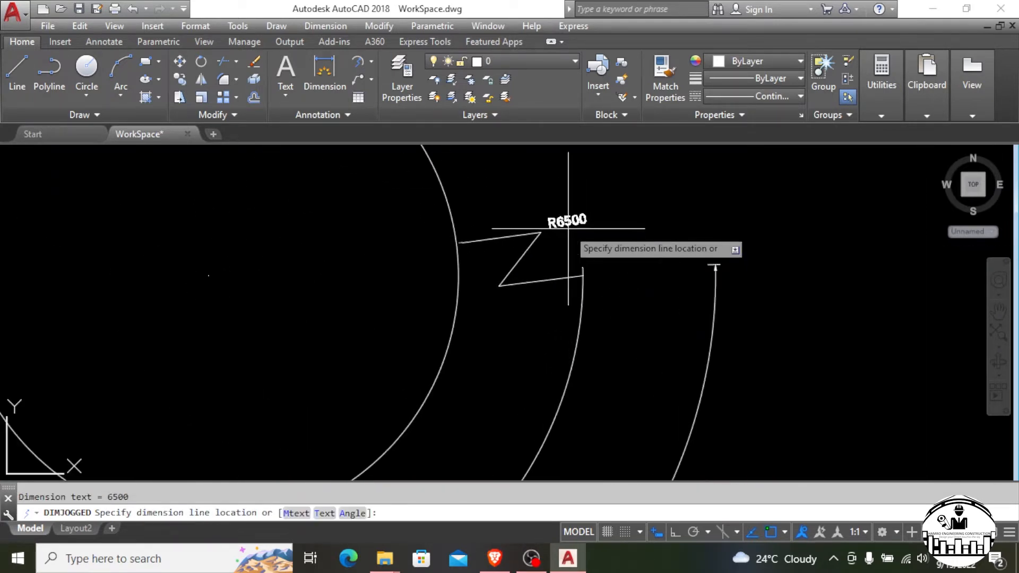
{"action": "left_click", "coordinate": [577, 206]}
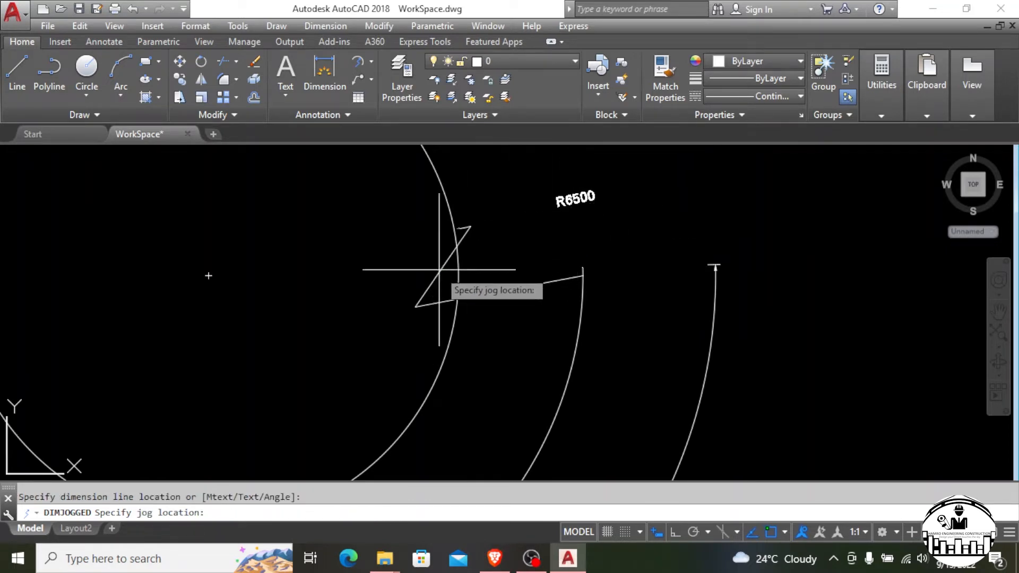
{"action": "left_click", "coordinate": [573, 232]}
{"action": "scroll", "coordinate": [479, 247], "scroll_direction": "down", "scroll_amount": 2}
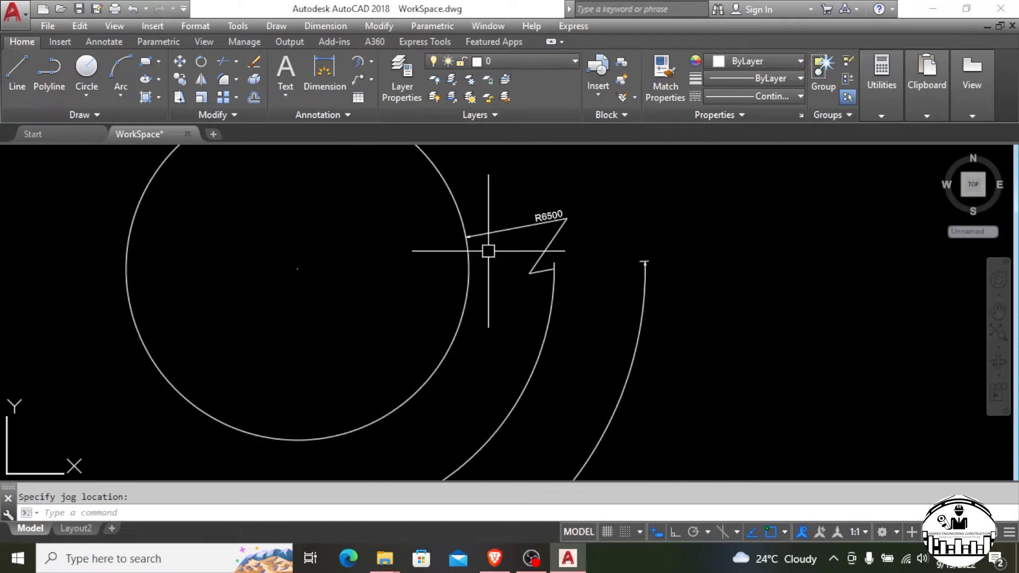
Add a second jogged radius dimension at the circle's lower right, overriding its centre on the outer arc and placing the jog between the two
{"action": "key", "text": "Return"}
{"action": "scroll", "coordinate": [466, 281], "scroll_direction": "down", "scroll_amount": 1}
{"action": "scroll", "coordinate": [494, 184], "scroll_direction": "down", "scroll_amount": 3}
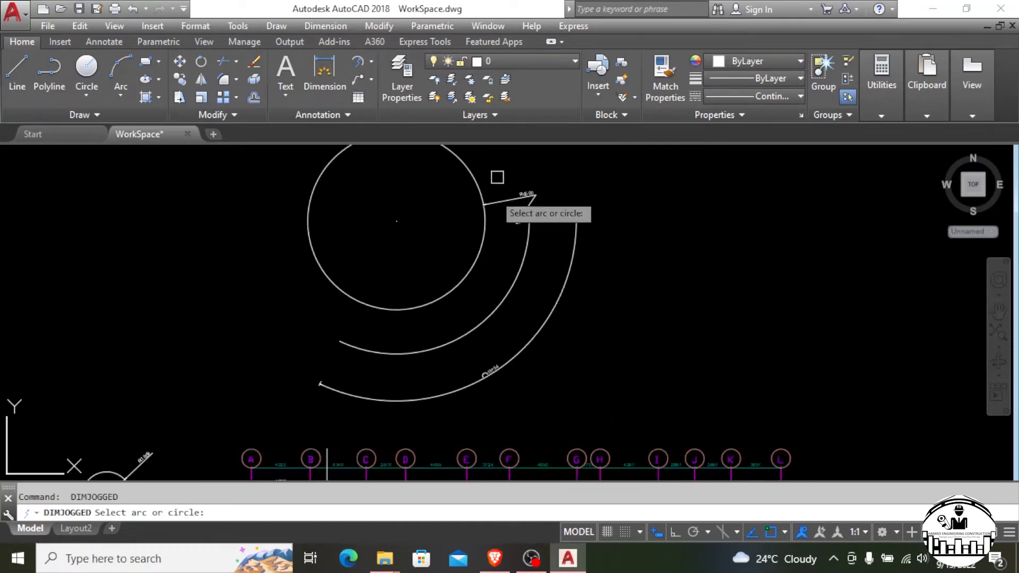
{"action": "left_click", "coordinate": [455, 297]}
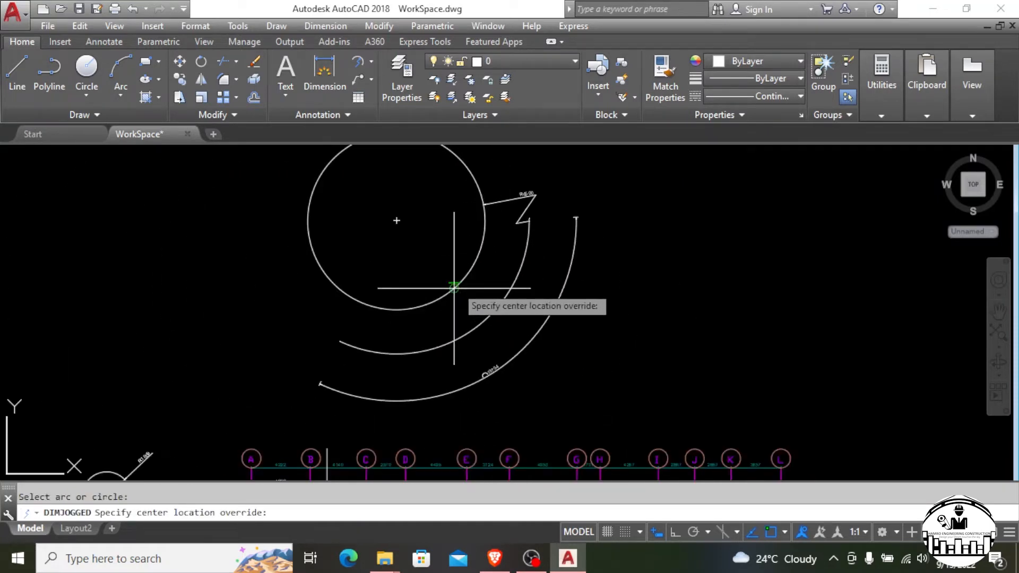
{"action": "left_click", "coordinate": [545, 322]}
{"action": "scroll", "coordinate": [506, 310], "scroll_direction": "up", "scroll_amount": 3}
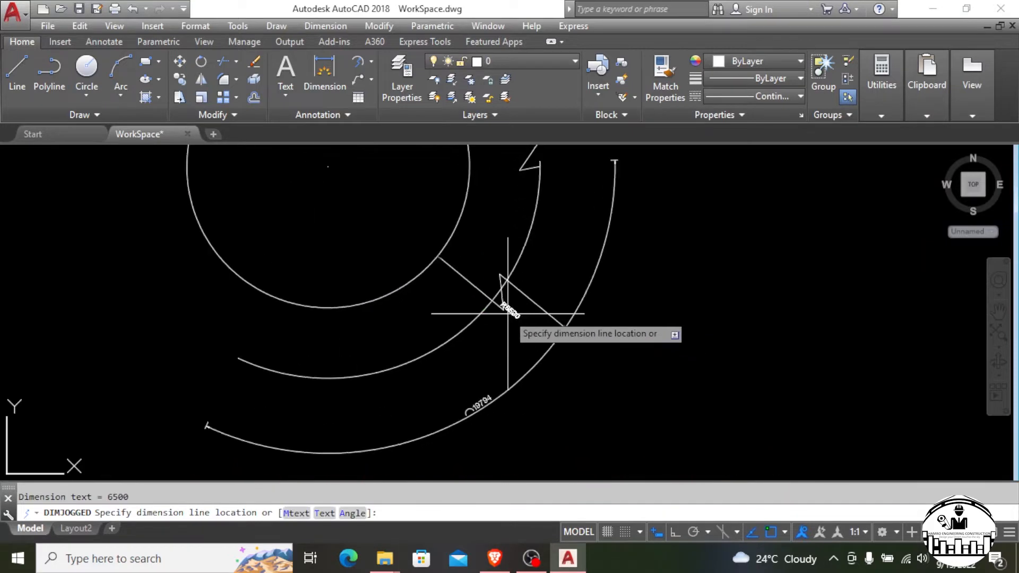
{"action": "scroll", "coordinate": [504, 313], "scroll_direction": "up", "scroll_amount": 1}
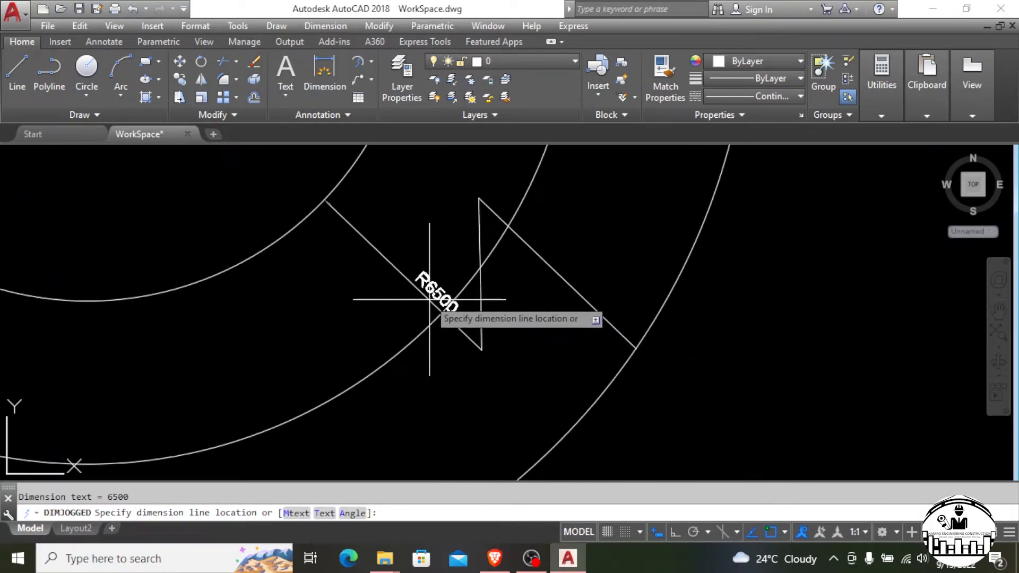
{"action": "left_click", "coordinate": [368, 313]}
{"action": "scroll", "coordinate": [371, 314], "scroll_direction": "down", "scroll_amount": 2}
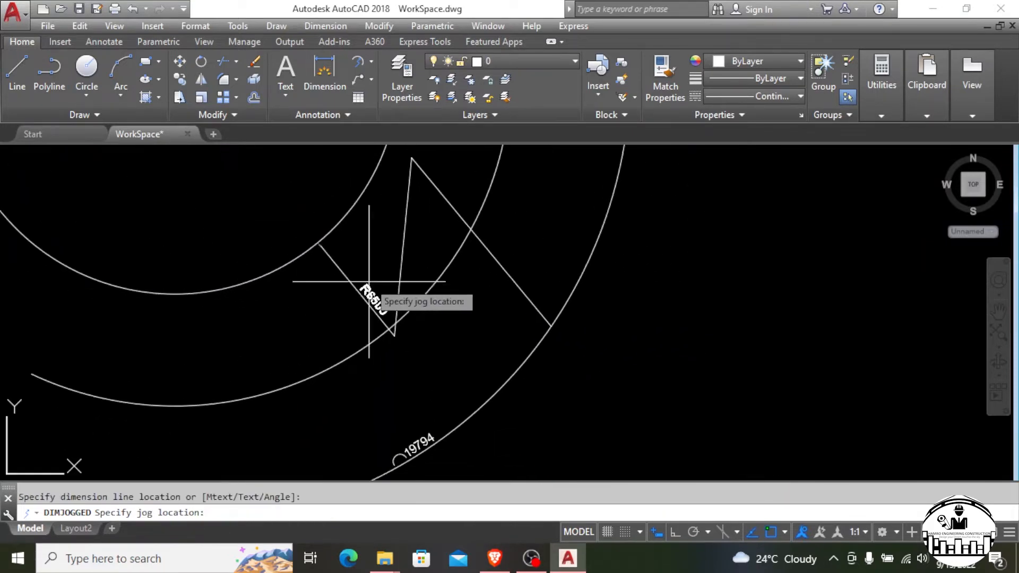
{"action": "left_click", "coordinate": [400, 268]}
{"action": "scroll", "coordinate": [472, 303], "scroll_direction": "down", "scroll_amount": 3}
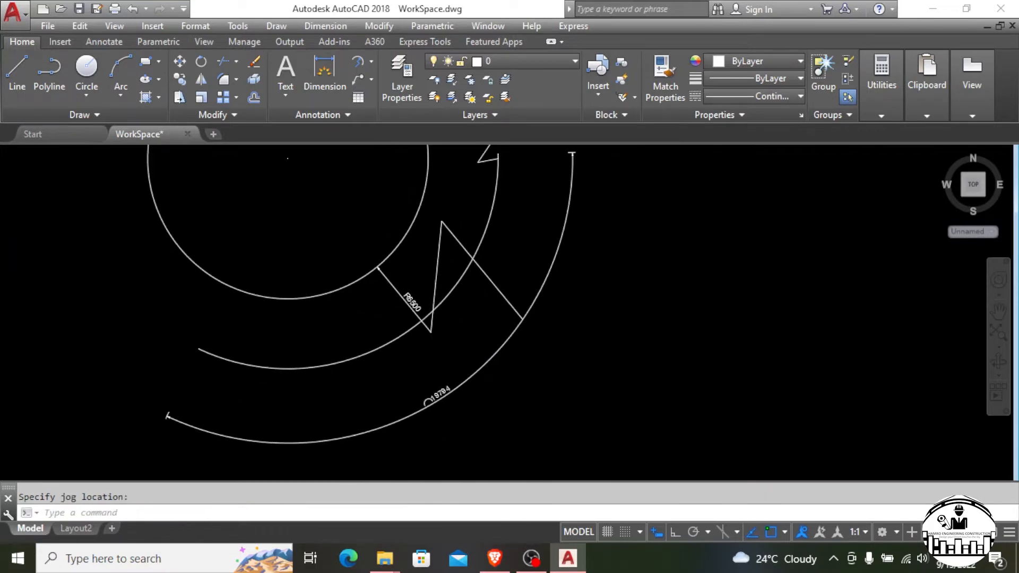
{"action": "scroll", "coordinate": [357, 265], "scroll_direction": "down", "scroll_amount": 1}
{"action": "scroll", "coordinate": [358, 264], "scroll_direction": "down", "scroll_amount": 3}
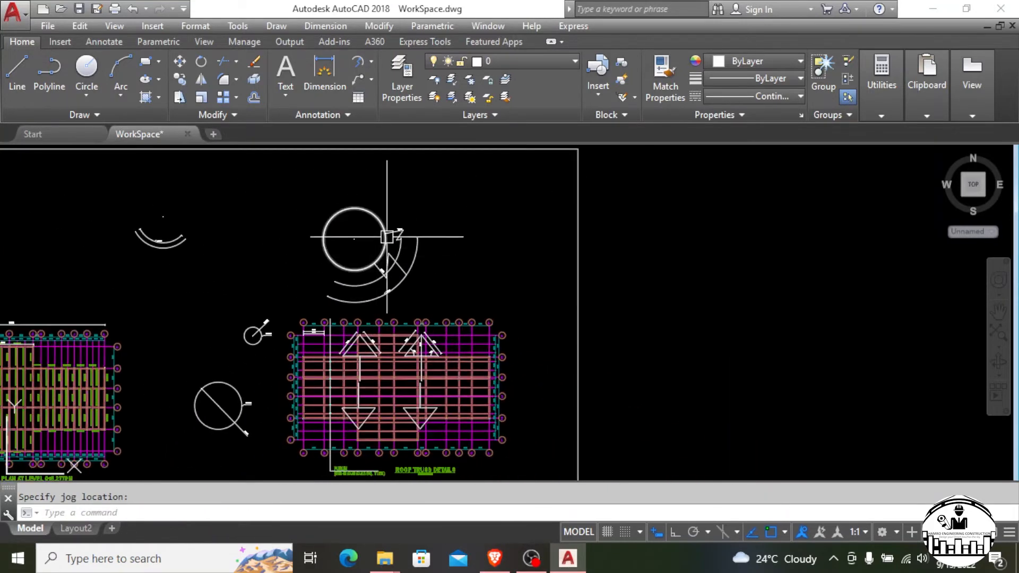
{"action": "scroll", "coordinate": [374, 351], "scroll_direction": "down", "scroll_amount": 2}
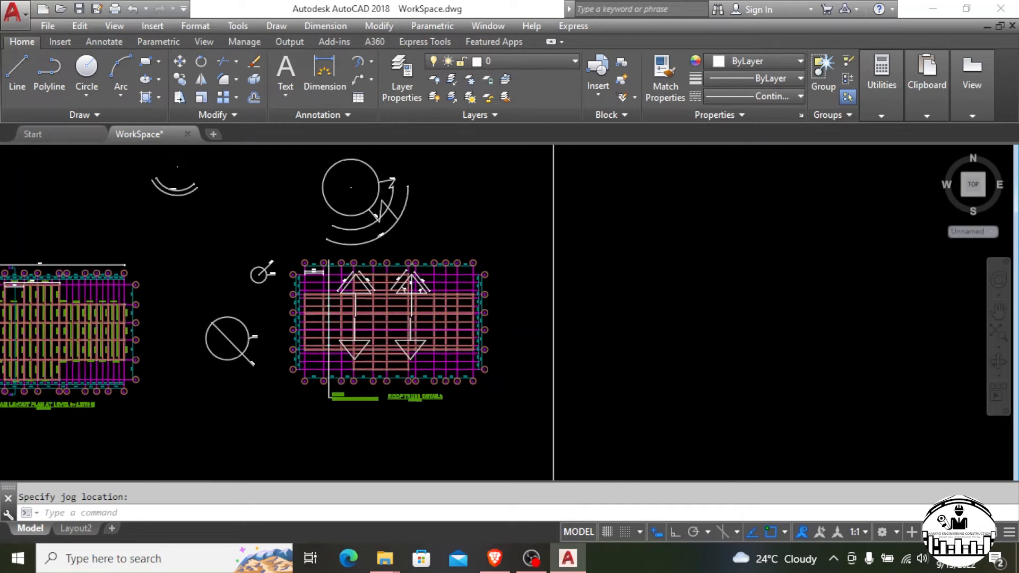
Place a multileader with its arrowhead at the top quadrant of the jog-dimensioned circle and its landing above and to the right
{"action": "left_click", "coordinate": [370, 62]}
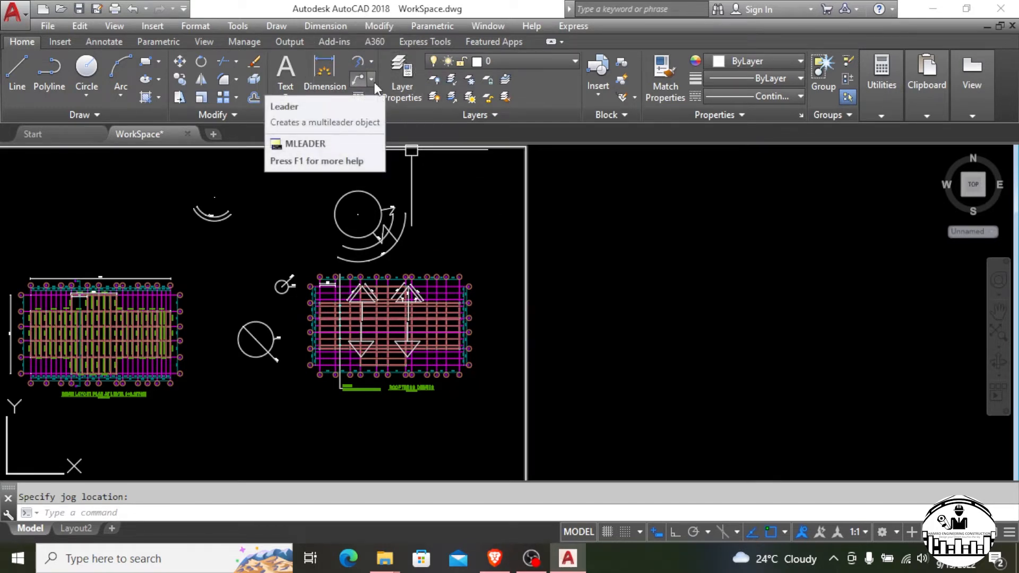
{"action": "left_click", "coordinate": [357, 82]}
{"action": "scroll", "coordinate": [365, 192], "scroll_direction": "up", "scroll_amount": 4}
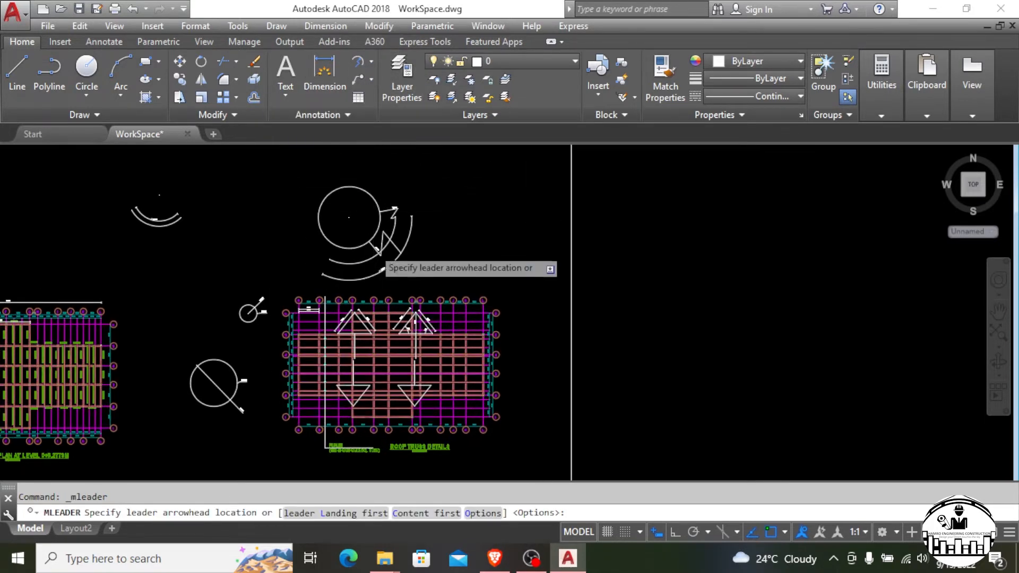
{"action": "scroll", "coordinate": [371, 217], "scroll_direction": "up", "scroll_amount": 2}
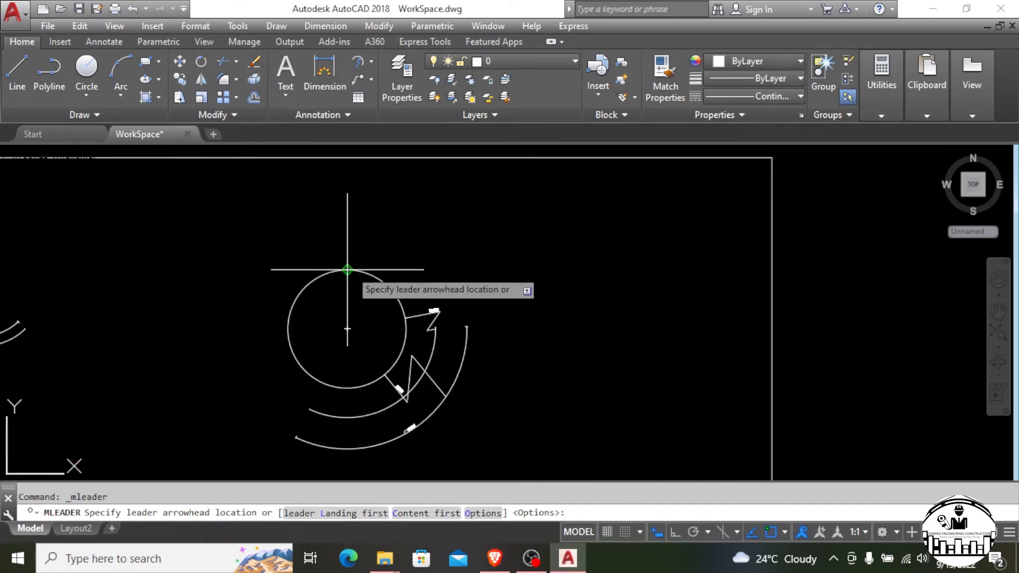
{"action": "left_click", "coordinate": [347, 269]}
{"action": "left_click", "coordinate": [409, 209]}
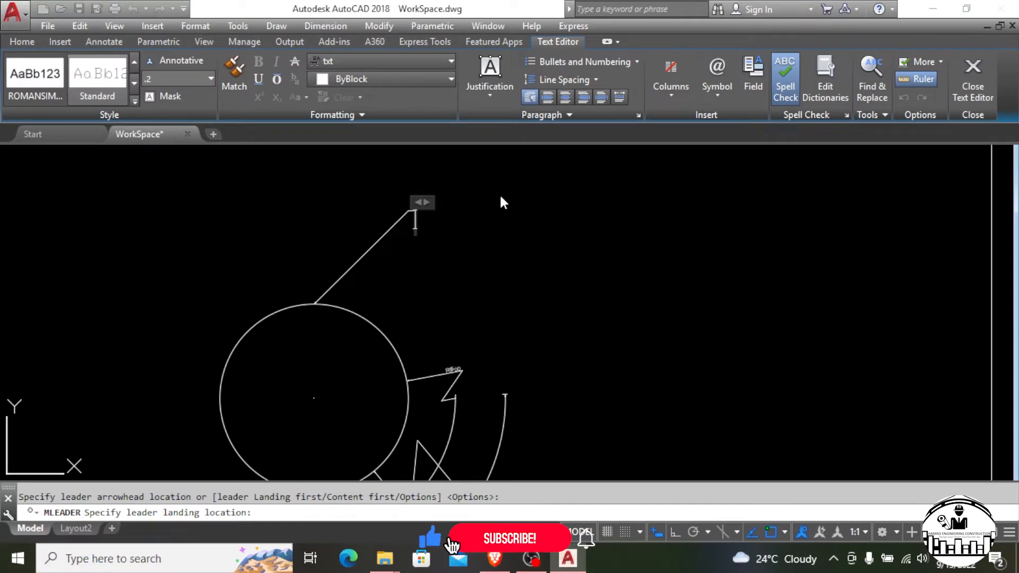
Enter "Radius" as the multileader's text and finish the text editing
{"action": "type", "text": "Radi"}
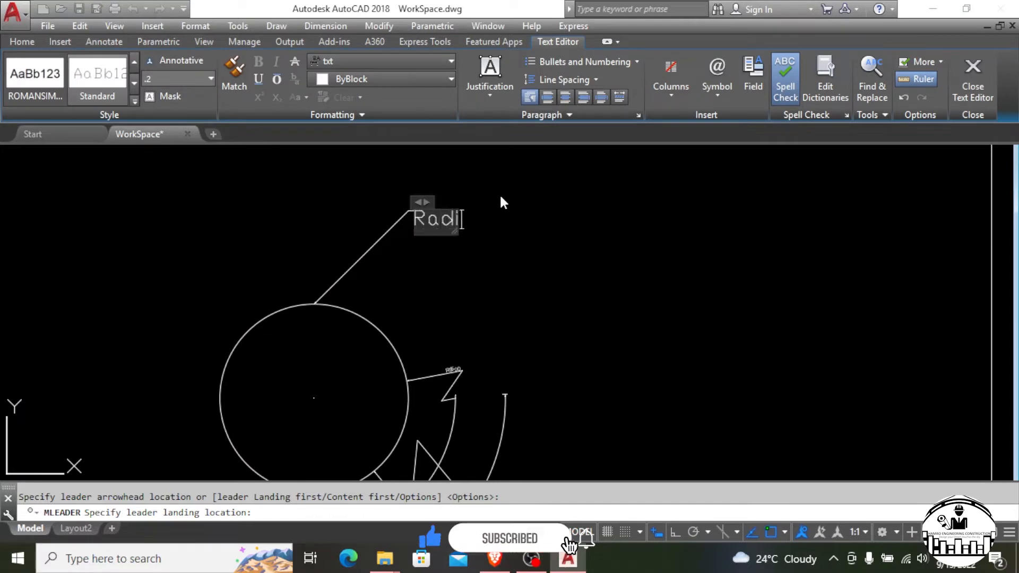
{"action": "type", "text": "us o"}
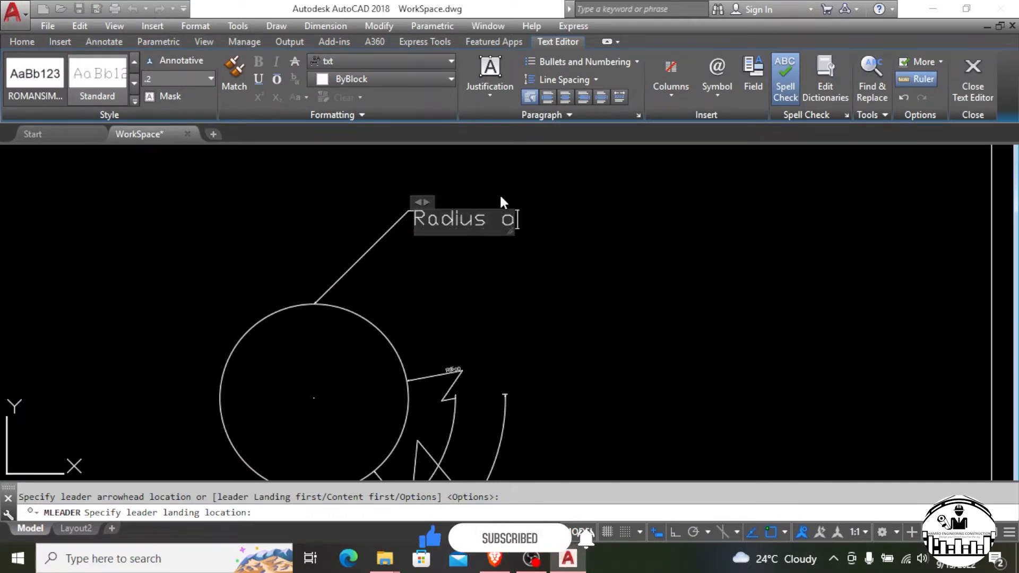
{"action": "type", "text": "f"}
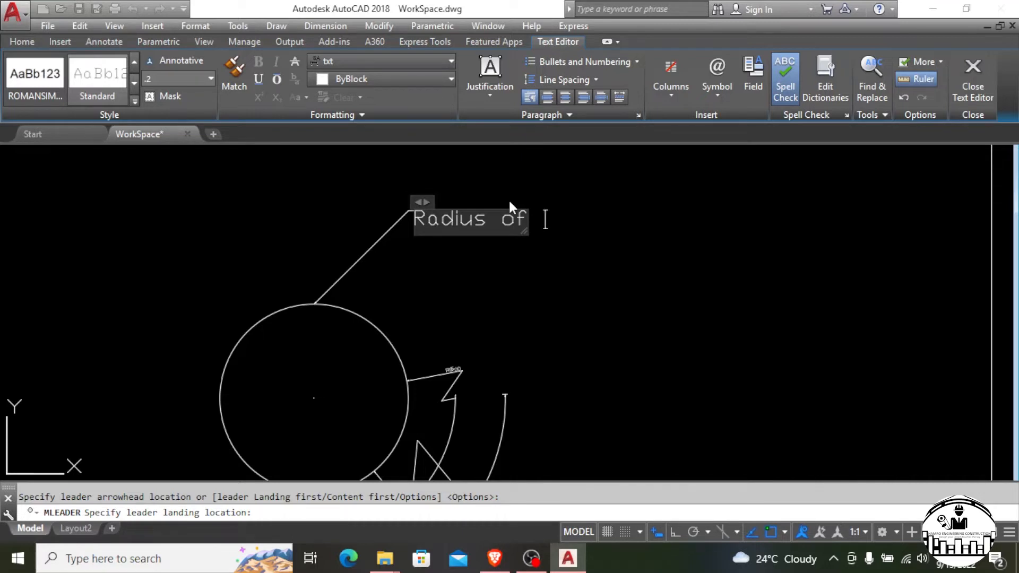
{"action": "key", "text": "BackSpace"}
{"action": "key", "text": "BackSpace"}
{"action": "key", "text": "BackSpace"}
{"action": "left_click", "coordinate": [508, 198]}
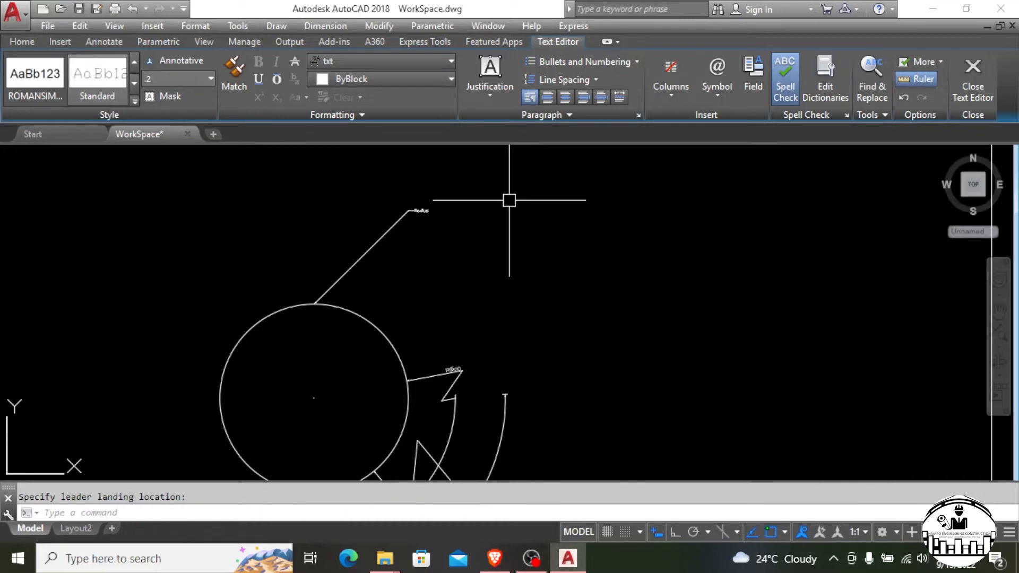
Set the height of the multileader's "Radius" text to 1.5
{"action": "scroll", "coordinate": [425, 213], "scroll_direction": "up", "scroll_amount": 3}
{"action": "left_click", "coordinate": [431, 228]}
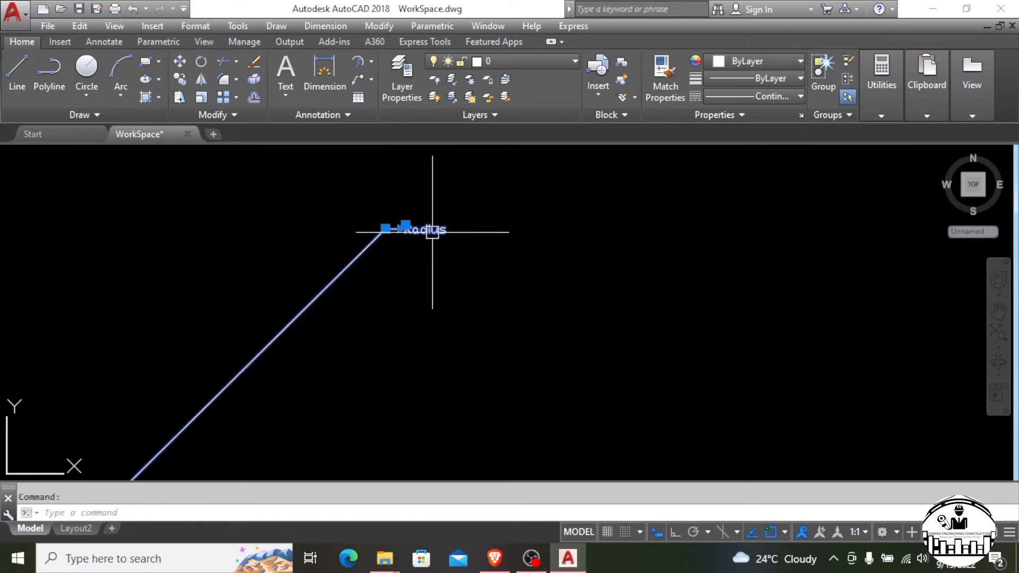
{"action": "double_click", "coordinate": [392, 231]}
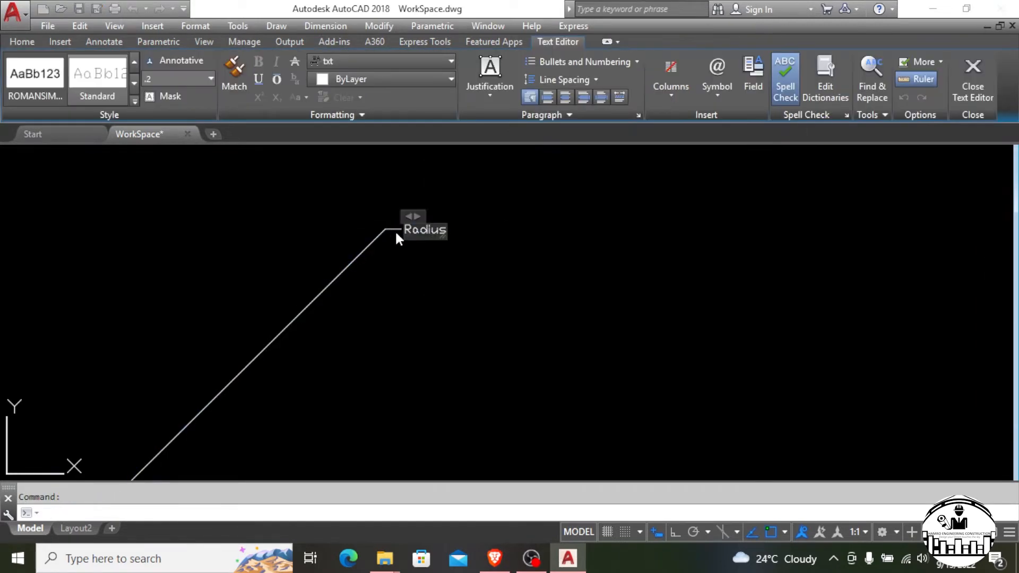
{"action": "left_click", "coordinate": [396, 221]}
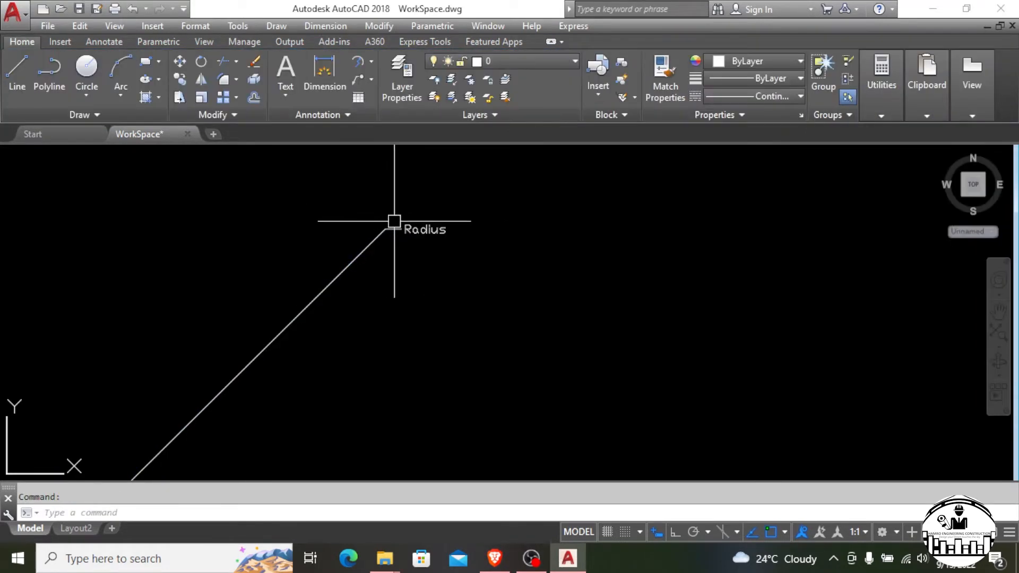
{"action": "left_click", "coordinate": [412, 228]}
{"action": "double_click", "coordinate": [413, 228]}
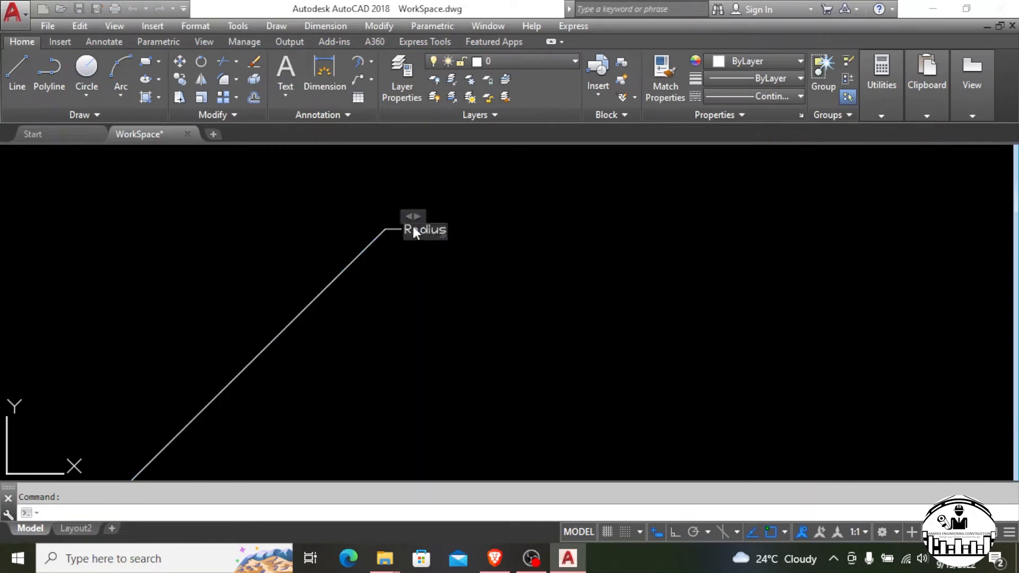
{"action": "double_click", "coordinate": [413, 231]}
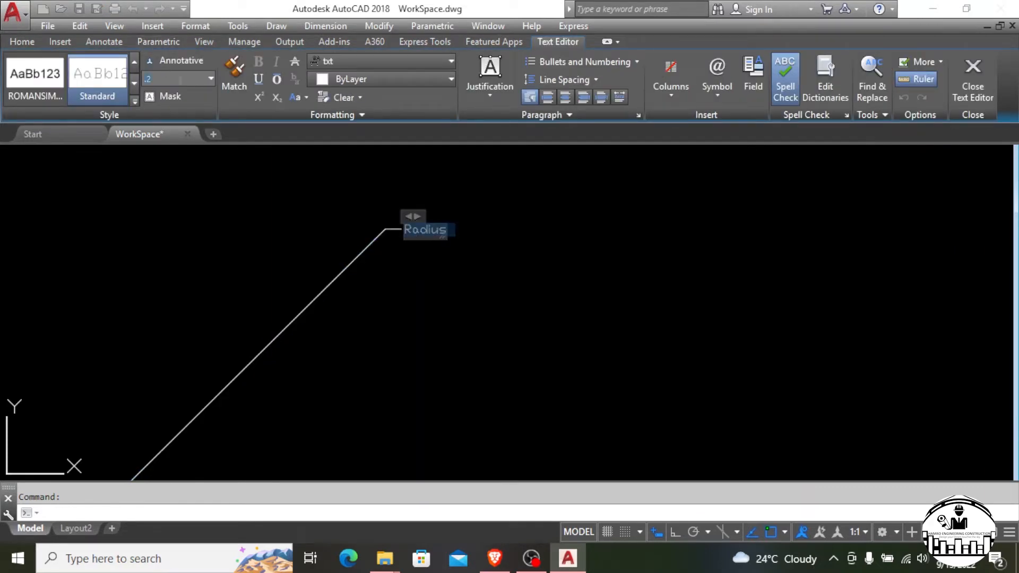
{"action": "type", "text": "1.5"}
{"action": "key", "text": "Return"}
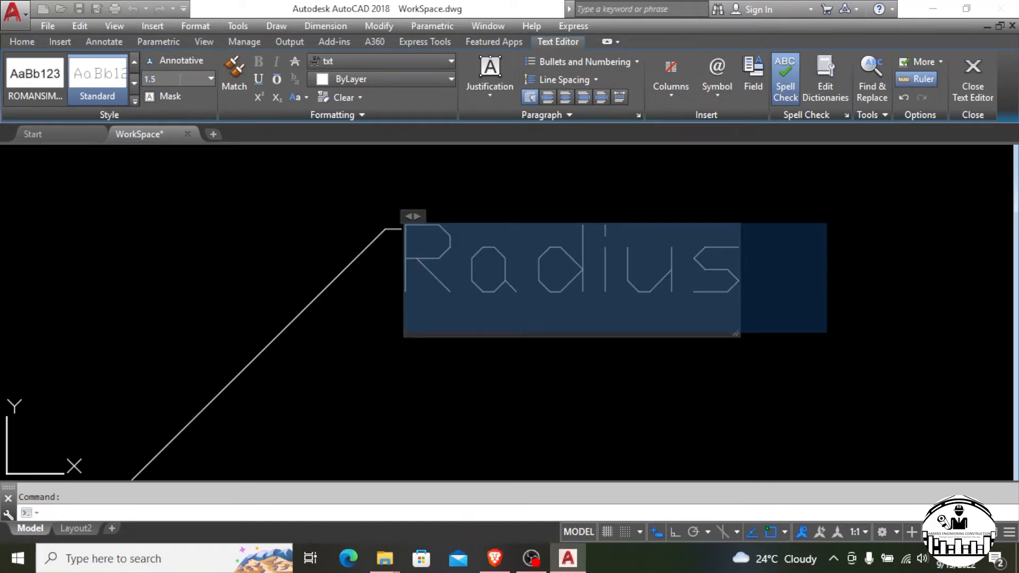
{"action": "left_click", "coordinate": [345, 366]}
{"action": "scroll", "coordinate": [557, 205], "scroll_direction": "down", "scroll_amount": 3}
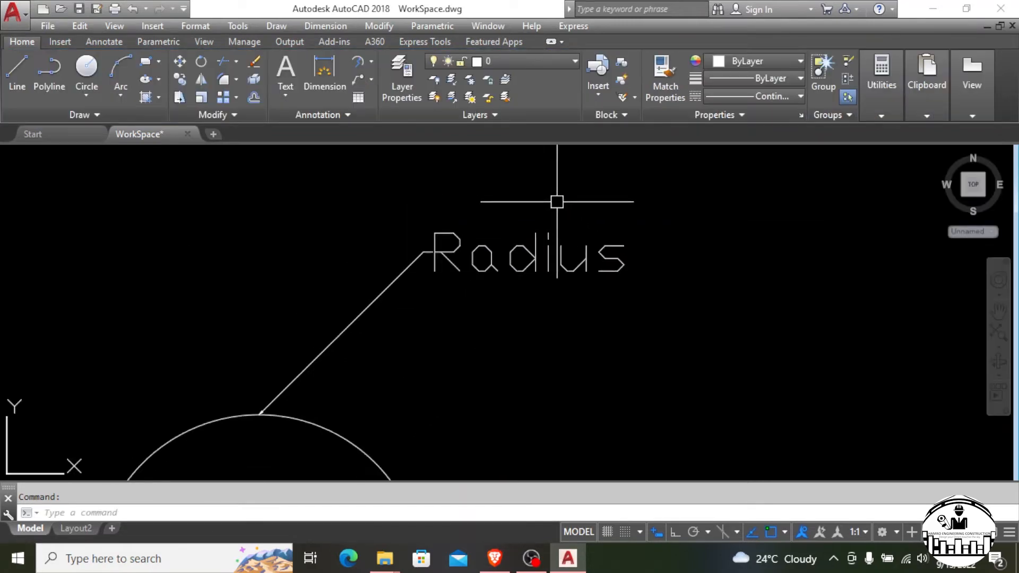
Stretch the "Radius" leader's landing slightly, and move its text left so the leader rises more steeply from the circle
{"action": "scroll", "coordinate": [478, 245], "scroll_direction": "up", "scroll_amount": 4}
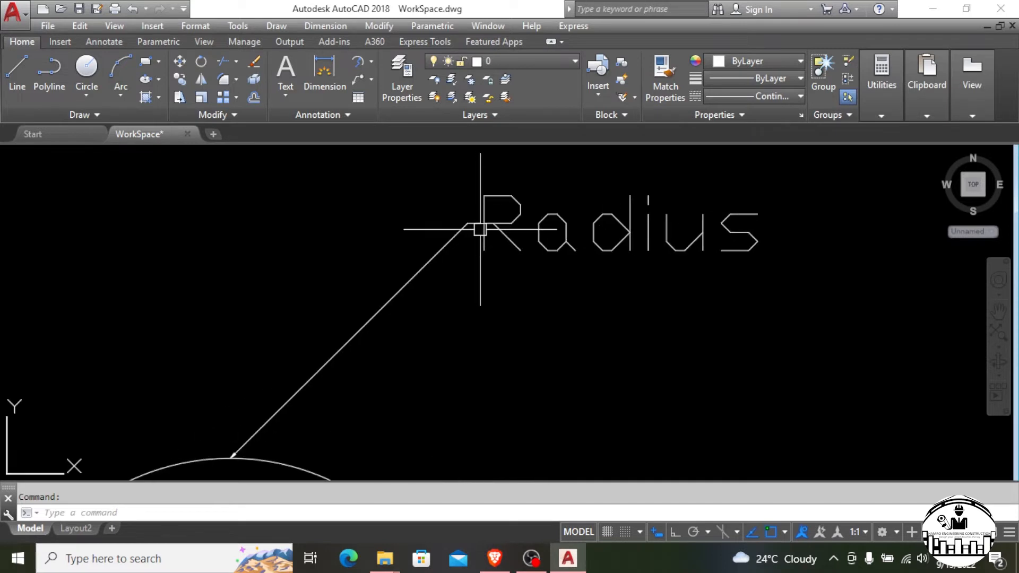
{"action": "left_click", "coordinate": [477, 227]}
{"action": "left_click", "coordinate": [469, 223]}
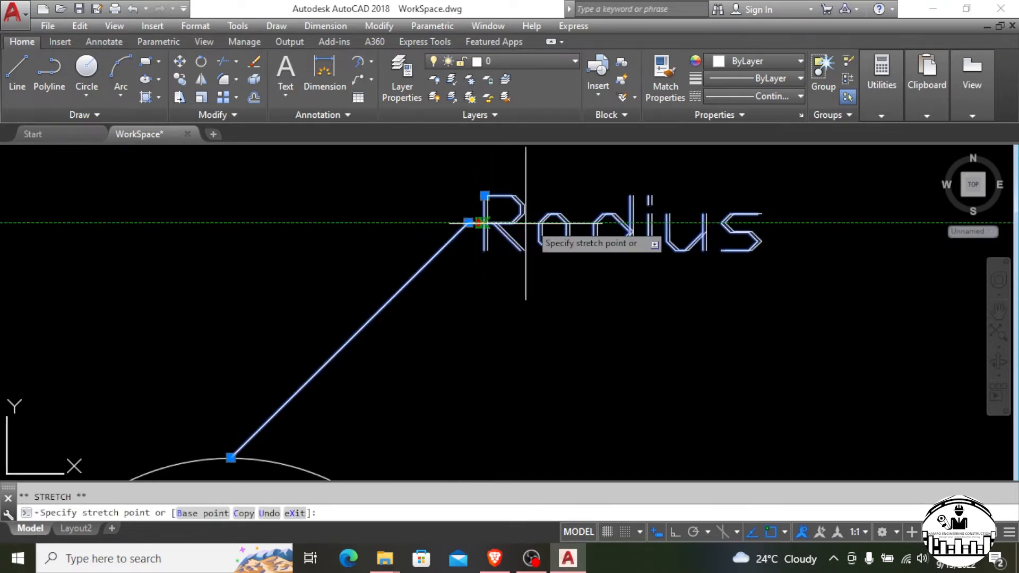
{"action": "left_click", "coordinate": [575, 222]}
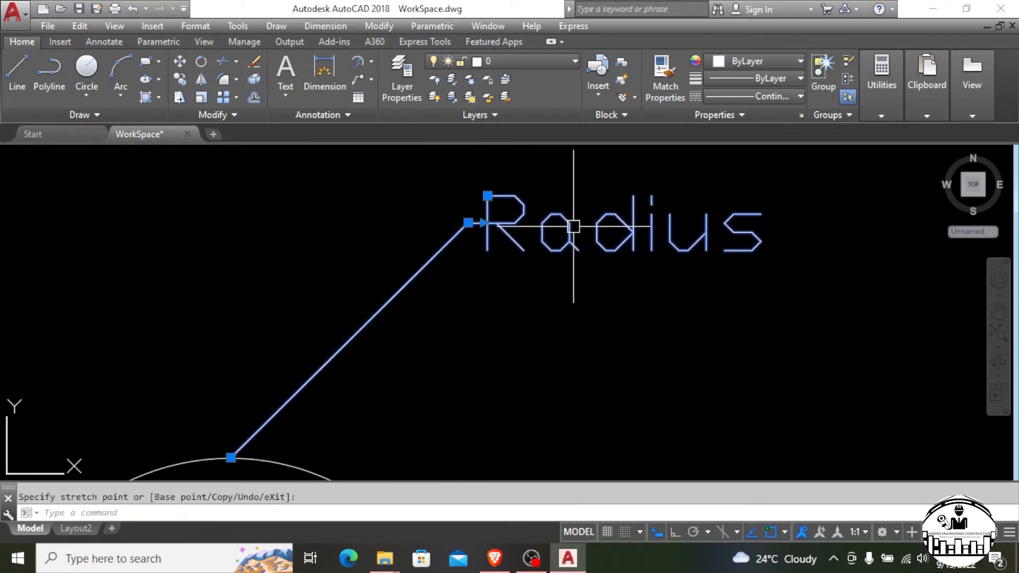
{"action": "left_click", "coordinate": [488, 196]}
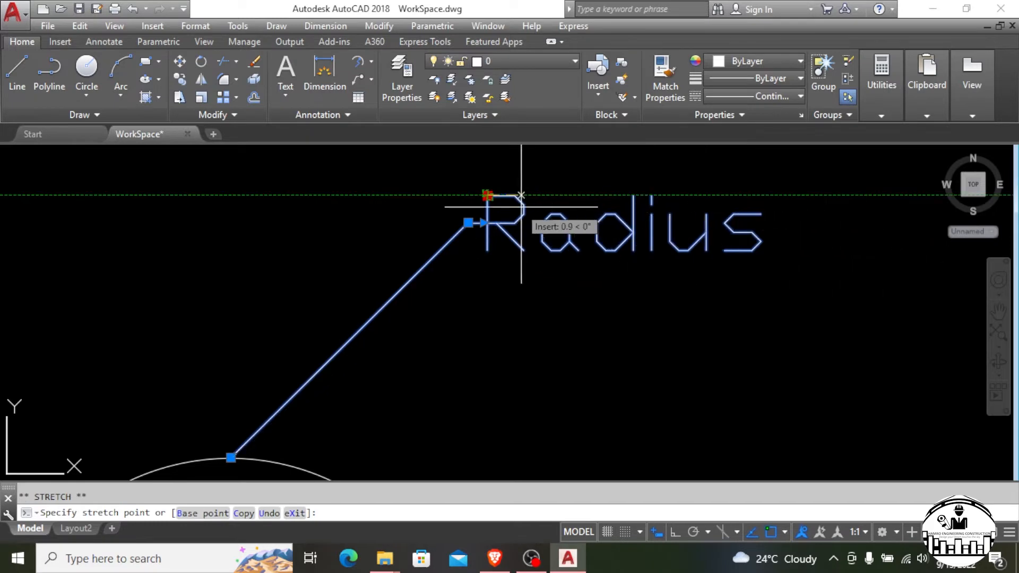
{"action": "left_click", "coordinate": [345, 213]}
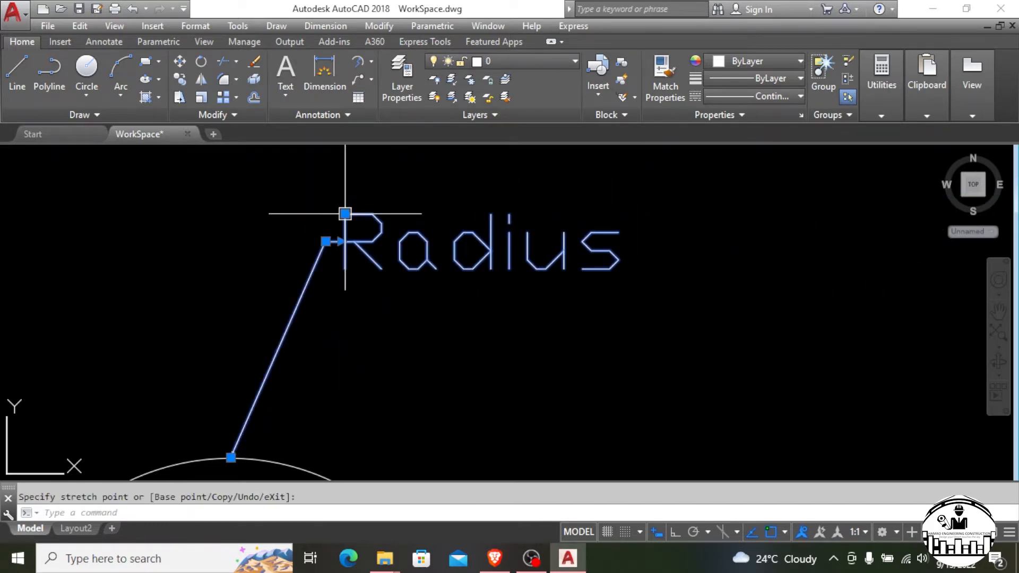
Lengthen the "Radius" leader's horizontal landing to the right, pushing the text away from the bend, and deselect it
{"action": "left_click", "coordinate": [341, 242]}
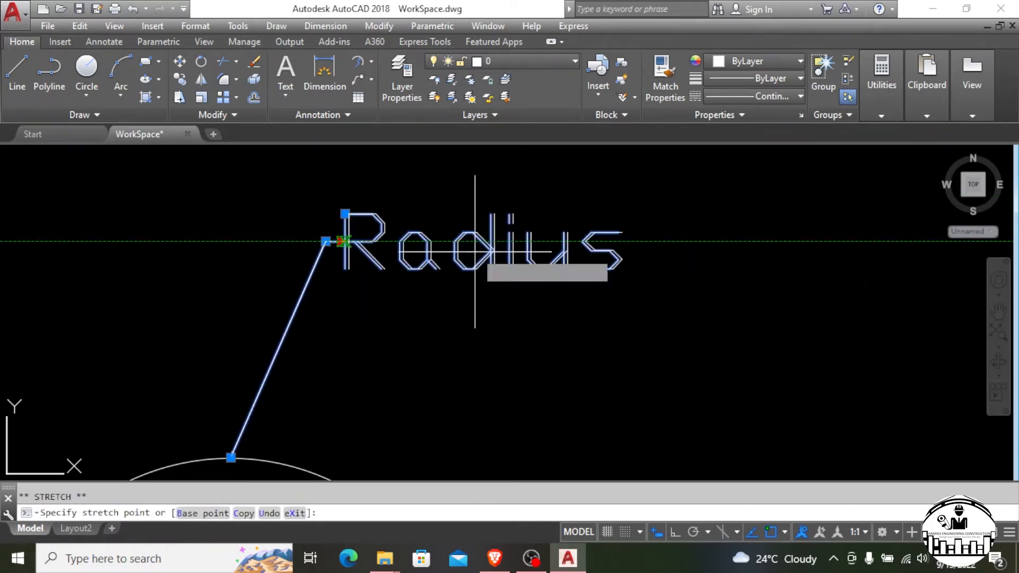
{"action": "left_click", "coordinate": [493, 253]}
{"action": "scroll", "coordinate": [419, 246], "scroll_direction": "down", "scroll_amount": 6}
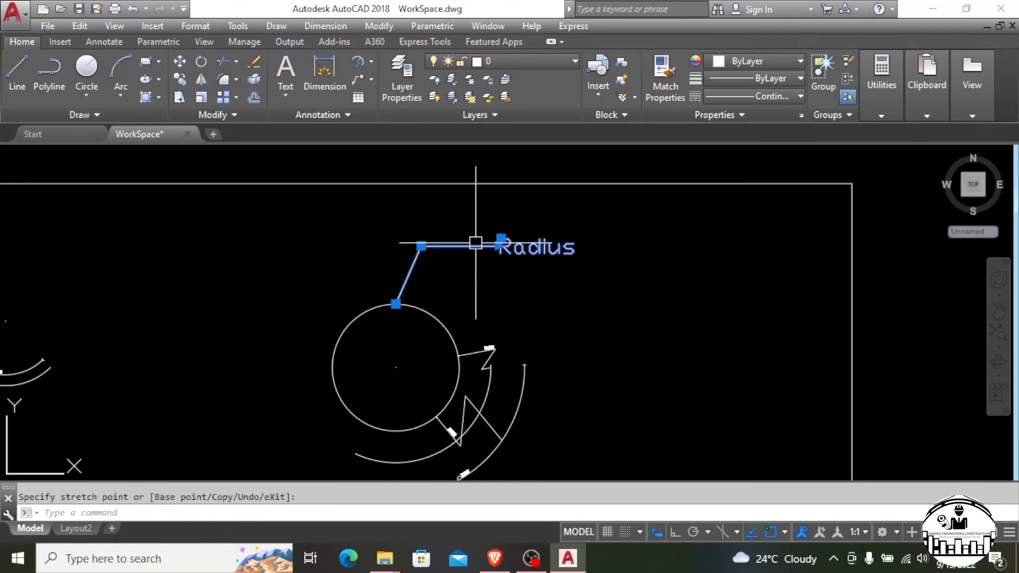
{"action": "key", "text": "Escape"}
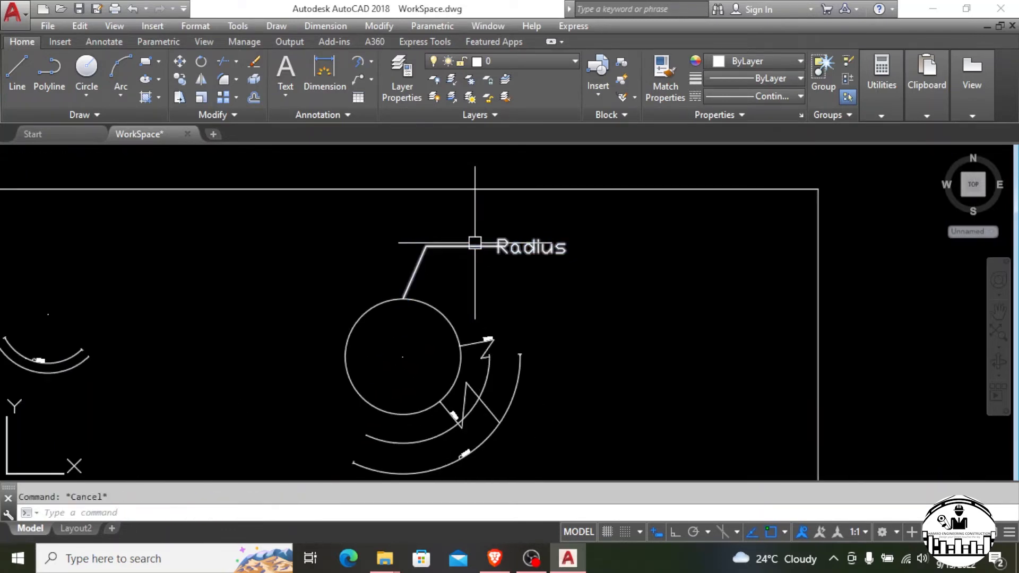
Add four extra leaders to the "Radius" multileader, fanning out from its bend to the upper left, lower right, lower left and upward
{"action": "left_click", "coordinate": [373, 80]}
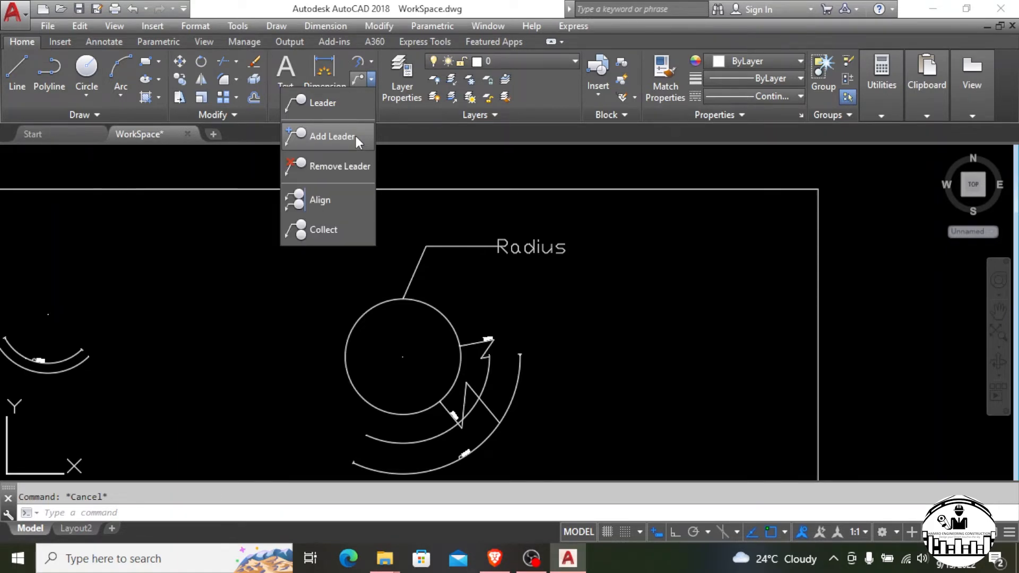
{"action": "left_click", "coordinate": [355, 136]}
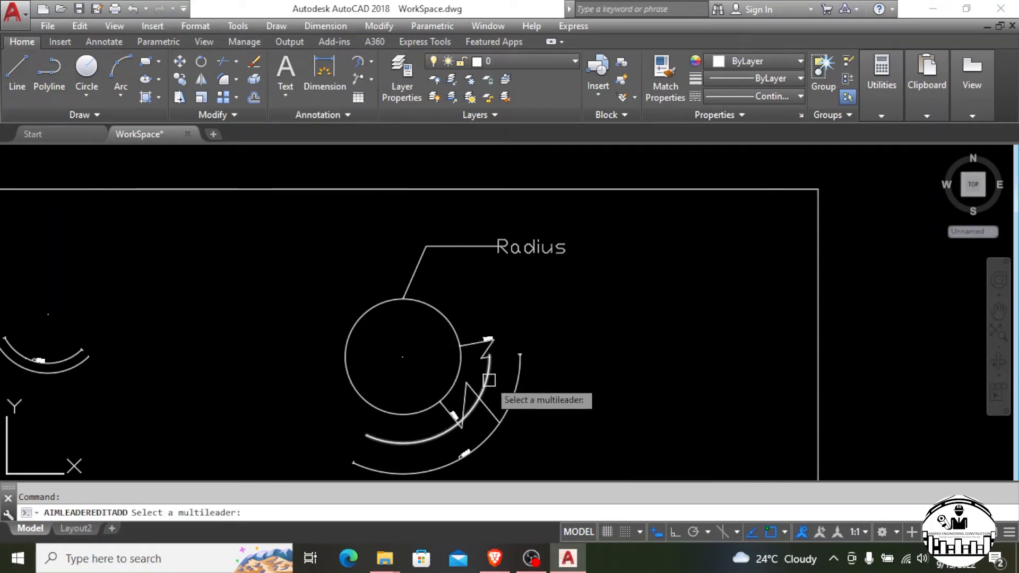
{"action": "left_click", "coordinate": [469, 397]}
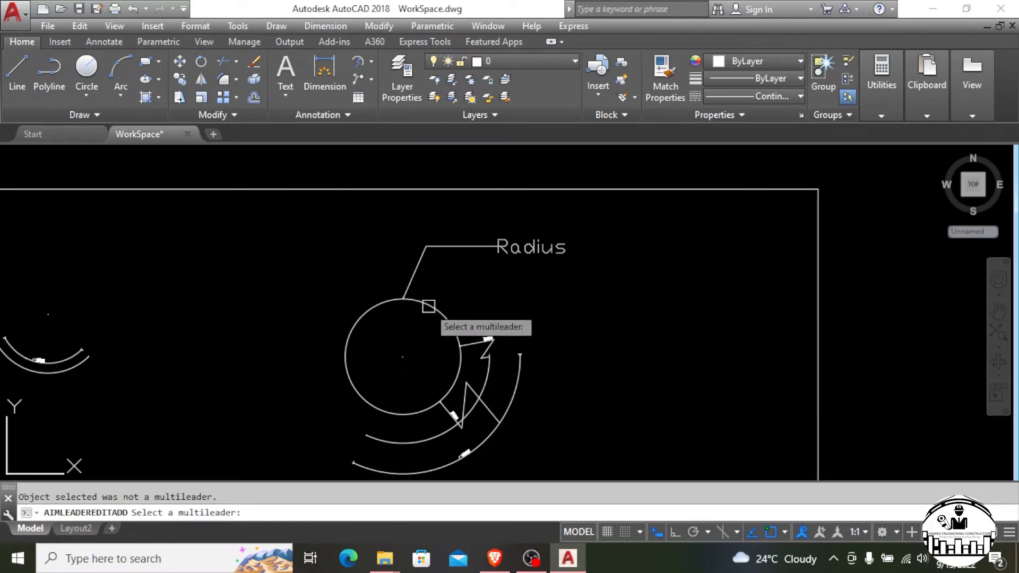
{"action": "left_click", "coordinate": [426, 246]}
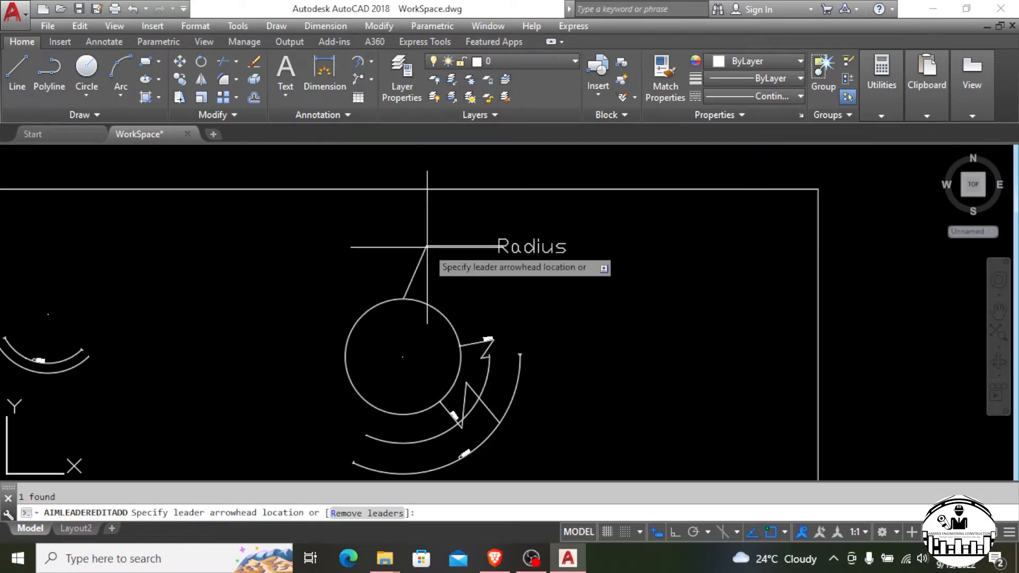
{"action": "left_click", "coordinate": [379, 218]}
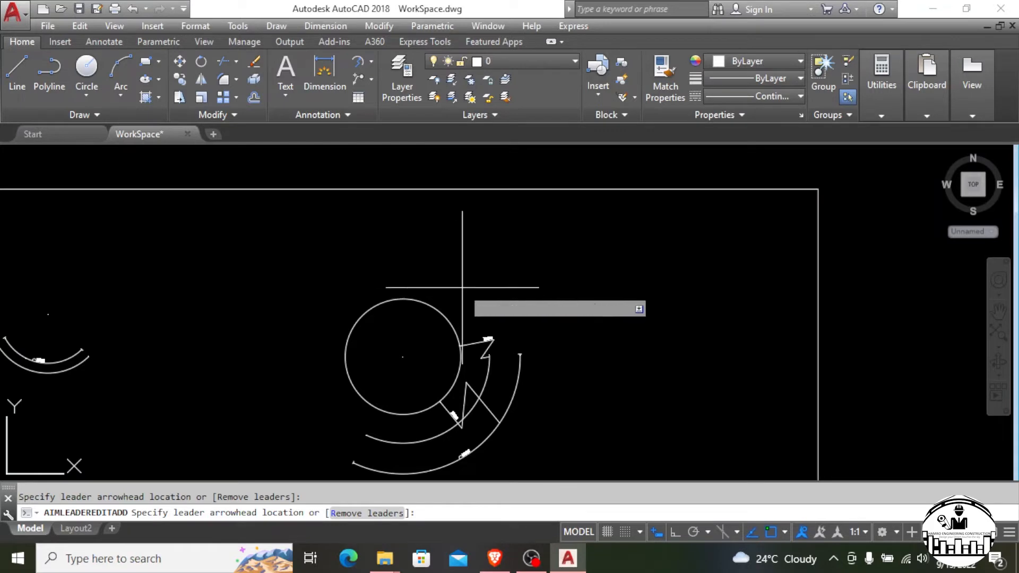
{"action": "left_click", "coordinate": [370, 263]}
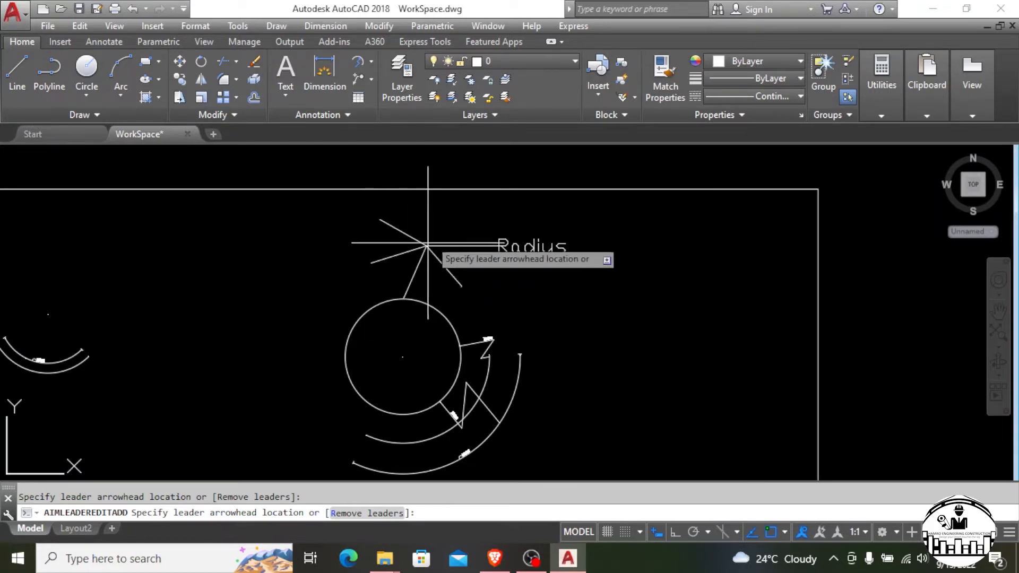
{"action": "left_click", "coordinate": [439, 209]}
{"action": "key", "text": "Return"}
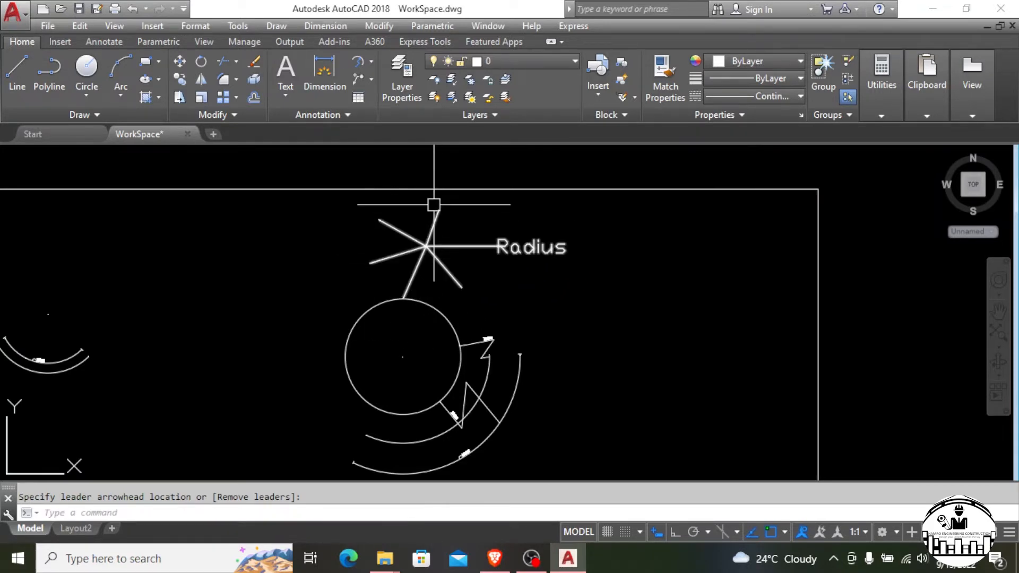
{"action": "scroll", "coordinate": [371, 202], "scroll_direction": "up", "scroll_amount": 2}
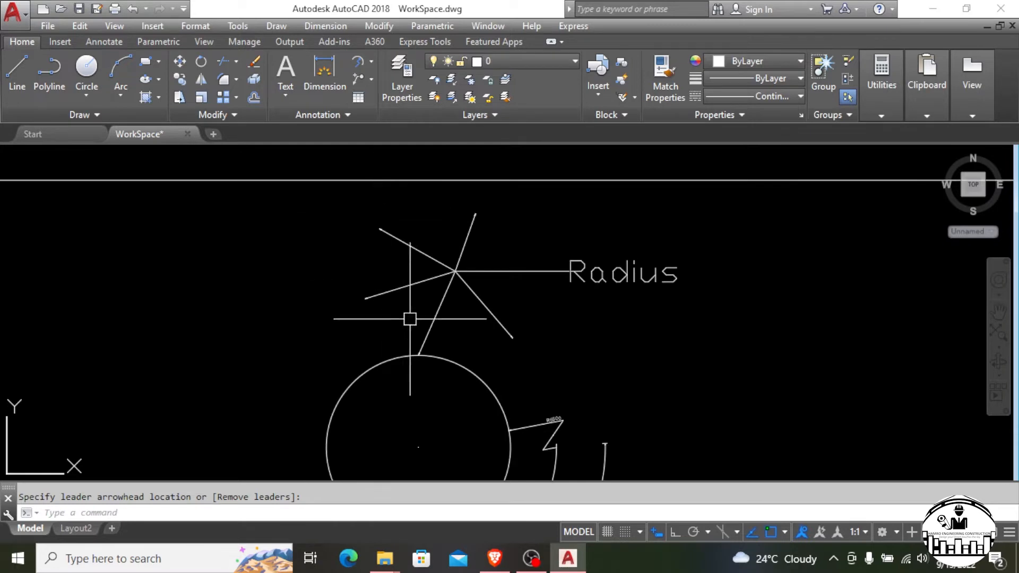
{"action": "scroll", "coordinate": [465, 217], "scroll_direction": "up", "scroll_amount": 5}
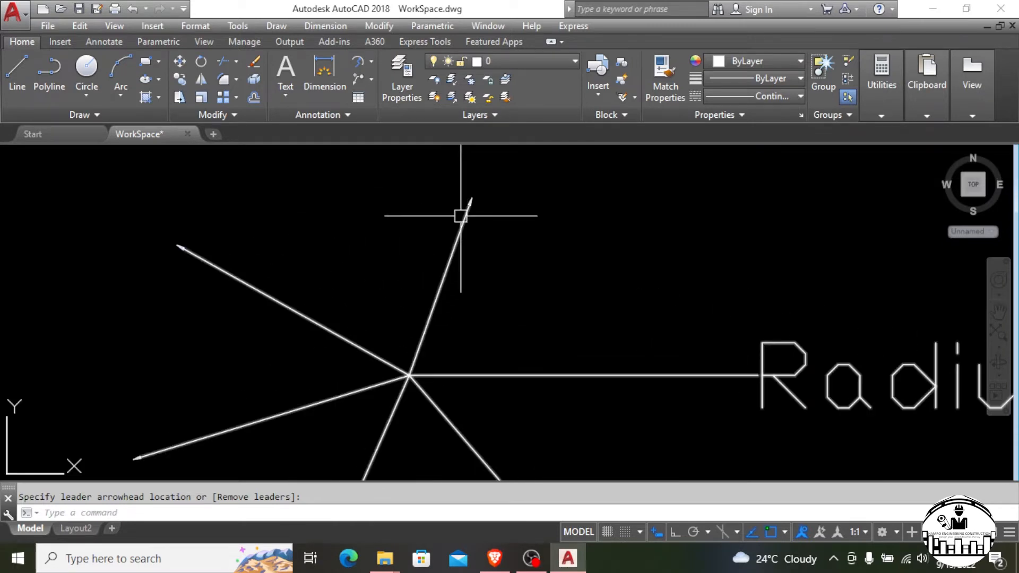
{"action": "left_click", "coordinate": [373, 78]}
{"action": "left_click", "coordinate": [326, 169]}
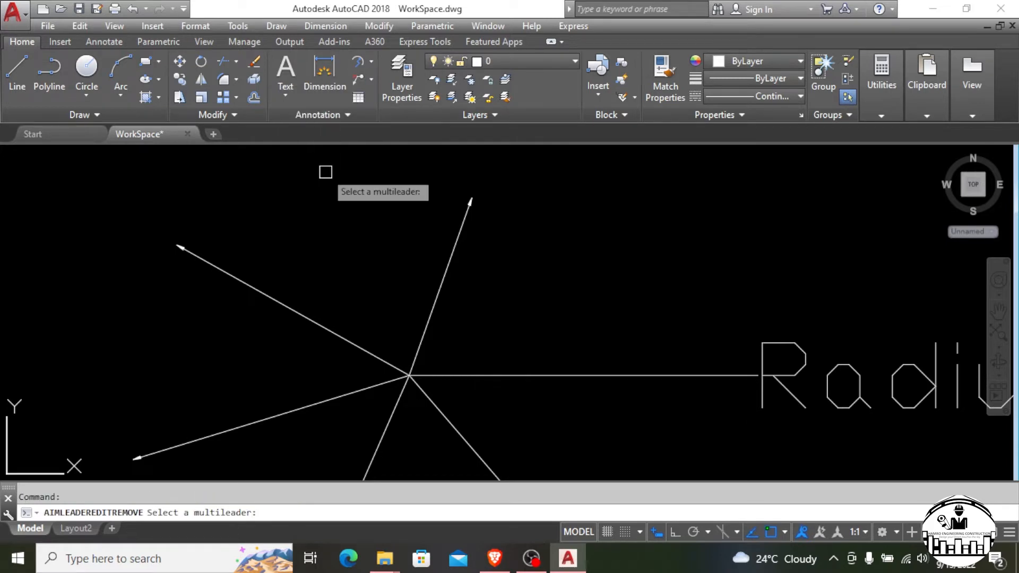
{"action": "left_click", "coordinate": [304, 317]}
{"action": "key", "text": "Escape"}
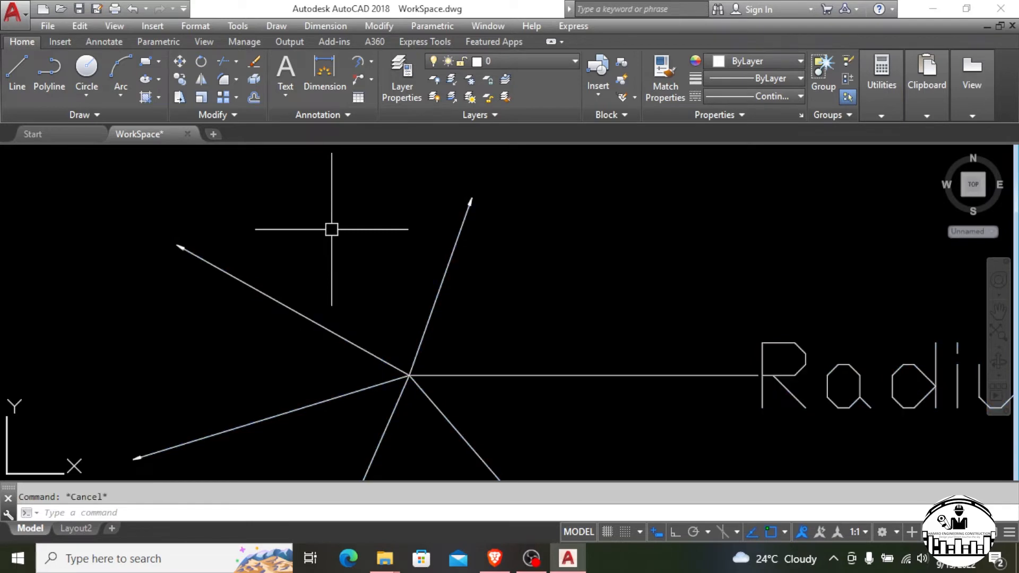
Remove the upper-left leader from the "Radius" multileader with Remove Leader
{"action": "left_click", "coordinate": [372, 79]}
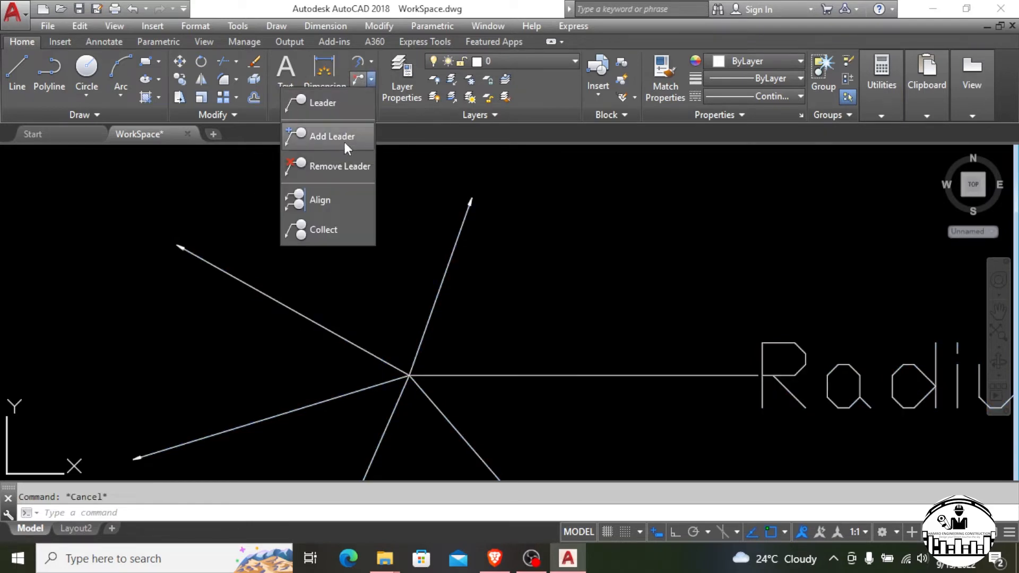
{"action": "left_click", "coordinate": [342, 166]}
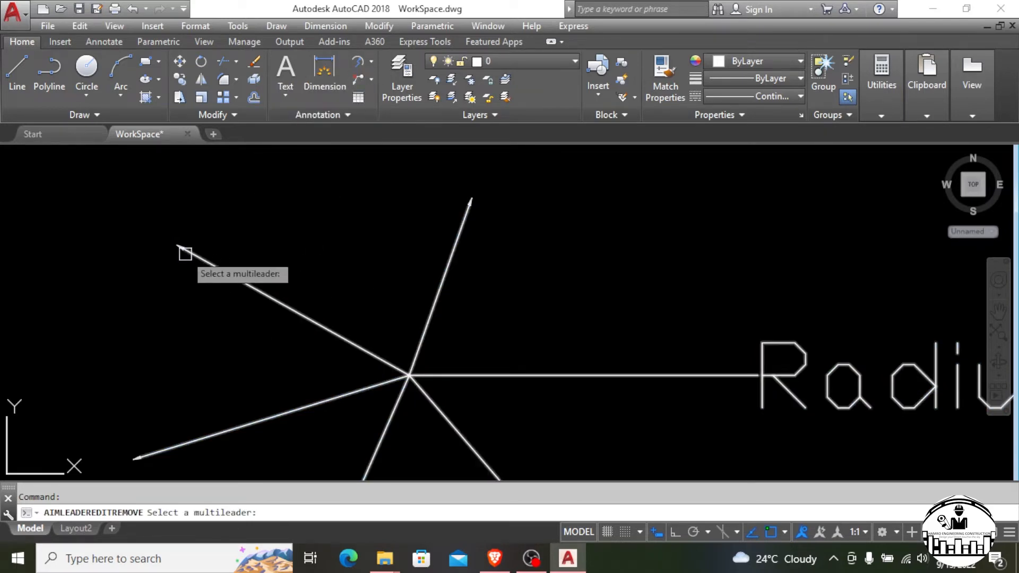
{"action": "scroll", "coordinate": [160, 233], "scroll_direction": "up", "scroll_amount": 5}
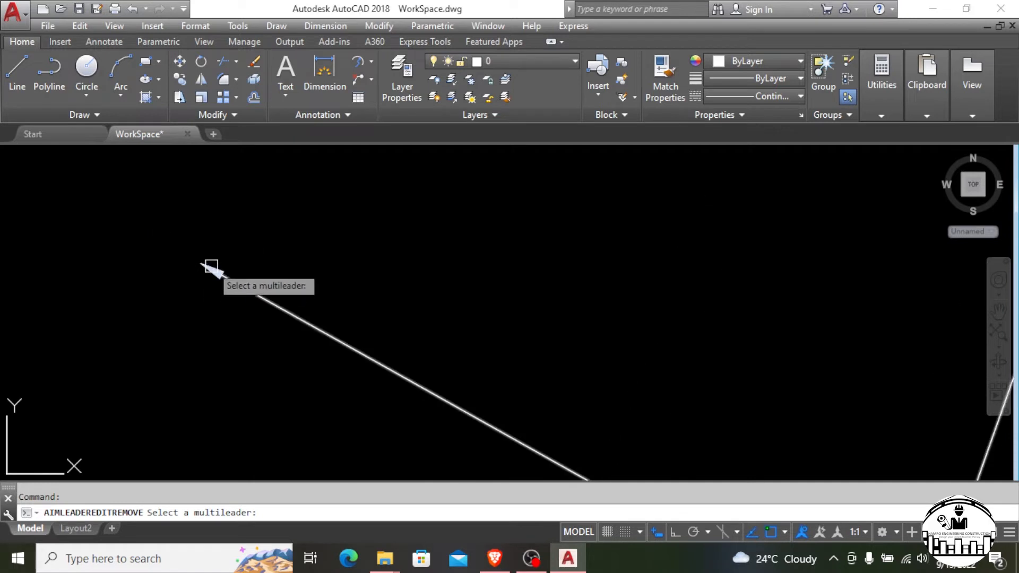
{"action": "left_click", "coordinate": [211, 265]}
{"action": "scroll", "coordinate": [188, 223], "scroll_direction": "down", "scroll_amount": 4}
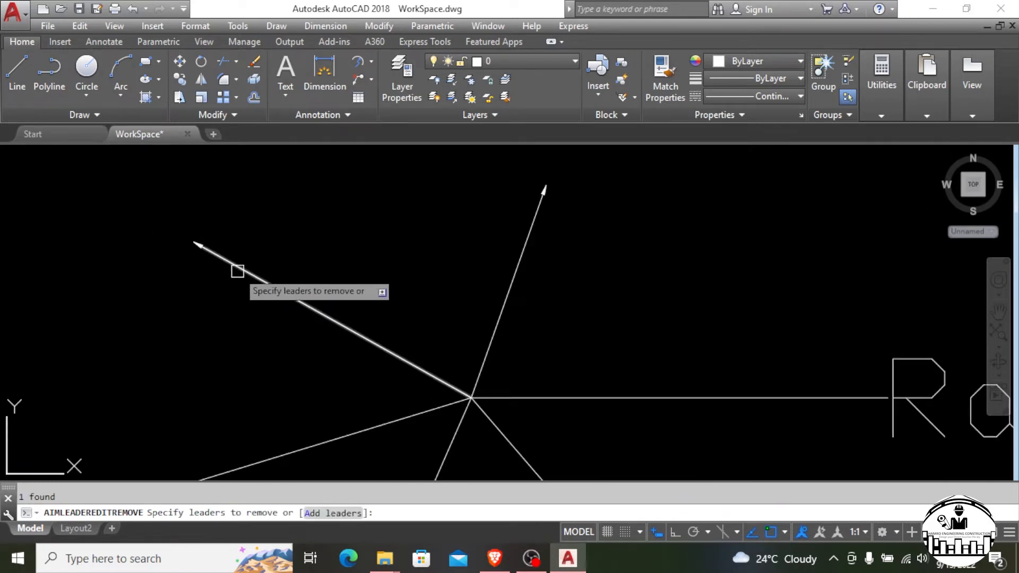
{"action": "key", "text": "Return"}
{"action": "scroll", "coordinate": [350, 225], "scroll_direction": "down", "scroll_amount": 3}
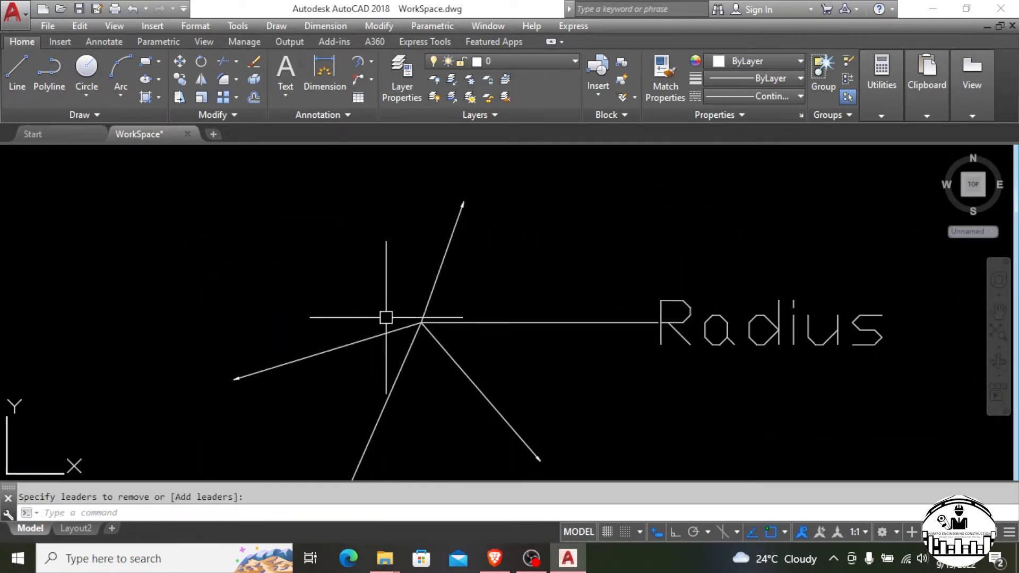
Remove the lower-left leader arrow from the "Radius" multileader
{"action": "key", "text": "Return"}
{"action": "left_click", "coordinate": [346, 342]}
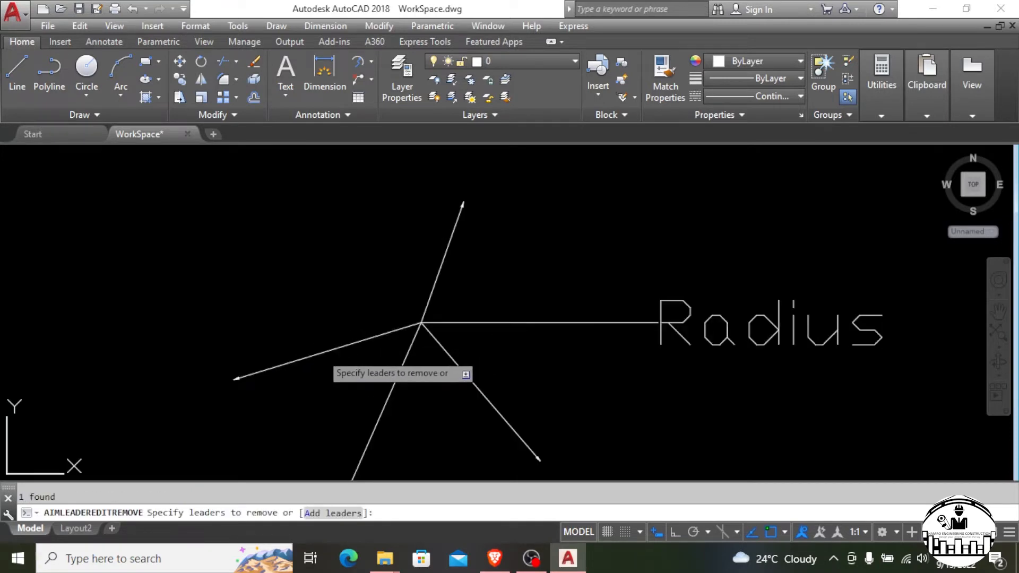
{"action": "left_click", "coordinate": [322, 353]}
{"action": "key", "text": "Return"}
{"action": "scroll", "coordinate": [335, 267], "scroll_direction": "down", "scroll_amount": 3}
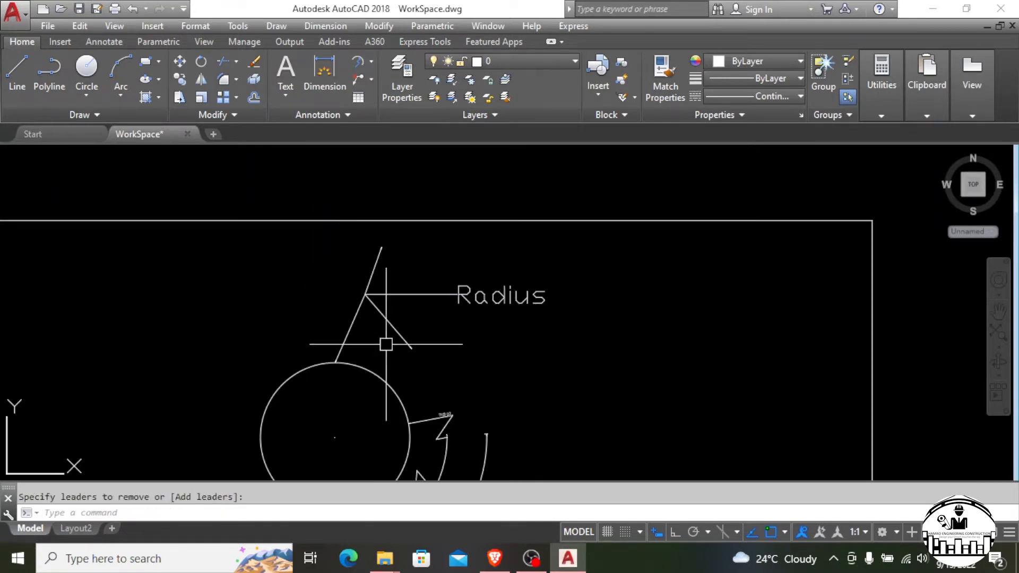
Remove the lower-right leader arrow from the "Radius" multileader, keeping the upward one and the one touching the circle
{"action": "key", "text": "Return"}
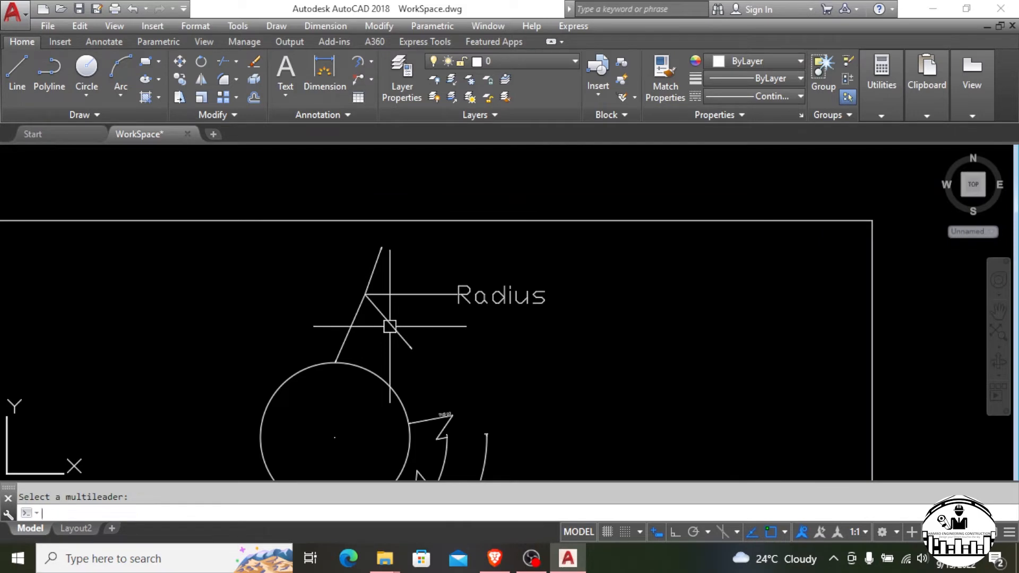
{"action": "left_click", "coordinate": [391, 324]}
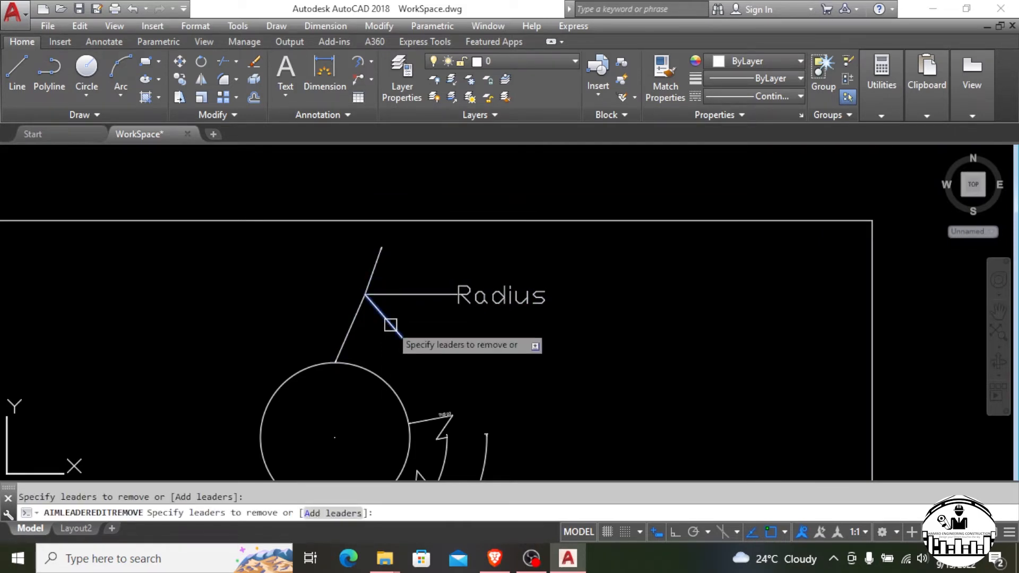
{"action": "left_click", "coordinate": [391, 325]}
{"action": "key", "text": "Return"}
{"action": "scroll", "coordinate": [345, 262], "scroll_direction": "down", "scroll_amount": 2}
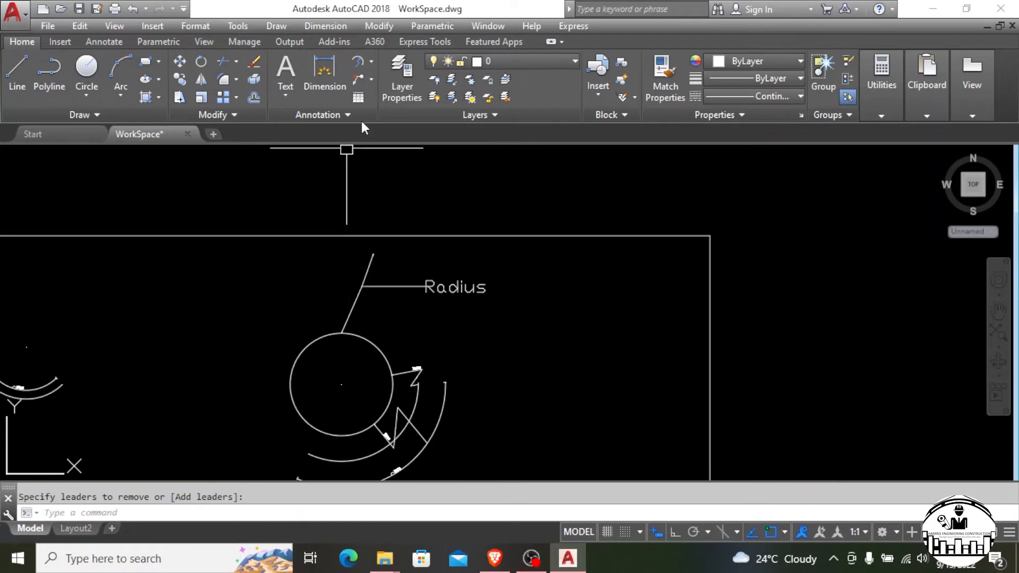
{"action": "left_click", "coordinate": [371, 78]}
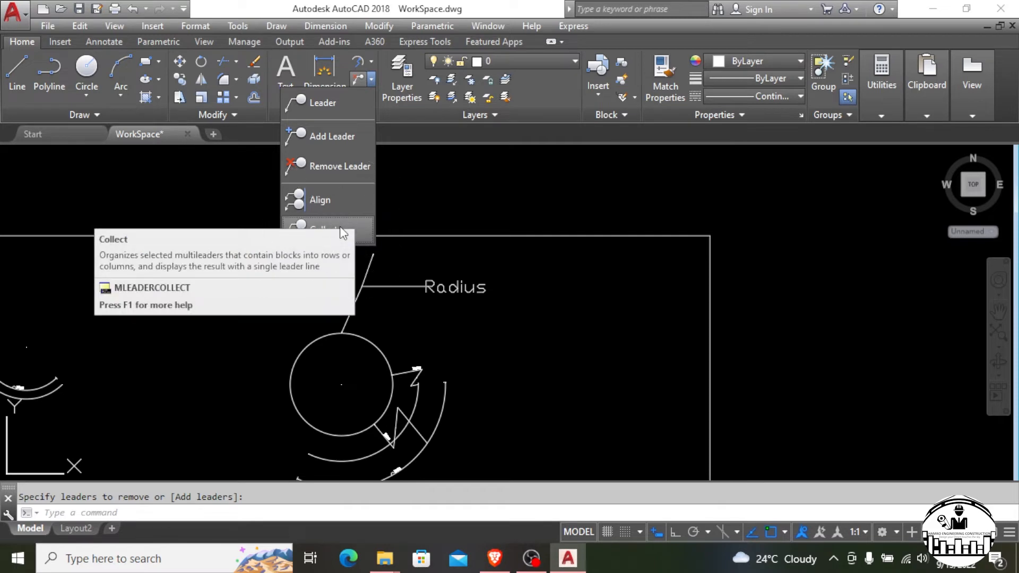
{"action": "key", "text": "Escape"}
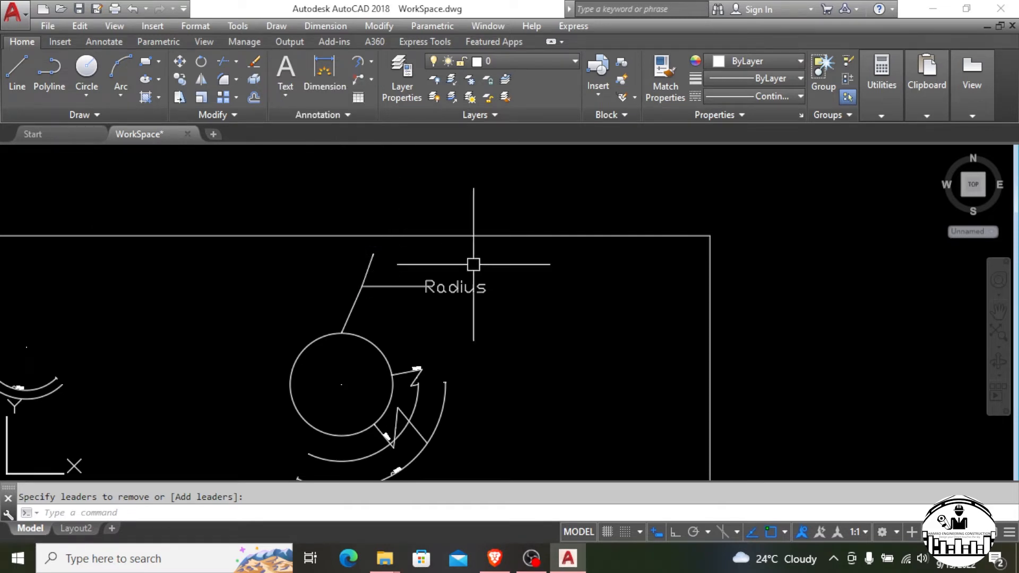
{"action": "key", "text": "Escape"}
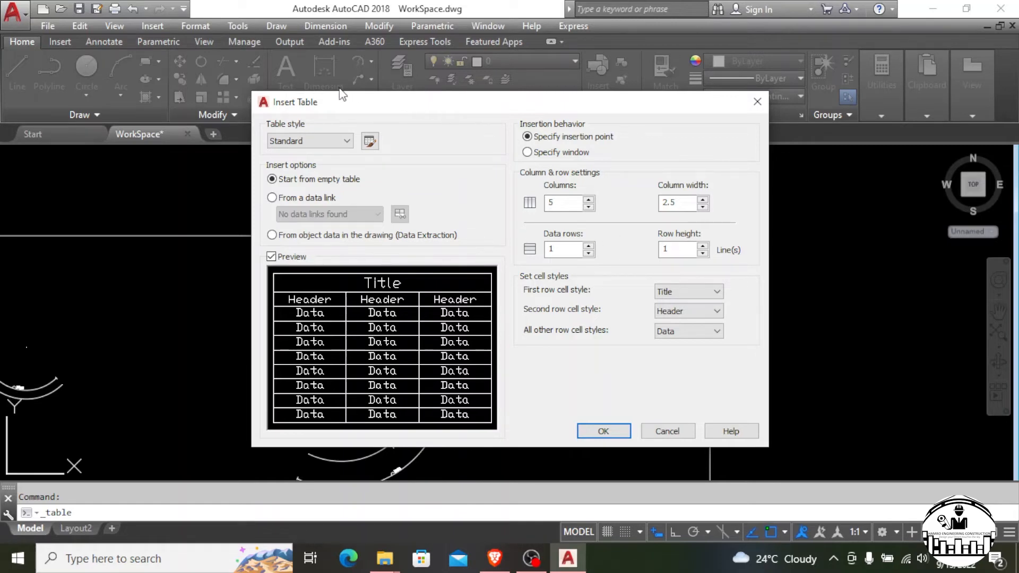
Try a data link as the new table's source, start a new Excel data link without naming it, and cancel it
{"action": "left_click", "coordinate": [318, 145]}
{"action": "left_click", "coordinate": [320, 145]}
{"action": "left_click", "coordinate": [291, 197]}
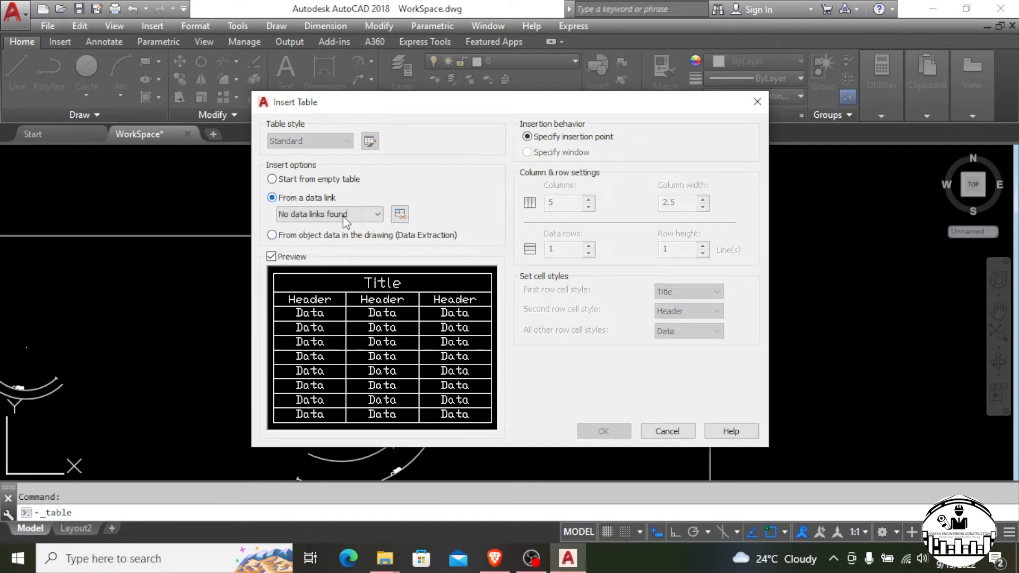
{"action": "left_click", "coordinate": [374, 214]}
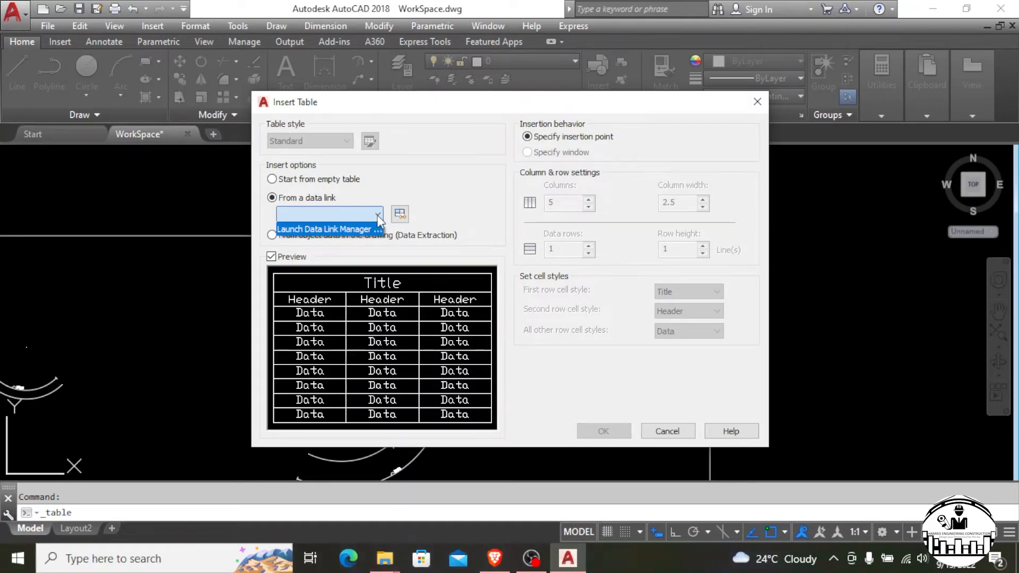
{"action": "left_click", "coordinate": [335, 226]}
{"action": "left_click", "coordinate": [347, 218]}
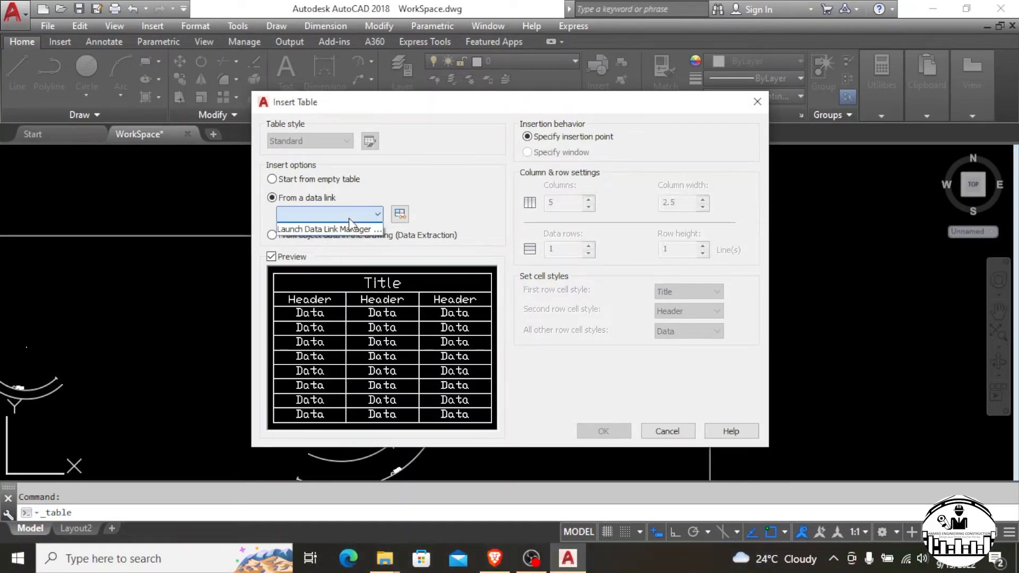
{"action": "left_click", "coordinate": [359, 224]}
{"action": "left_click", "coordinate": [400, 214]}
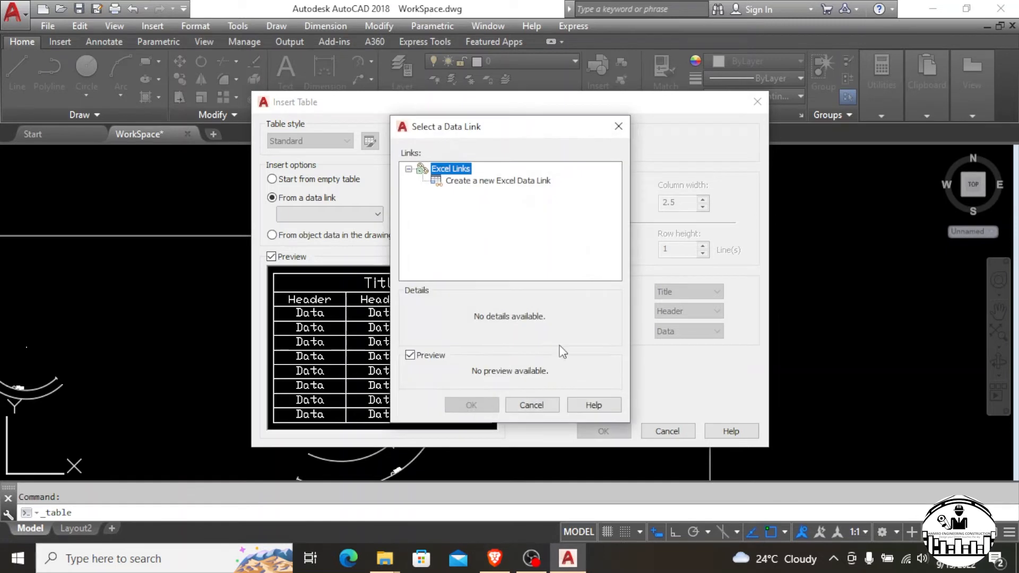
{"action": "left_click", "coordinate": [461, 182]}
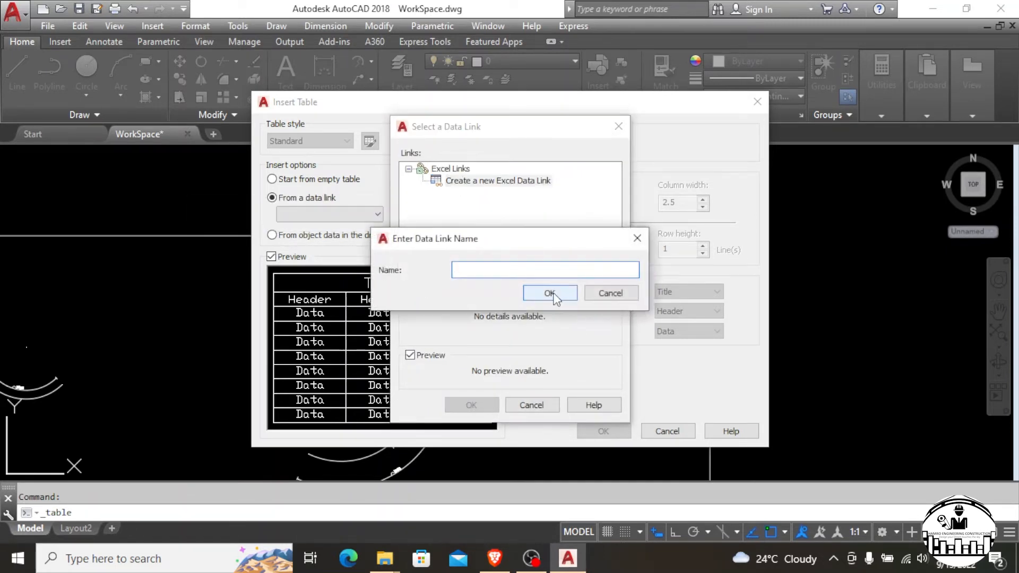
{"action": "left_click", "coordinate": [636, 239]}
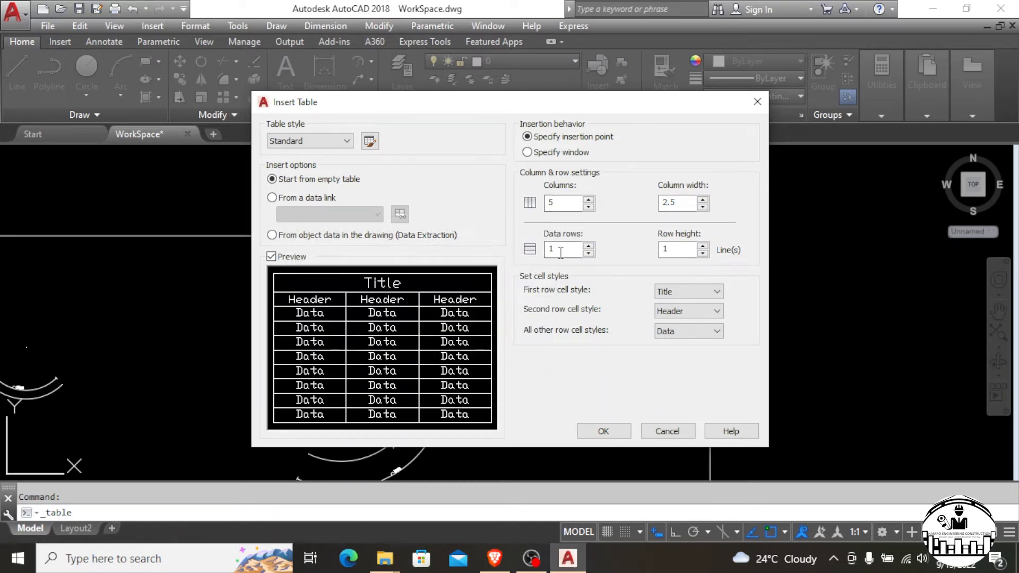
Set the new table to 4 data rows and change its first row cell style to Data
{"action": "key", "text": "BackSpace"}
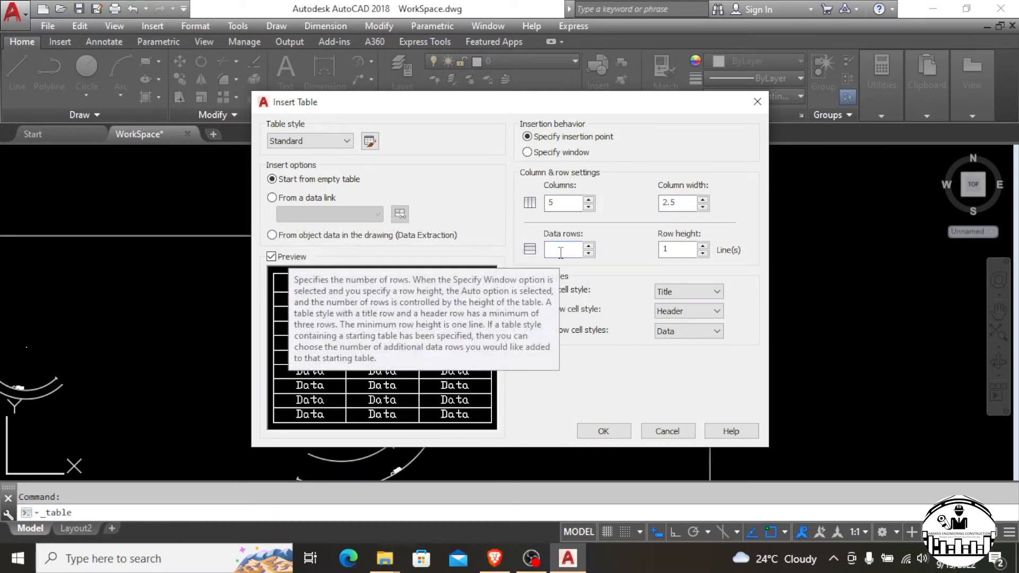
{"action": "type", "text": "4"}
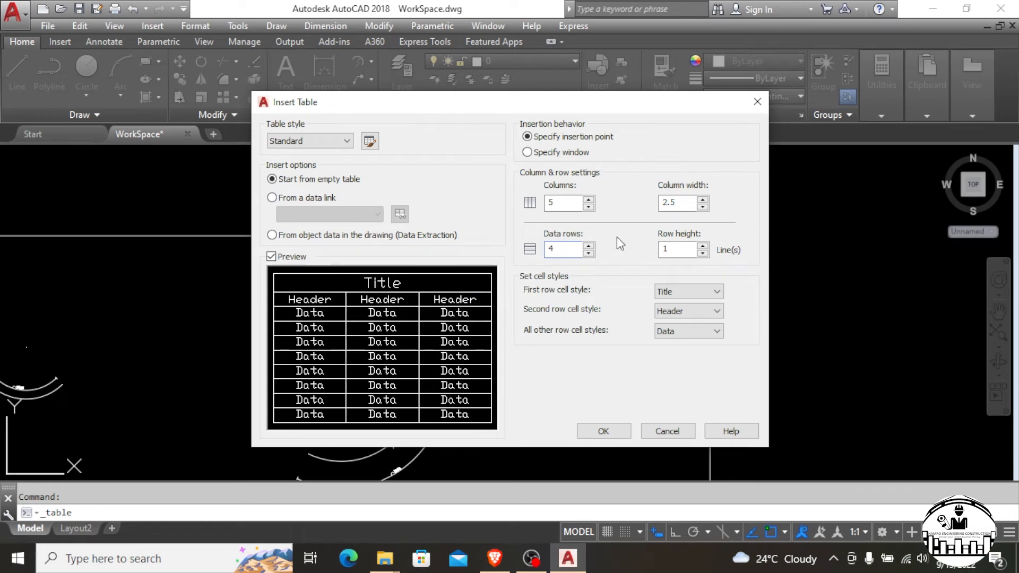
{"action": "left_click", "coordinate": [677, 292]}
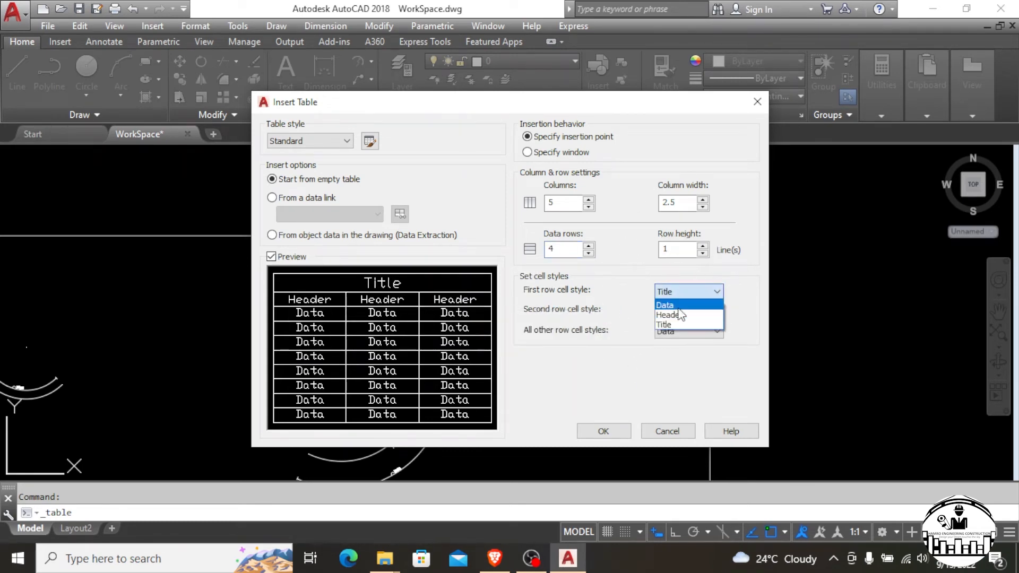
{"action": "left_click", "coordinate": [678, 317]}
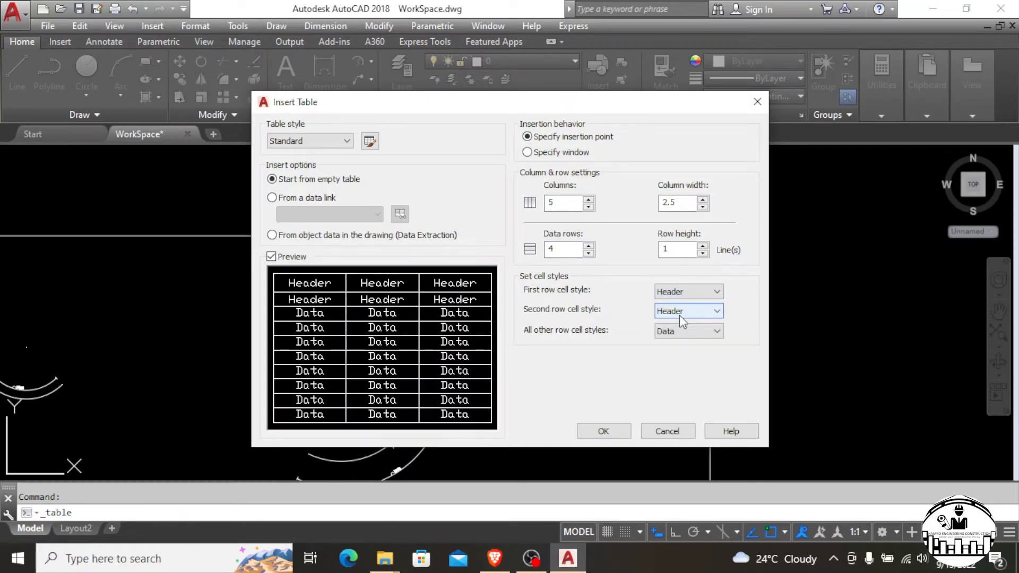
{"action": "left_click", "coordinate": [681, 292]}
{"action": "left_click", "coordinate": [681, 305]}
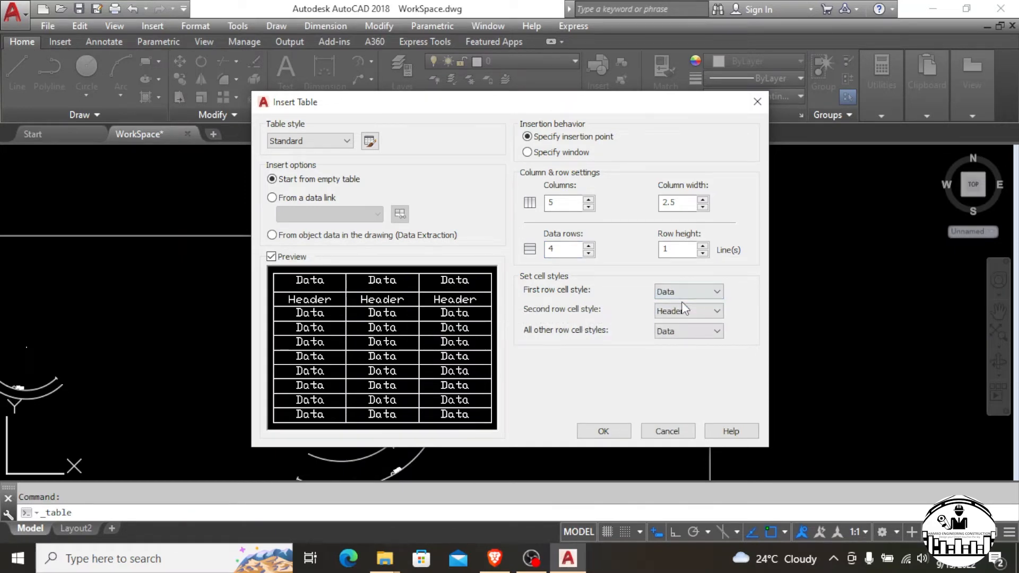
Set the new table's first row cell style to Title, keeping Header for the second row and Data for all other rows
{"action": "left_click", "coordinate": [688, 291]}
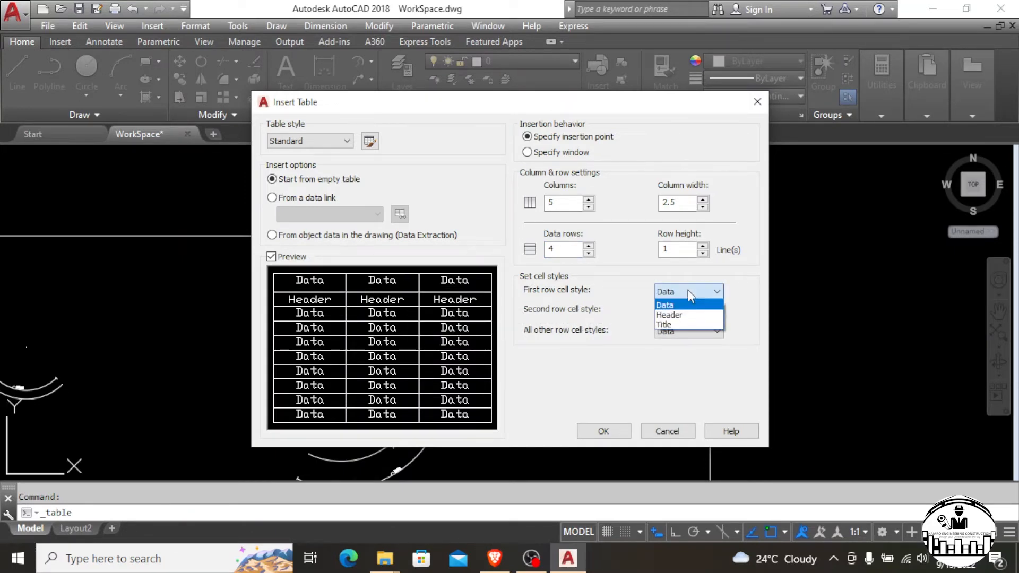
{"action": "left_click", "coordinate": [683, 325]}
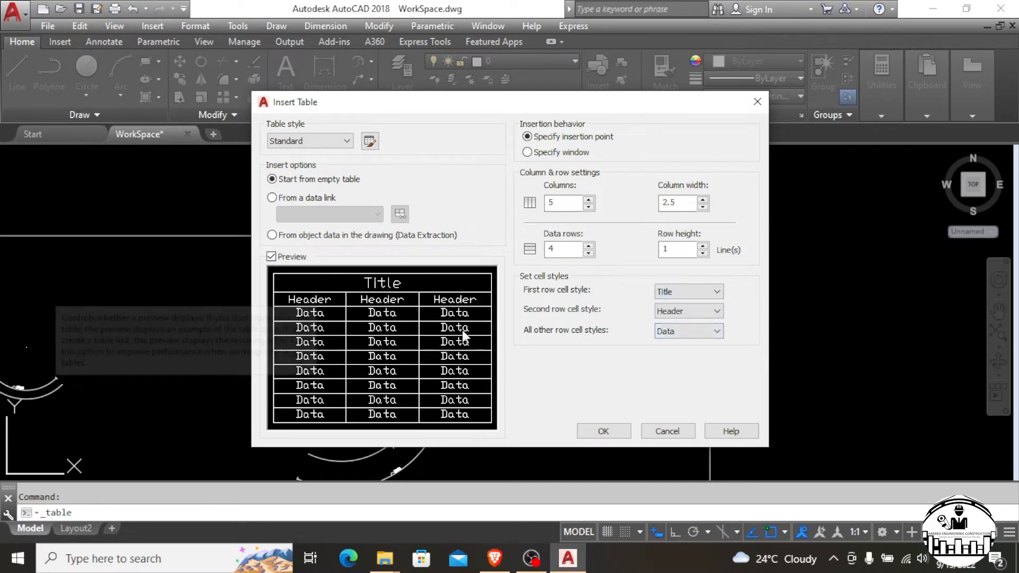
{"action": "left_click", "coordinate": [665, 312]}
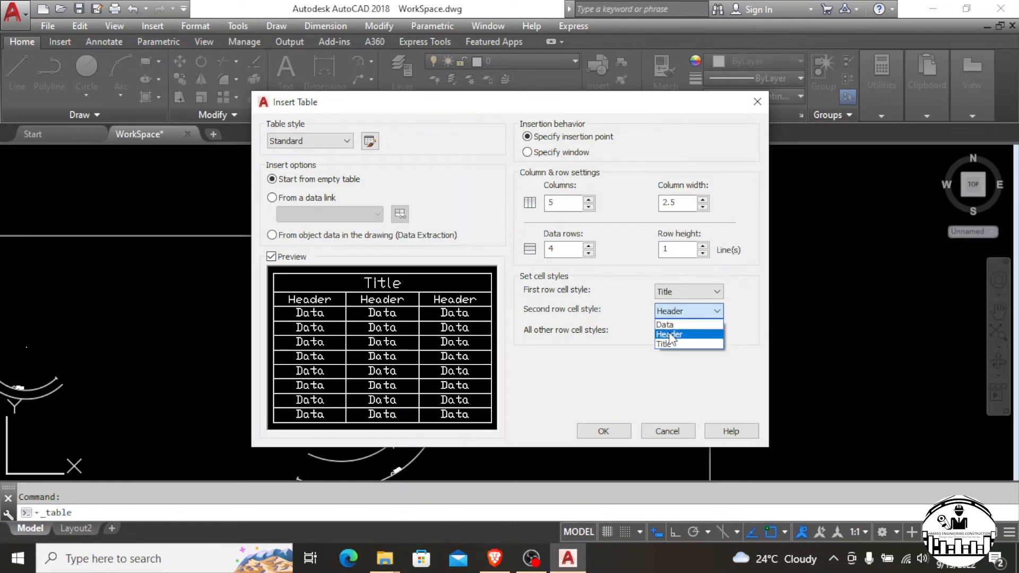
{"action": "left_click", "coordinate": [737, 314]}
{"action": "left_click", "coordinate": [685, 330]}
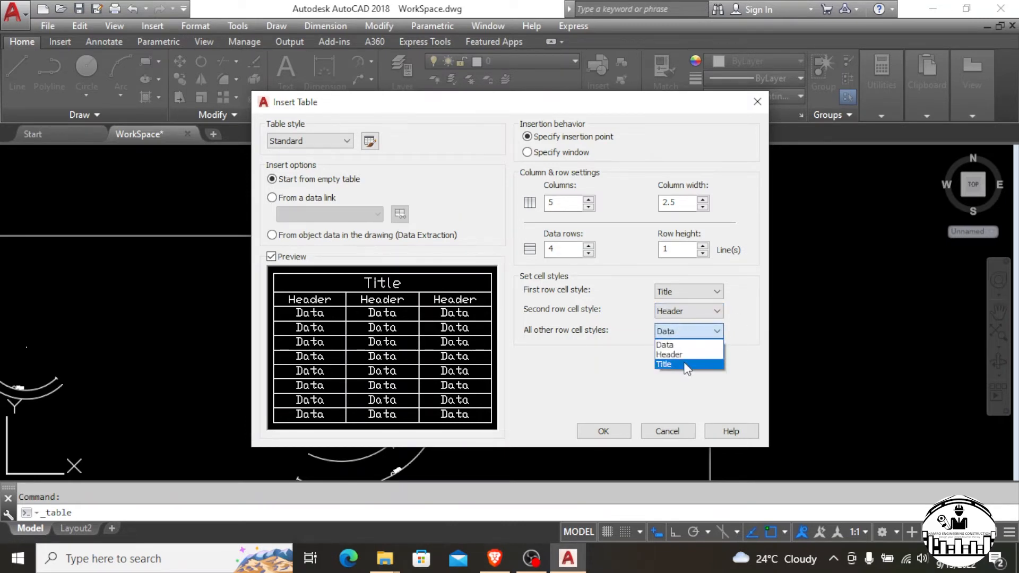
{"action": "left_click", "coordinate": [716, 344]}
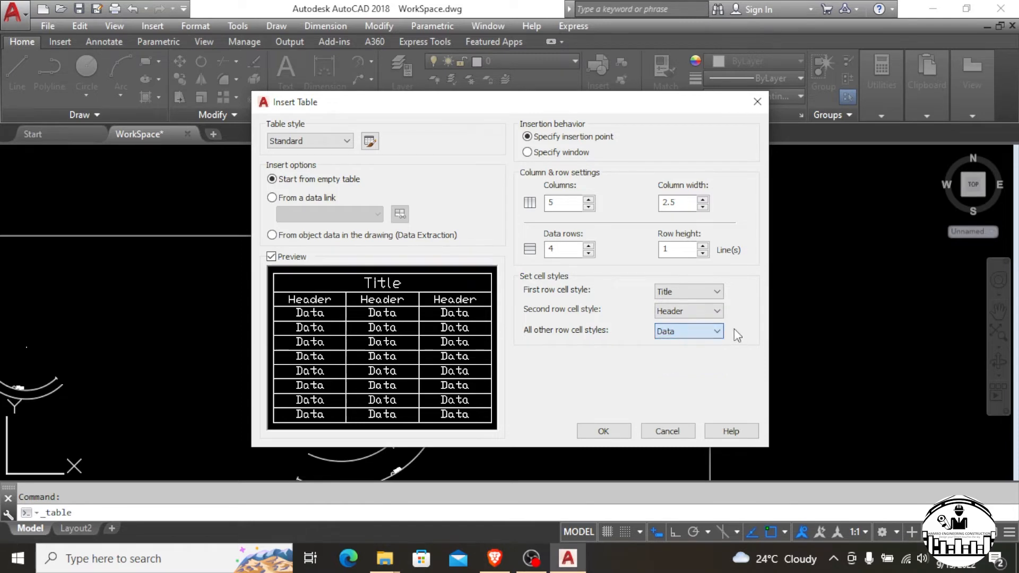
Accept the table settings and insert the table just below the ROOF TRUSS DETAILS title and its scale note
{"action": "left_click", "coordinate": [607, 431]}
{"action": "scroll", "coordinate": [366, 282], "scroll_direction": "down", "scroll_amount": 1}
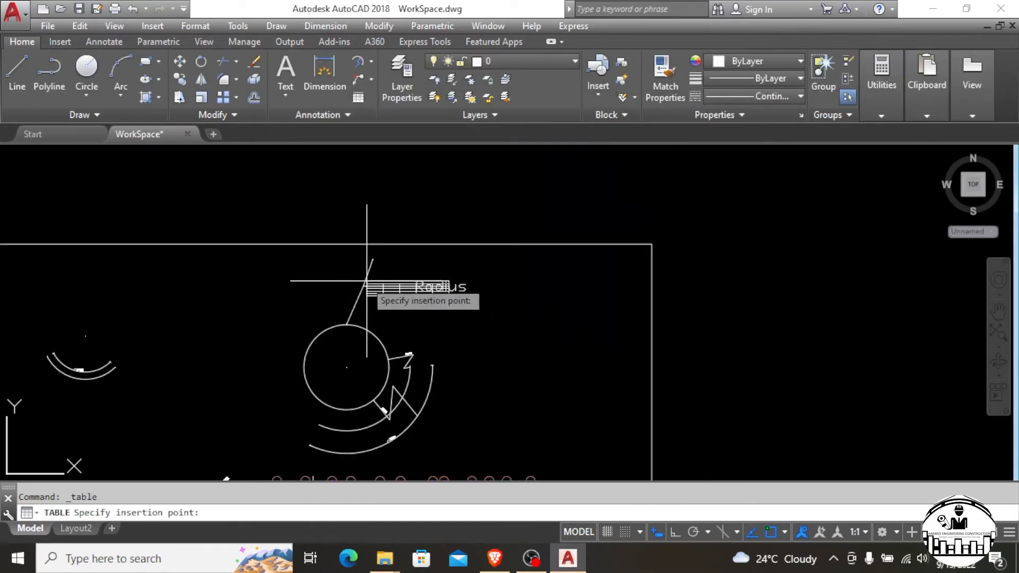
{"action": "scroll", "coordinate": [366, 281], "scroll_direction": "down", "scroll_amount": 4}
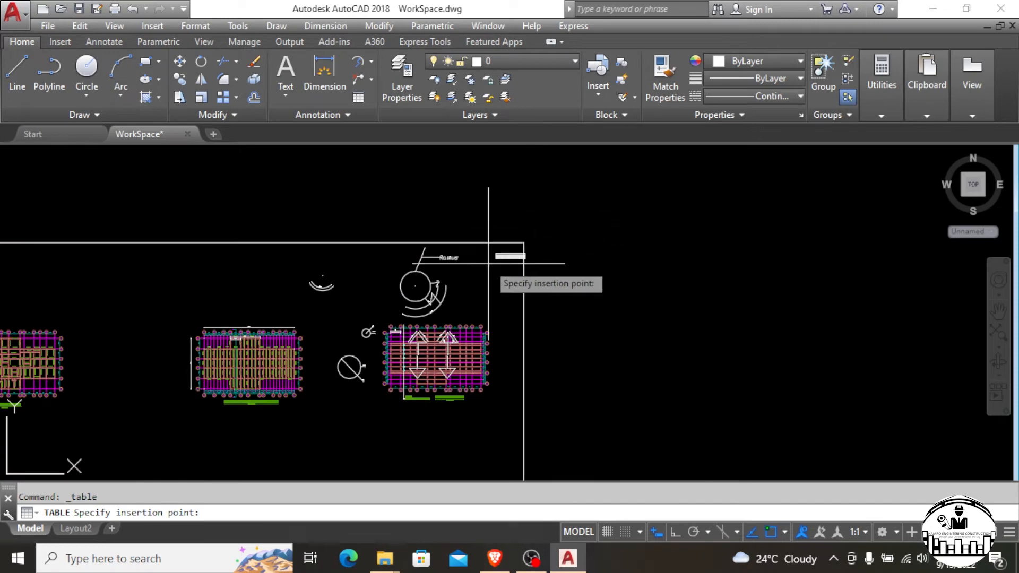
{"action": "scroll", "coordinate": [428, 390], "scroll_direction": "up", "scroll_amount": 6}
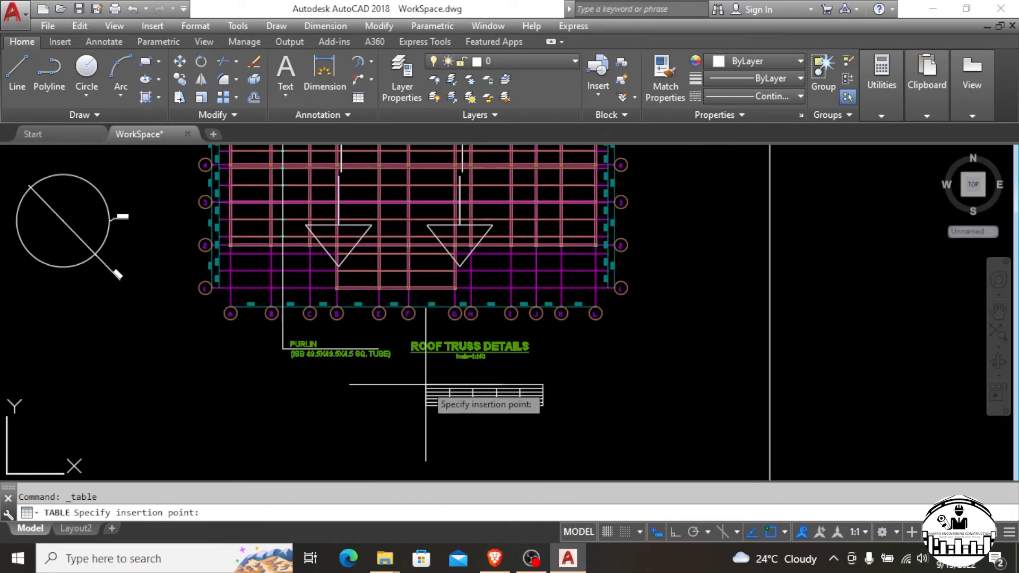
{"action": "left_click", "coordinate": [420, 371]}
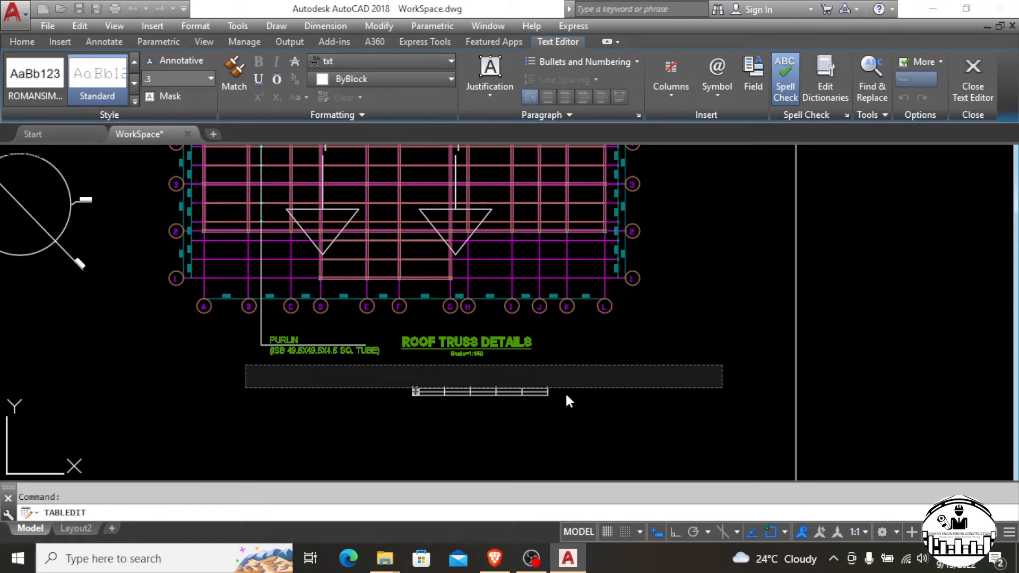
Enter "Window and Door opening Schedule" in the table's title cell and finish the text editing
{"action": "type", "text": "Data"}
{"action": "key", "text": "BackSpace"}
{"action": "key", "text": "BackSpace"}
{"action": "key", "text": "BackSpace"}
{"action": "key", "text": "BackSpace"}
{"action": "key", "text": "BackSpace"}
{"action": "type", "text": "Window and"}
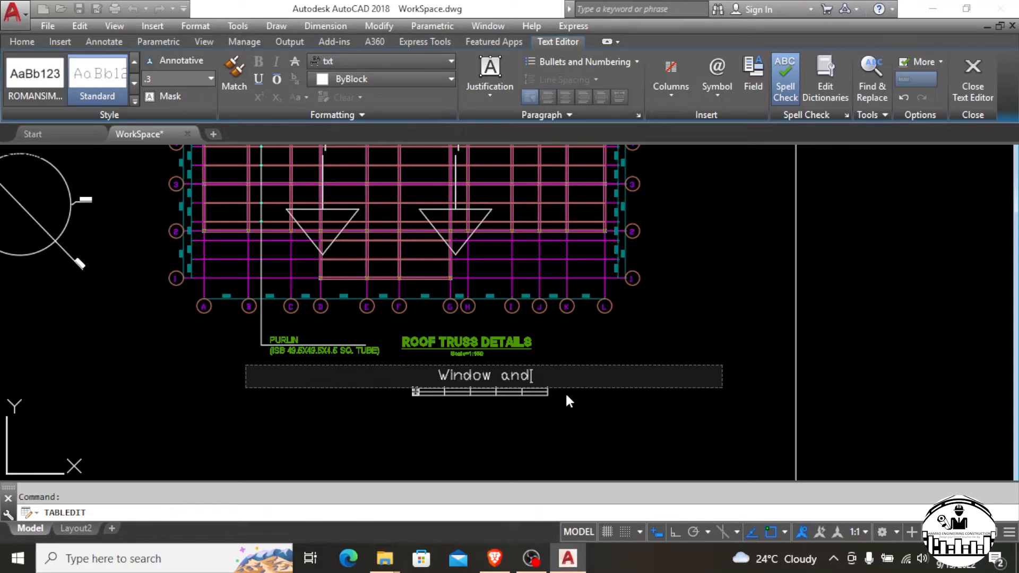
{"action": "type", "text": " doo"}
{"action": "key", "text": "BackSpace"}
{"action": "key", "text": "BackSpace"}
{"action": "key", "text": "BackSpace"}
{"action": "type", "text": "Do"}
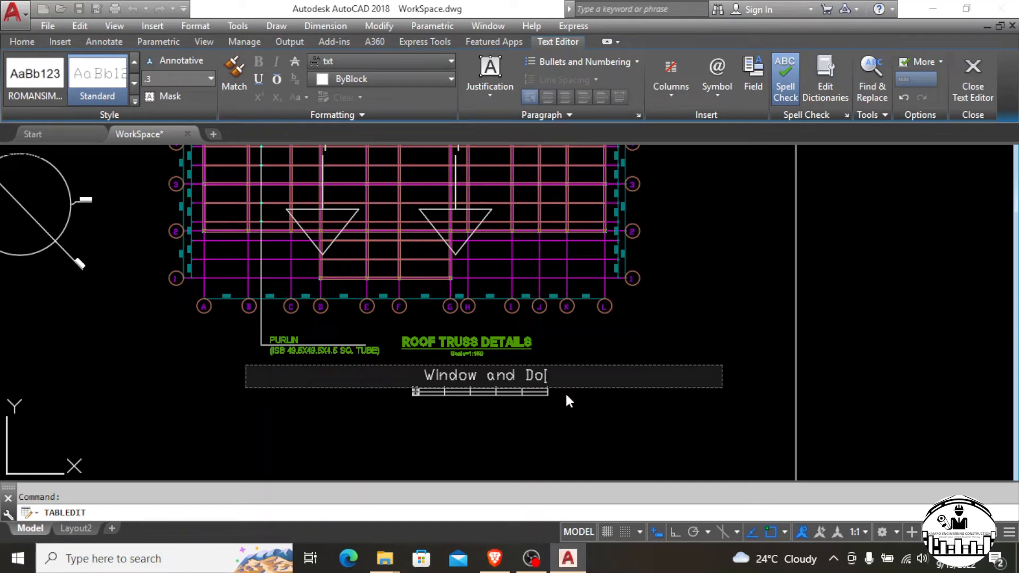
{"action": "type", "text": "or open"}
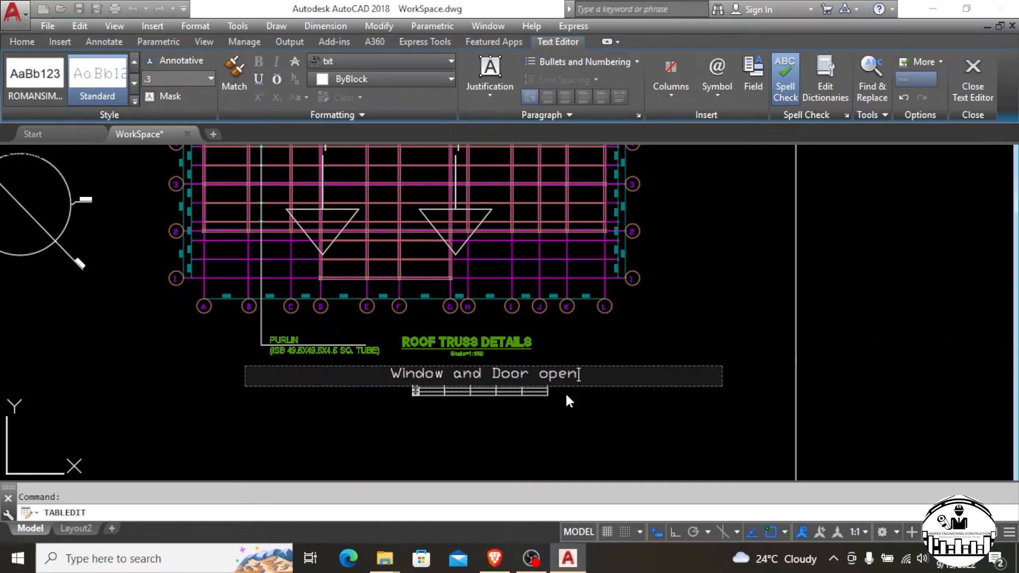
{"action": "type", "text": "ing Schudele"}
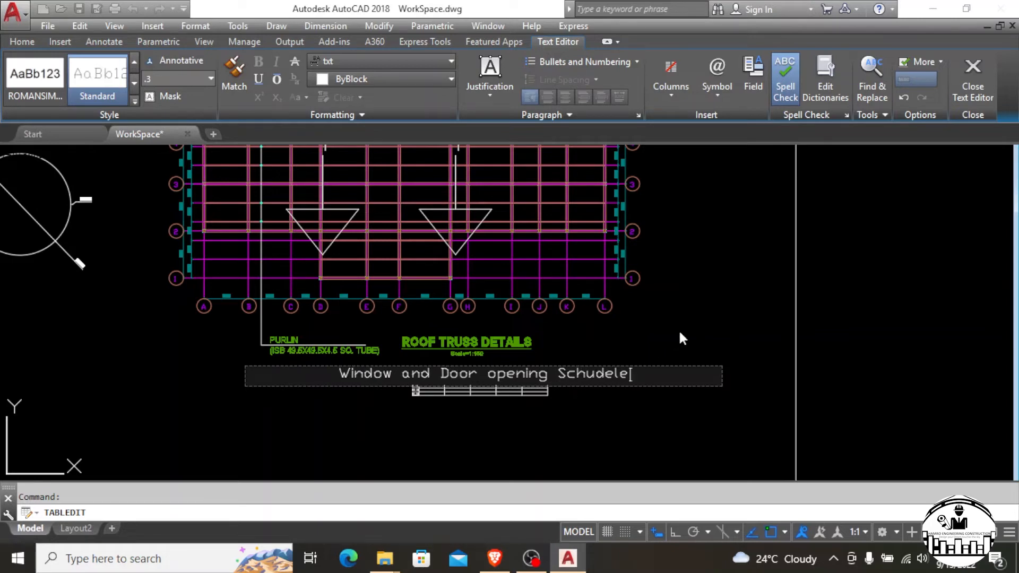
{"action": "key", "text": "BackSpace"}
{"action": "key", "text": "BackSpace"}
{"action": "key", "text": "BackSpace"}
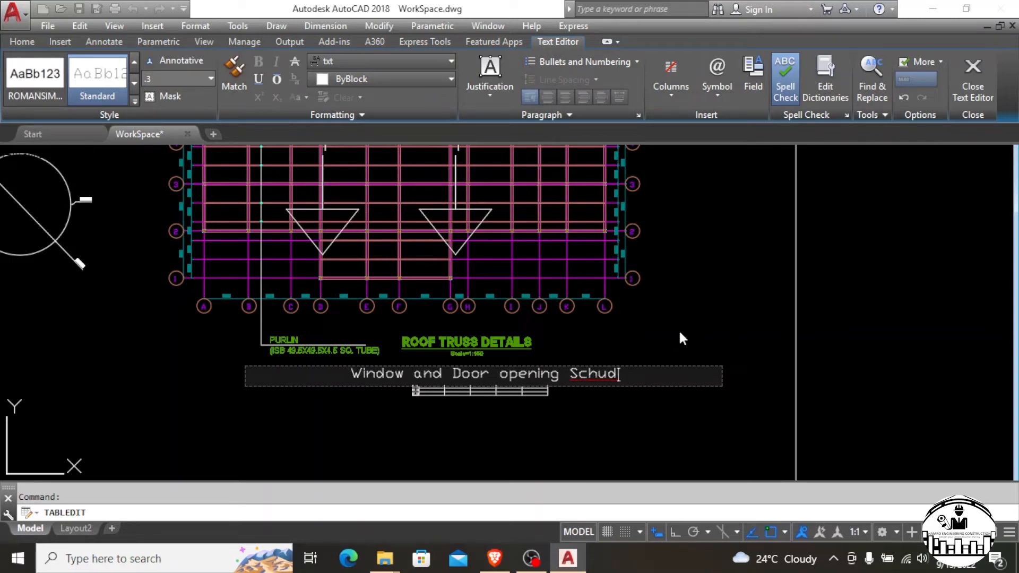
{"action": "key", "text": "BackSpace"}
{"action": "key", "text": "BackSpace"}
{"action": "type", "text": "edul"}
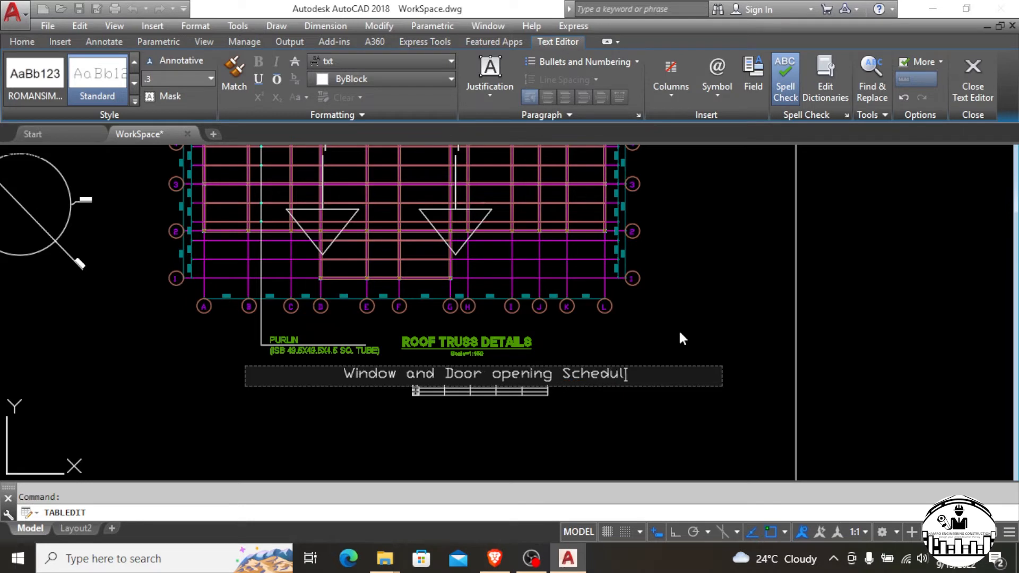
{"action": "type", "text": "e"}
{"action": "left_click", "coordinate": [679, 332]}
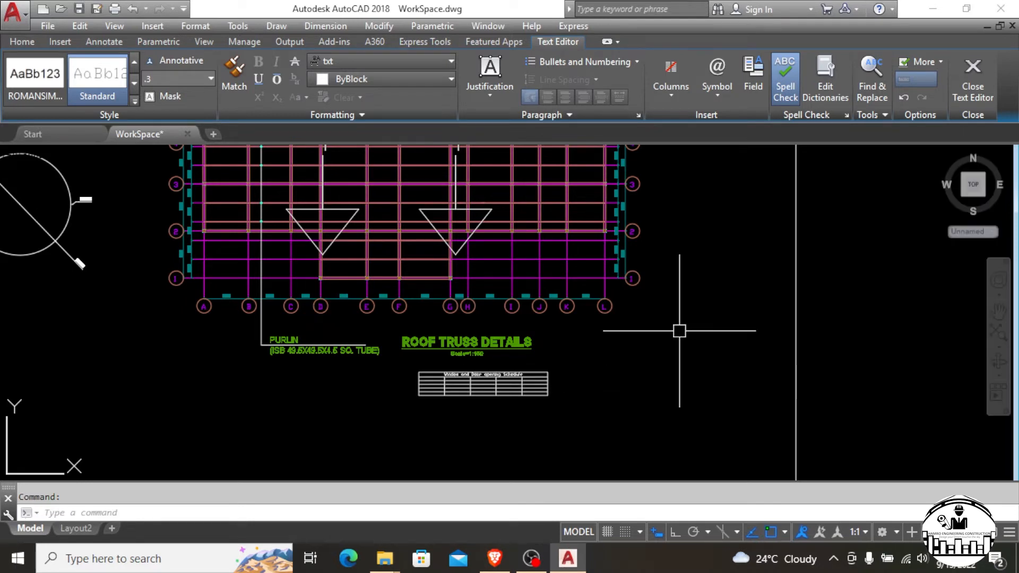
Examine the inserted schedule table up close and in relation to the roof truss plan, and check the current annotation styles
{"action": "scroll", "coordinate": [492, 388], "scroll_direction": "up", "scroll_amount": 3}
{"action": "scroll", "coordinate": [493, 389], "scroll_direction": "up", "scroll_amount": 5}
{"action": "left_click", "coordinate": [370, 353]}
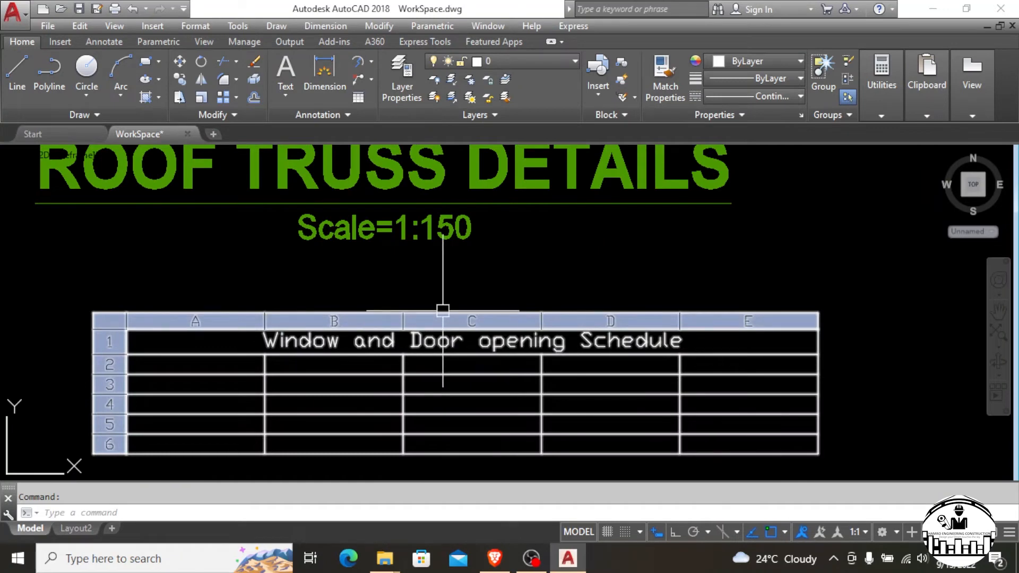
{"action": "key", "text": "Escape"}
{"action": "scroll", "coordinate": [443, 309], "scroll_direction": "down", "scroll_amount": 2}
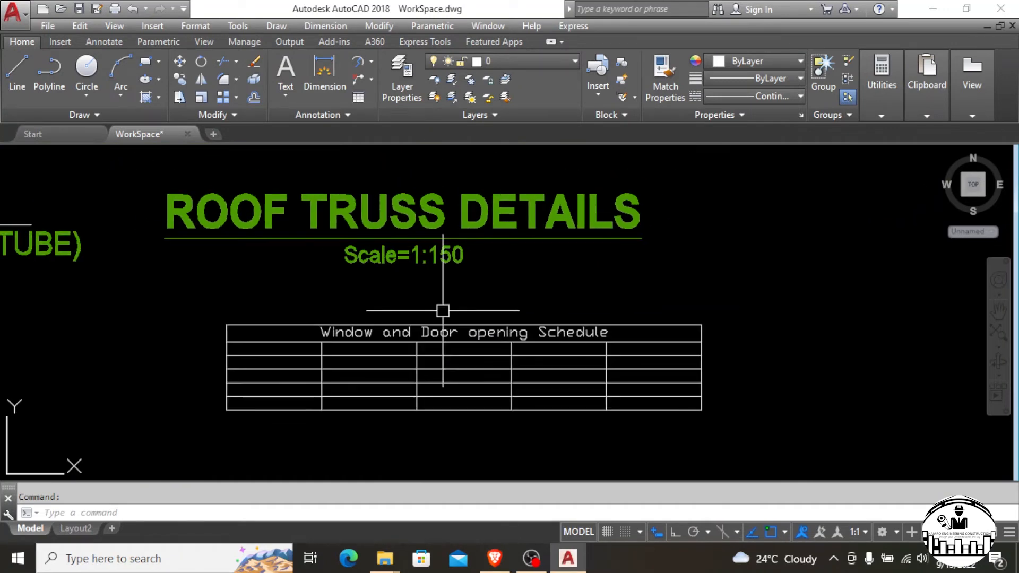
{"action": "left_click", "coordinate": [340, 115]}
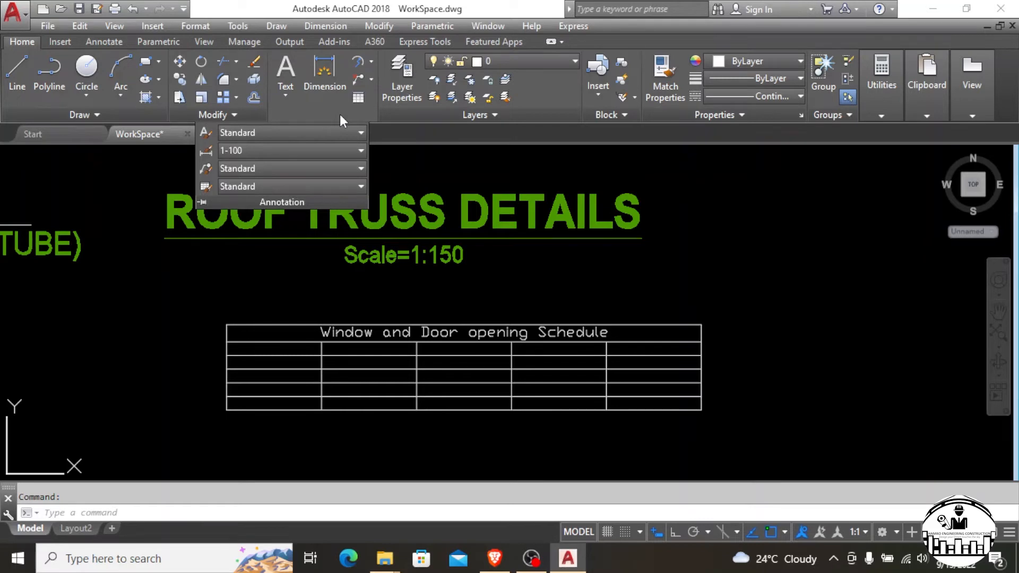
{"action": "key", "text": "Escape"}
{"action": "scroll", "coordinate": [633, 234], "scroll_direction": "down", "scroll_amount": 5}
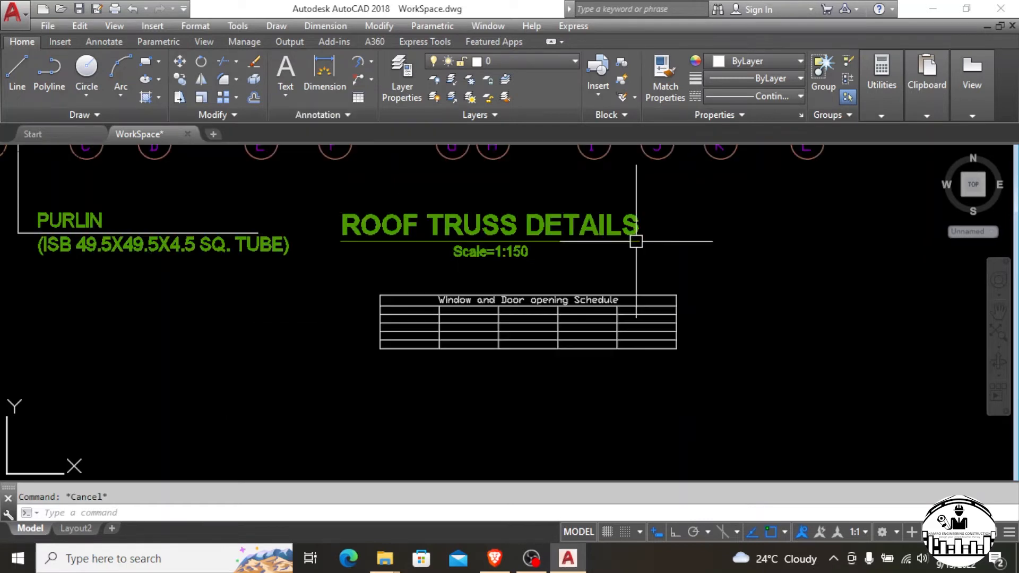
{"action": "scroll", "coordinate": [599, 334], "scroll_direction": "down", "scroll_amount": 1}
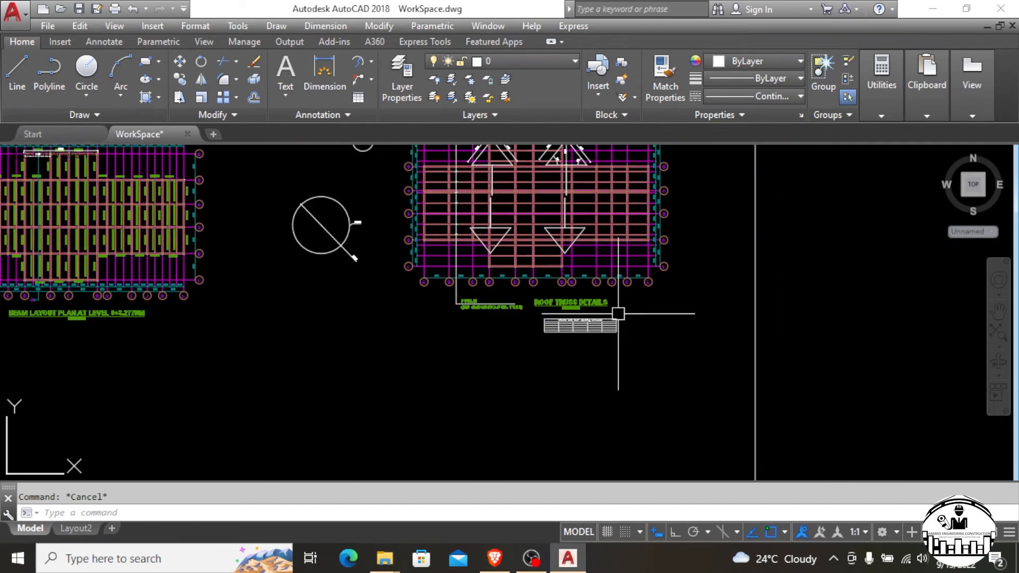
{"action": "scroll", "coordinate": [589, 327], "scroll_direction": "up", "scroll_amount": 3}
{"action": "scroll", "coordinate": [637, 300], "scroll_direction": "up", "scroll_amount": 3}
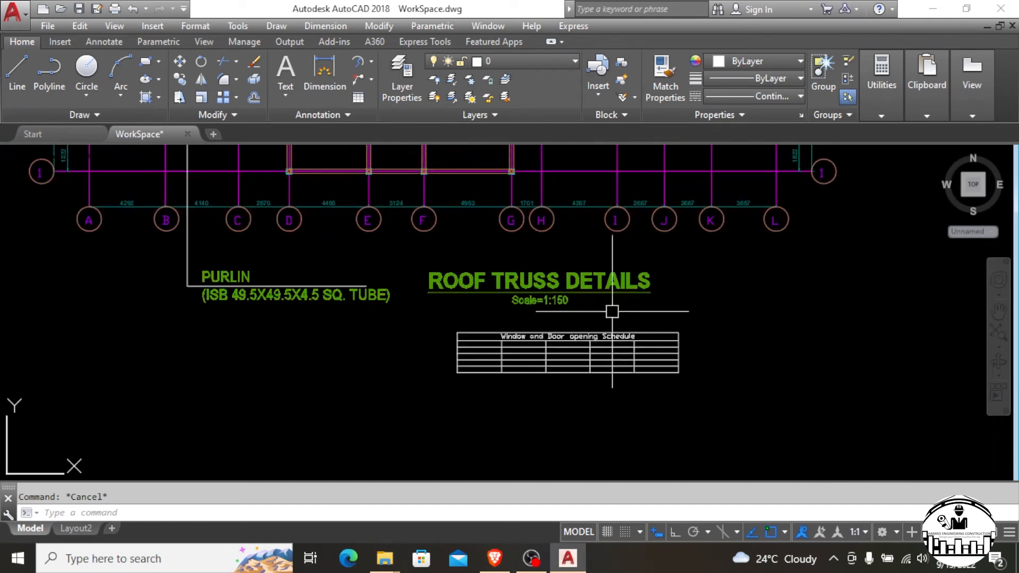
Open the Dimension Style Manager and review the symbols and arrows settings of the 1-100 style without changing them
{"action": "type", "text": "d"}
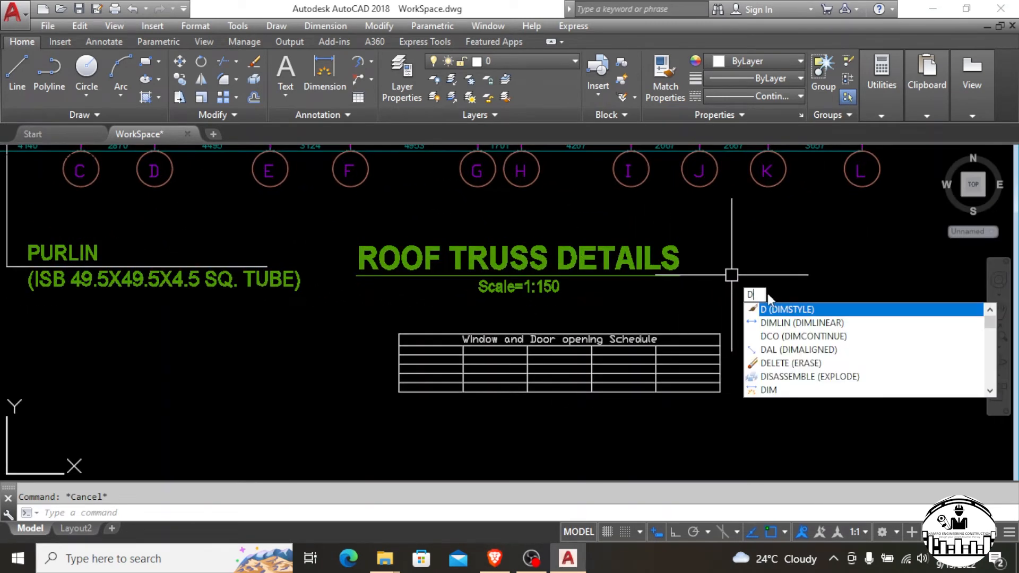
{"action": "key", "text": "Return"}
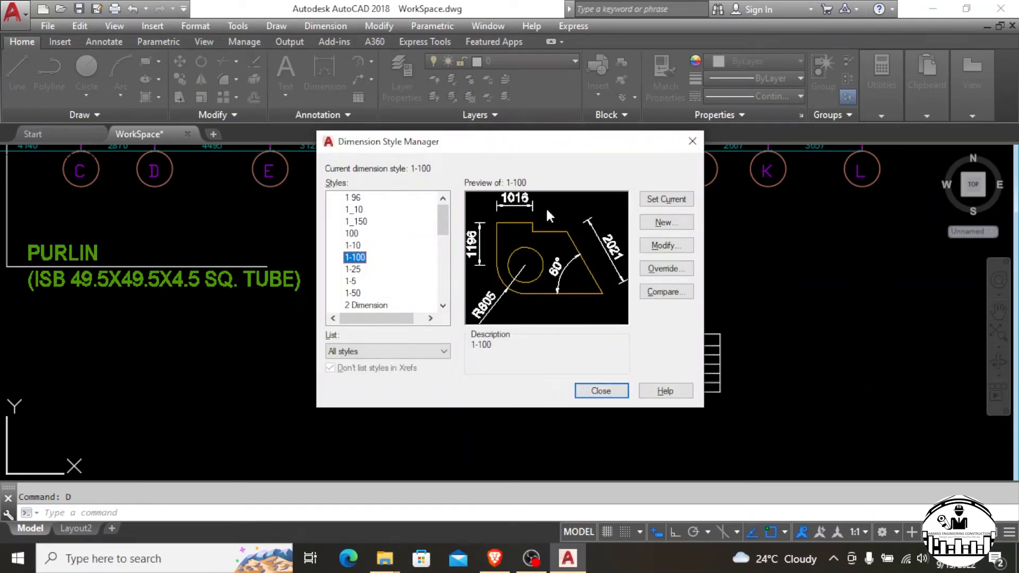
{"action": "left_click", "coordinate": [670, 248]}
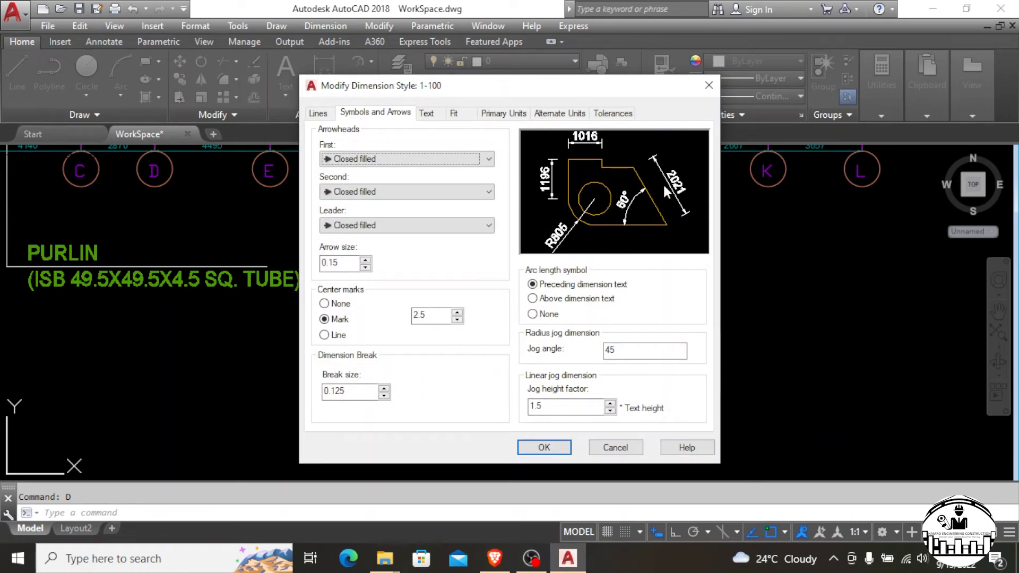
{"action": "left_click", "coordinate": [709, 85]}
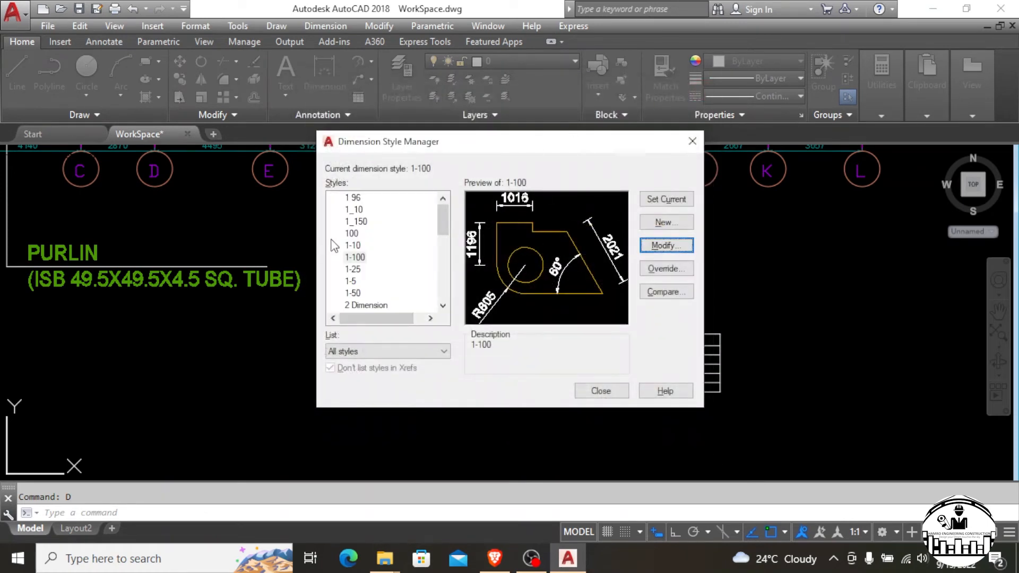
Preview the dimension styles 1 96, 1_10 and 1_150 and look through the rest of the style list
{"action": "left_click", "coordinate": [352, 198]}
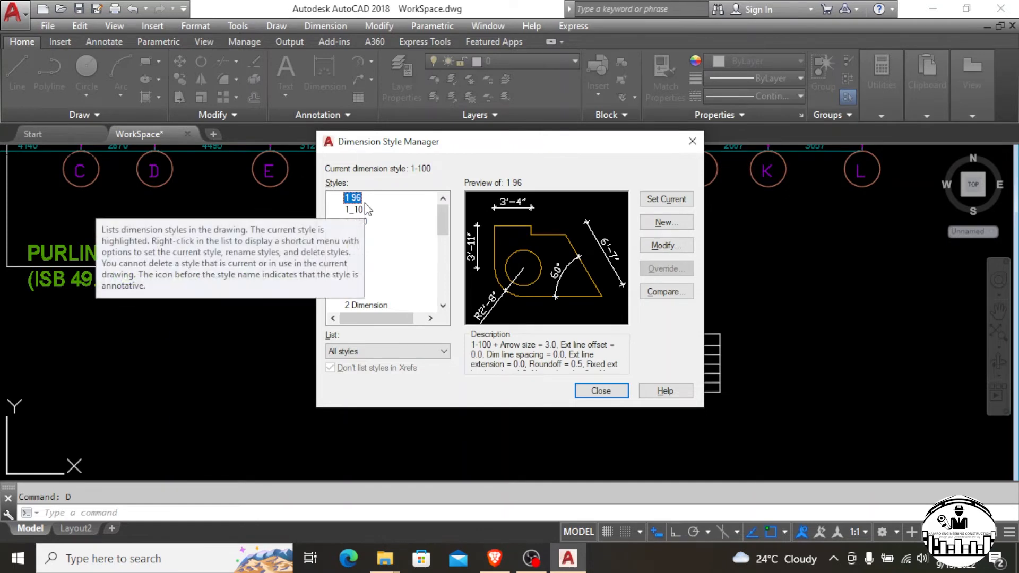
{"action": "key", "text": "Down"}
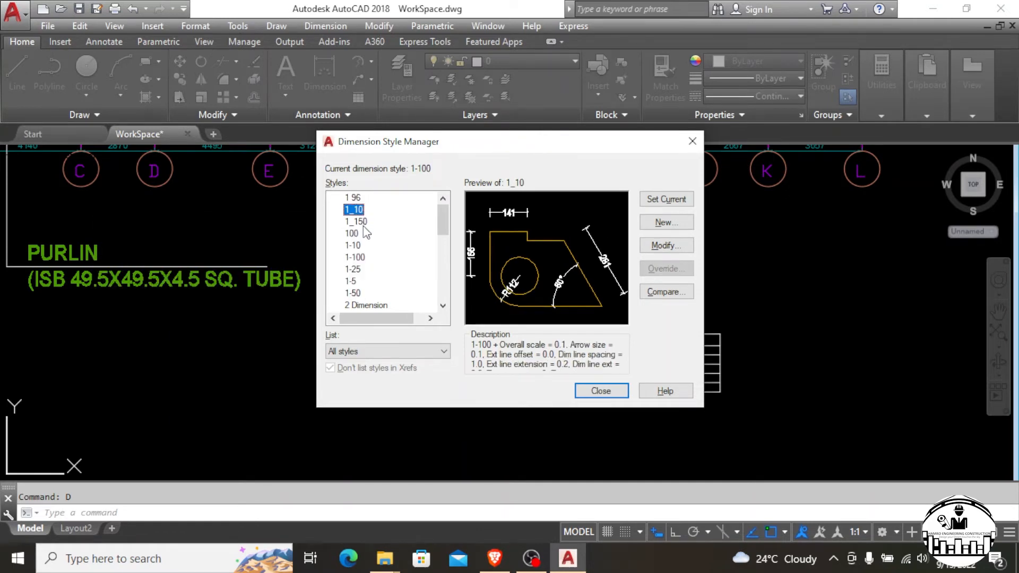
{"action": "key", "text": "Down"}
{"action": "scroll", "coordinate": [362, 244], "scroll_direction": "down", "scroll_amount": 6}
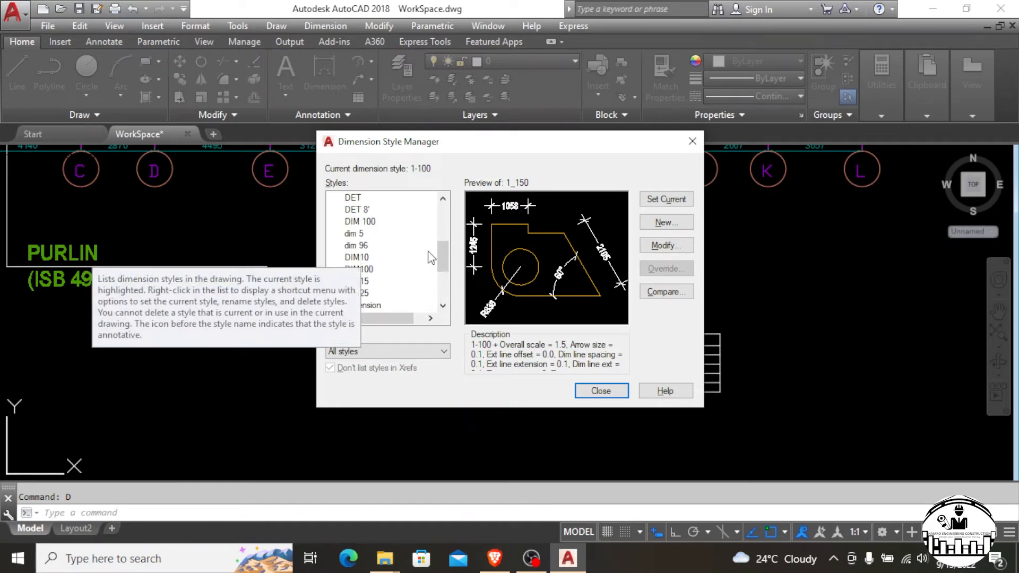
{"action": "scroll", "coordinate": [427, 258], "scroll_direction": "down", "scroll_amount": 3}
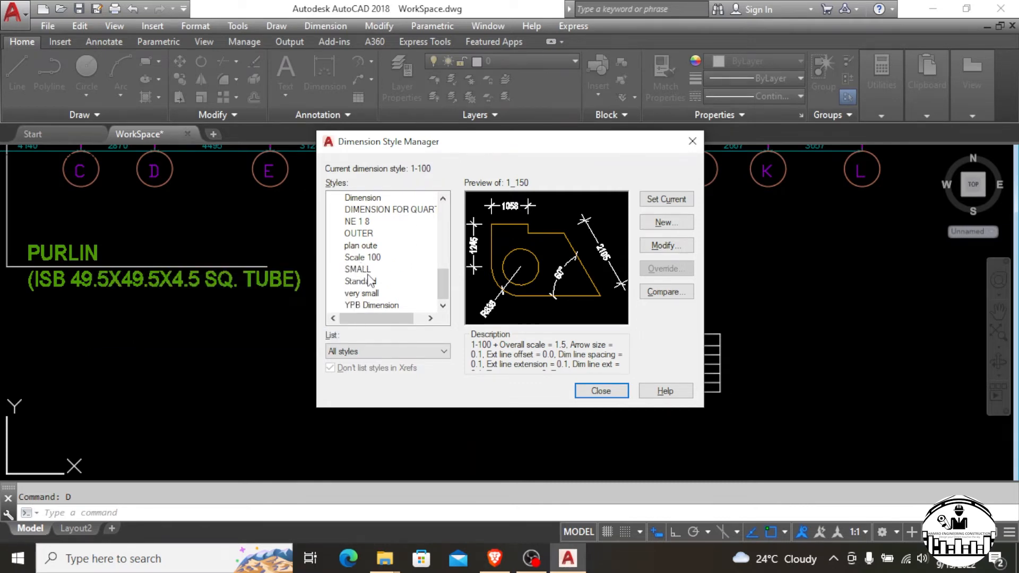
{"action": "scroll", "coordinate": [370, 279], "scroll_direction": "up", "scroll_amount": 8}
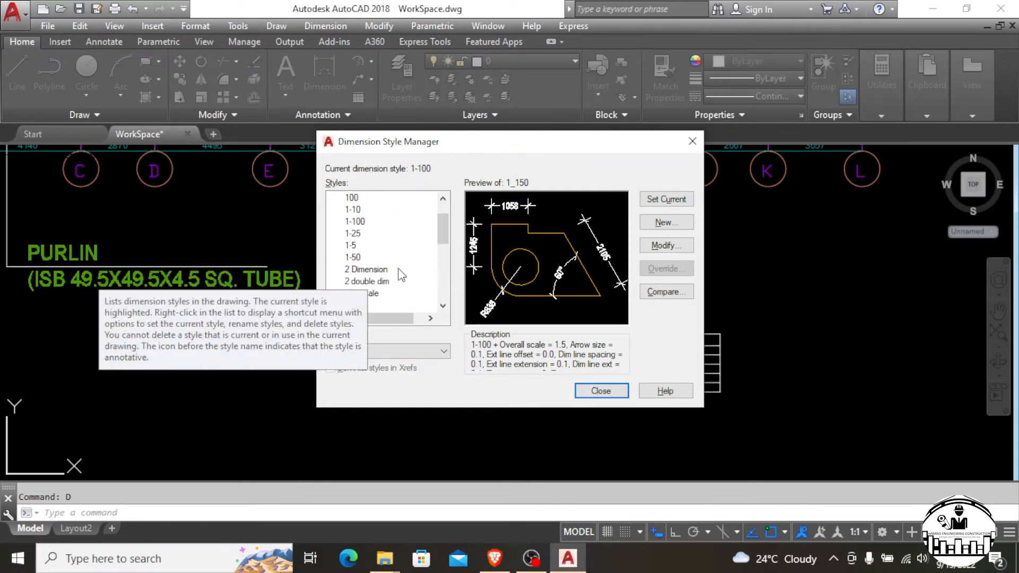
Create a new dimension style named "Draw Workspace" that starts with the Standard style, and continue to its settings
{"action": "left_click", "coordinate": [664, 222]}
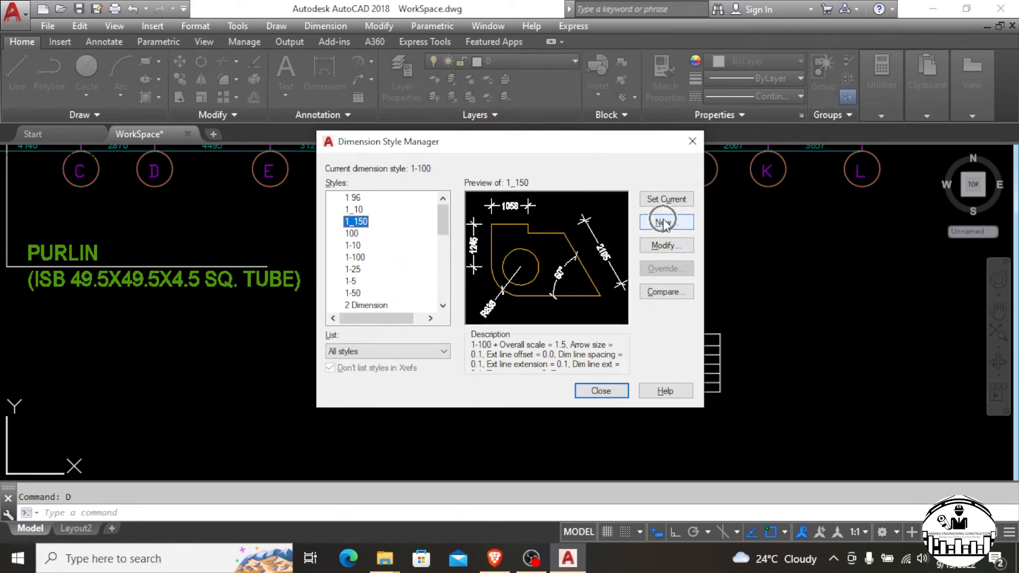
{"action": "left_click", "coordinate": [663, 223]}
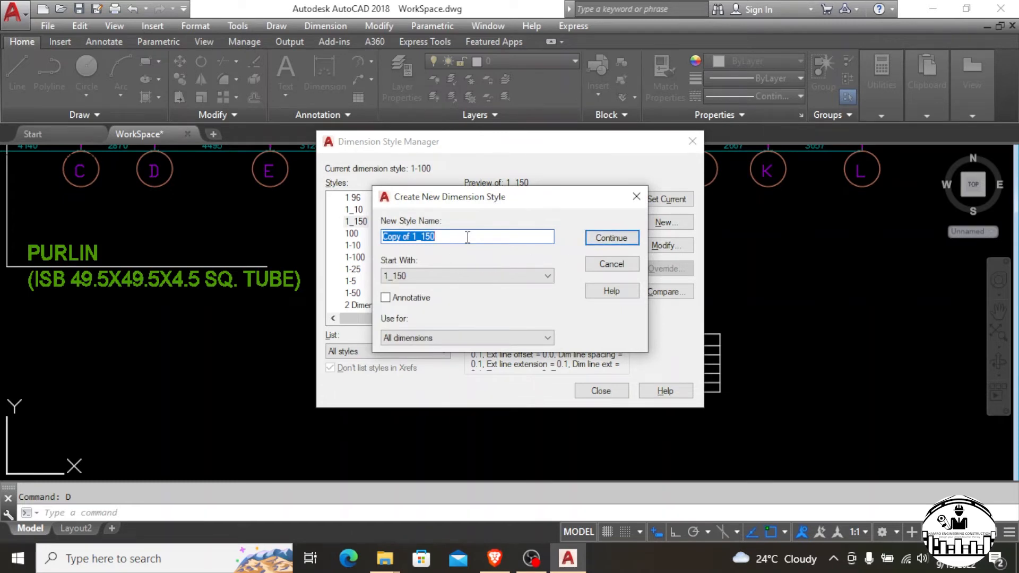
{"action": "key", "text": "BackSpace"}
{"action": "type", "text": "Dr"}
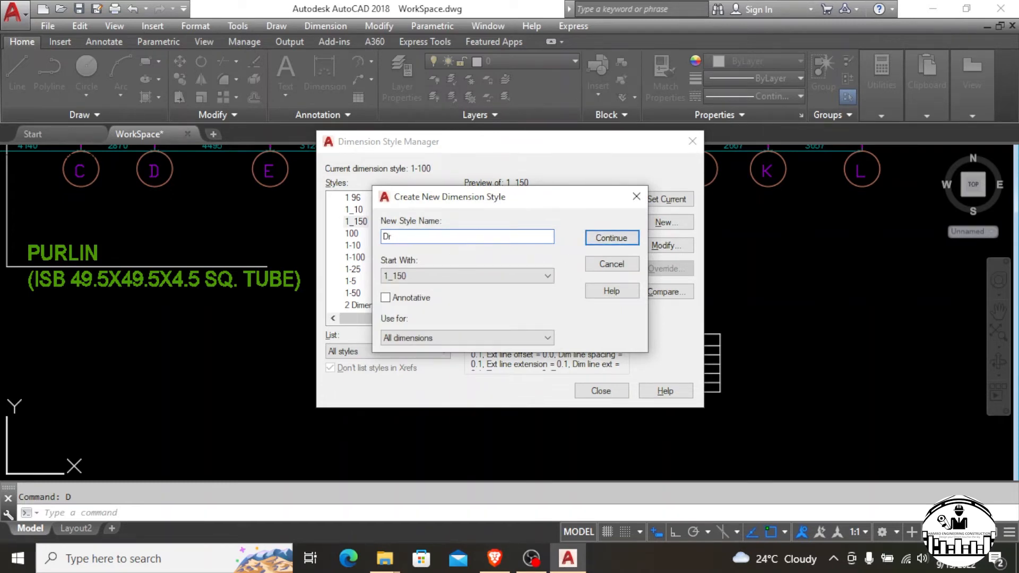
{"action": "type", "text": "aw "}
{"action": "type", "text": "wa"}
{"action": "type", "text": "W"}
{"action": "type", "text": "orkspace"}
{"action": "left_click", "coordinate": [497, 276]}
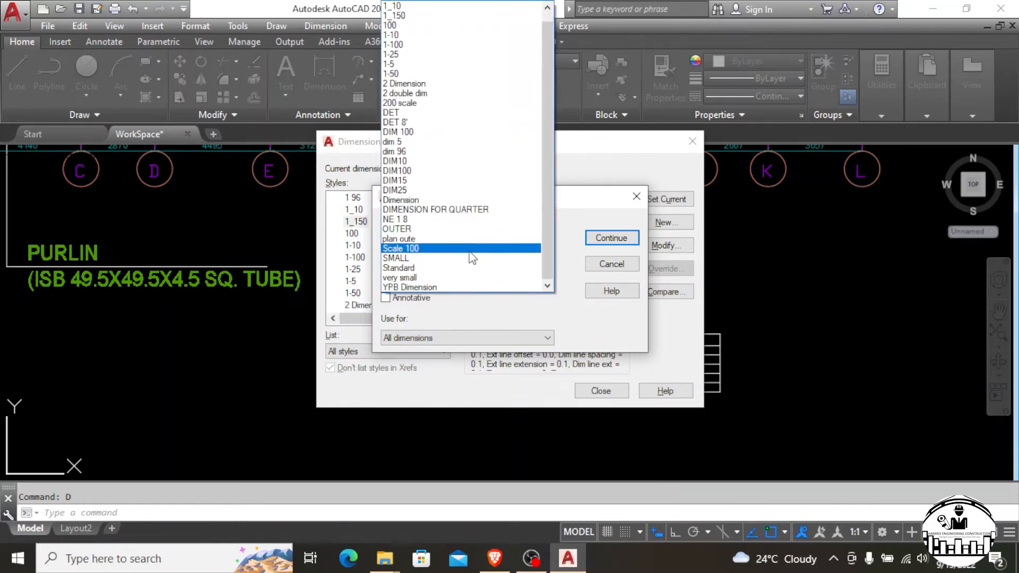
{"action": "left_click", "coordinate": [452, 270]}
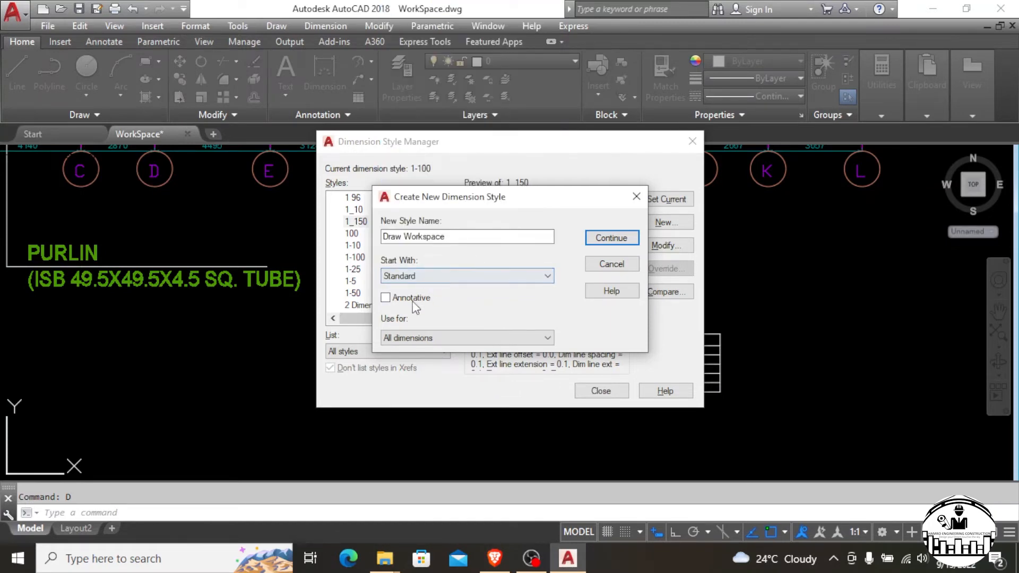
{"action": "left_click", "coordinate": [598, 242]}
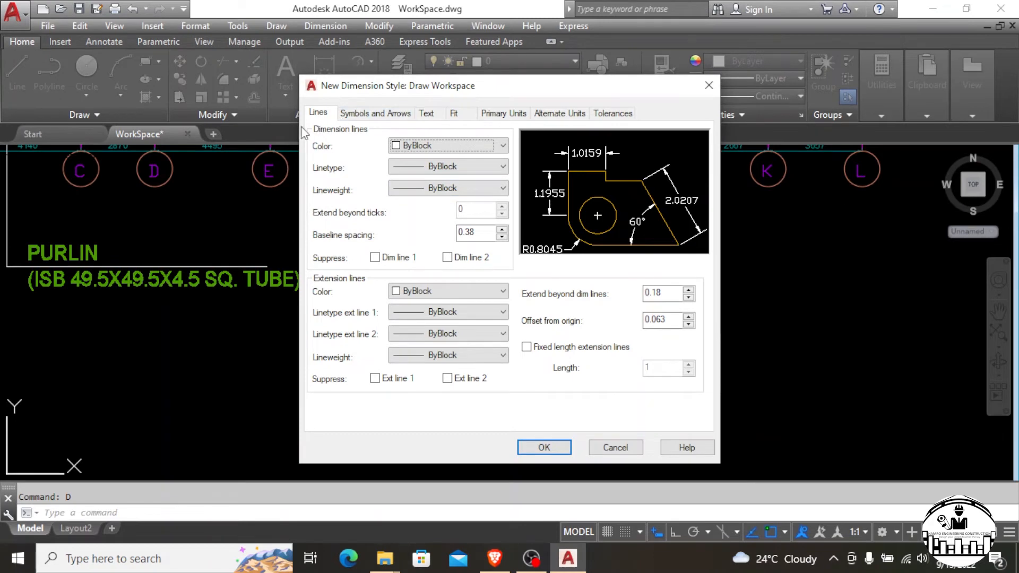
Set the color, linetype and lineweight of the new style's dimension lines to ByLayer
{"action": "left_click", "coordinate": [420, 149]}
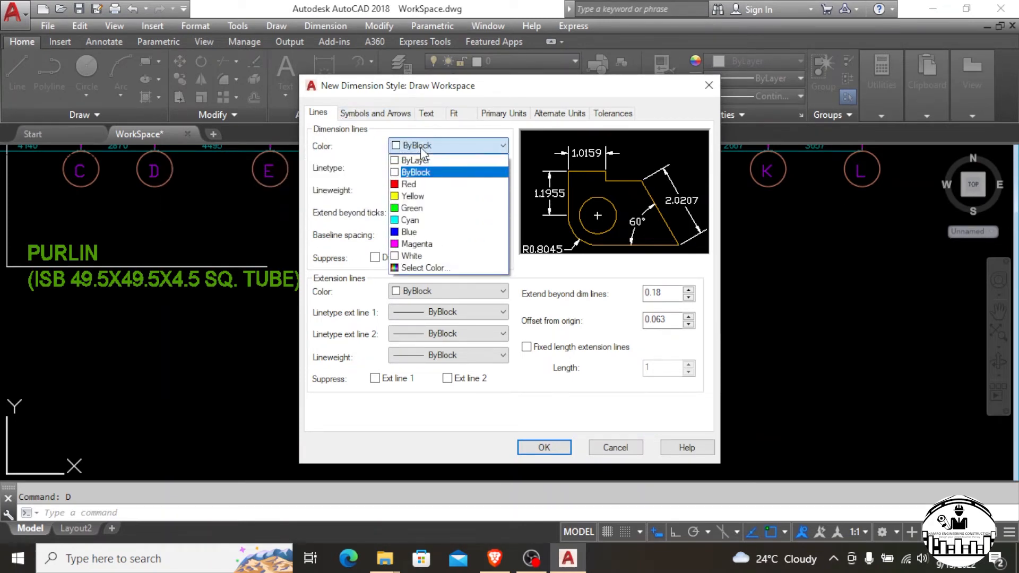
{"action": "left_click", "coordinate": [426, 169]}
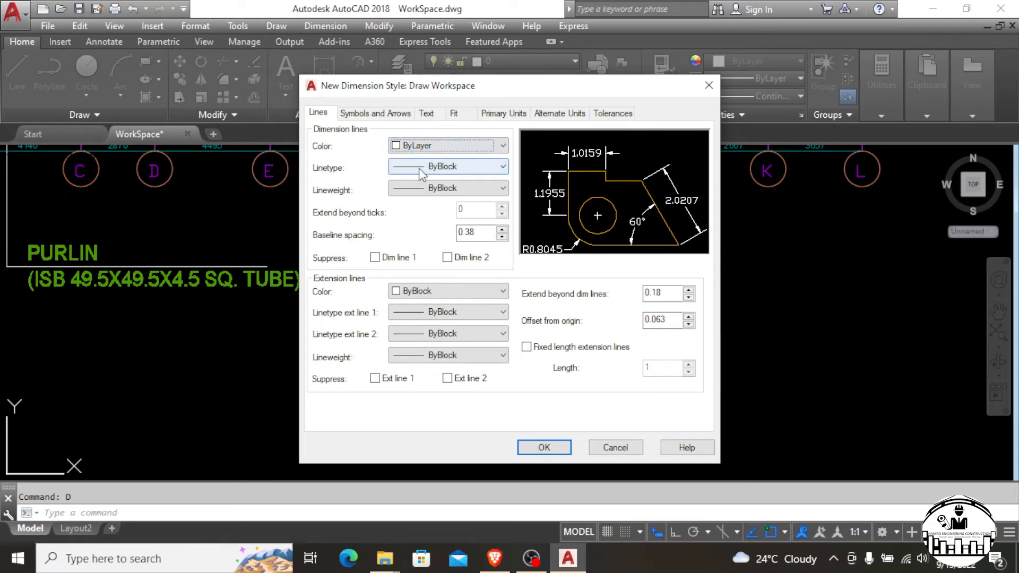
{"action": "left_click", "coordinate": [422, 171]}
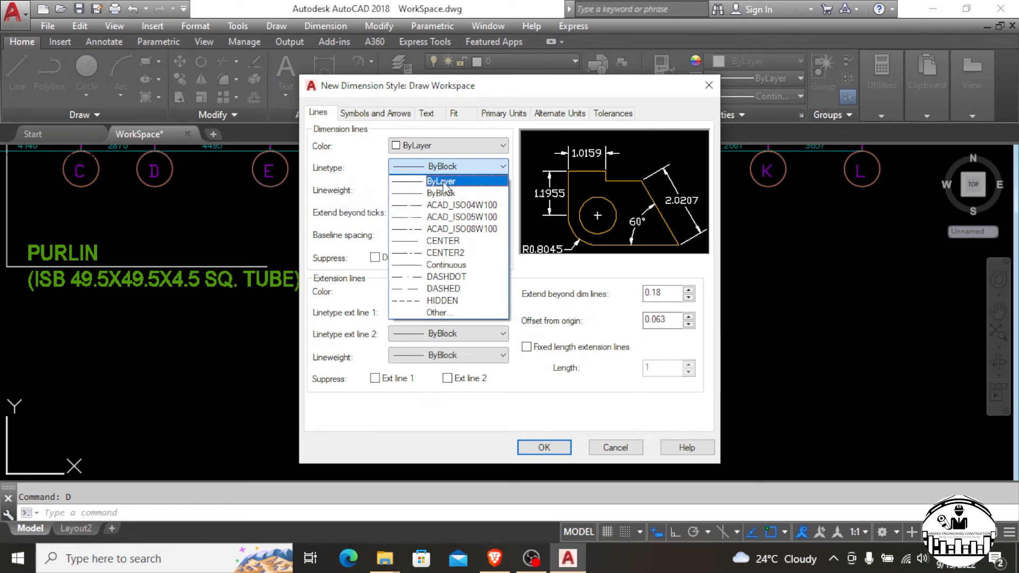
{"action": "left_click", "coordinate": [440, 181]}
{"action": "left_click", "coordinate": [447, 188]}
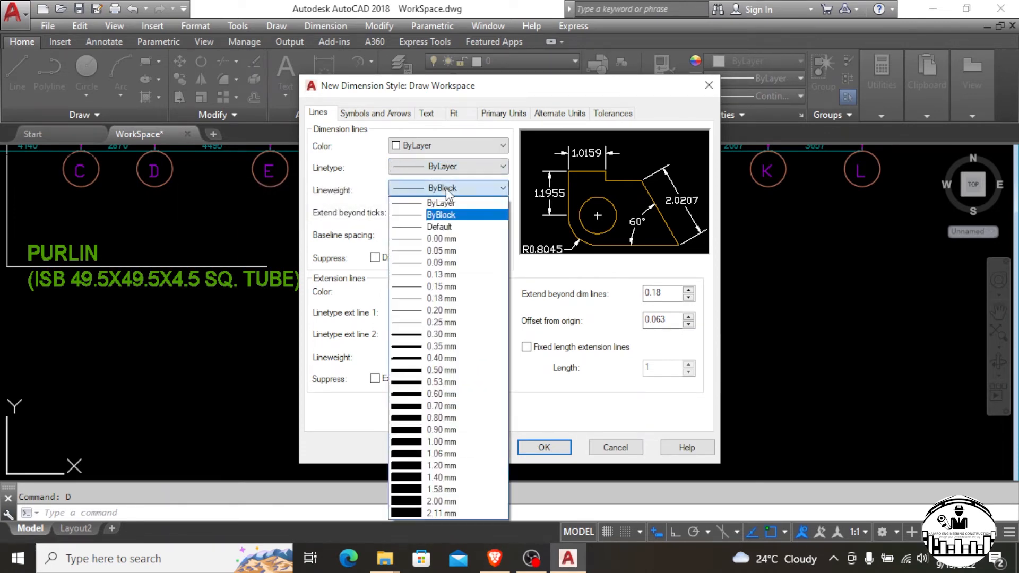
{"action": "left_click", "coordinate": [447, 205]}
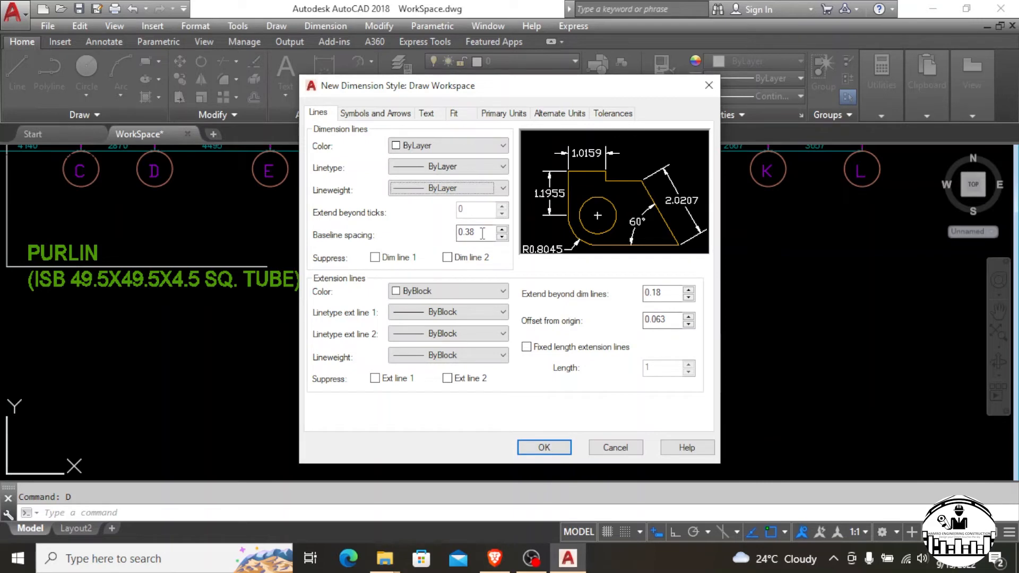
Set the baseline spacing of the Draw Workspace style's dimension lines to .5
{"action": "left_click_drag", "start_coordinate": [480, 233], "coordinate": [456, 233]}
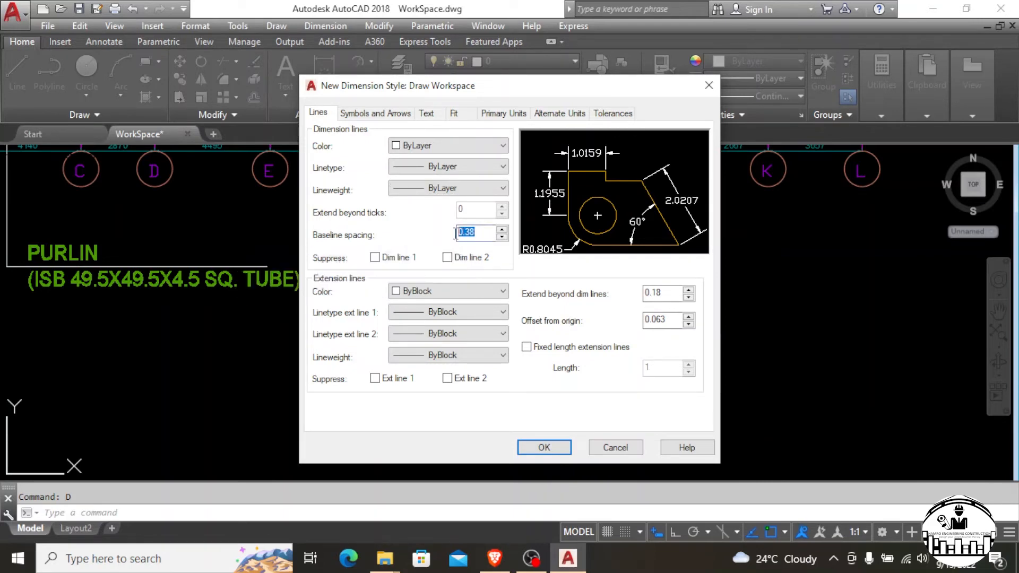
{"action": "type", "text": "0"}
{"action": "key", "text": "Left"}
{"action": "key", "text": "Left"}
{"action": "key", "text": "BackSpace"}
{"action": "key", "text": "Delete"}
{"action": "key", "text": "Delete"}
{"action": "type", "text": "1"}
{"action": "type", "text": "5"}
Set the extension lines' color, both extension linetypes and the lineweight to ByLayer
{"action": "left_click", "coordinate": [426, 292]}
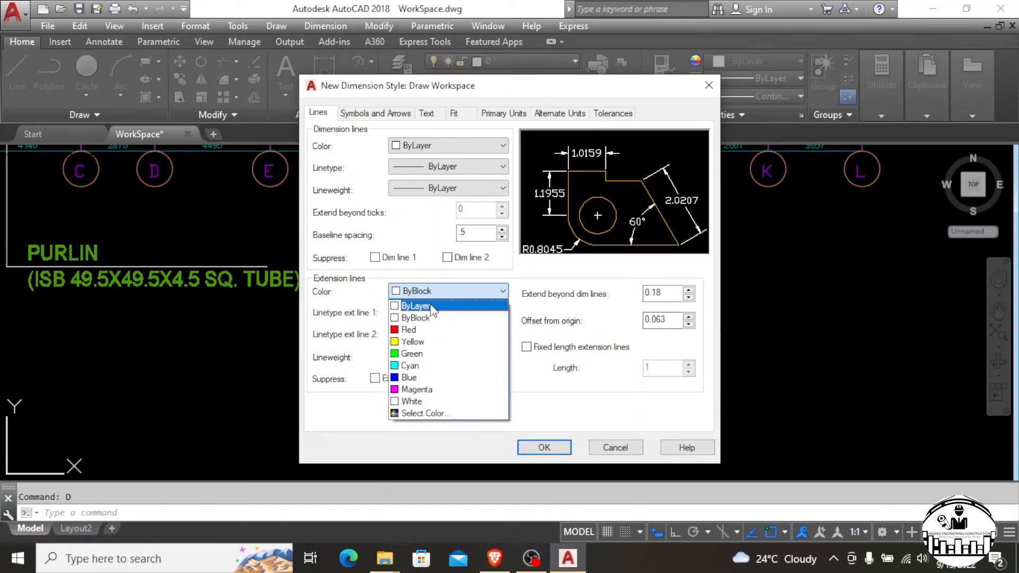
{"action": "left_click", "coordinate": [416, 307]}
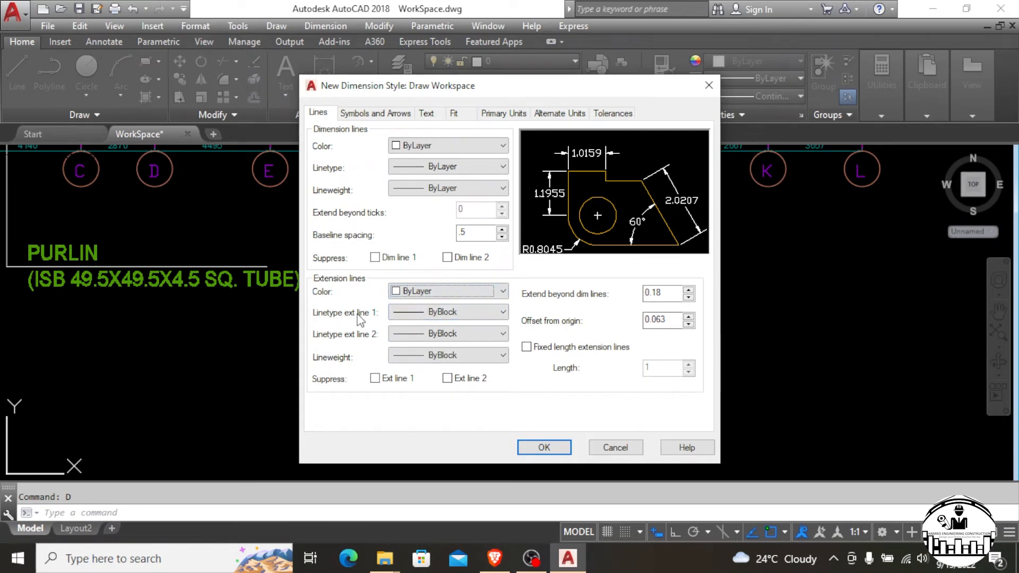
{"action": "left_click", "coordinate": [431, 313]}
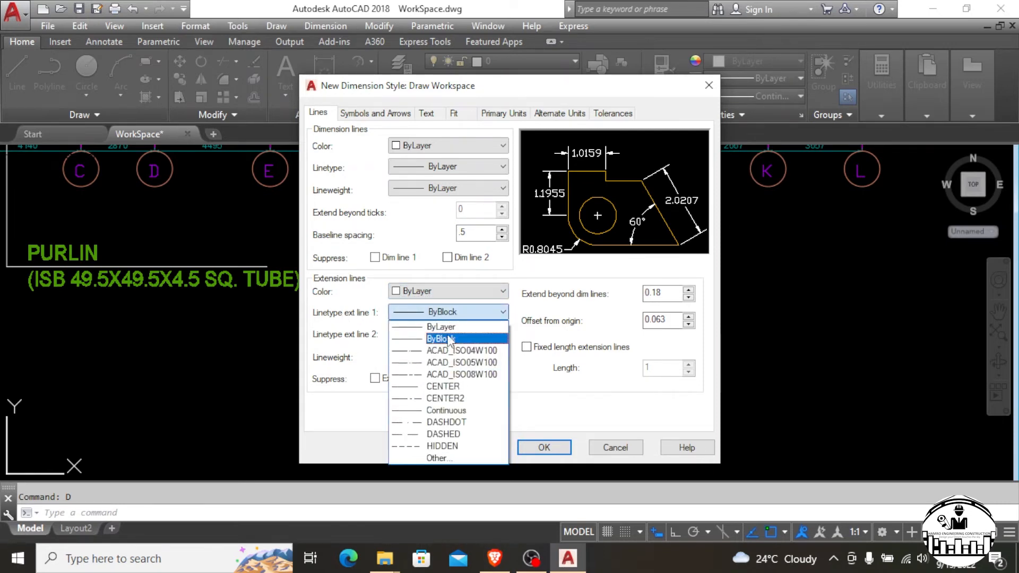
{"action": "left_click", "coordinate": [440, 327]}
{"action": "left_click", "coordinate": [453, 333]}
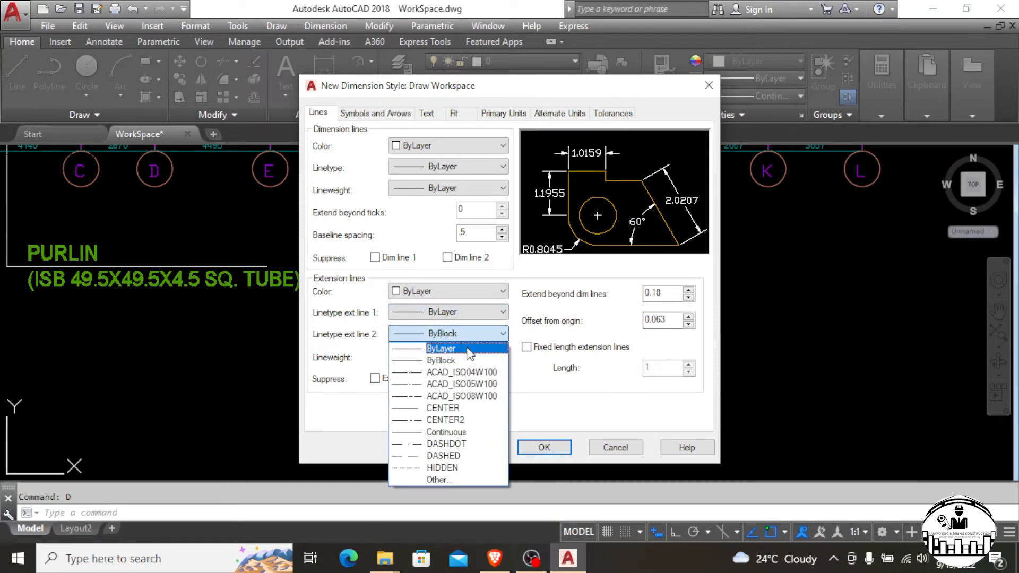
{"action": "left_click", "coordinate": [467, 348]}
{"action": "left_click", "coordinate": [466, 353]}
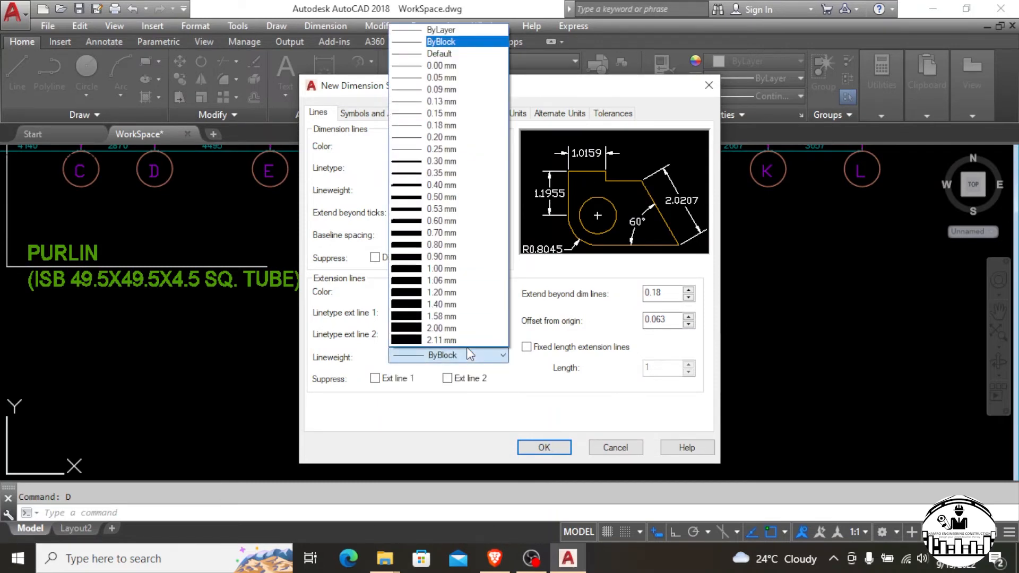
{"action": "left_click", "coordinate": [440, 30]}
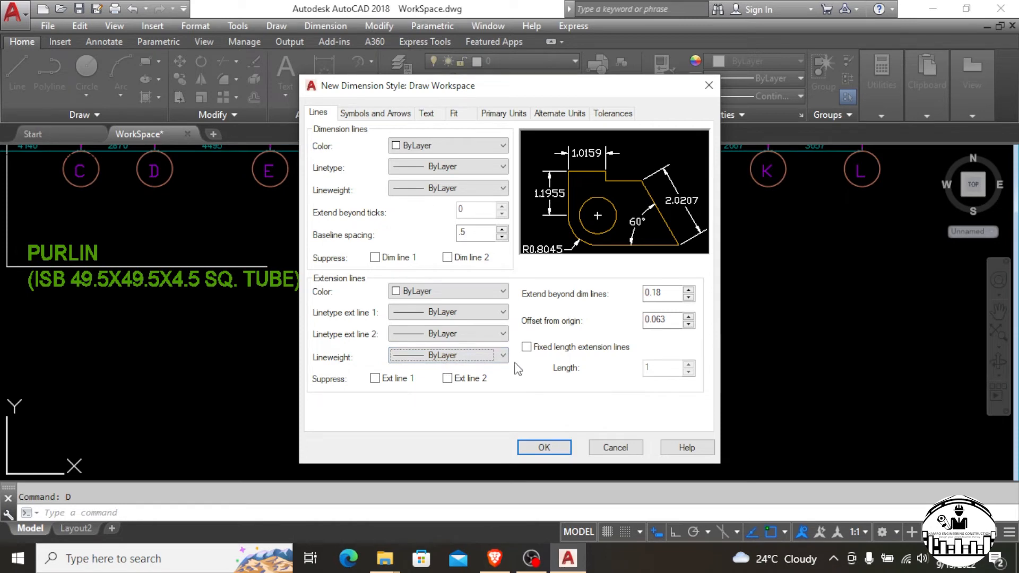
{"action": "left_click", "coordinate": [444, 313]}
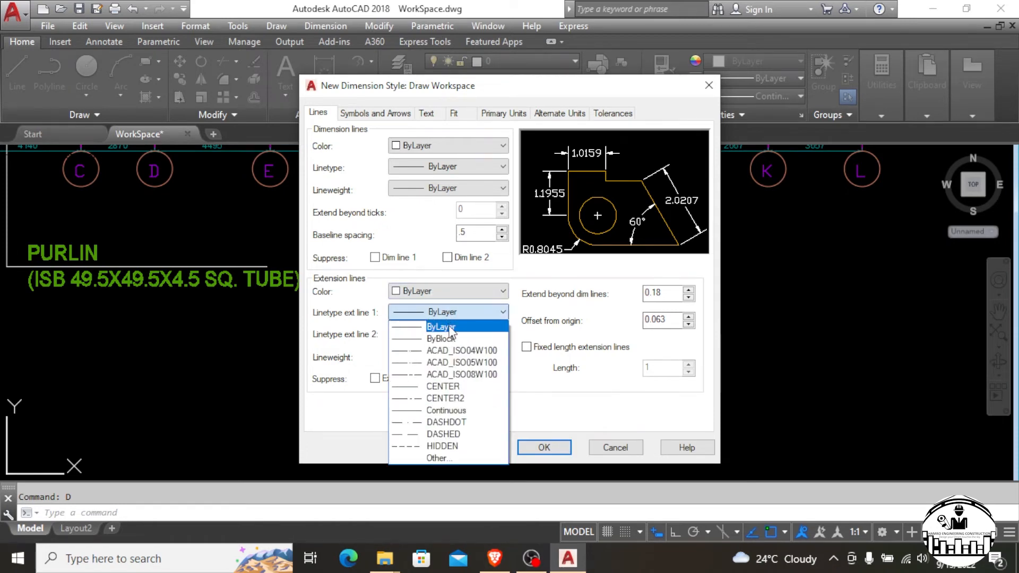
{"action": "left_click", "coordinate": [456, 313]}
{"action": "left_click", "coordinate": [456, 313]}
{"action": "left_click", "coordinate": [455, 311]}
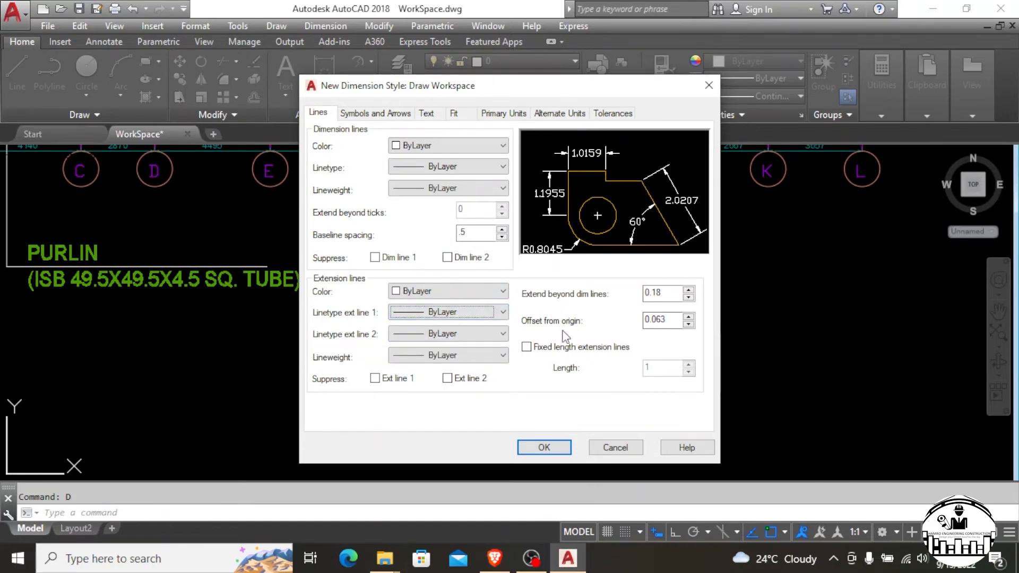
{"action": "key", "text": "Tab"}
{"action": "key", "text": "Tab"}
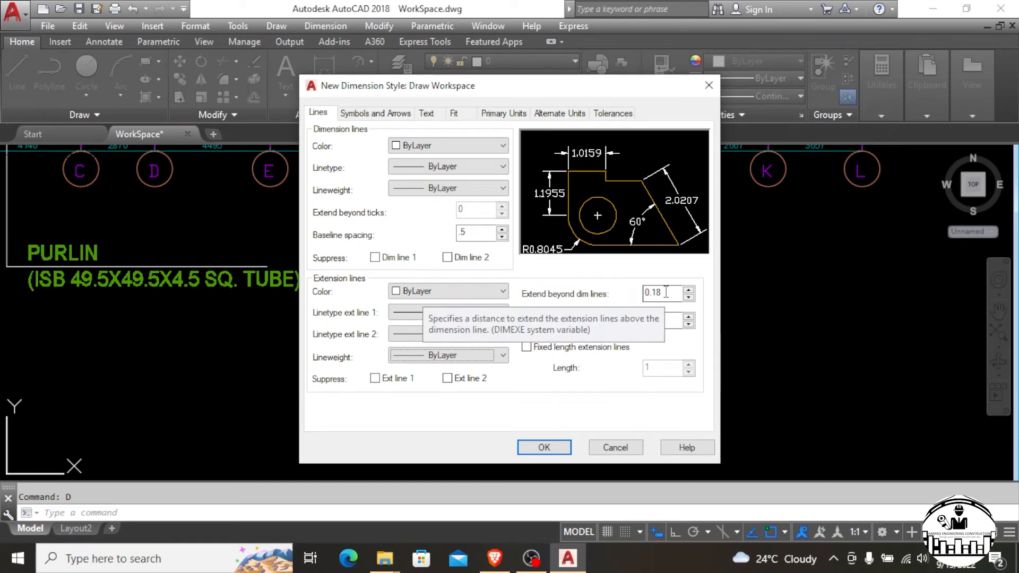
Make the extension lines extend .1 beyond the dimension lines
{"action": "key", "text": "BackSpace"}
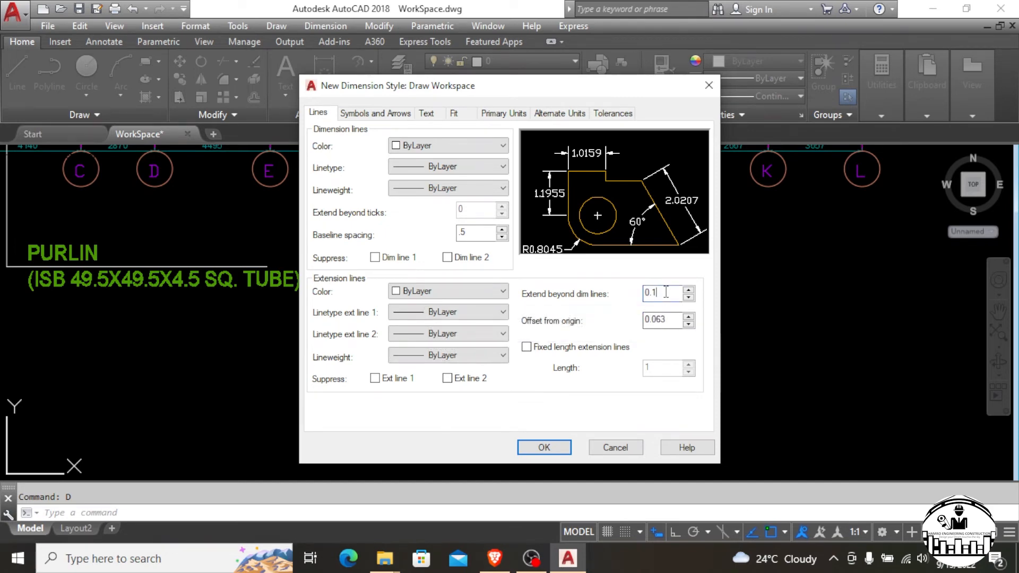
{"action": "key", "text": "Home"}
{"action": "key", "text": "Delete"}
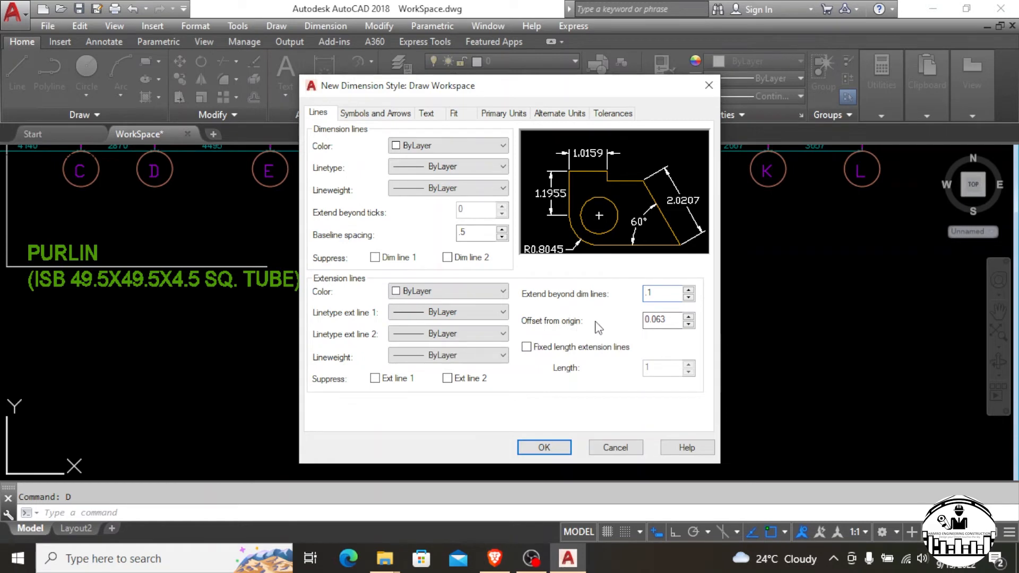
Set the extension lines' offset from origin to 0.005
{"action": "left_click_drag", "start_coordinate": [666, 320], "coordinate": [643, 320]}
{"action": "type", "text": "0.5"}
{"action": "key", "text": "Home"}
{"action": "key", "text": "Delete"}
{"action": "left_click", "coordinate": [655, 322]}
{"action": "key", "text": "BackSpace"}
{"action": "key", "text": "BackSpace"}
{"action": "type", "text": "00"}
{"action": "key", "text": "BackSpace"}
{"action": "key", "text": "BackSpace"}
{"action": "type", "text": "0.005"}
Try Closed blank arrowheads for the dimension lines and return them to Closed filled
{"action": "left_click", "coordinate": [375, 113]}
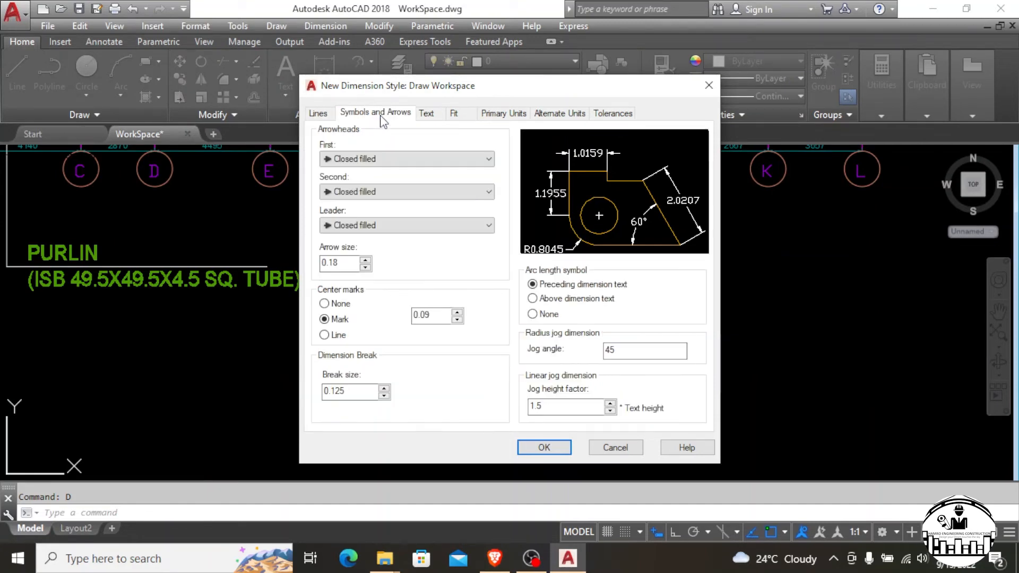
{"action": "left_click", "coordinate": [409, 159]}
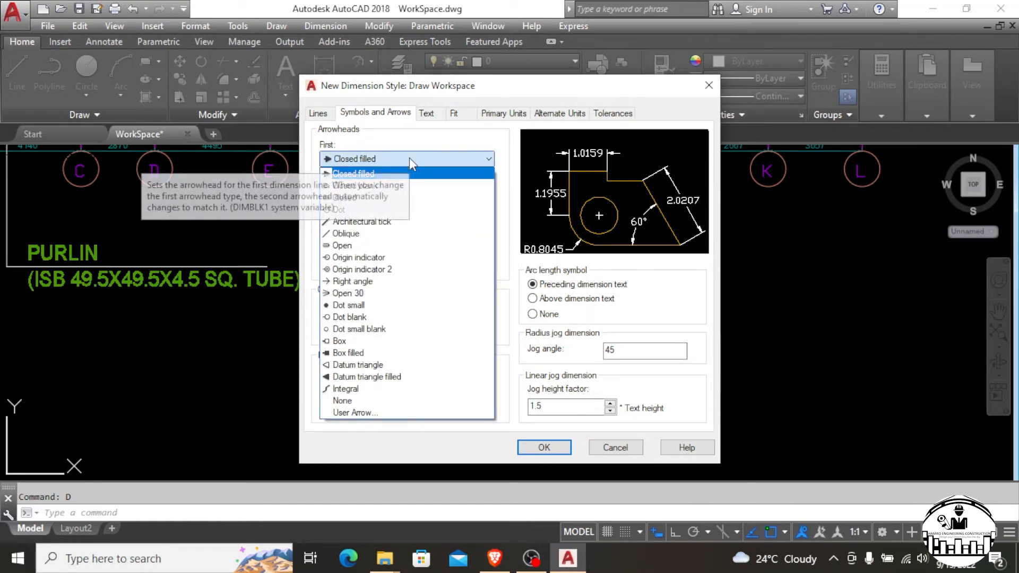
{"action": "left_click", "coordinate": [409, 159]}
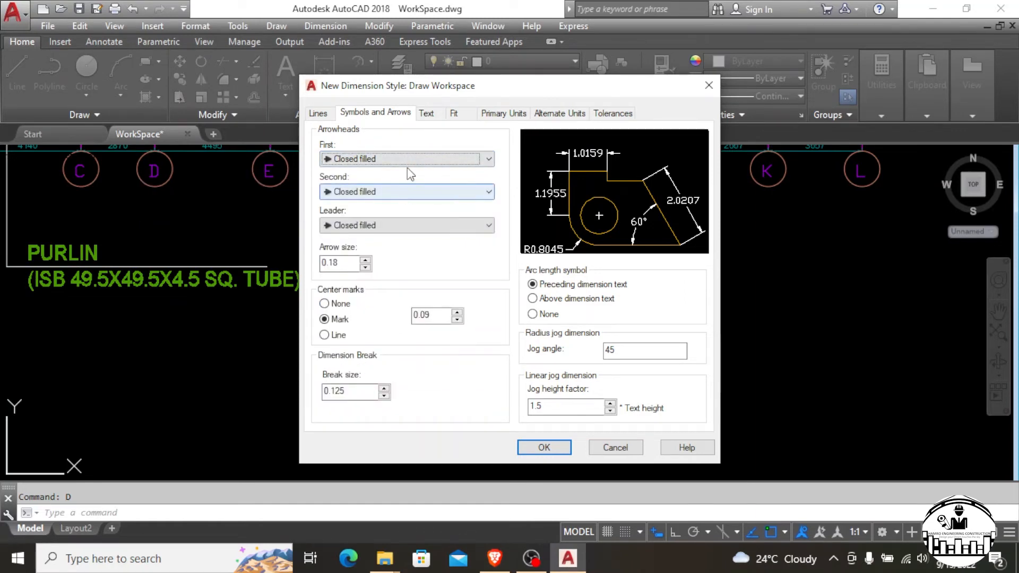
{"action": "left_click", "coordinate": [413, 158]}
{"action": "left_click", "coordinate": [405, 181]}
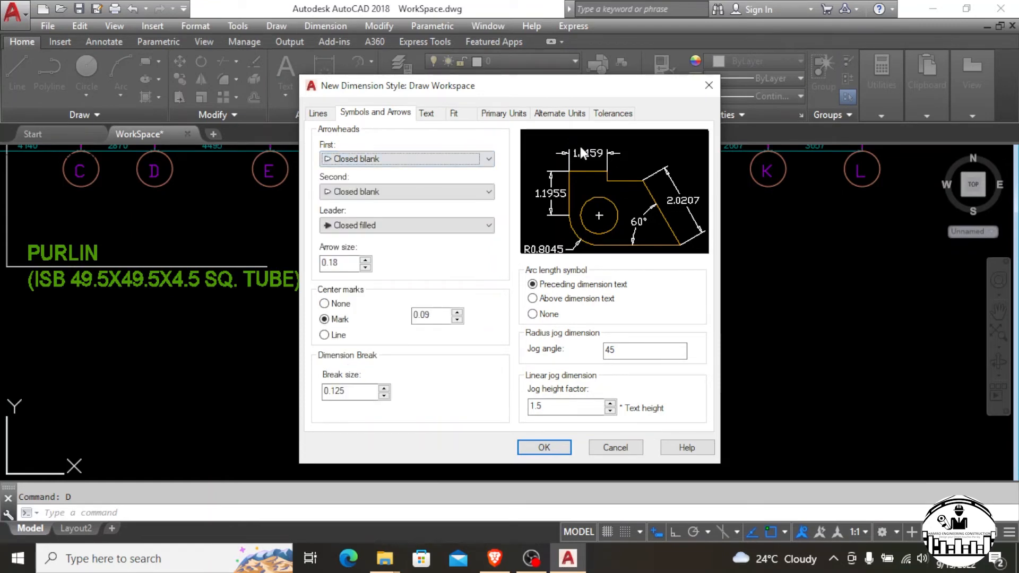
{"action": "left_click", "coordinate": [402, 158]}
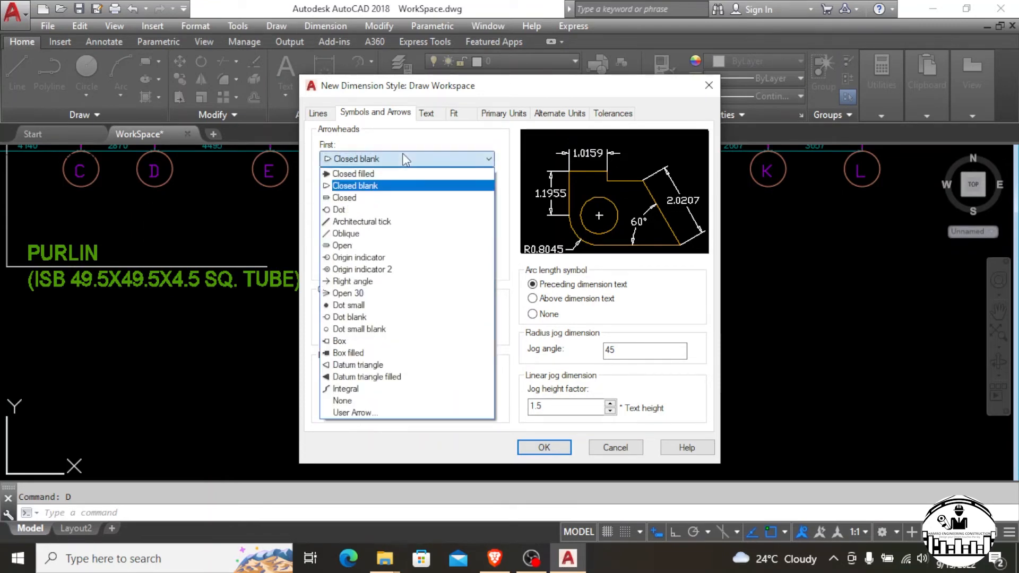
{"action": "left_click", "coordinate": [402, 171]}
{"action": "left_click", "coordinate": [399, 224]}
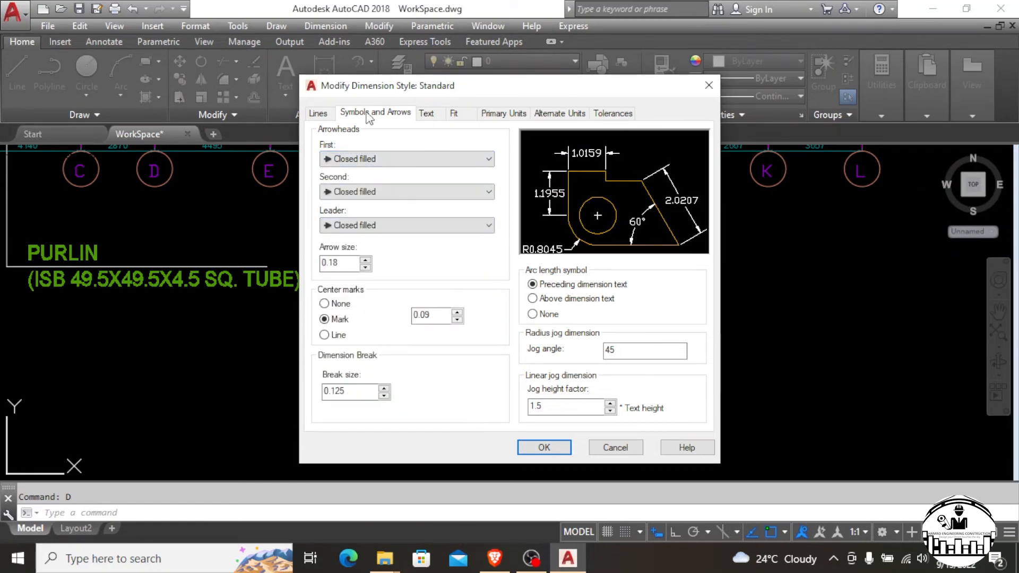
Set the arrow size of the Standard dimension style to .2
{"action": "left_click", "coordinate": [345, 261]}
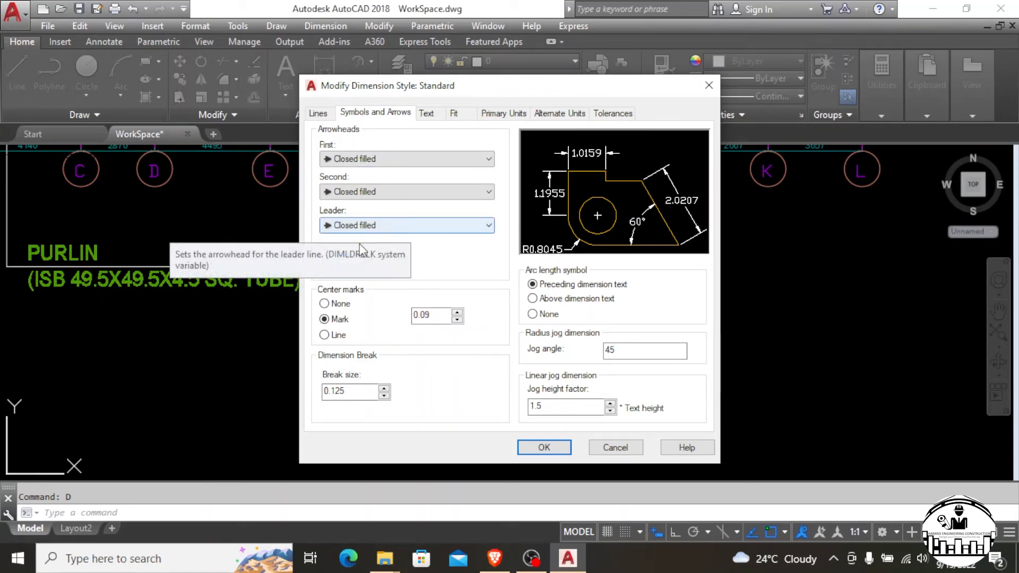
{"action": "mouse_move", "coordinate": [340, 262]}
{"action": "left_mouse_down"}
{"action": "mouse_move", "coordinate": [322, 263]}
{"action": "mouse_move", "coordinate": [331, 256]}
{"action": "left_mouse_up"}
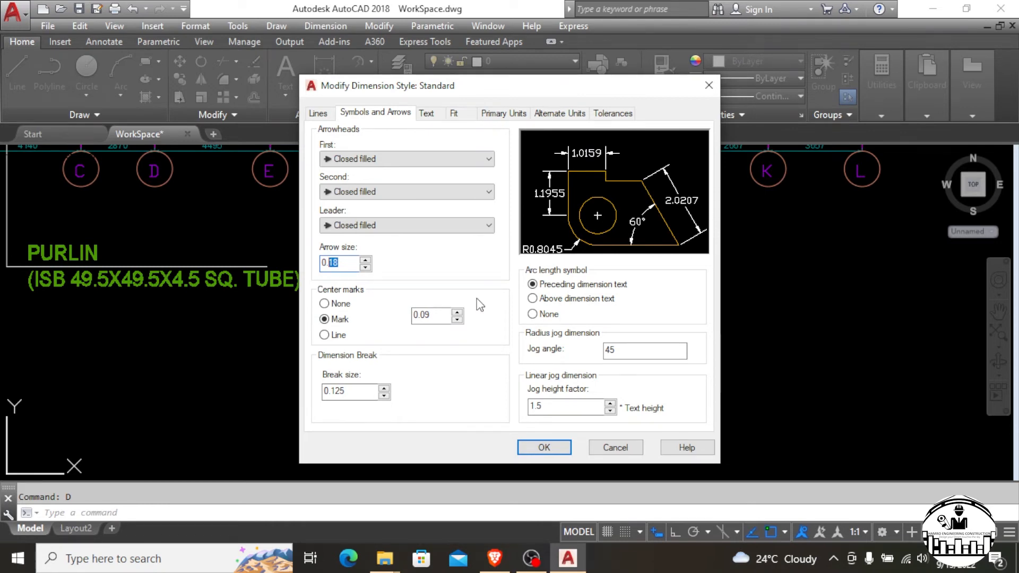
{"action": "type", "text": "0.2"}
{"action": "key", "text": "ctrl+a"}
{"action": "key", "text": "BackSpace"}
{"action": "type", "text": "0.2"}
{"action": "key", "text": "Left"}
{"action": "key", "text": "BackSpace"}
{"action": "key", "text": "BackSpace"}
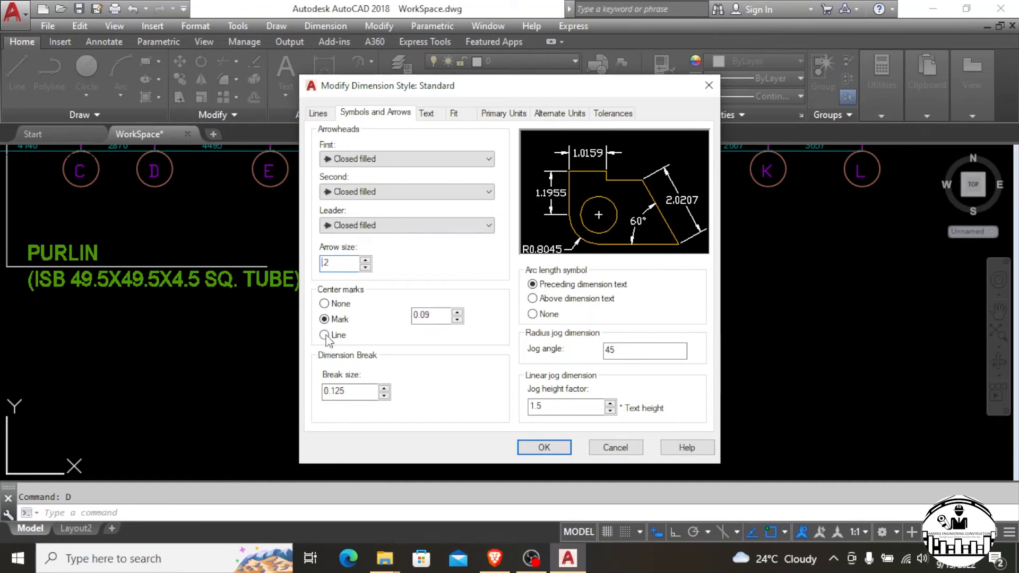
{"action": "type", "text": "."}
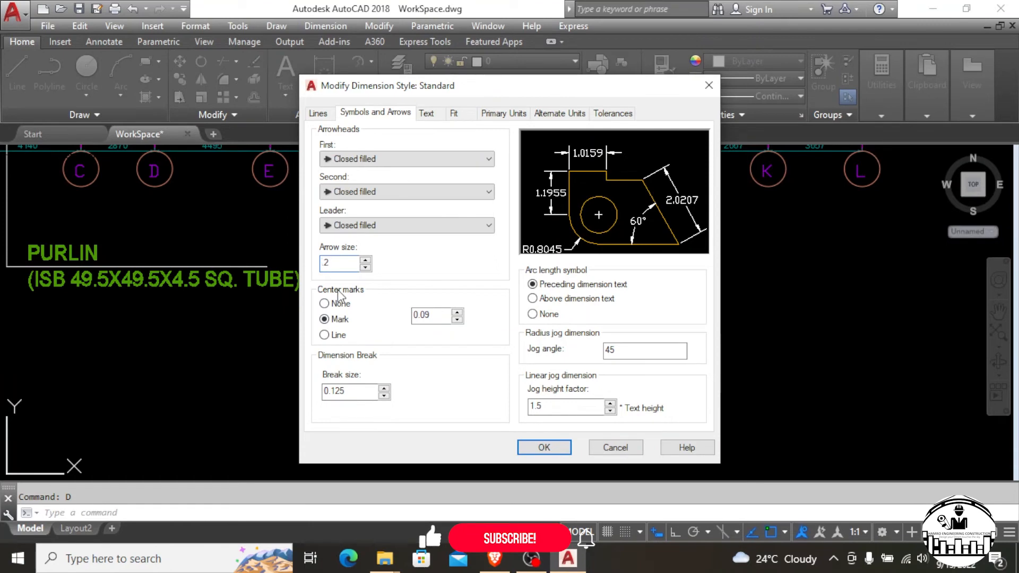
{"action": "left_click", "coordinate": [338, 292]}
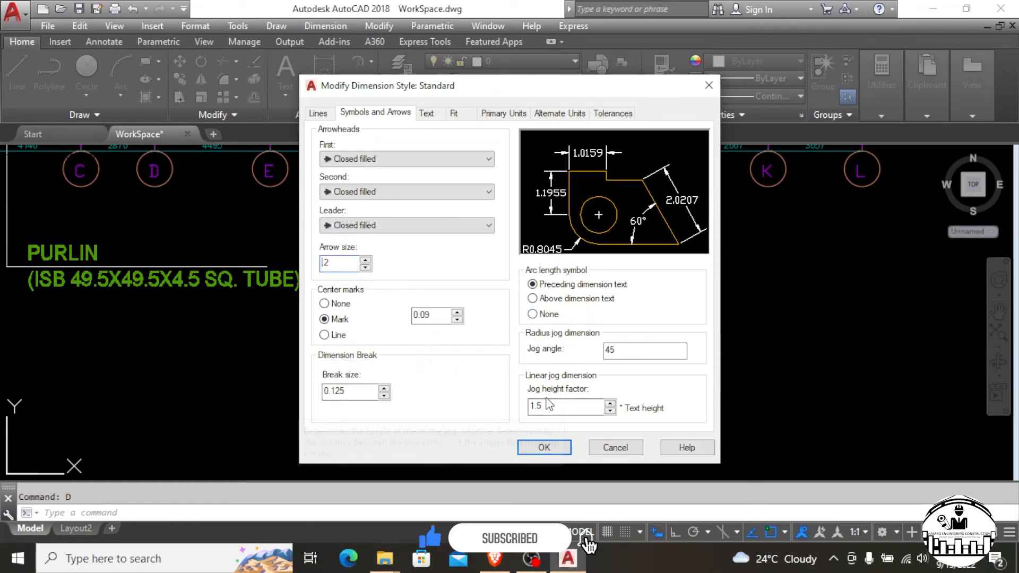
Set the dimension text color of the Standard style to ByLayer
{"action": "left_click", "coordinate": [429, 114]}
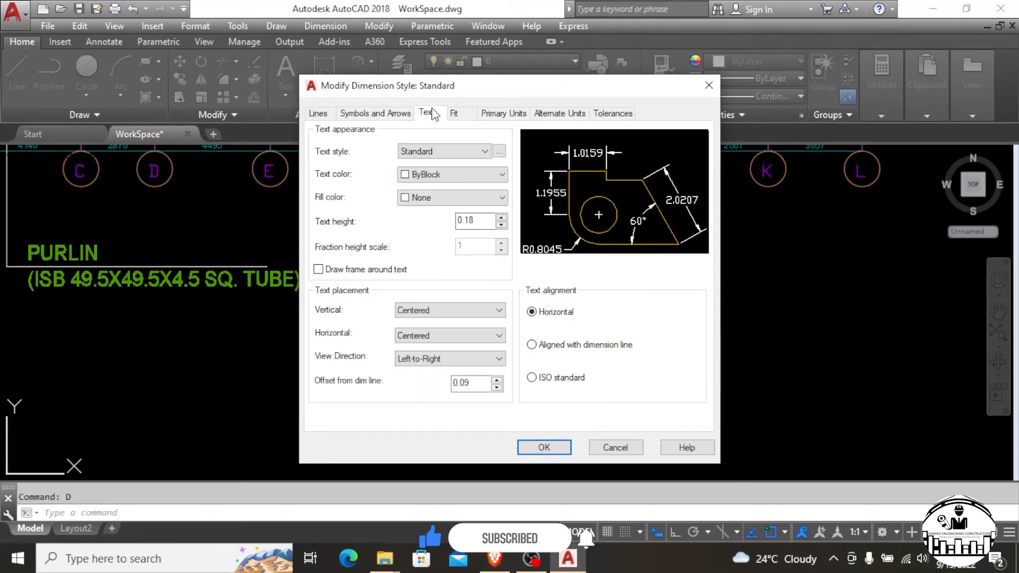
{"action": "left_click", "coordinate": [464, 175]}
{"action": "left_click", "coordinate": [460, 190]}
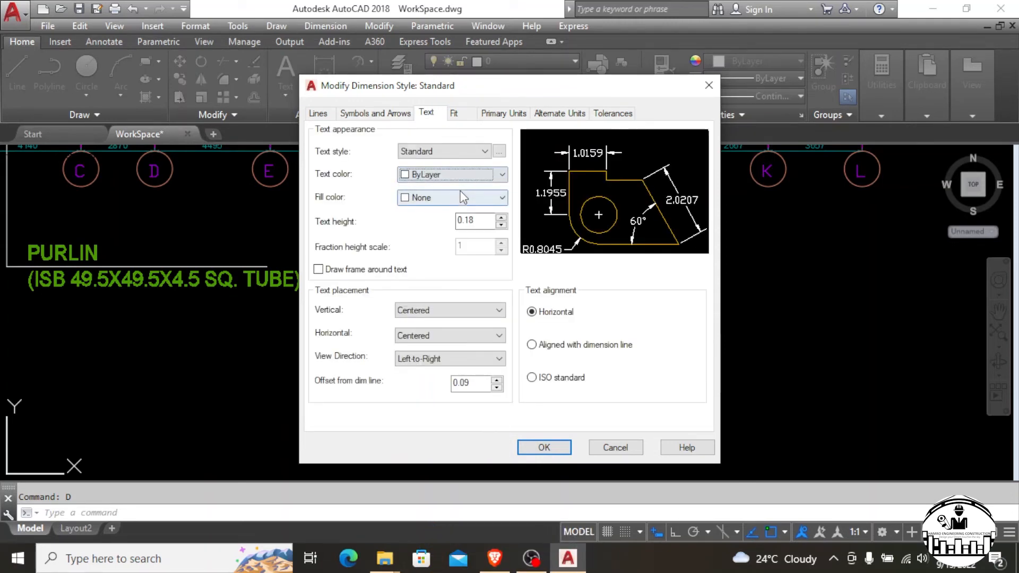
Set the dimension text height to .1
{"action": "left_click_drag", "start_coordinate": [480, 221], "coordinate": [470, 220]}
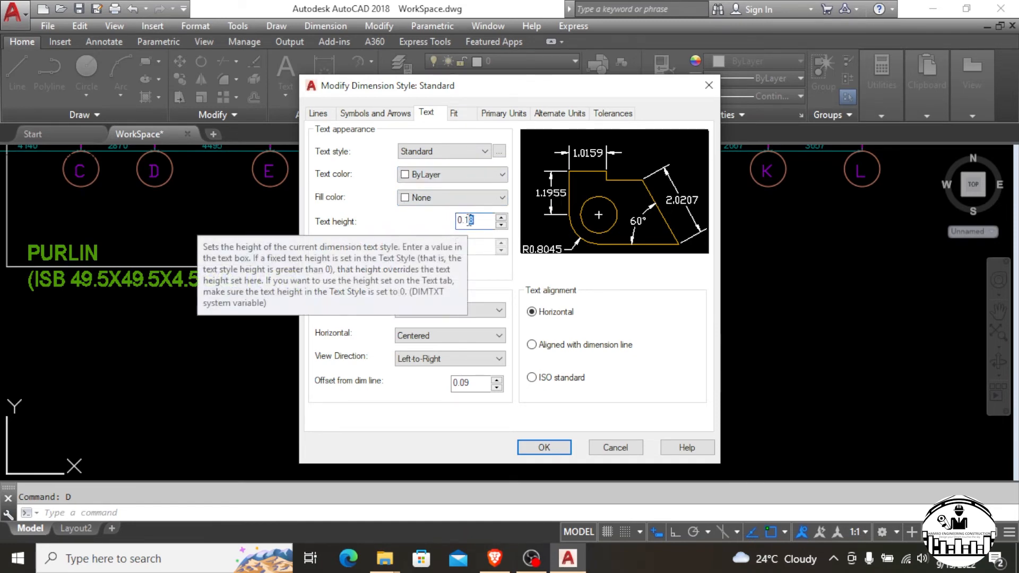
{"action": "key", "text": "Home"}
{"action": "left_click", "coordinate": [477, 220]}
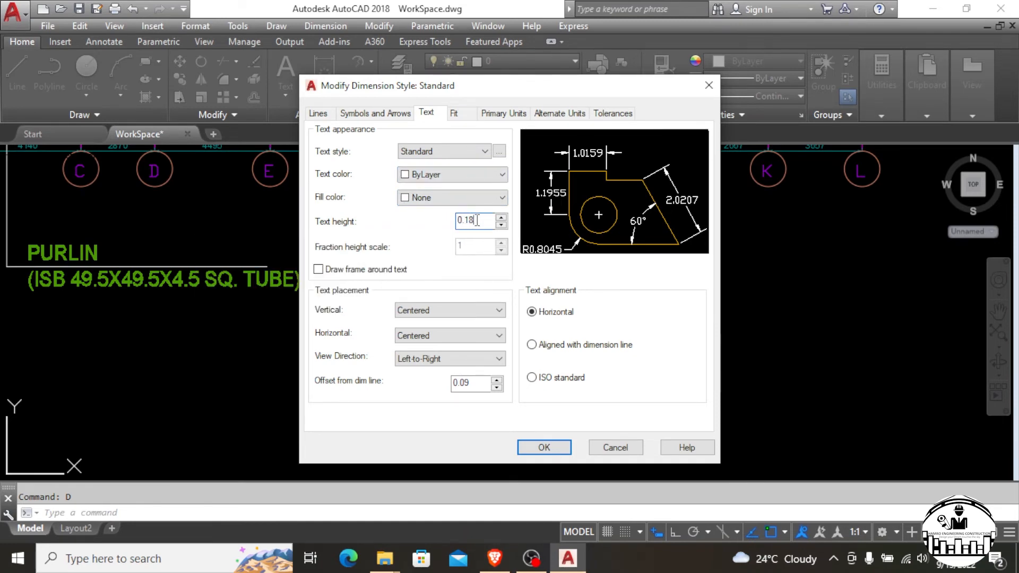
{"action": "key", "text": "BackSpace"}
{"action": "key", "text": "Delete"}
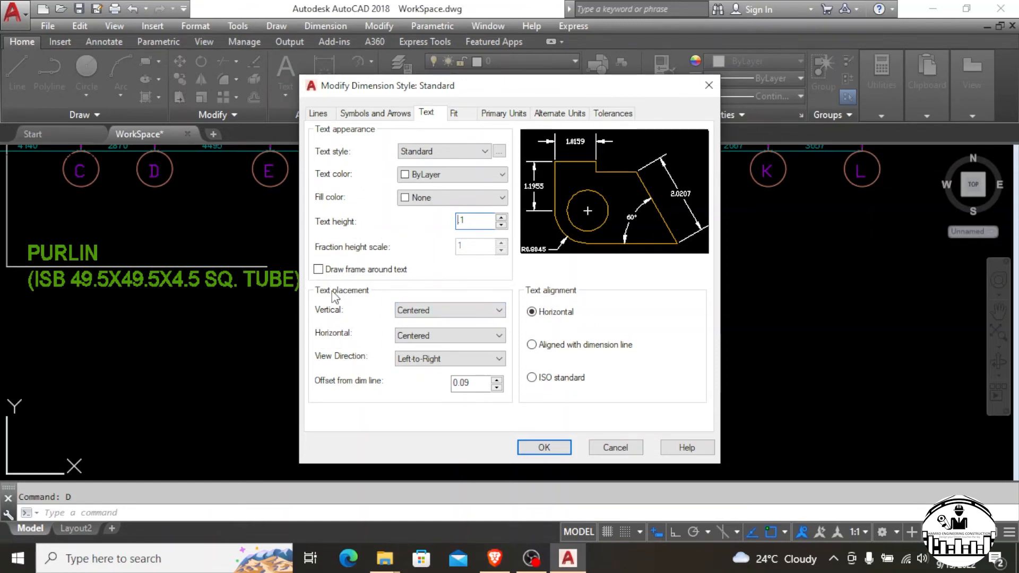
Place the dimension text vertically Above the dimension line and set its alignment to ISO standard
{"action": "left_click", "coordinate": [456, 313]}
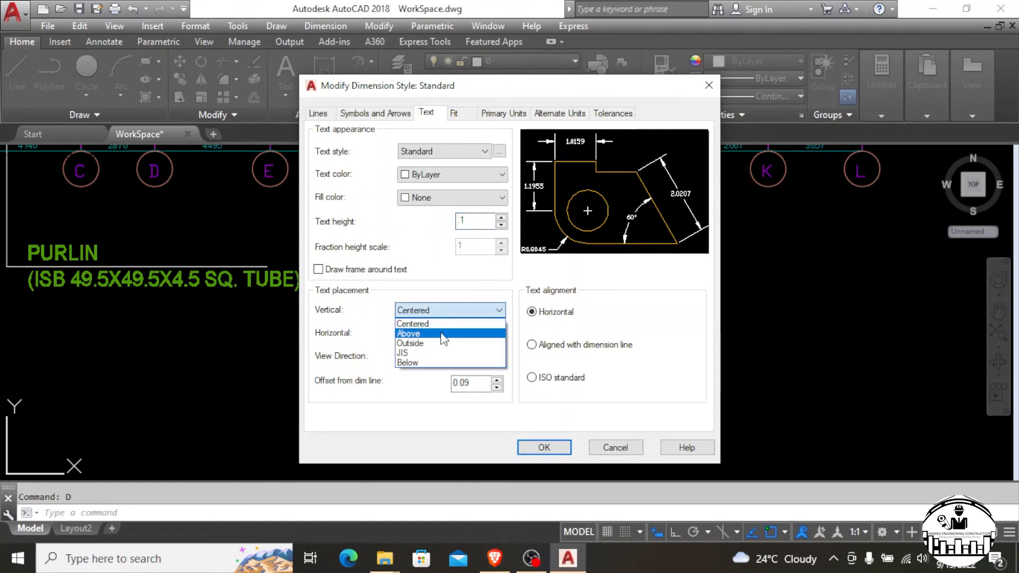
{"action": "left_click", "coordinate": [440, 333]}
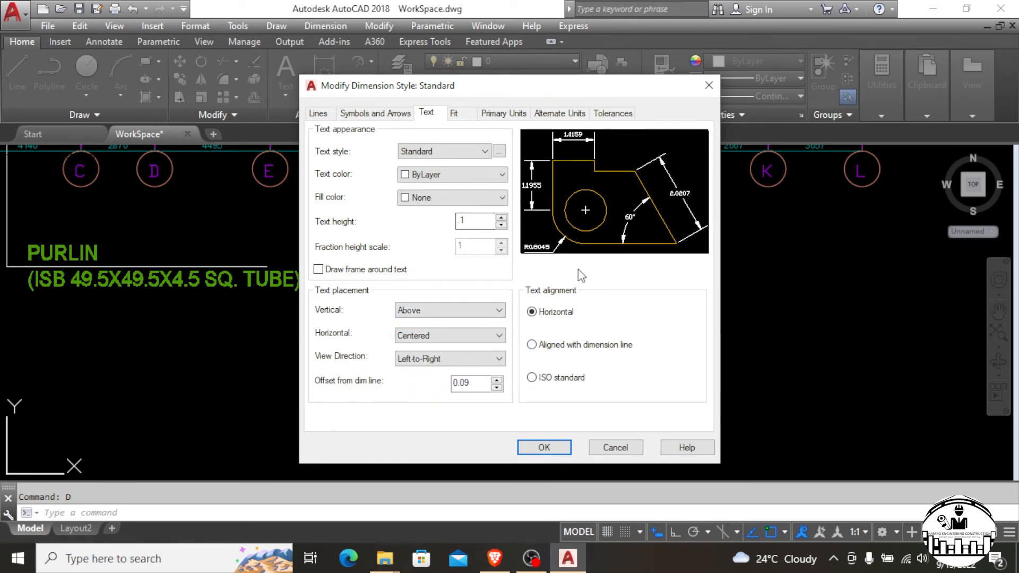
{"action": "left_click", "coordinate": [555, 346]}
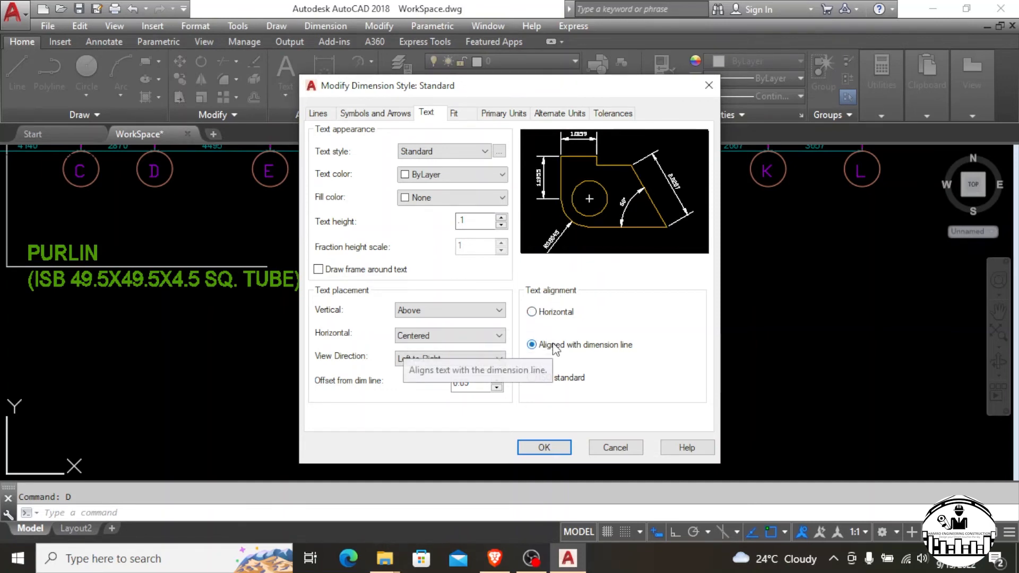
{"action": "left_click", "coordinate": [552, 379]}
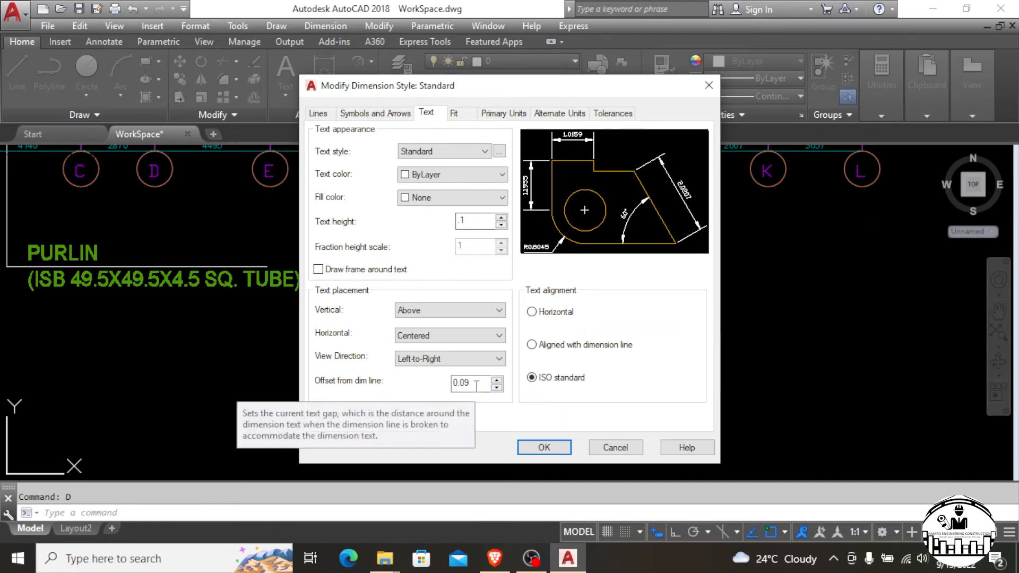
Set the dimension text's offset from the dimension line to 0.05, after trying .2 and .1
{"action": "left_click_drag", "start_coordinate": [476, 387], "coordinate": [466, 387]}
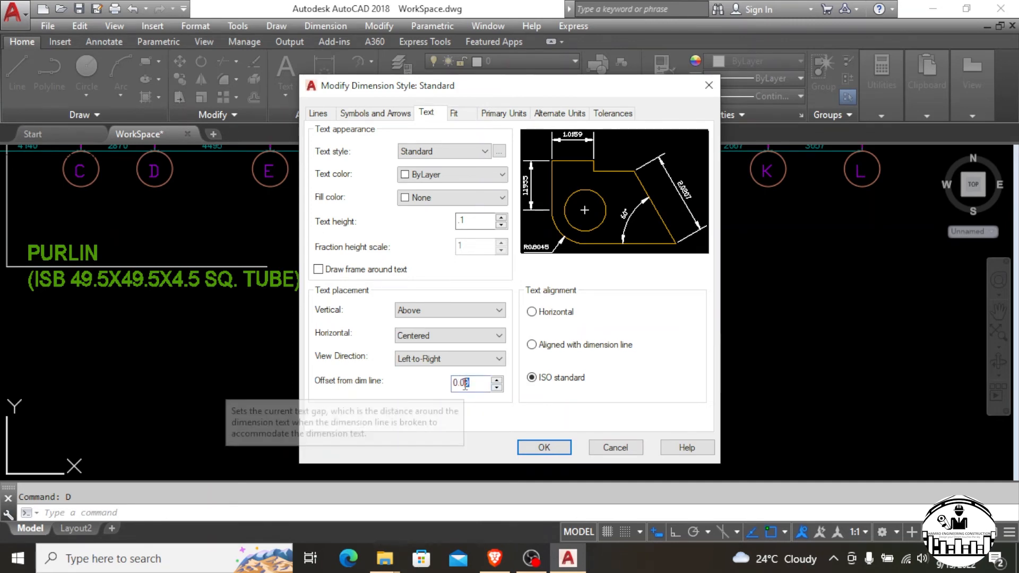
{"action": "type", "text": "2"}
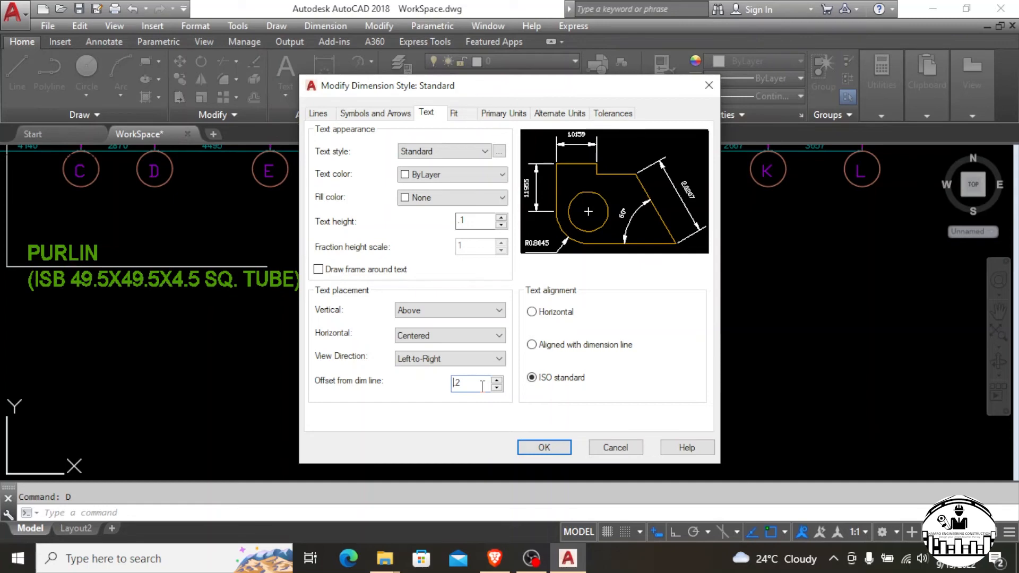
{"action": "left_click", "coordinate": [465, 385]}
{"action": "key", "text": "BackSpace"}
{"action": "type", "text": "1"}
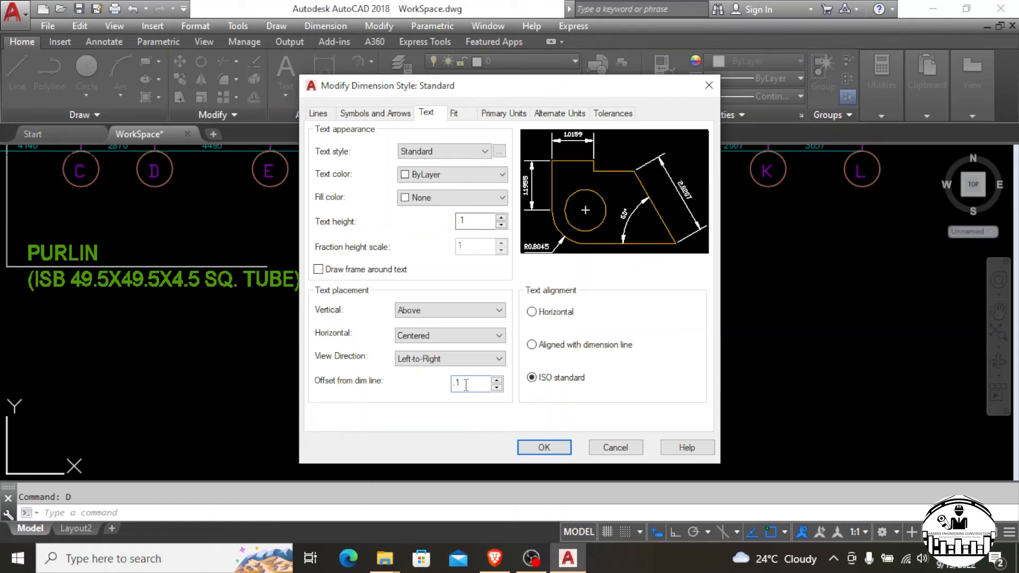
{"action": "key", "text": "BackSpace"}
{"action": "key", "text": "BackSpace"}
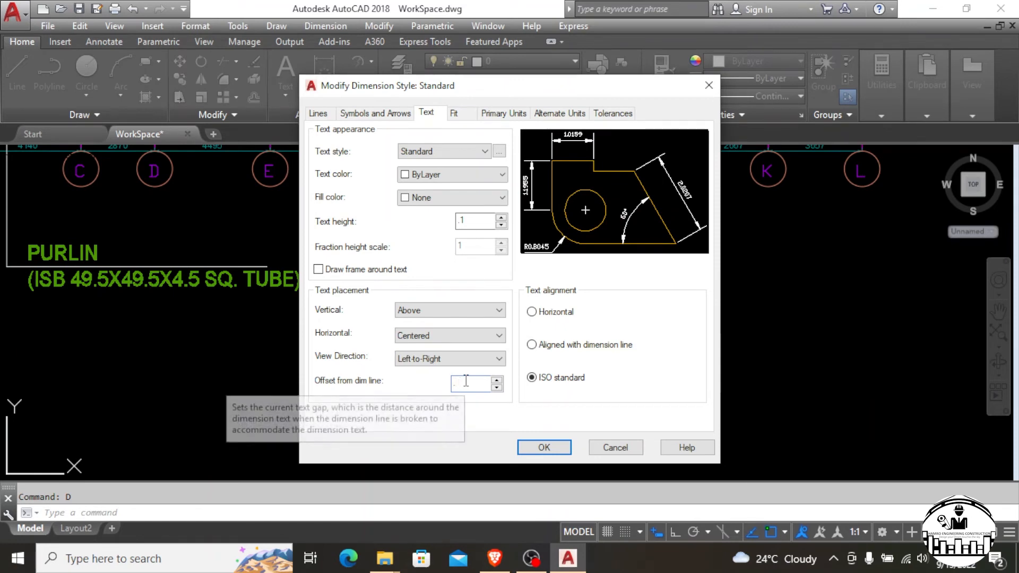
{"action": "type", "text": "0.05"}
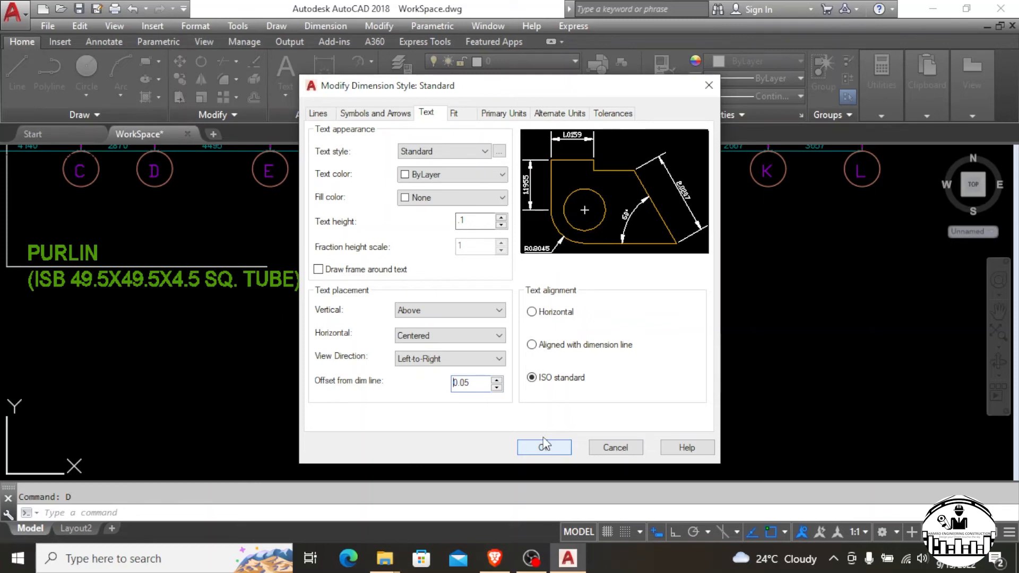
Try the Arrows and Text fit options and return to Either text or arrows (best fit)
{"action": "left_click", "coordinate": [462, 114]}
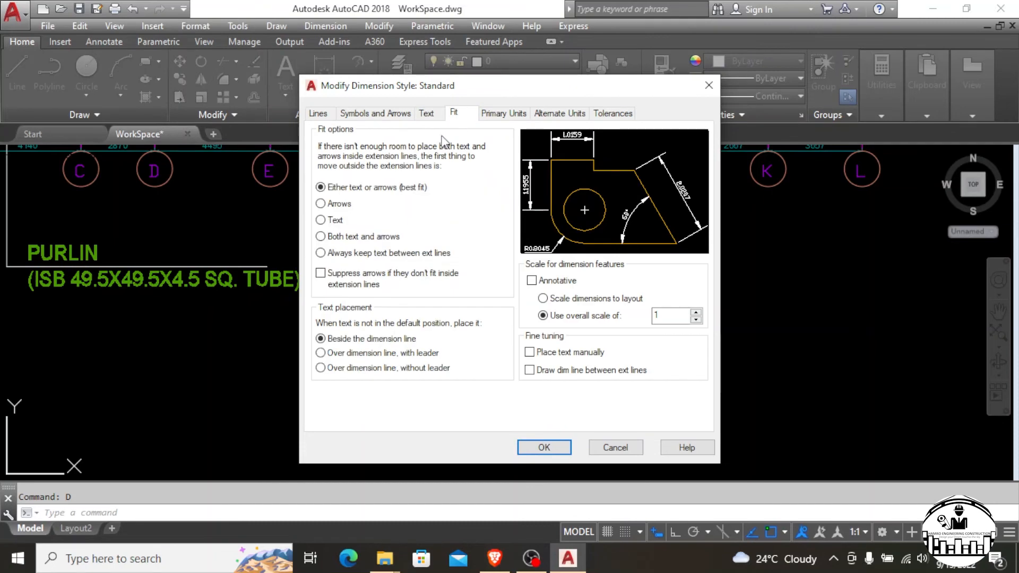
{"action": "left_click", "coordinate": [339, 207]}
{"action": "left_click", "coordinate": [336, 222]}
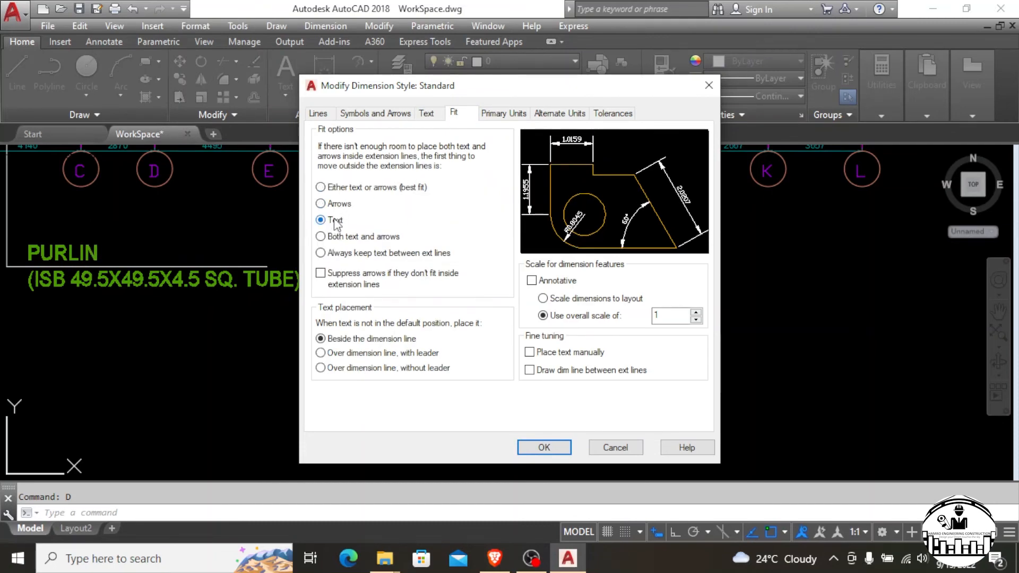
{"action": "left_click", "coordinate": [344, 190]}
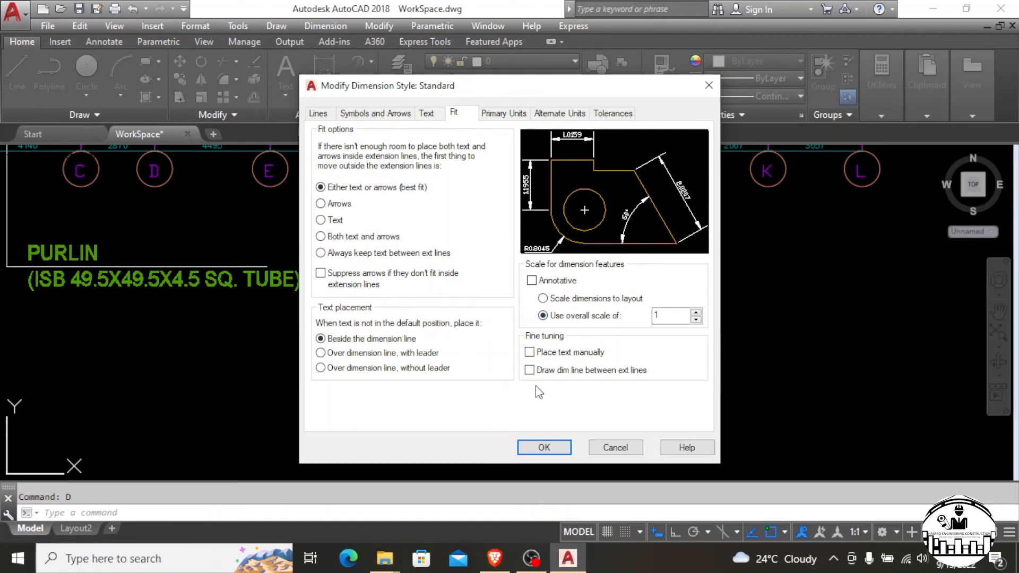
Set the precision of the linear dimensions' primary units to 0
{"action": "left_click", "coordinate": [503, 114]}
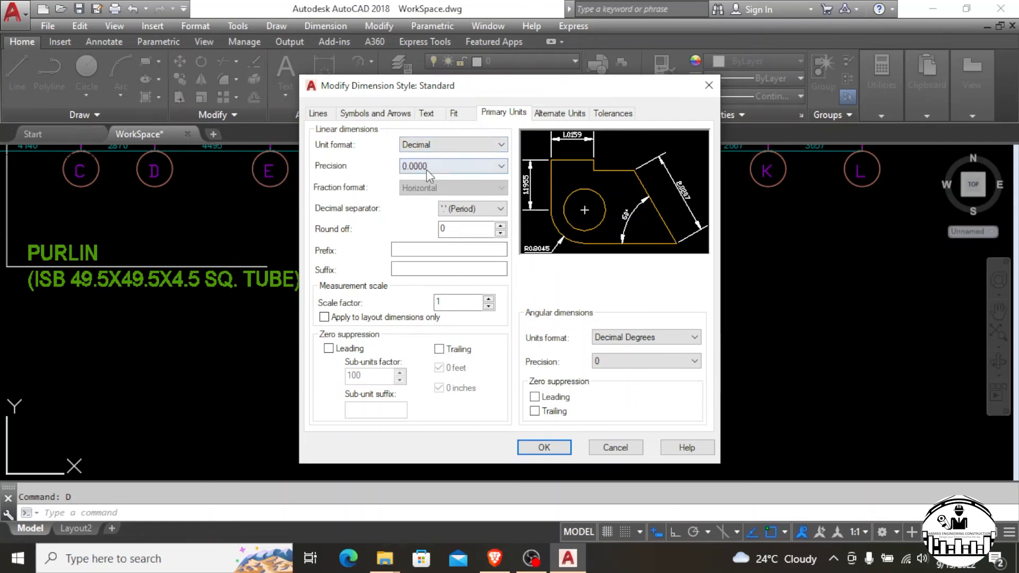
{"action": "left_click", "coordinate": [427, 167]}
{"action": "left_click", "coordinate": [420, 180]}
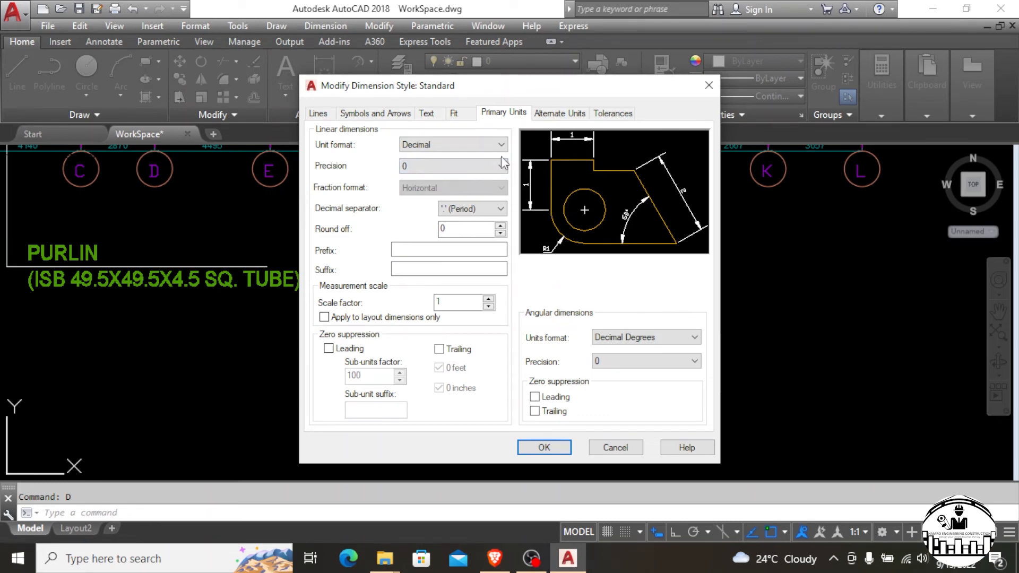
Try linear dimension precisions of 0.0 and 0.0000 and return the precision to 0
{"action": "left_click", "coordinate": [457, 165]}
{"action": "left_click", "coordinate": [444, 190]}
{"action": "left_click", "coordinate": [456, 166]}
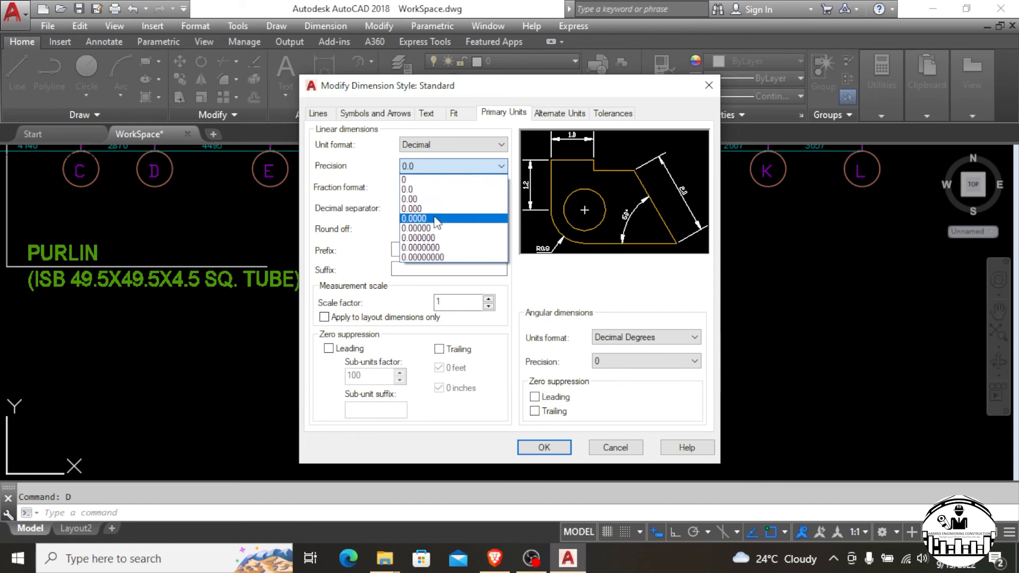
{"action": "left_click", "coordinate": [436, 219]}
{"action": "left_click", "coordinate": [458, 163]}
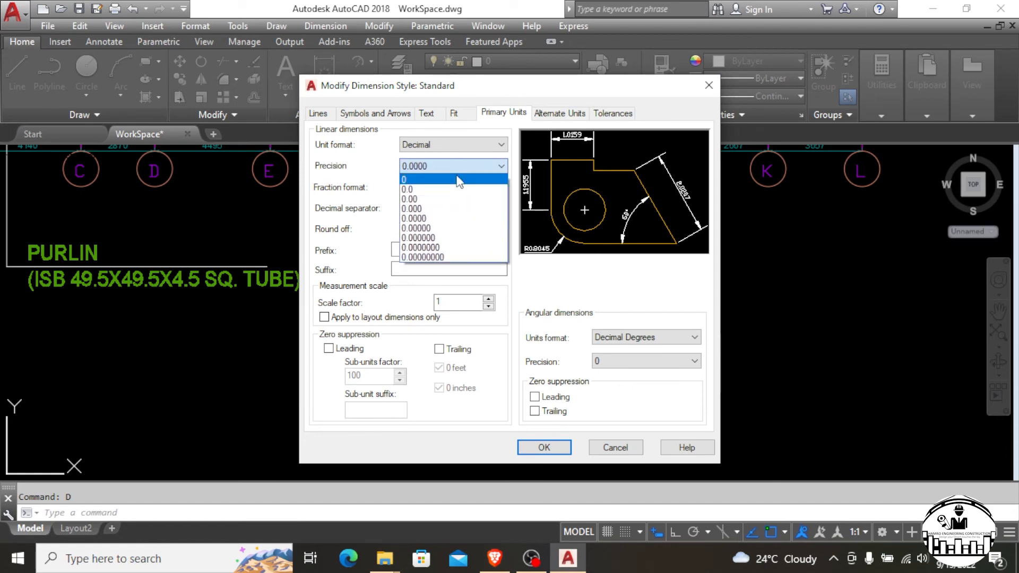
{"action": "left_click", "coordinate": [458, 180]}
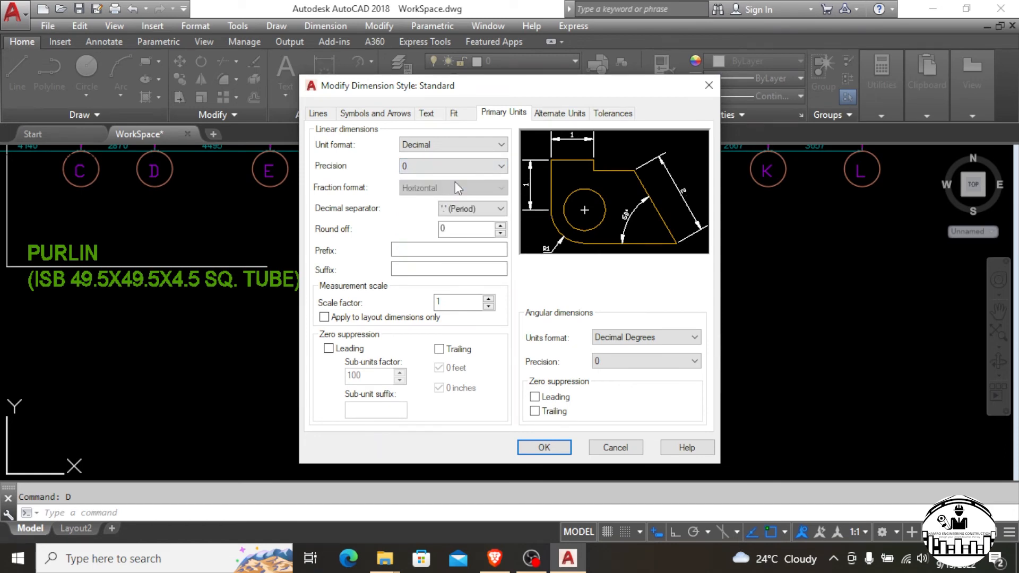
{"action": "left_click", "coordinate": [472, 167]}
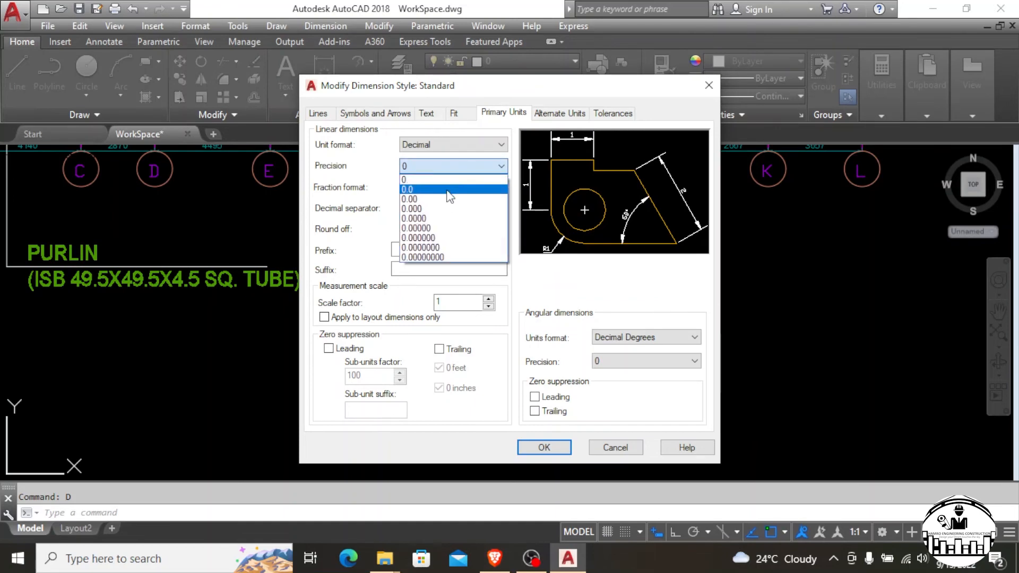
{"action": "left_click", "coordinate": [448, 190]}
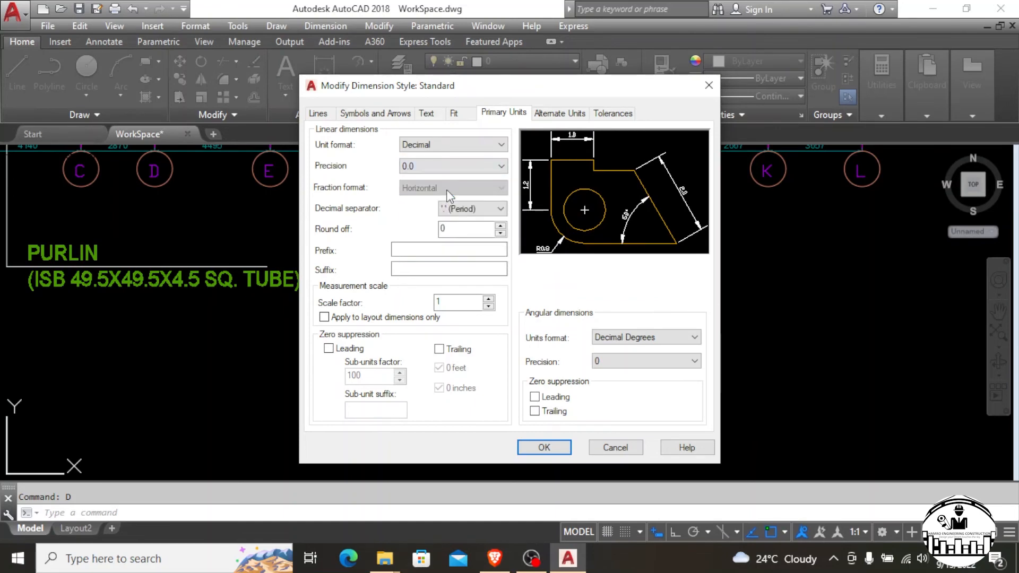
{"action": "left_click", "coordinate": [431, 167]}
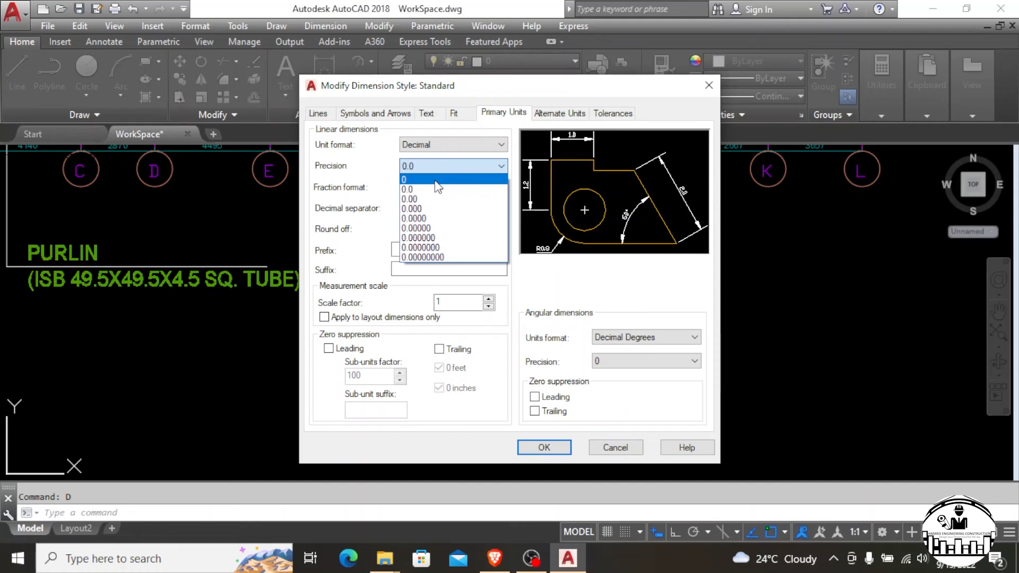
{"action": "left_click", "coordinate": [435, 179]}
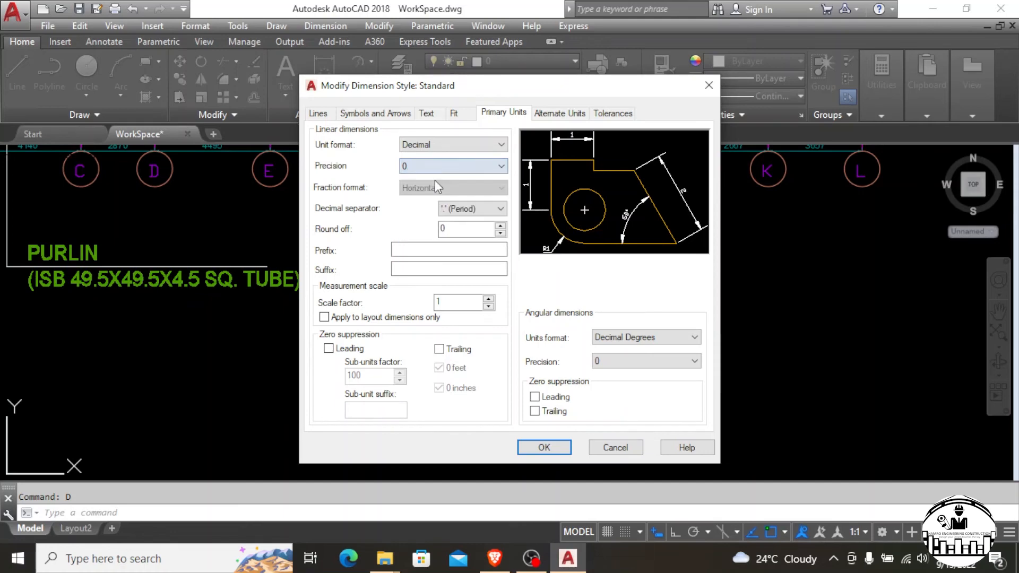
{"action": "left_click", "coordinate": [460, 168]}
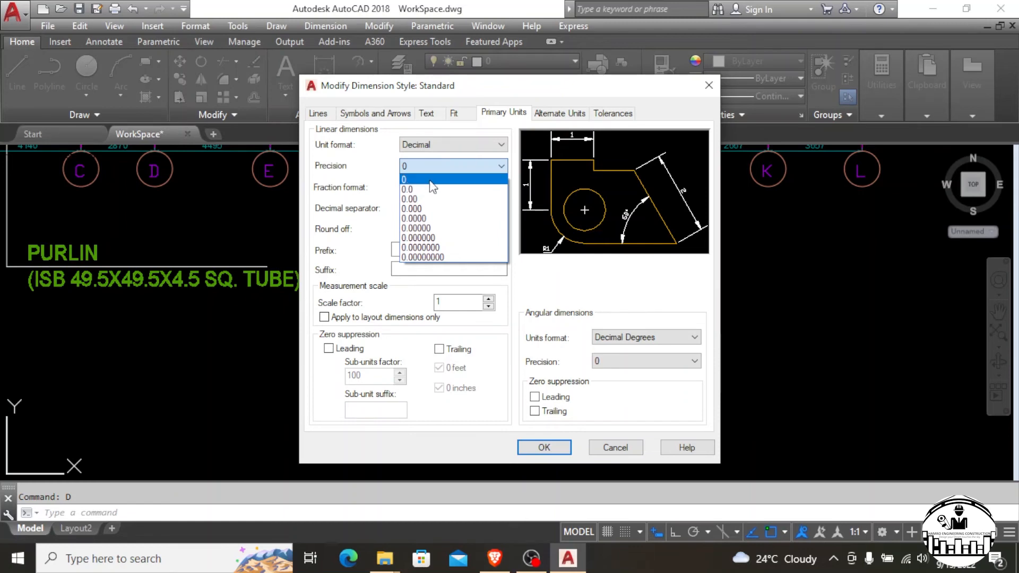
{"action": "left_click", "coordinate": [428, 180]}
Review the linear unit format, decimal separator and angular units format choices, keeping Decimal, Period and Decimal Degrees
{"action": "left_click", "coordinate": [435, 143]}
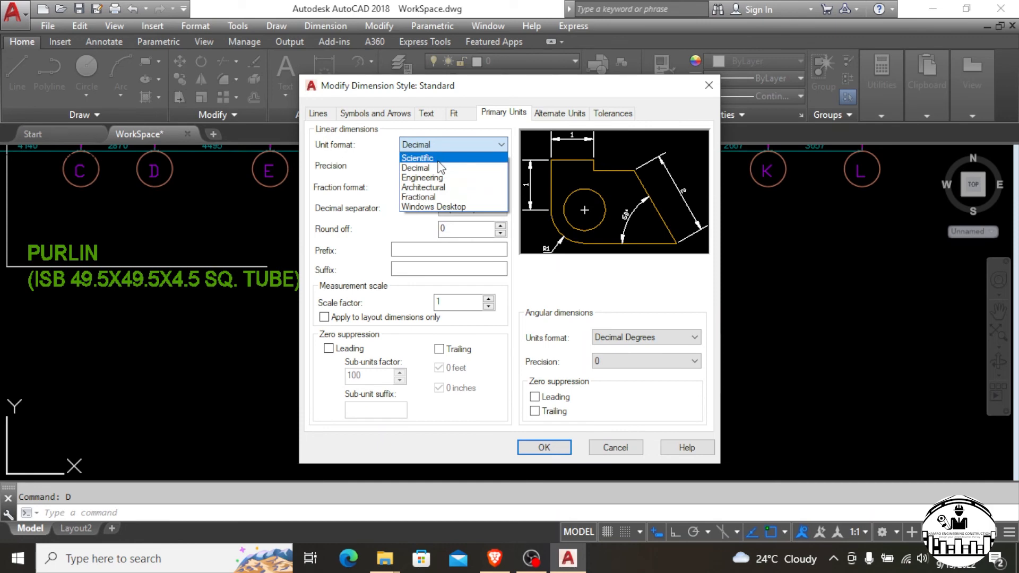
{"action": "left_click", "coordinate": [439, 168]}
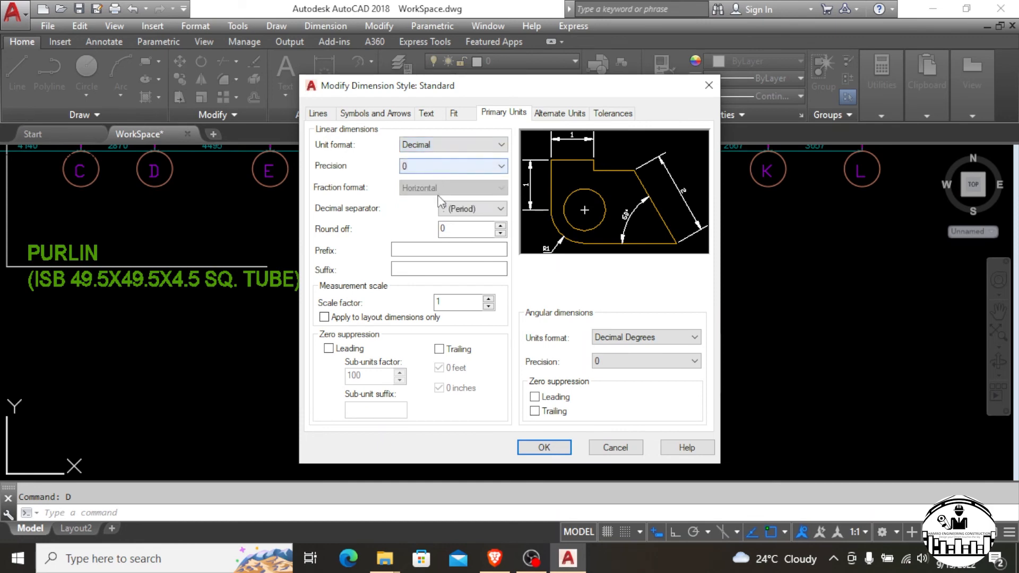
{"action": "left_click", "coordinate": [474, 209]}
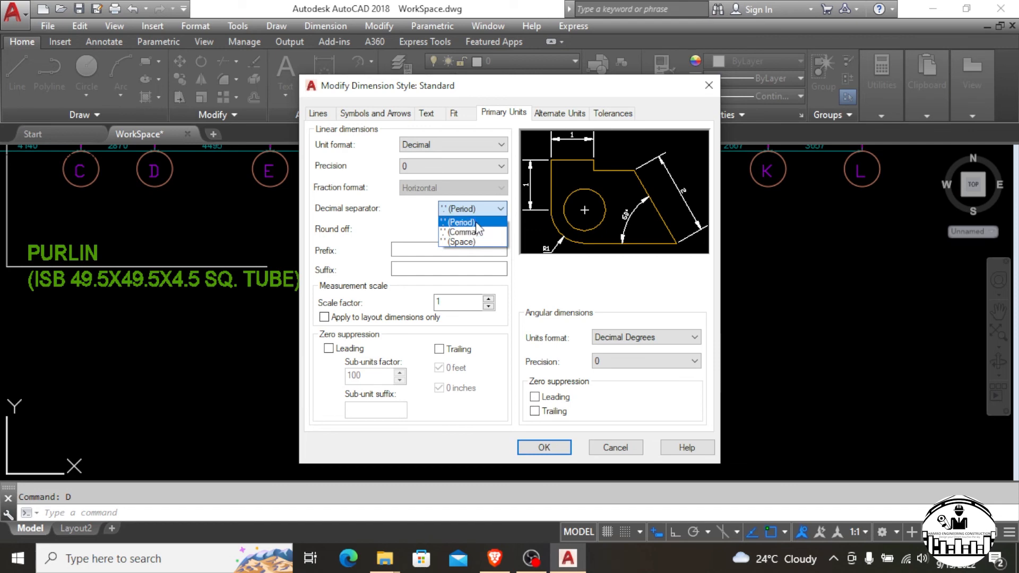
{"action": "left_click", "coordinate": [425, 176]}
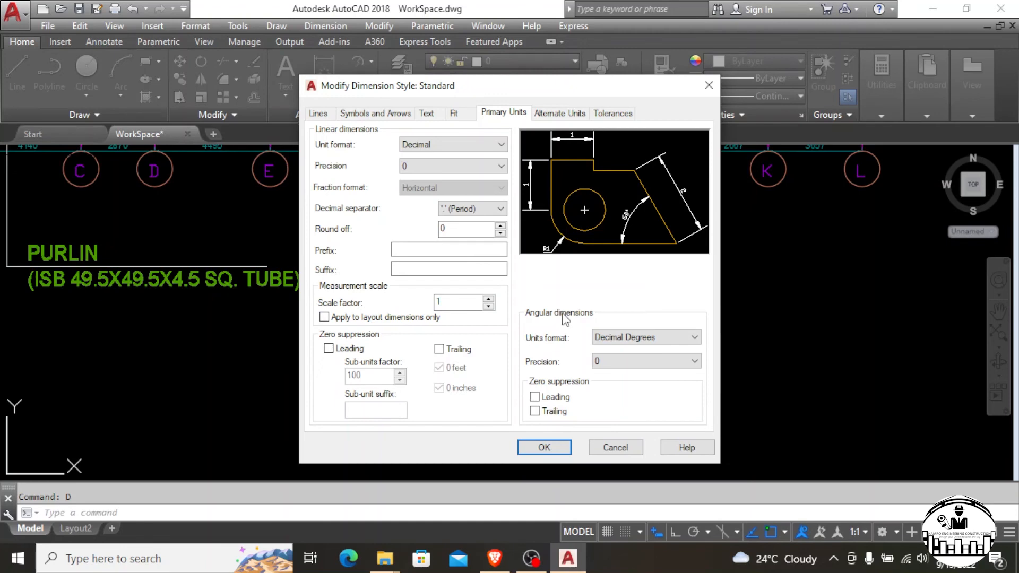
{"action": "left_click", "coordinate": [617, 338]}
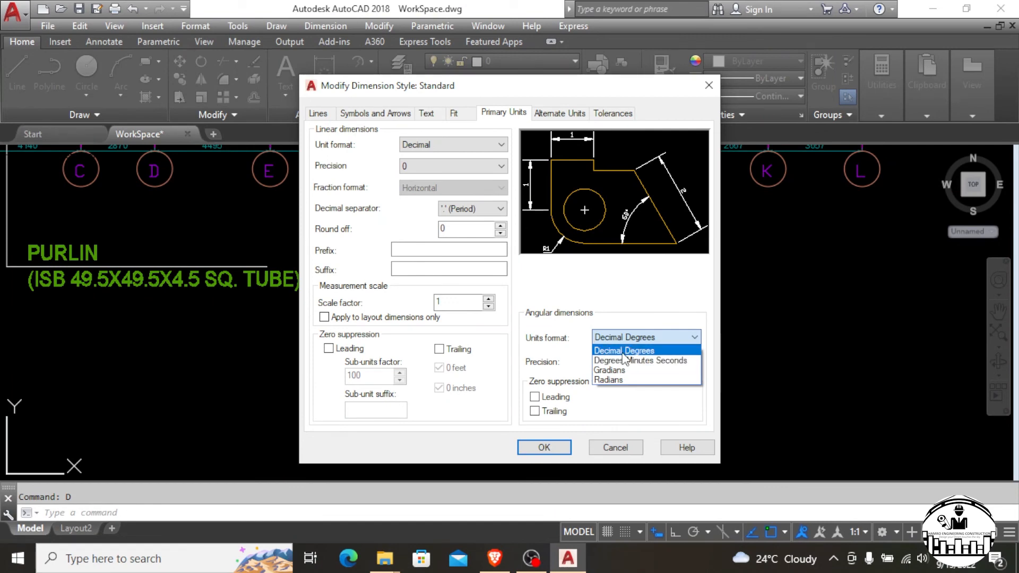
{"action": "left_click", "coordinate": [661, 352]}
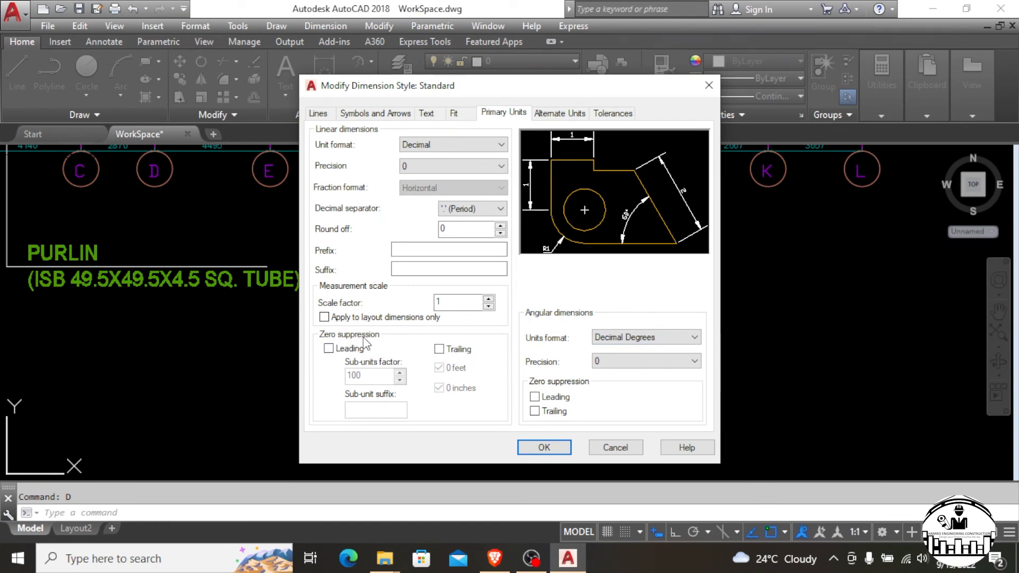
Suppress trailing zeros in both the linear and the angular dimensions
{"action": "left_click", "coordinate": [439, 350]}
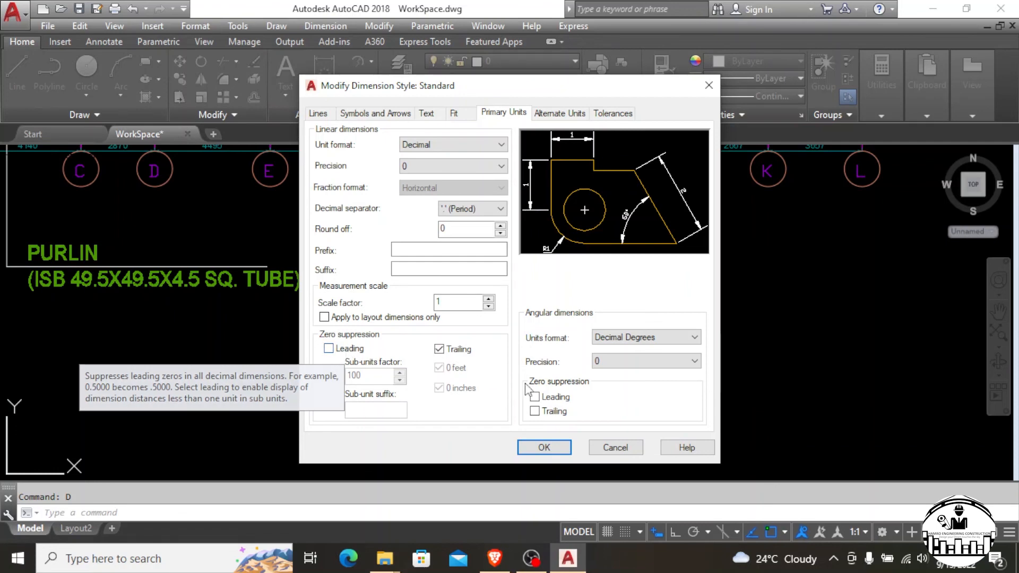
{"action": "left_click", "coordinate": [534, 411]}
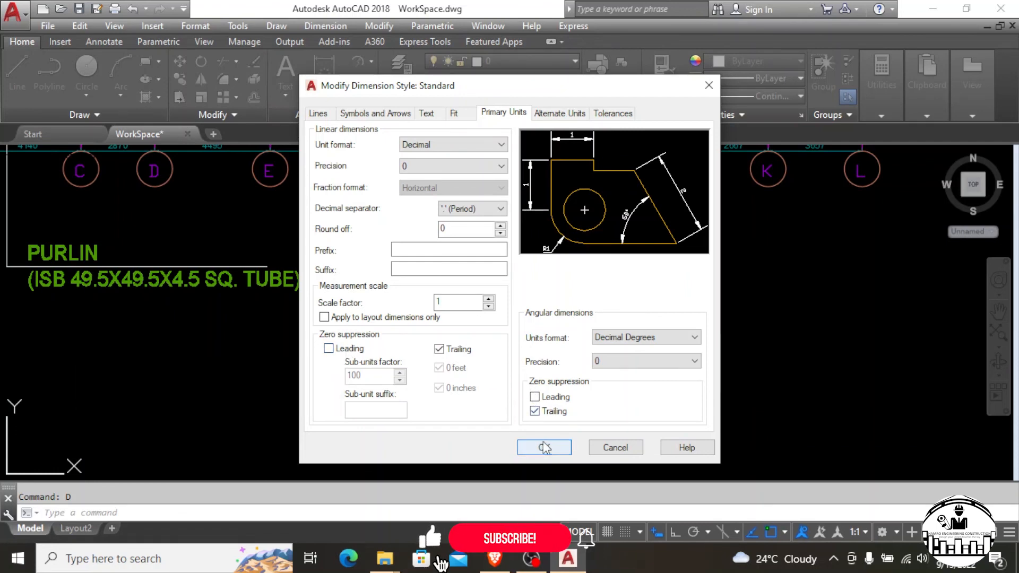
Check the Standard style's alternate units and tolerance settings, accept the style changes and make Standard the current dimension style
{"action": "left_click", "coordinate": [551, 118]}
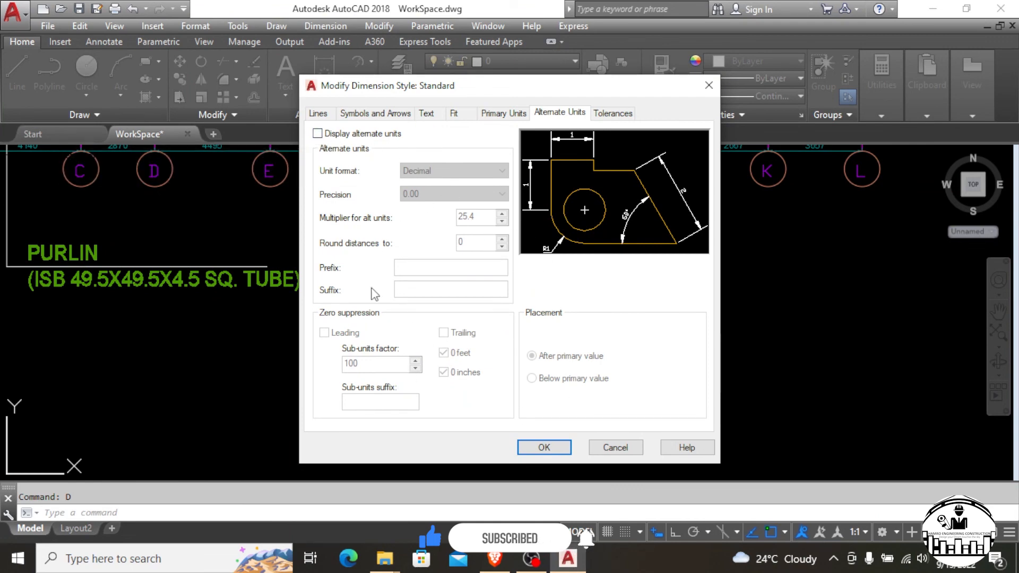
{"action": "left_click", "coordinate": [614, 115]}
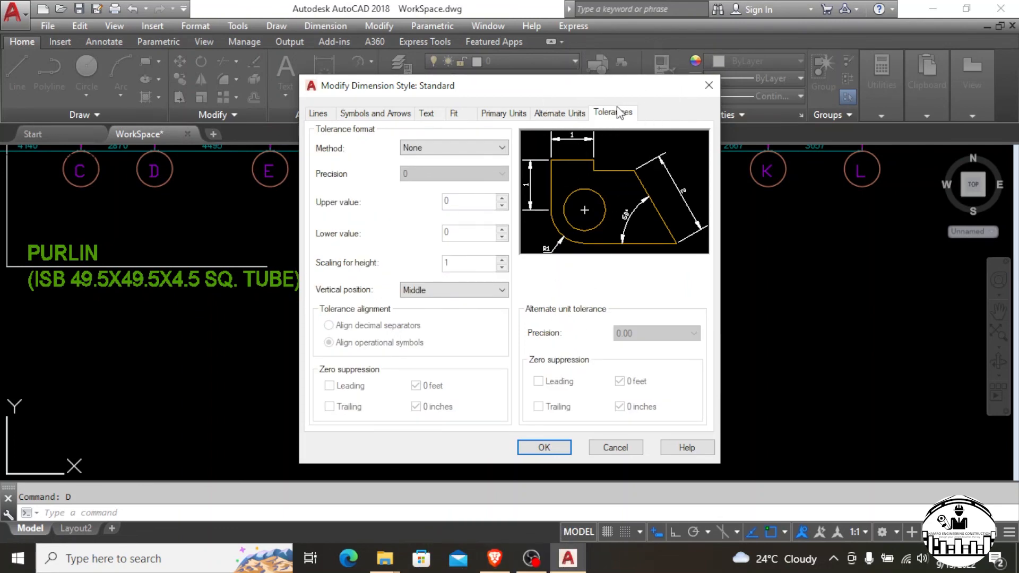
{"action": "left_click", "coordinate": [545, 448]}
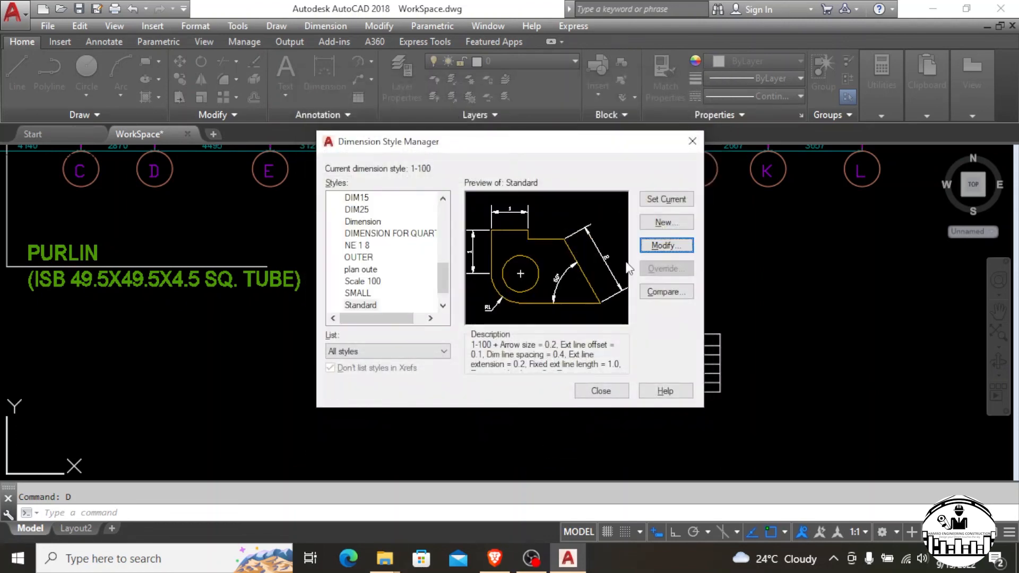
{"action": "left_click", "coordinate": [683, 202]}
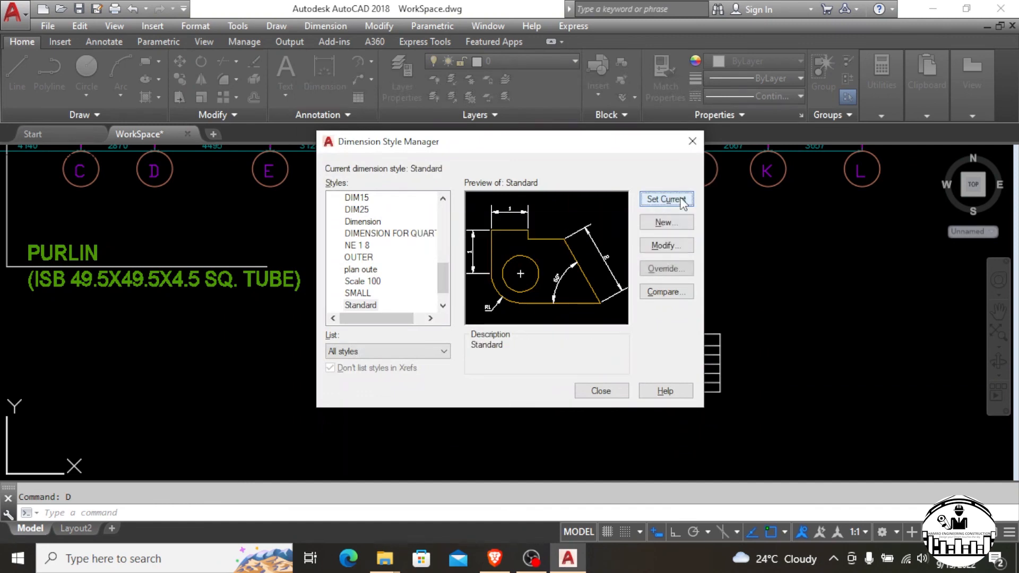
{"action": "left_click", "coordinate": [601, 391]}
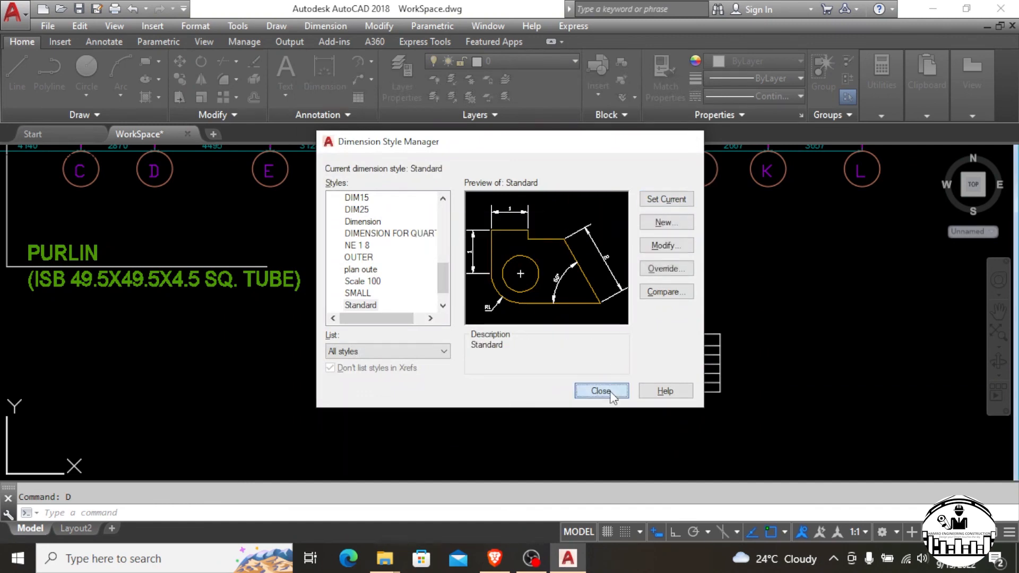
Erase the circle with its Radius leader and dimensions above the roof truss plan, and the dimensioned arc beside it
{"action": "scroll", "coordinate": [584, 390], "scroll_direction": "down", "scroll_amount": 1}
{"action": "scroll", "coordinate": [589, 377], "scroll_direction": "down", "scroll_amount": 4}
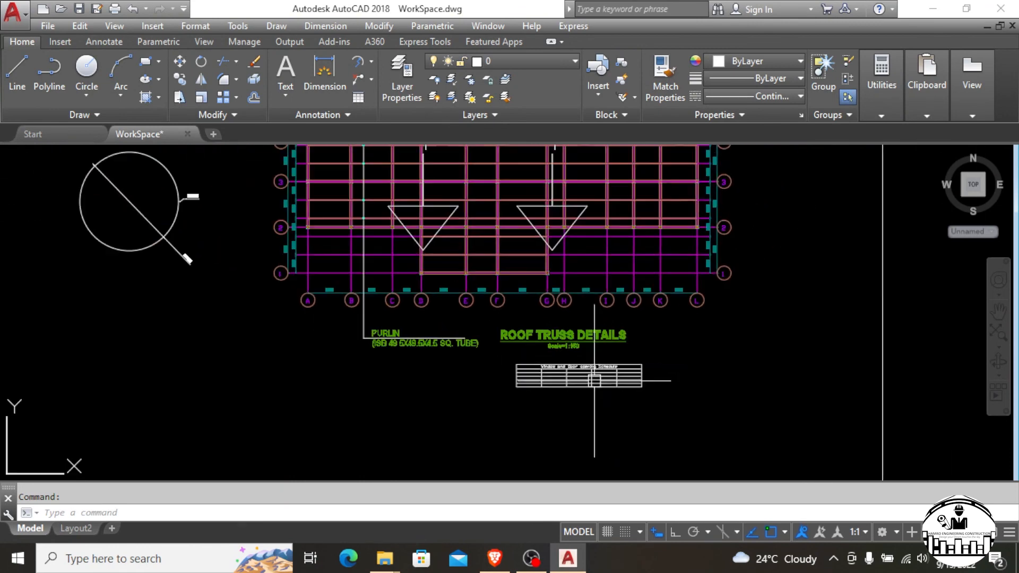
{"action": "scroll", "coordinate": [477, 382], "scroll_direction": "down", "scroll_amount": 2}
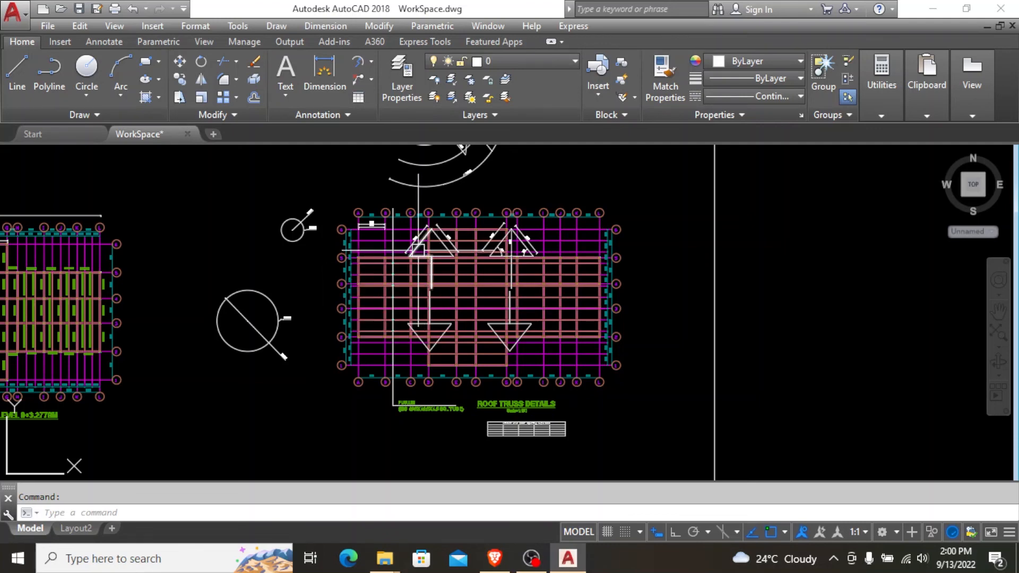
{"action": "scroll", "coordinate": [523, 268], "scroll_direction": "down", "scroll_amount": 4}
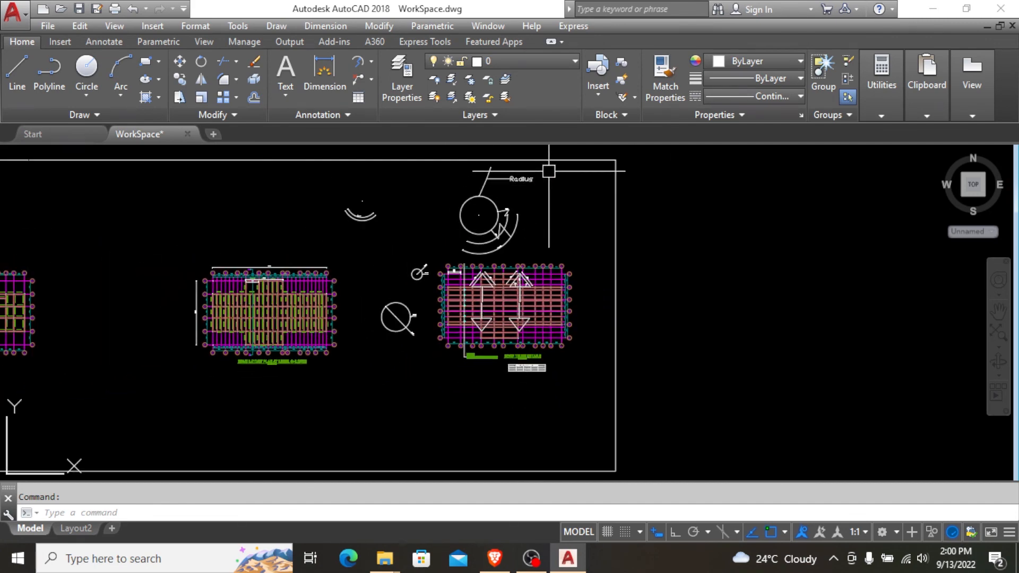
{"action": "left_click", "coordinate": [439, 241]}
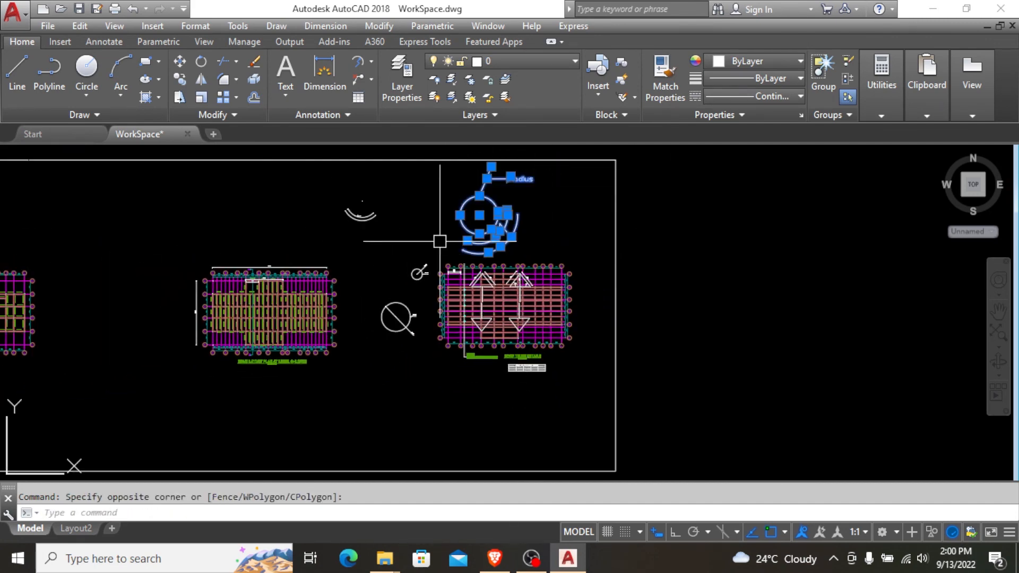
{"action": "key", "text": "Delete"}
{"action": "left_click", "coordinate": [395, 178]}
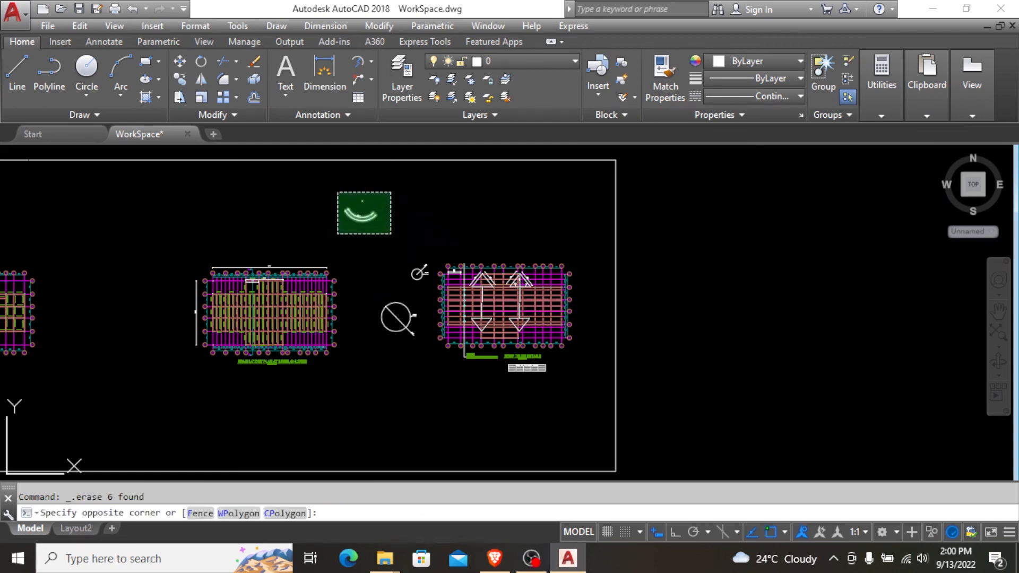
{"action": "left_click", "coordinate": [336, 234]}
{"action": "key", "text": "Delete"}
Erase the small and the large dimensioned circles between the beam layout plan and the roof truss plan
{"action": "scroll", "coordinate": [422, 293], "scroll_direction": "up", "scroll_amount": 4}
{"action": "left_click", "coordinate": [444, 227]}
{"action": "left_click", "coordinate": [384, 275]}
{"action": "key", "text": "Delete"}
{"action": "left_click", "coordinate": [423, 274]}
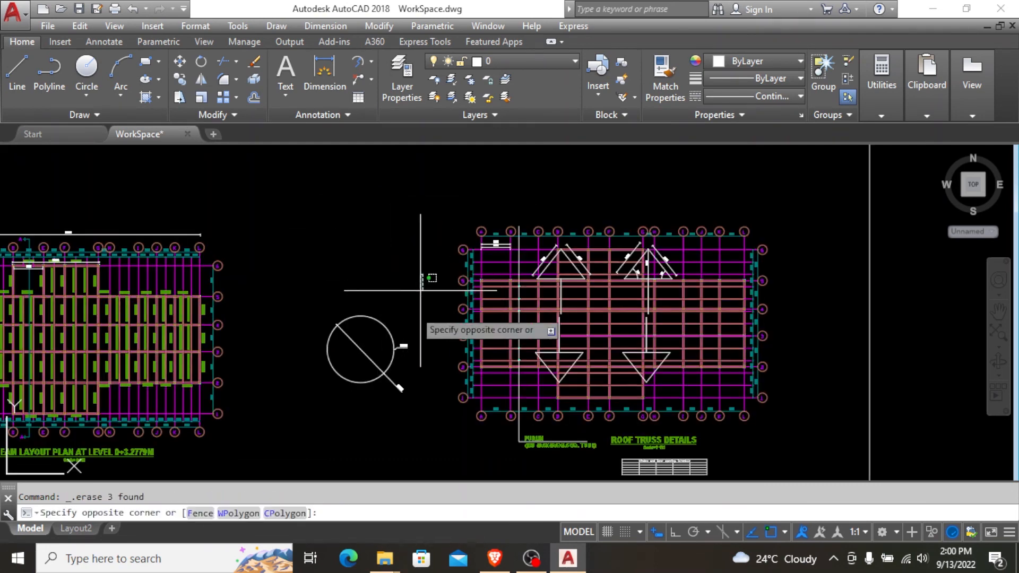
{"action": "left_click", "coordinate": [318, 393]}
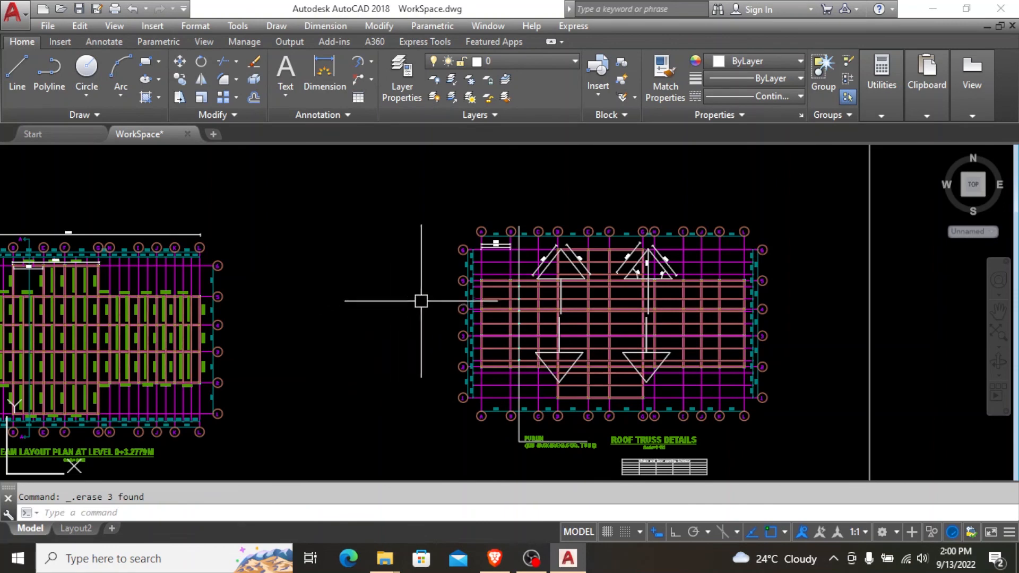
Close the AutoCAD application window
{"action": "scroll", "coordinate": [546, 298], "scroll_direction": "down", "scroll_amount": 3}
{"action": "scroll", "coordinate": [432, 352], "scroll_direction": "up", "scroll_amount": 1}
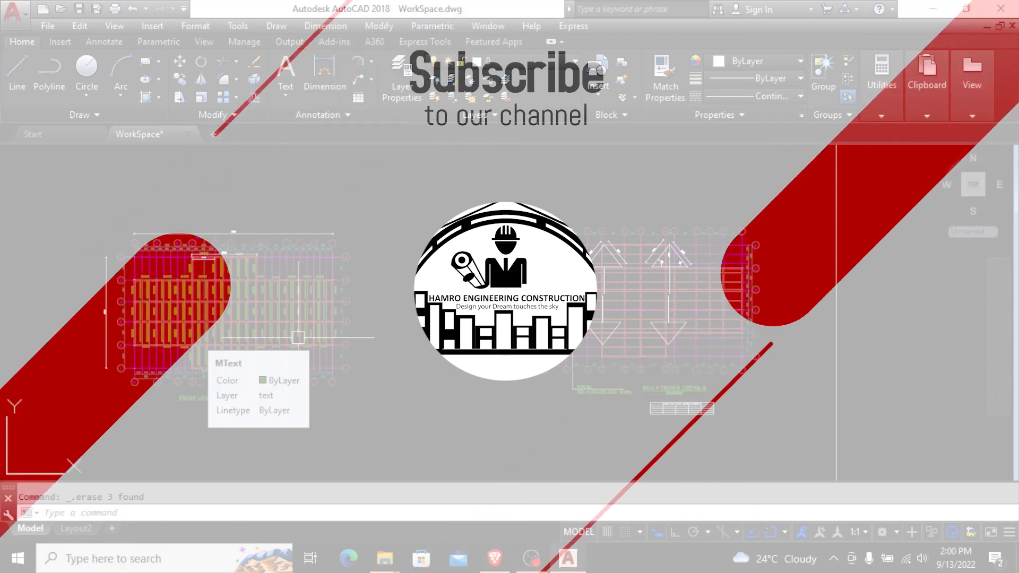
{"action": "scroll", "coordinate": [298, 338], "scroll_direction": "up", "scroll_amount": 1}
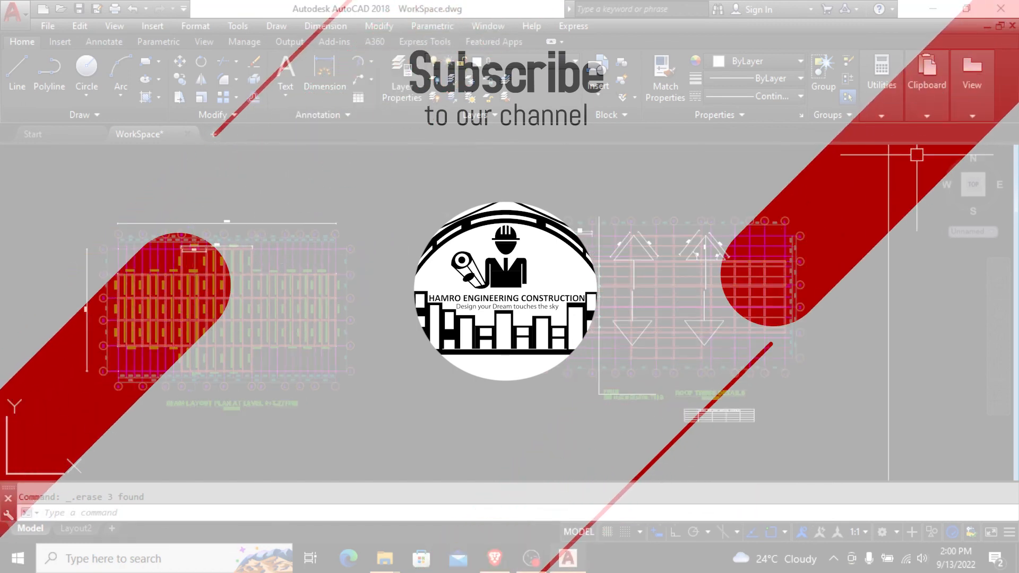
{"action": "left_click", "coordinate": [1005, 10]}
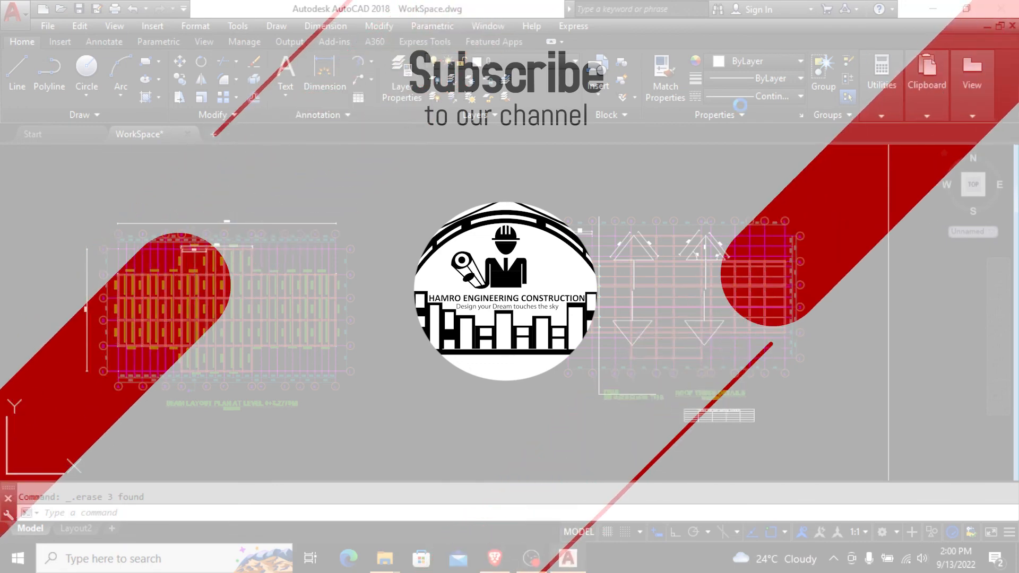